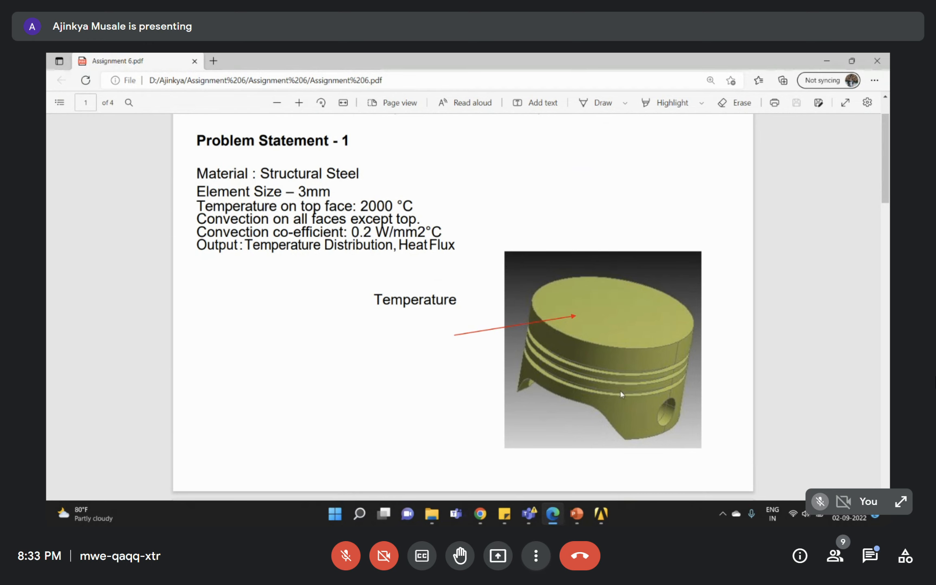
- Switch to the Google Meet call and briefly unmute the microphone
mouse_move(480, 515)
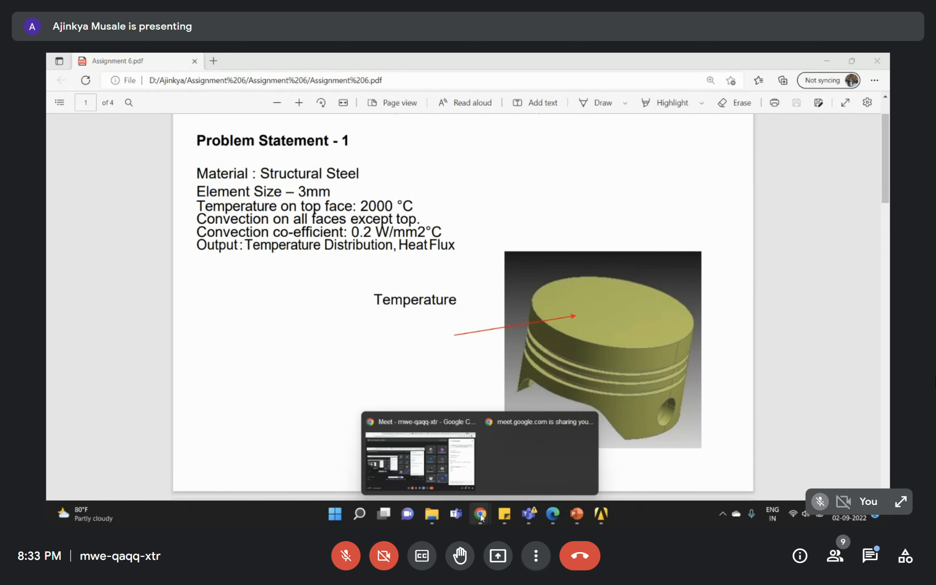
left_click(419, 444)
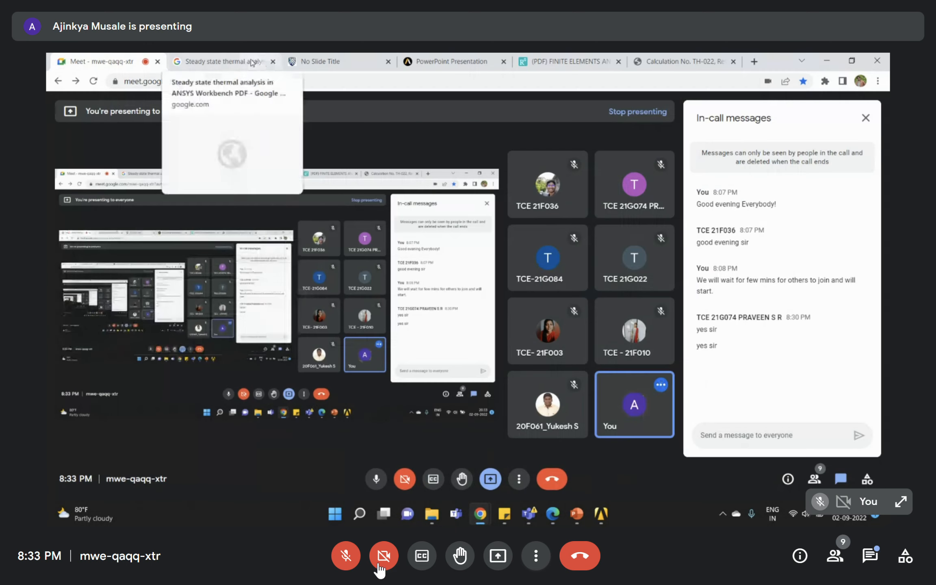
left_click(346, 557)
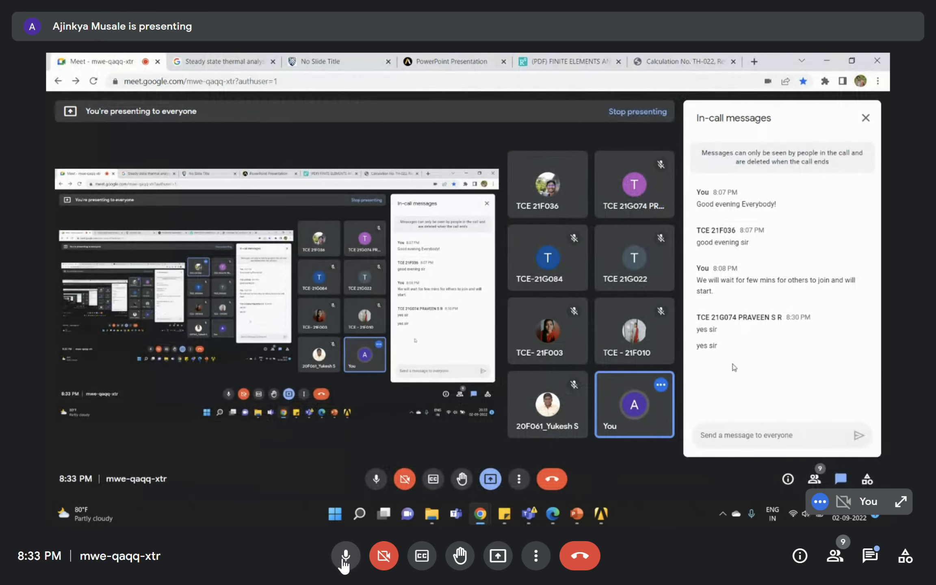
left_click(345, 557)
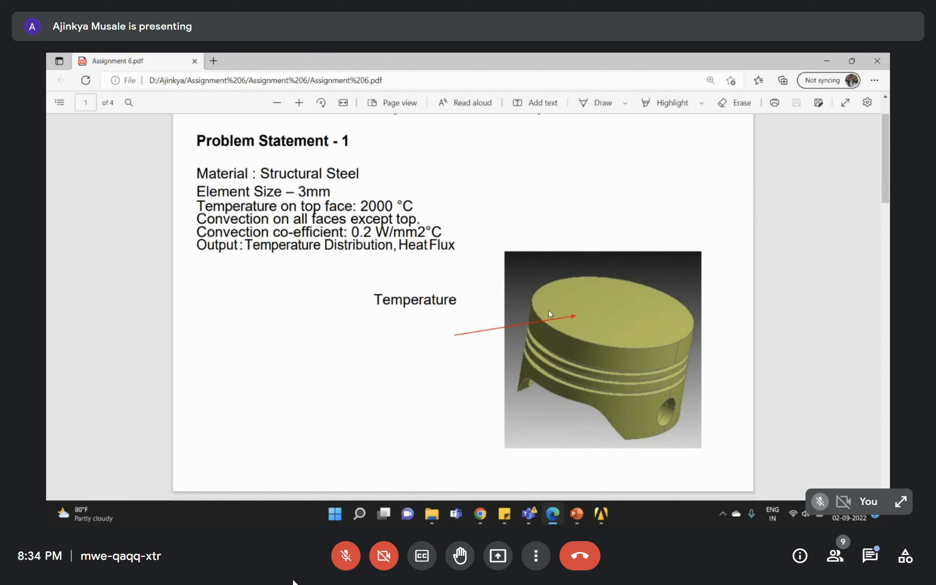
- Switch to ANSYS Workbench, add a Steady-State Thermal system to the project schematic and name it Problem_1
left_click(601, 523)
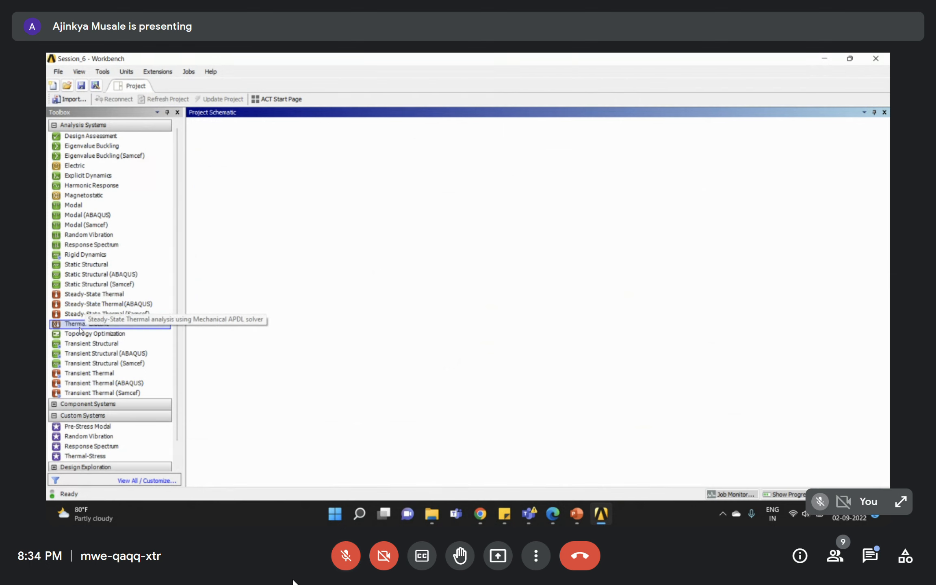
left_click(73, 298)
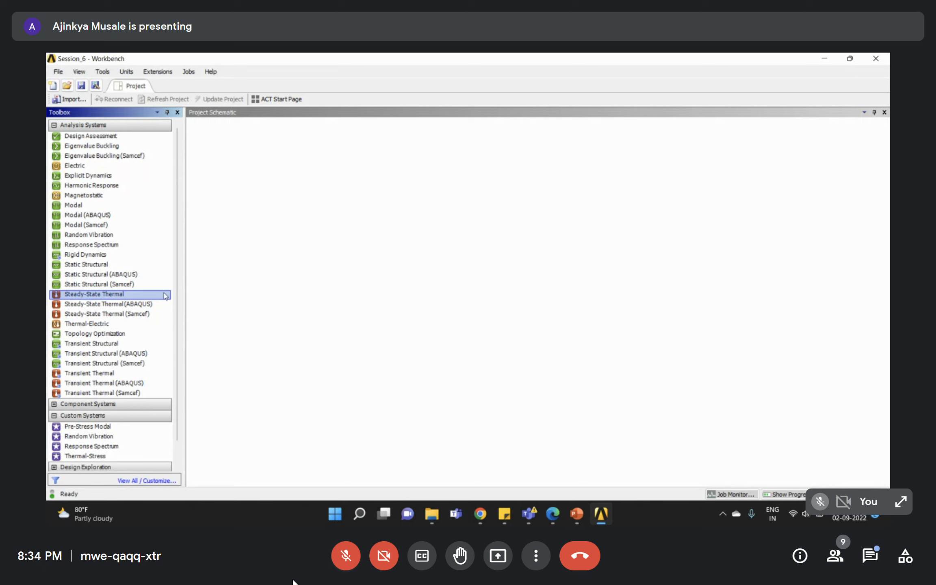
double_click(82, 298)
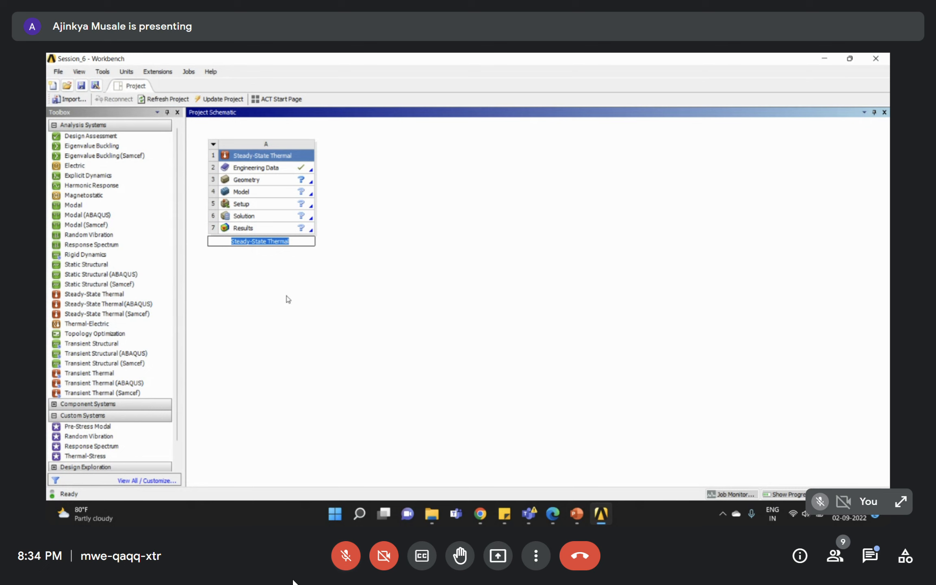
type("Problem_1")
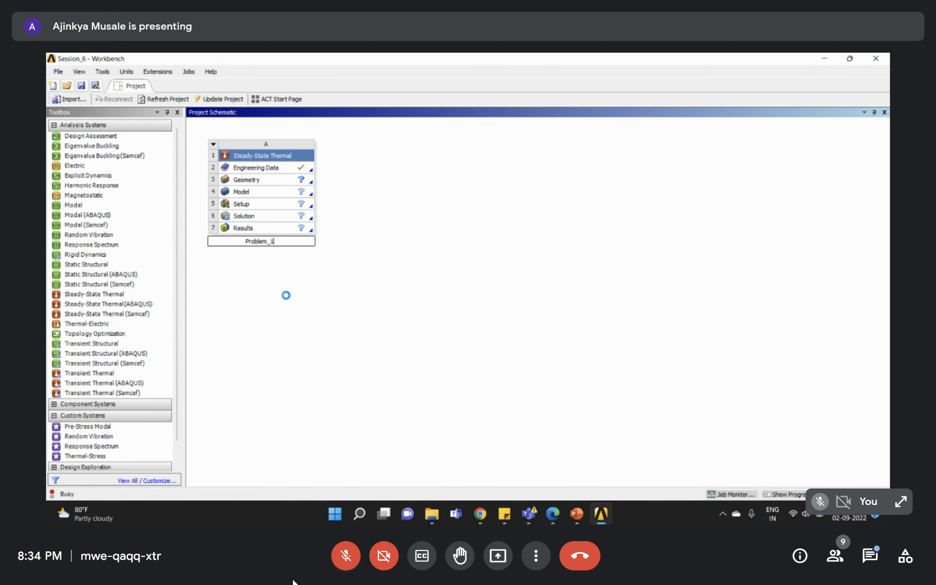
key("Return")
- Check the required material in the Assignment 6 PDF and view the Engineering Data of Problem_1
left_click(552, 514)
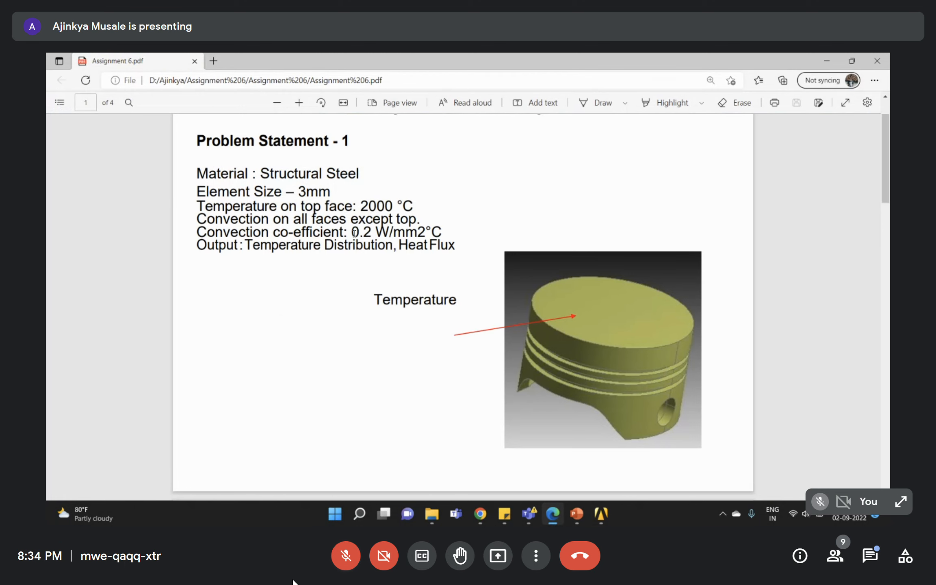
left_click(826, 60)
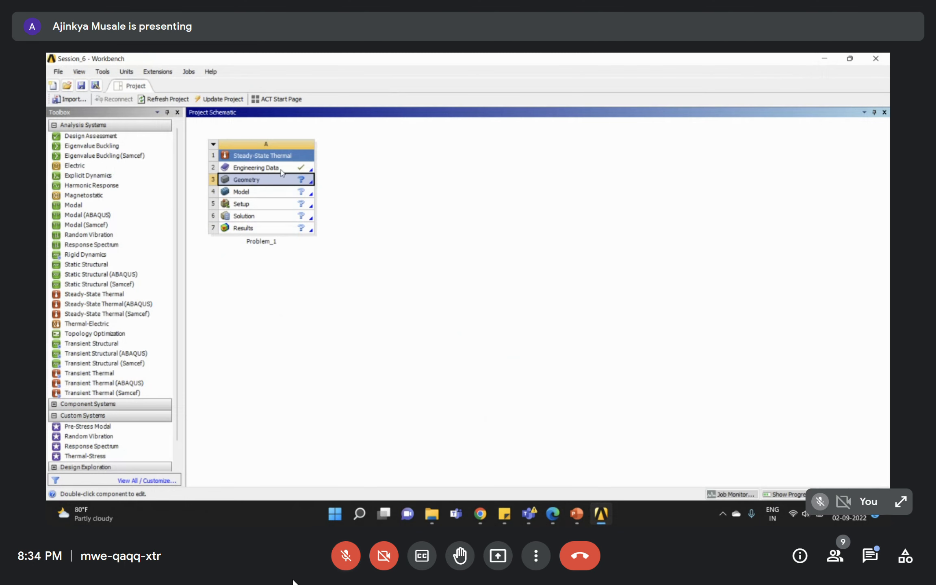
double_click(281, 168)
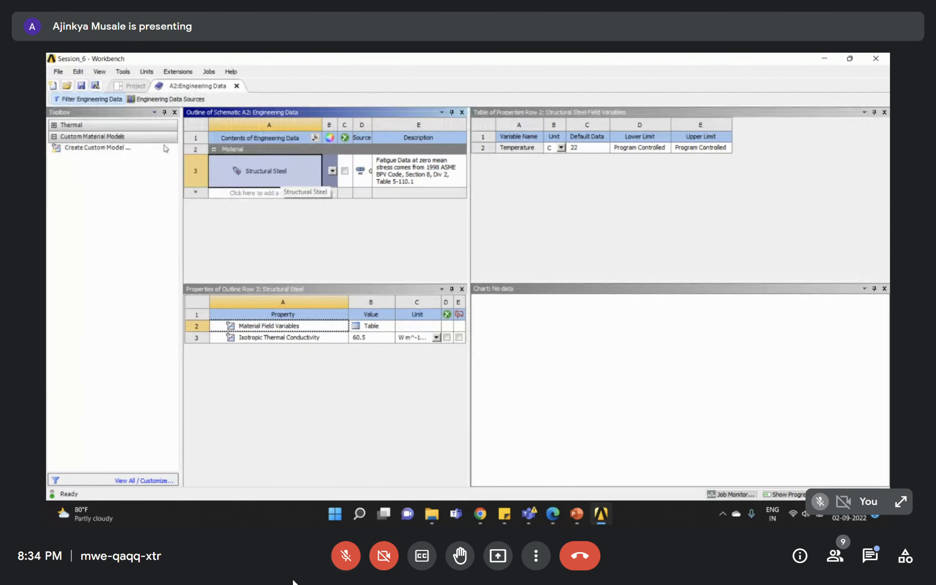
left_click(822, 60)
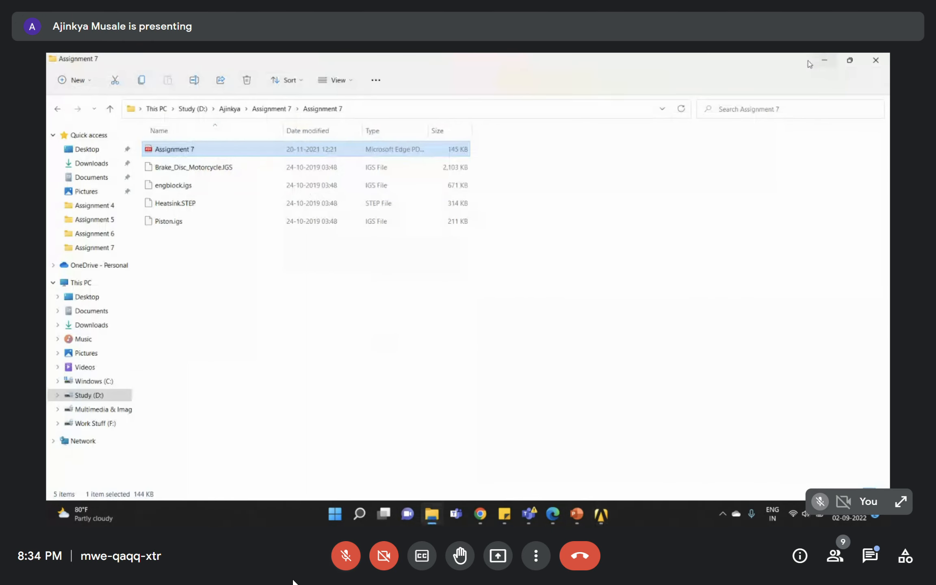
left_click(600, 512)
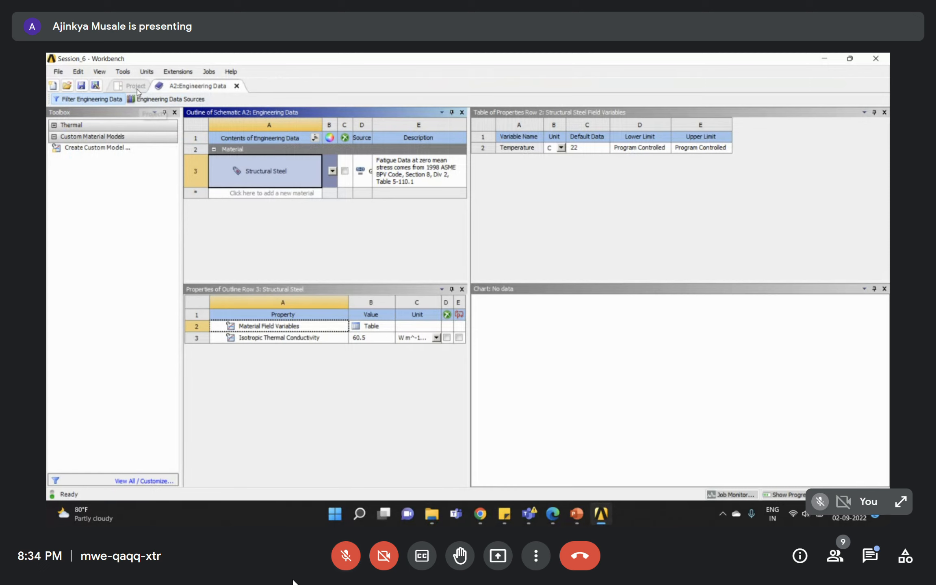
left_click(137, 90)
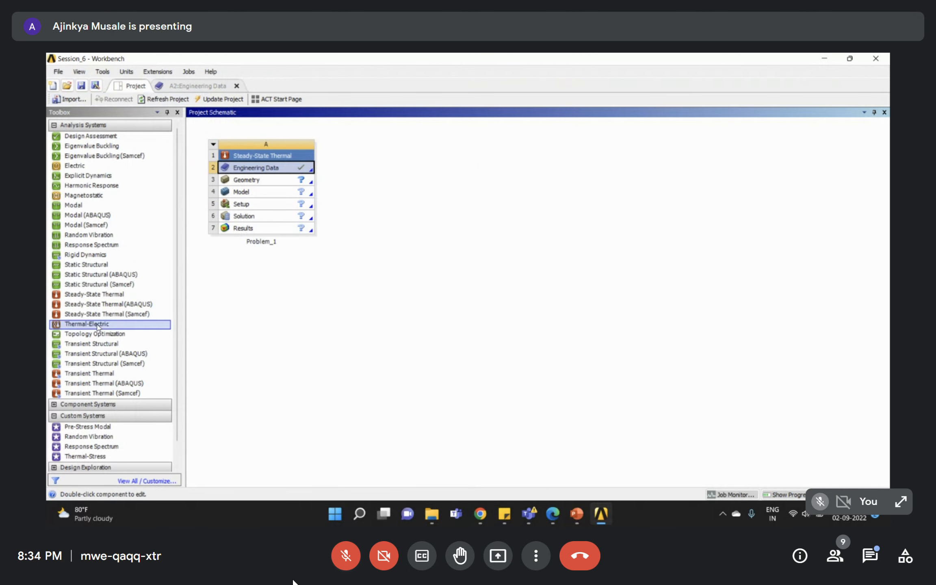
- Review the Structural Steel properties in the Engineering Data of the Steady-State Thermal system
left_click(93, 294)
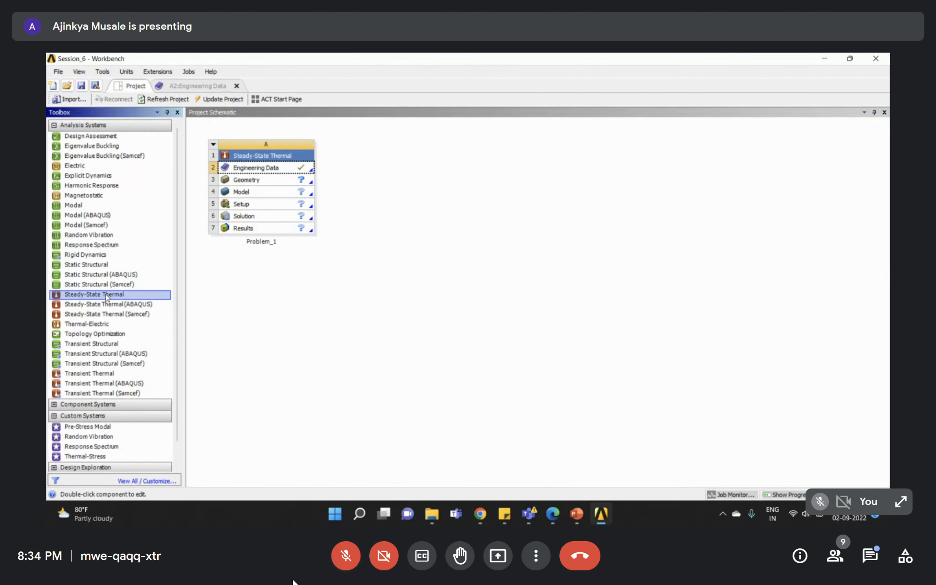
double_click(244, 168)
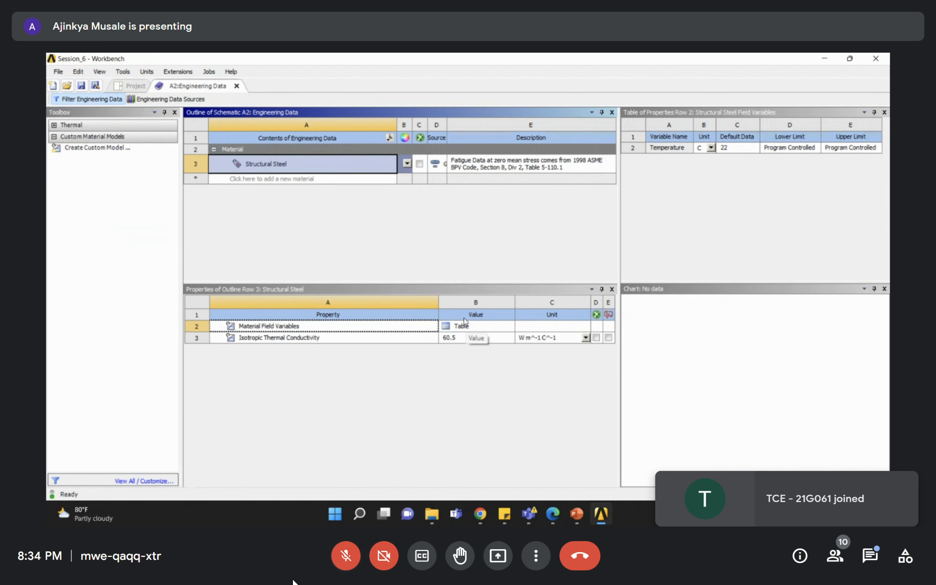
left_click_drag(316, 58, 421, 117)
double_click(421, 117)
- Add a standalone Static Structural system beside Problem_1 in the project schematic and open its Engineering Data
left_click(132, 86)
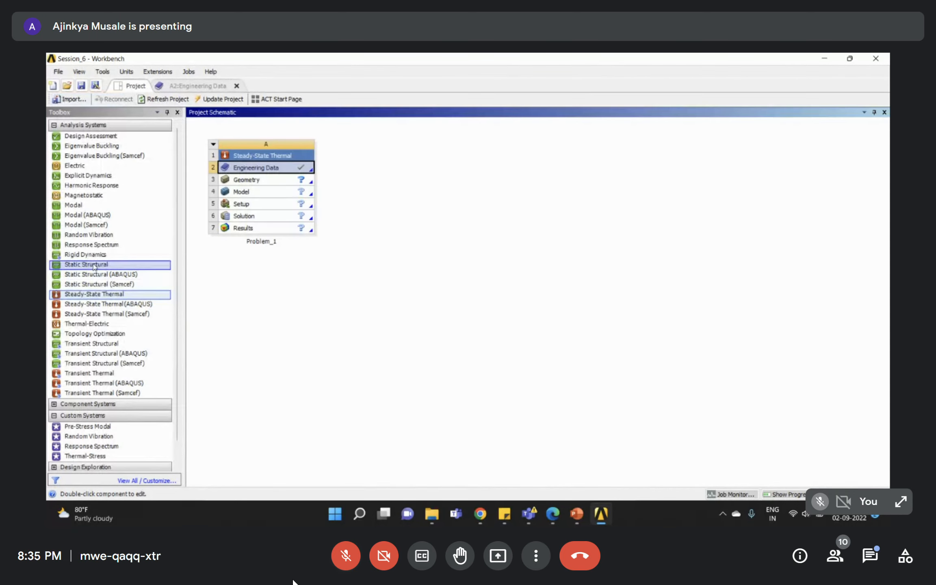
left_click_drag(84, 266, 402, 167)
left_click(389, 170)
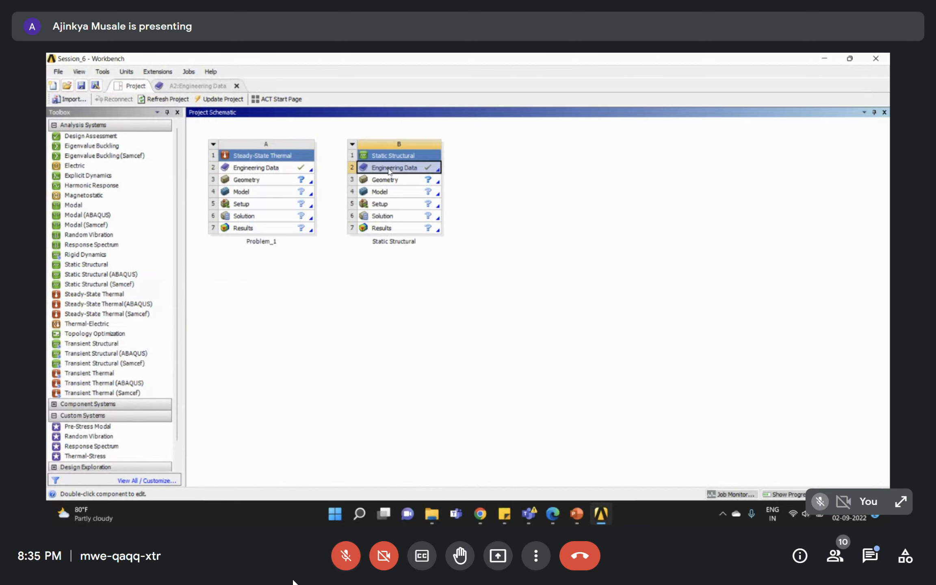
double_click(389, 171)
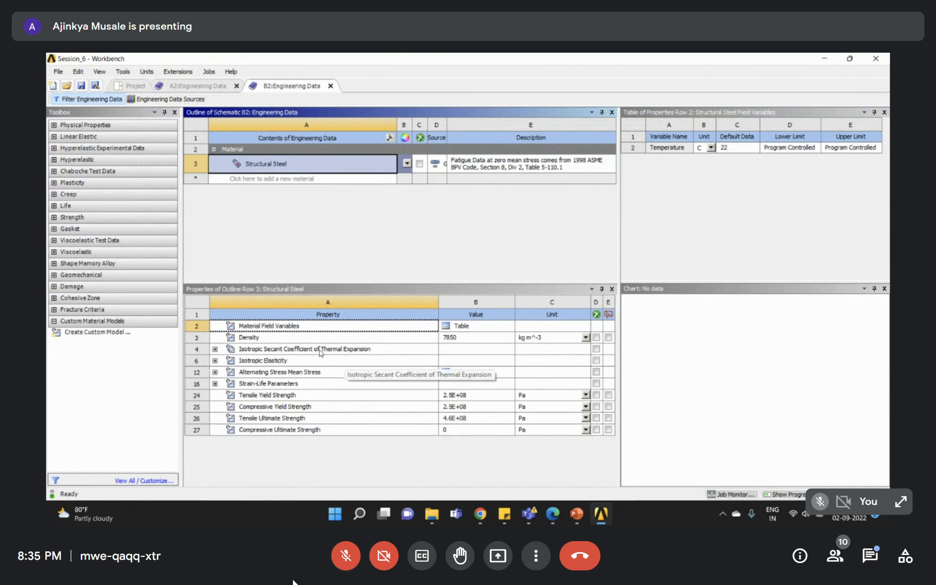
- Examine Structural Steel's density and isotropic elasticity, including Young's Modulus and Poisson's Ratio, in the Static Structural Engineering Data
left_click(245, 339)
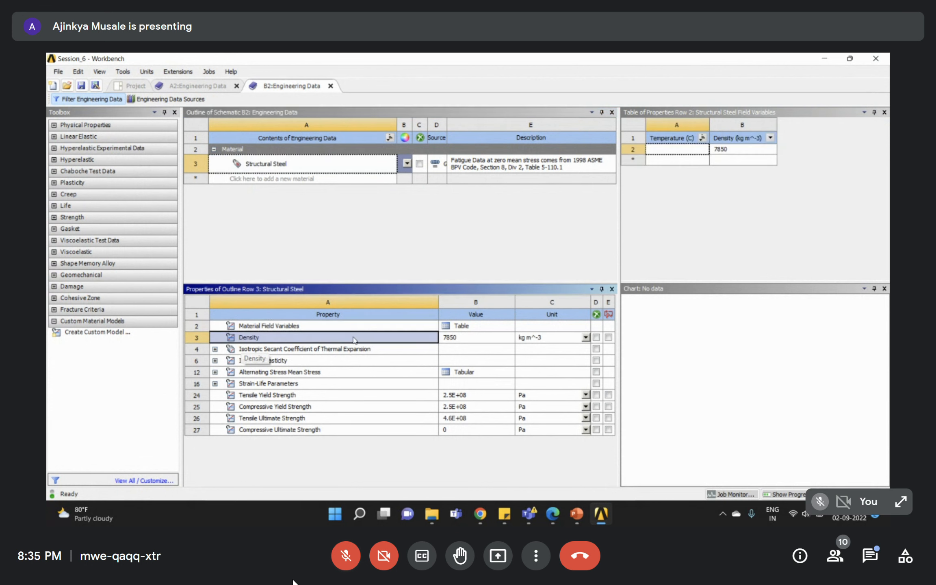
left_click(215, 361)
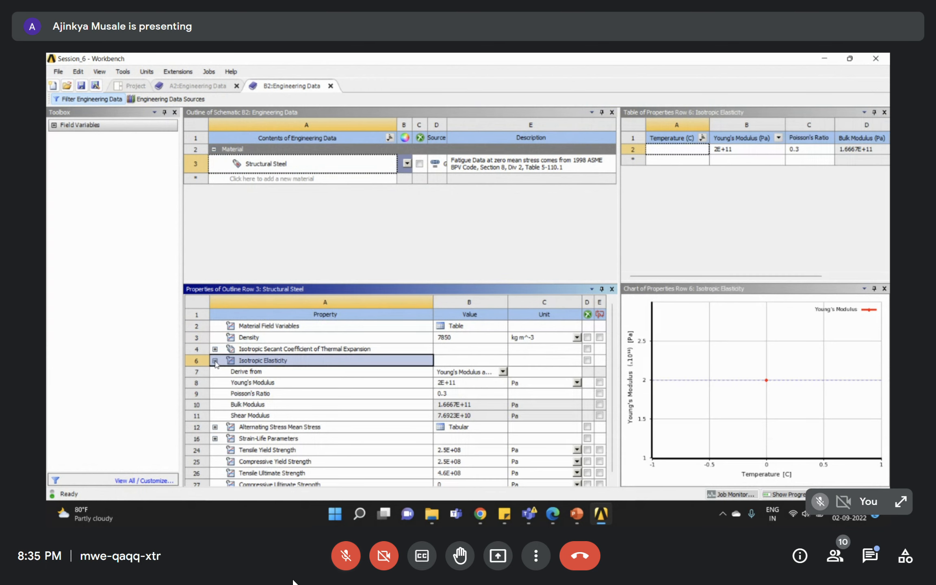
left_click(390, 394)
left_click(380, 385)
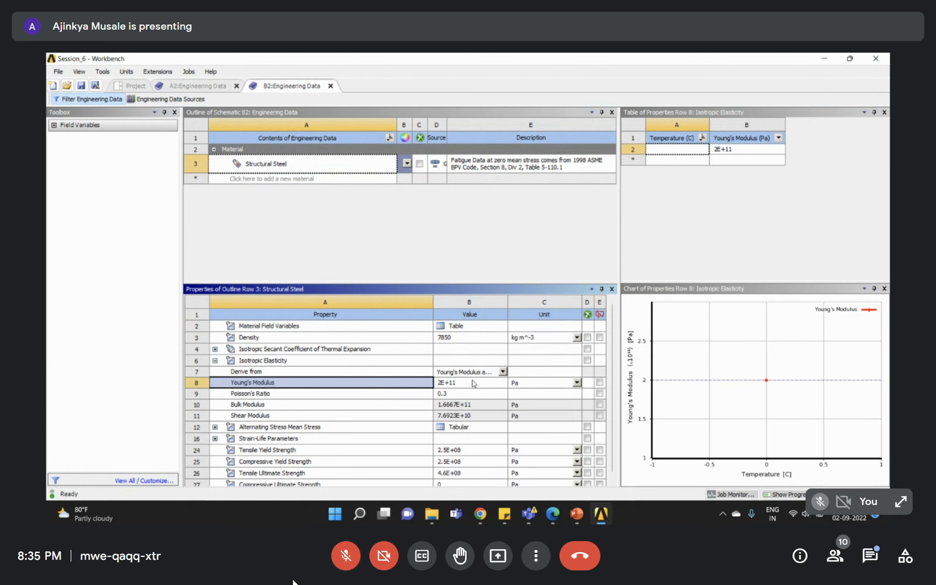
- Return to the thermal system's Engineering Data and examine the Isotropic Thermal Conductivity of Structural Steel
left_click(195, 87)
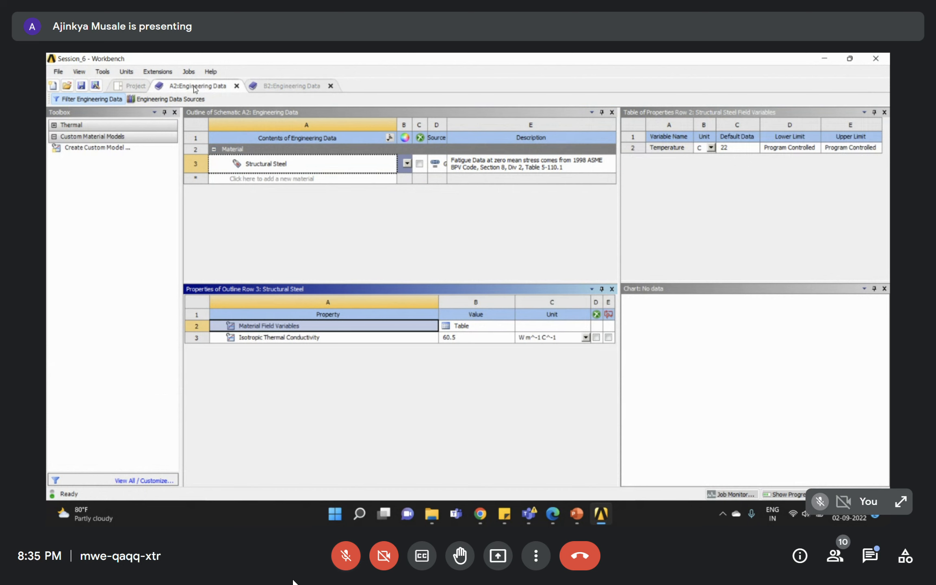
double_click(254, 164)
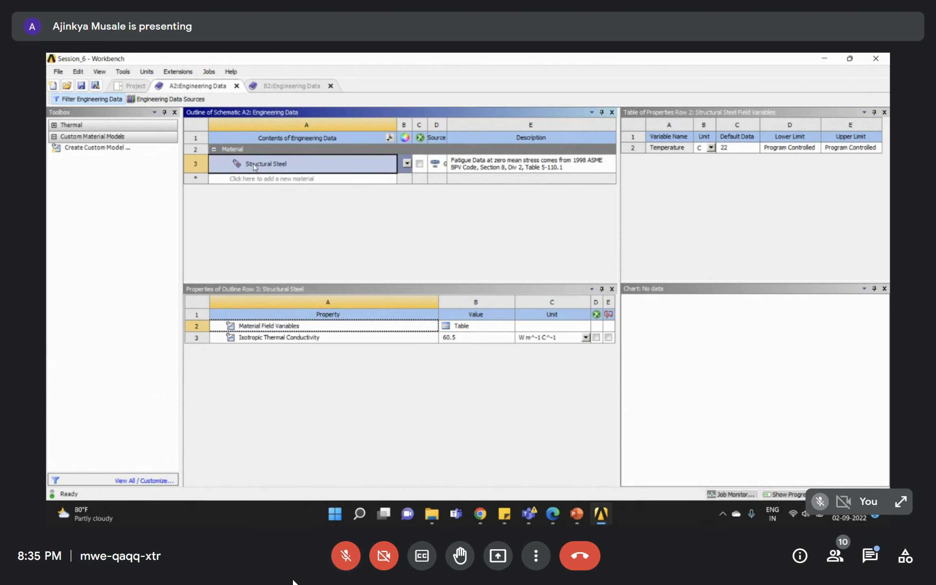
left_click(299, 213)
left_click(362, 339)
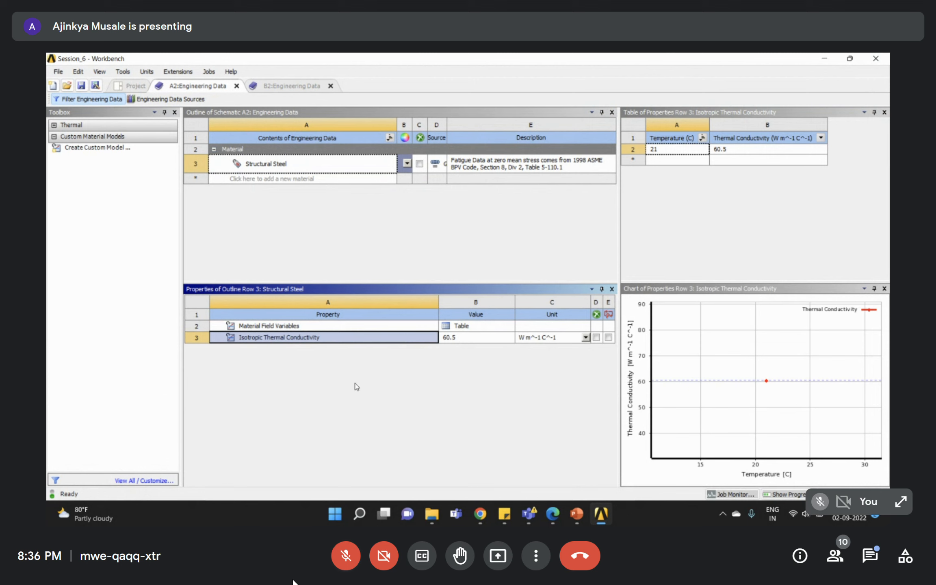
left_click(290, 250)
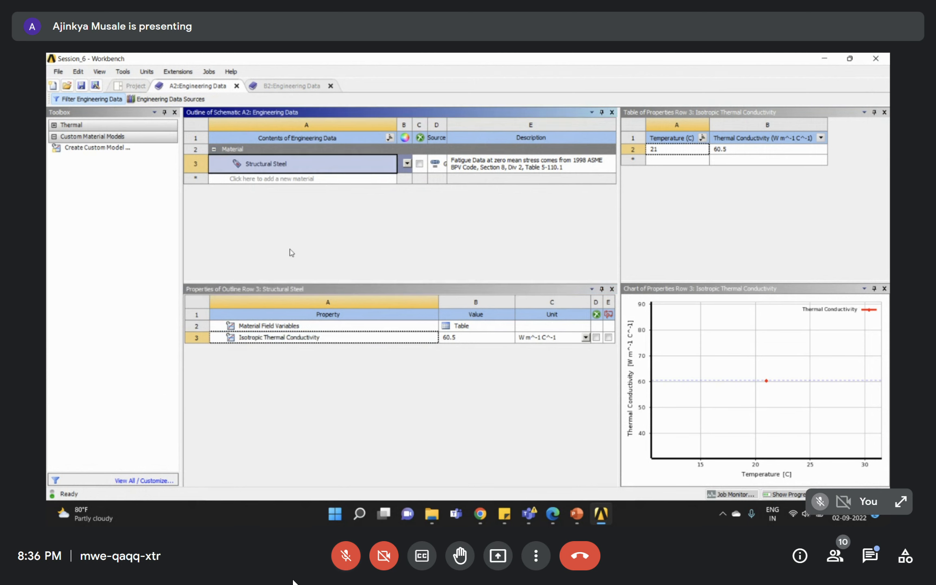
- Delete the Static Structural system from the project schematic
left_click(135, 86)
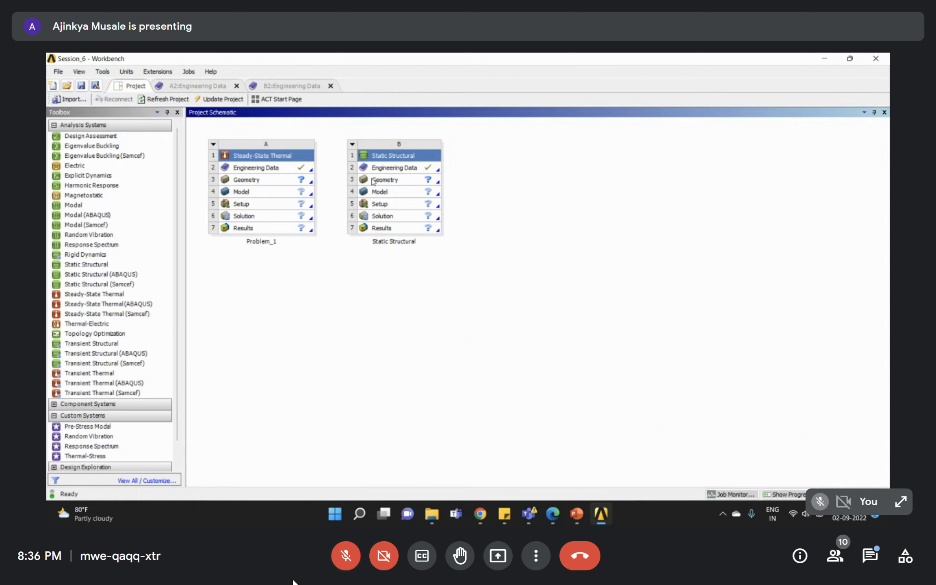
left_click(353, 145)
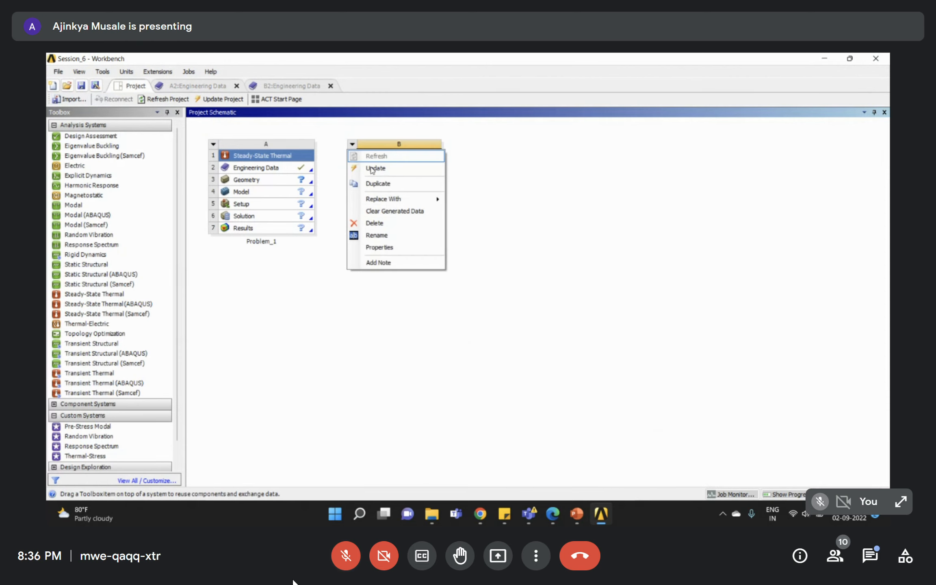
left_click(372, 224)
key("Return")
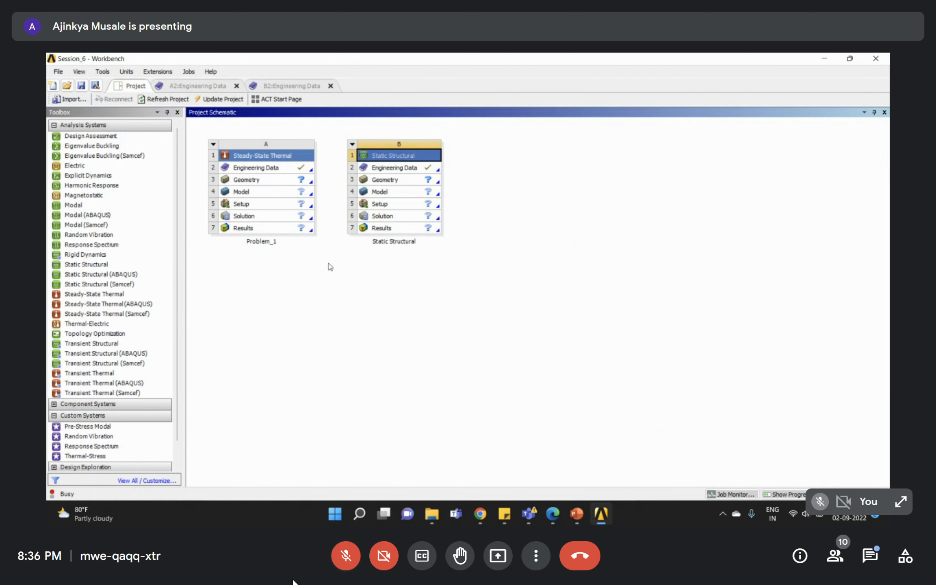
- Create a new DesignModeler geometry for the Problem_1 system and set its length unit to Millimeter
left_click(258, 169)
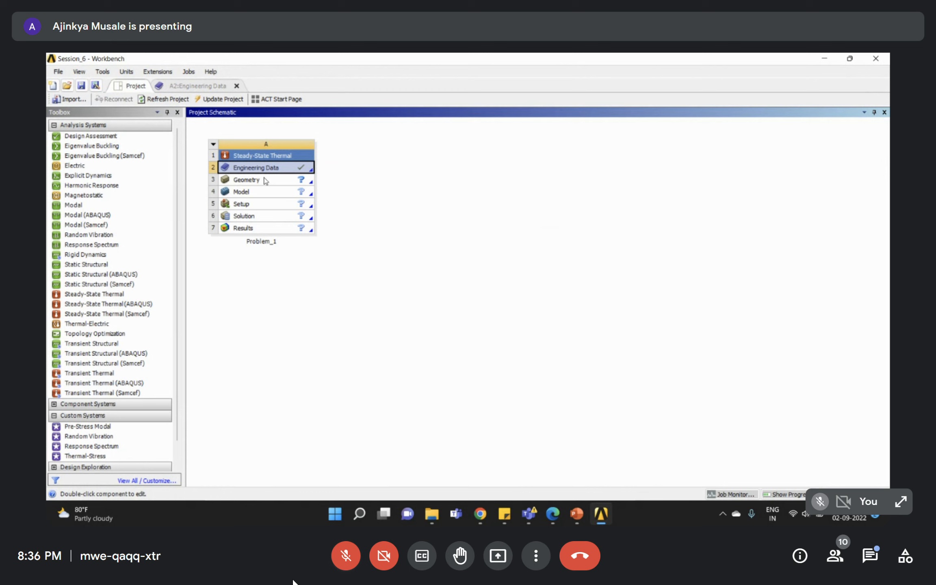
left_click(260, 181)
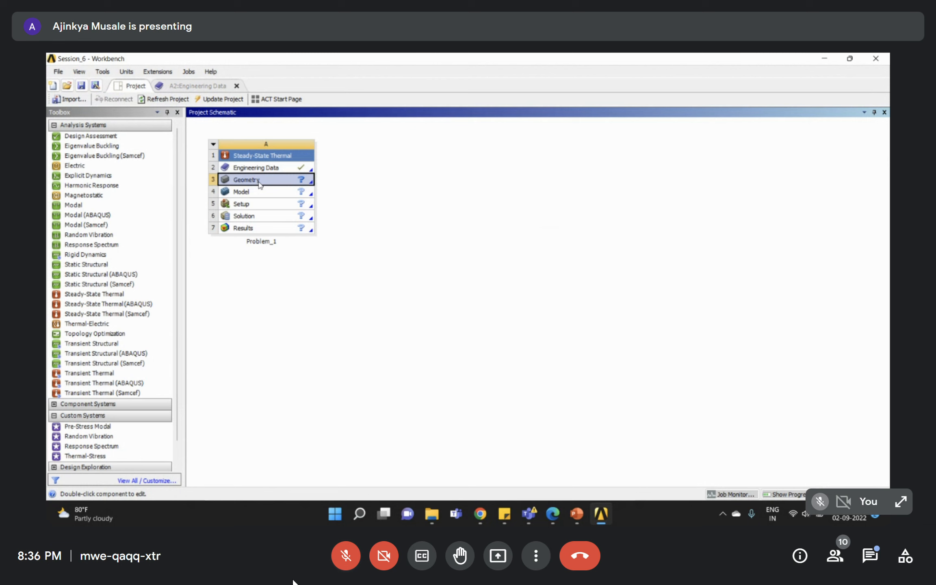
right_click(260, 184)
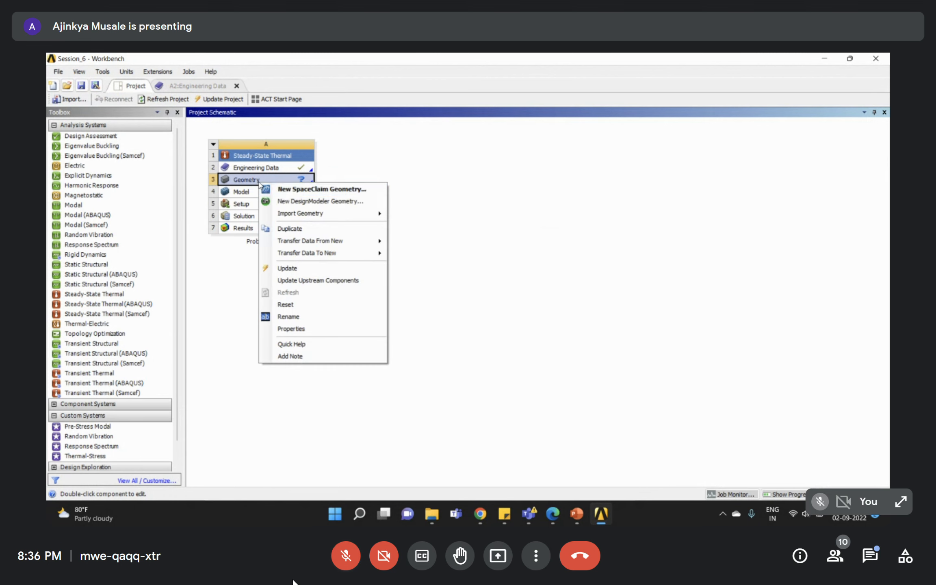
left_click(285, 203)
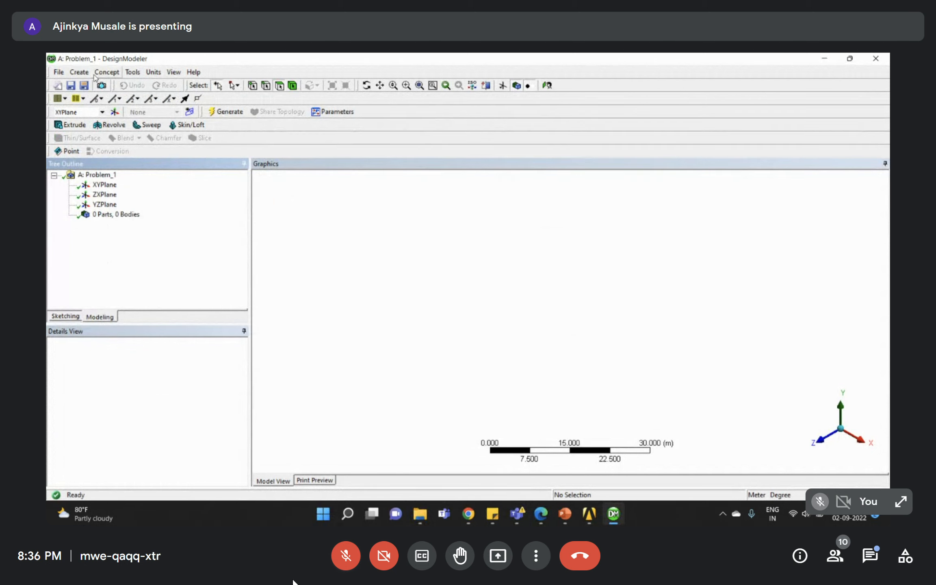
left_click(153, 71)
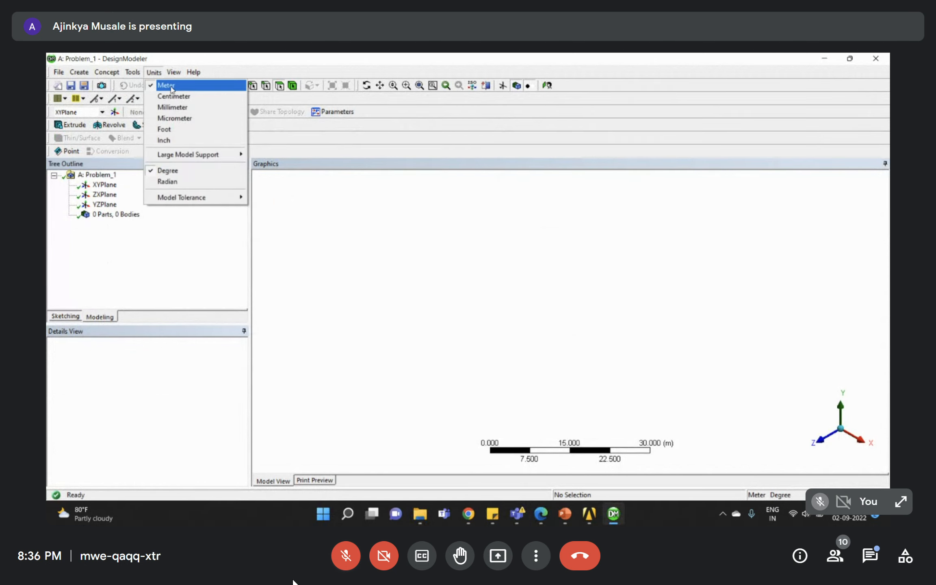
left_click(171, 109)
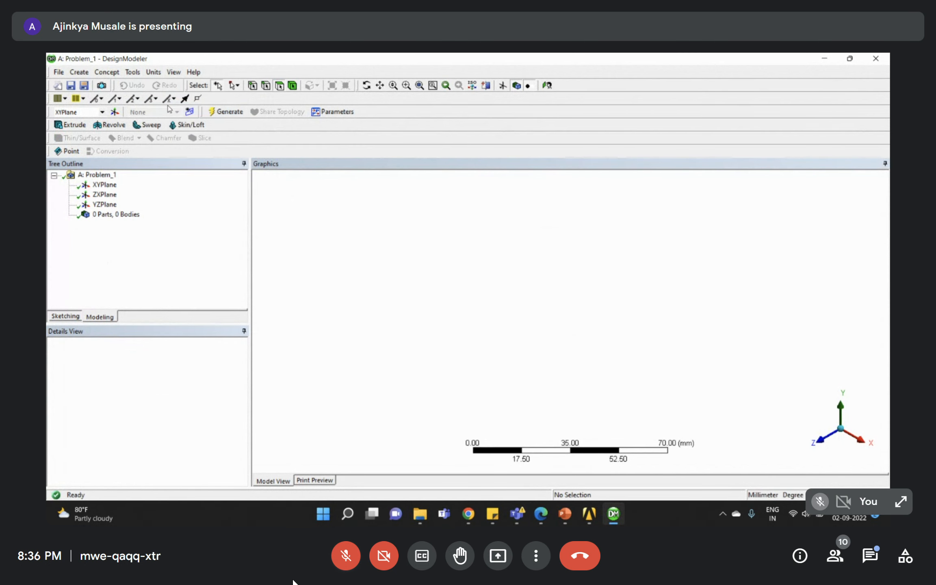
- Import the external geometry file Piston.igs from the Assignment 6 folder onto the XYPlane and generate it
left_click(160, 230)
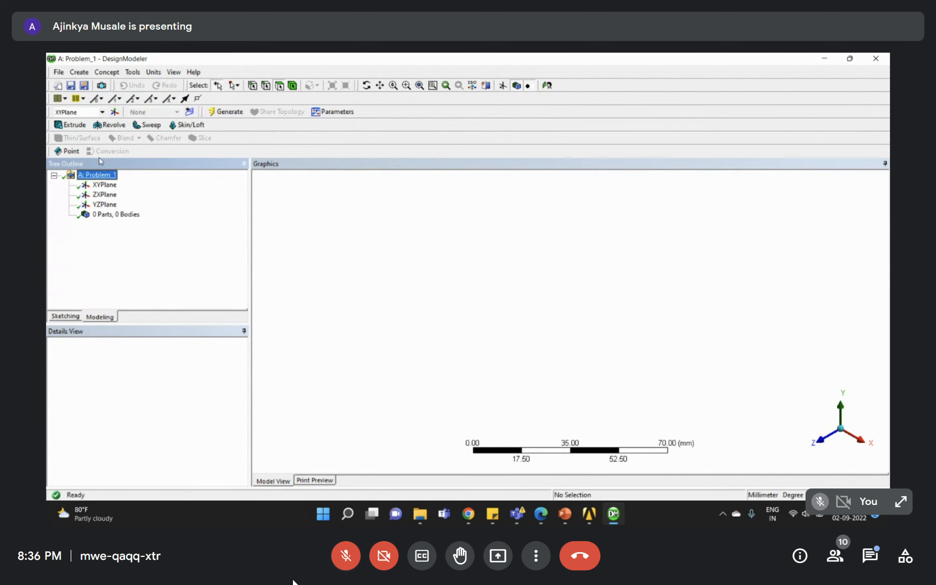
left_click(101, 186)
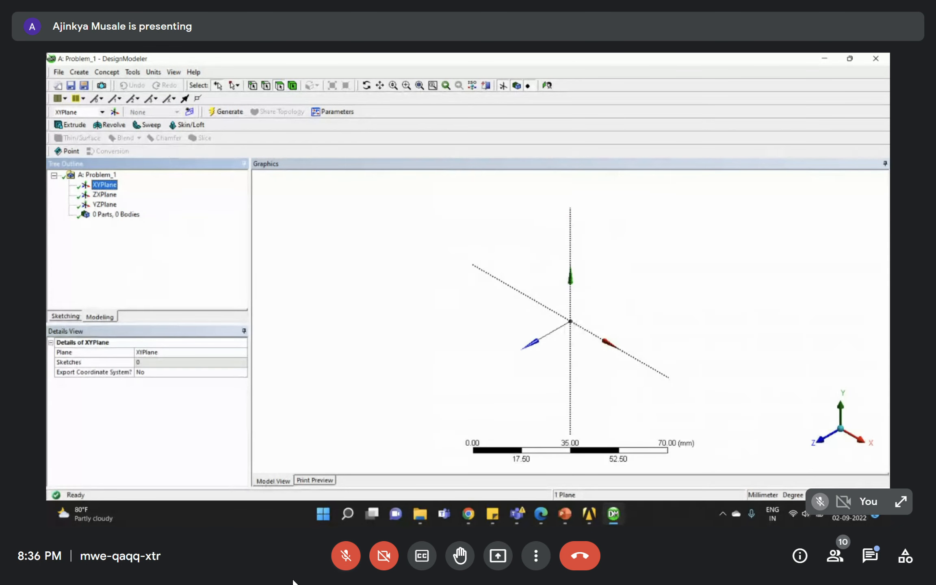
left_click(58, 73)
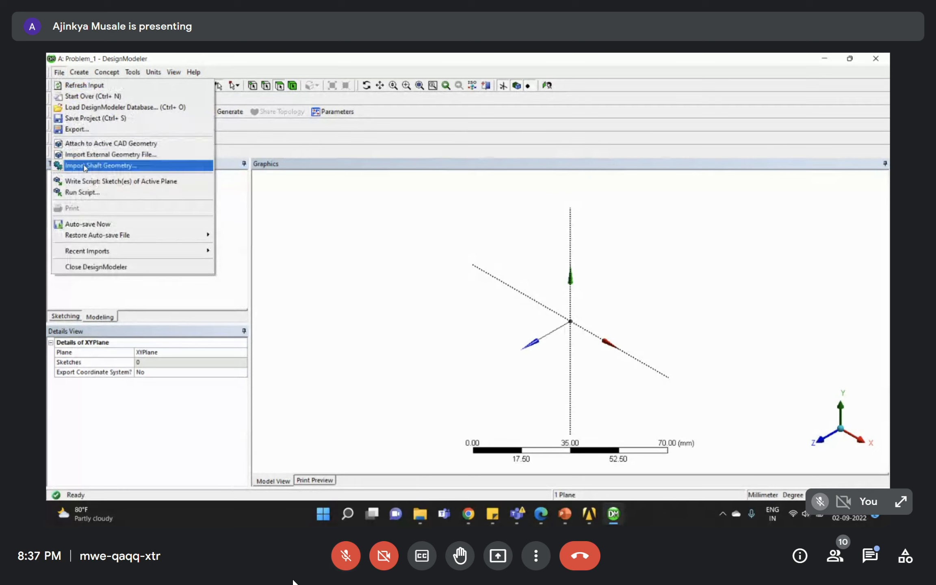
left_click(89, 155)
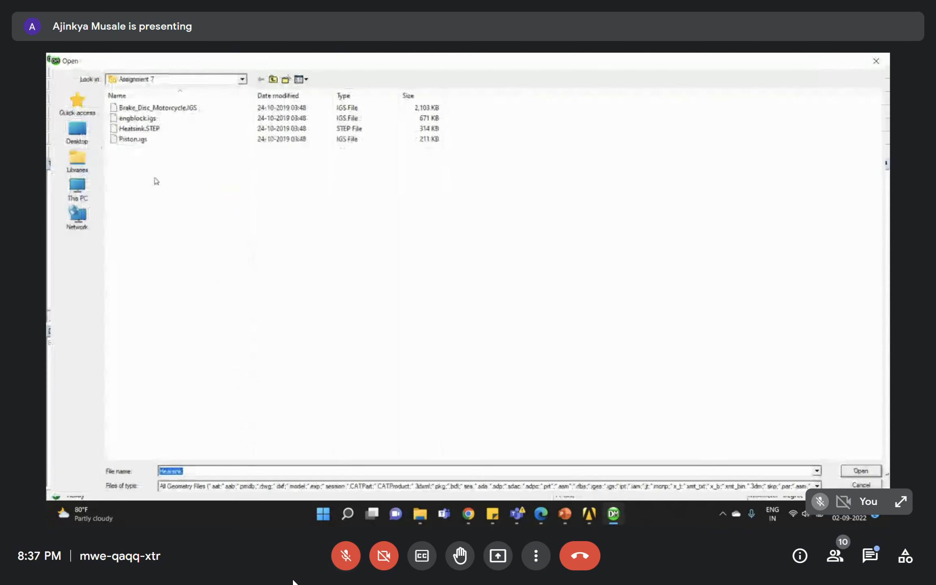
left_click(273, 79)
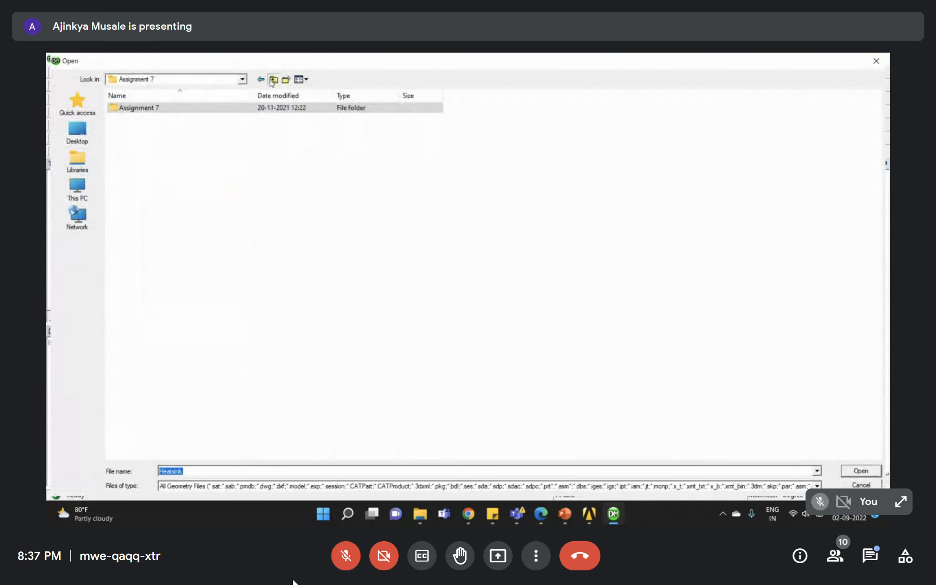
double_click(165, 160)
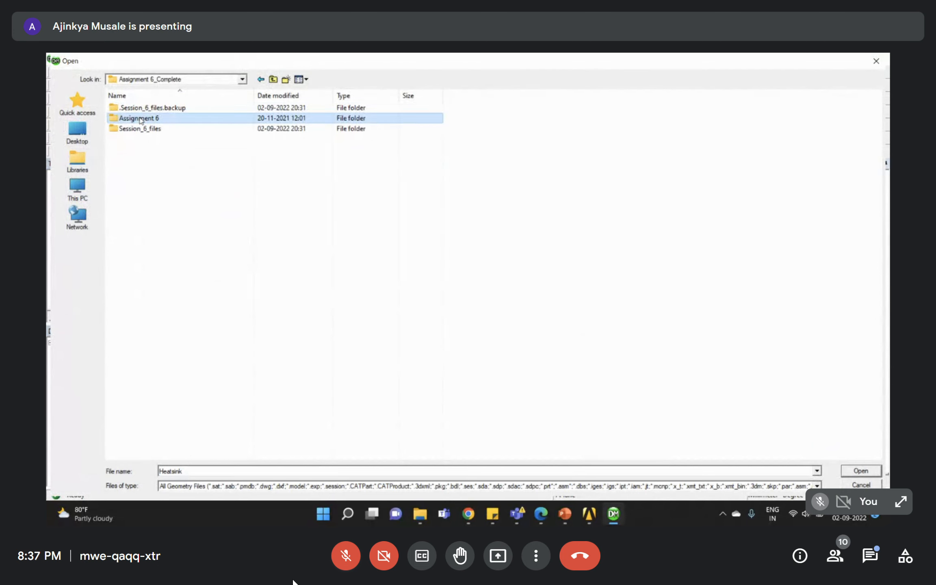
double_click(147, 118)
left_click(132, 139)
left_click(853, 470)
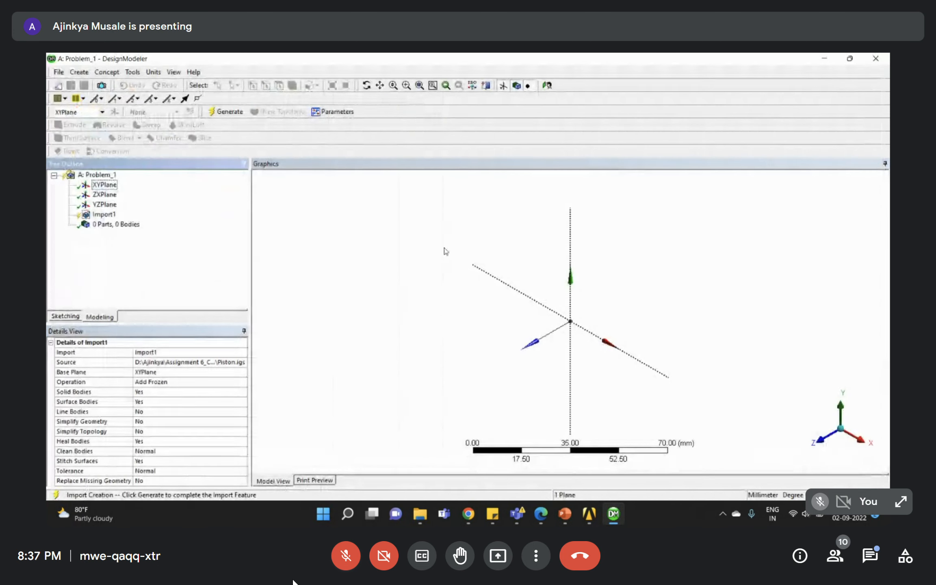
left_click(226, 112)
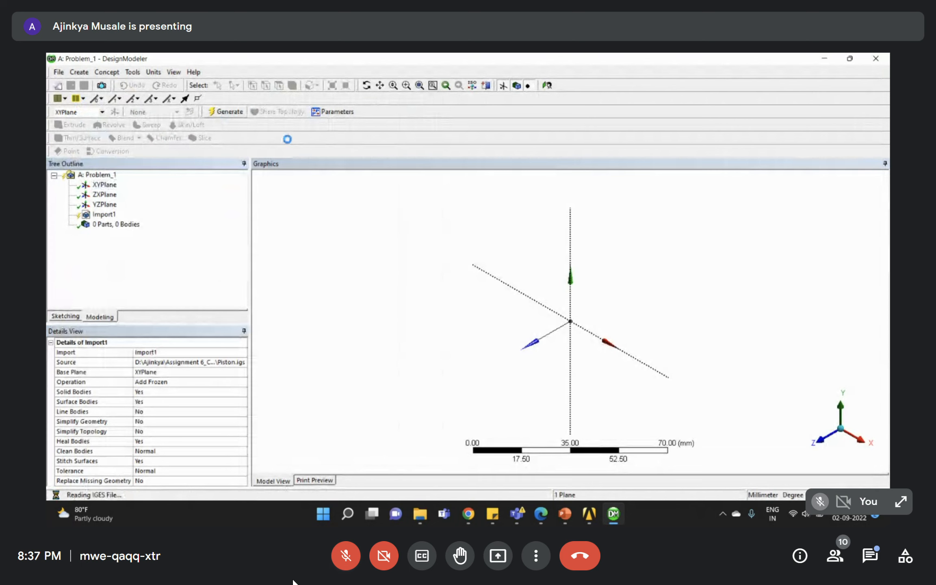
- Turn off frozen body transparency so the imported piston is displayed opaque
middle_click_drag(488, 254, 605, 236)
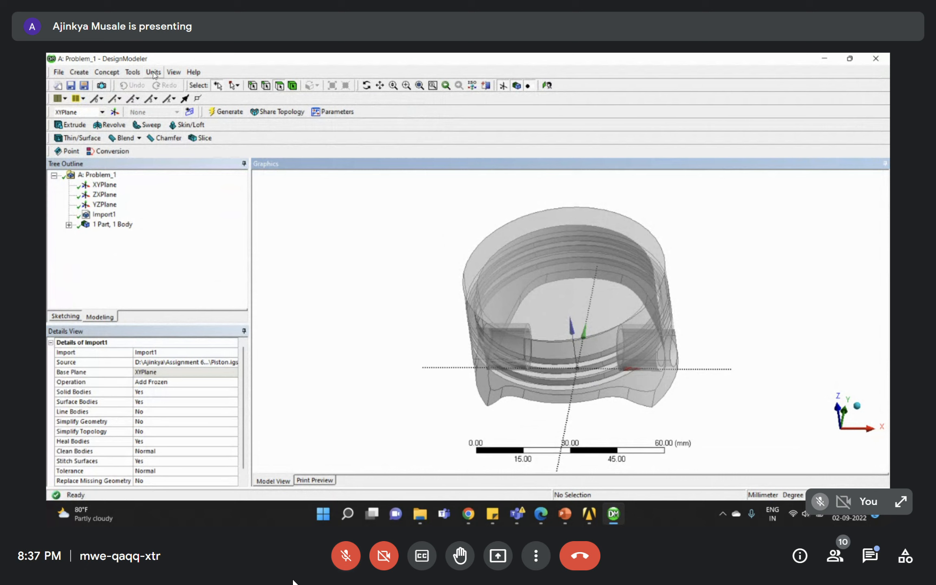
left_click(173, 72)
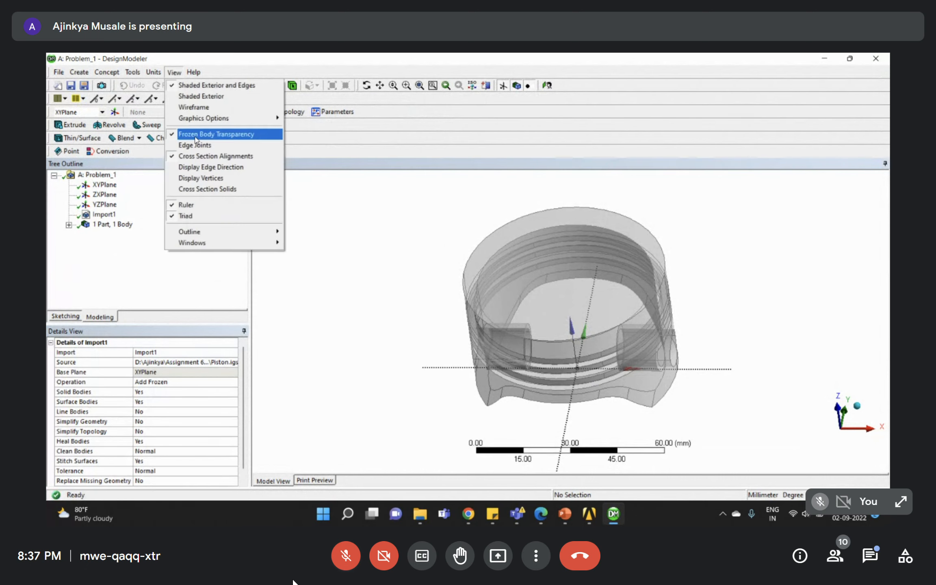
left_click(211, 135)
- Examine the piston's outer surface, inspecting the split faces of the crown band and the ring lands
middle_click_drag(528, 195, 729, 300)
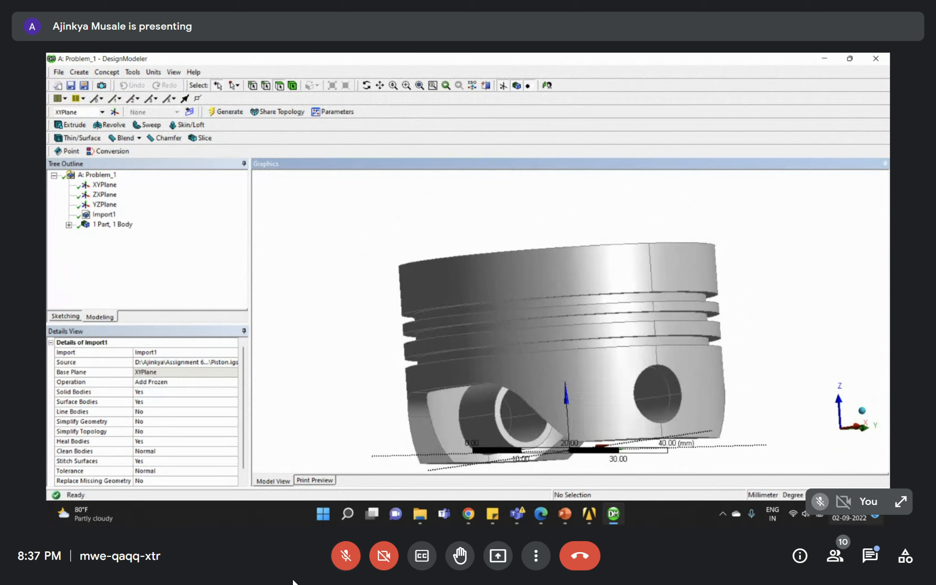
middle_click_drag(593, 299, 543, 308)
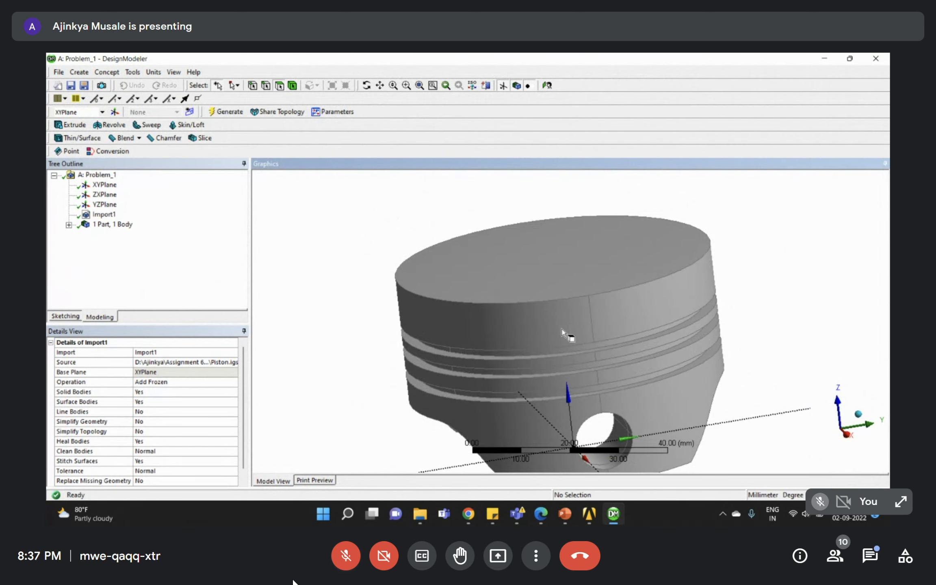
middle_click_drag(595, 340, 539, 304)
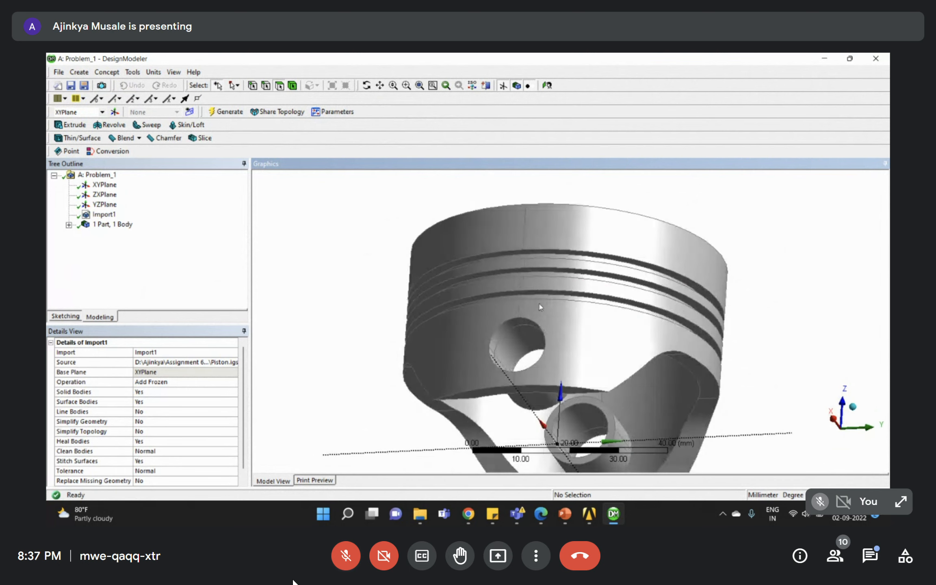
left_click(540, 227)
left_click(511, 227)
left_click(524, 235)
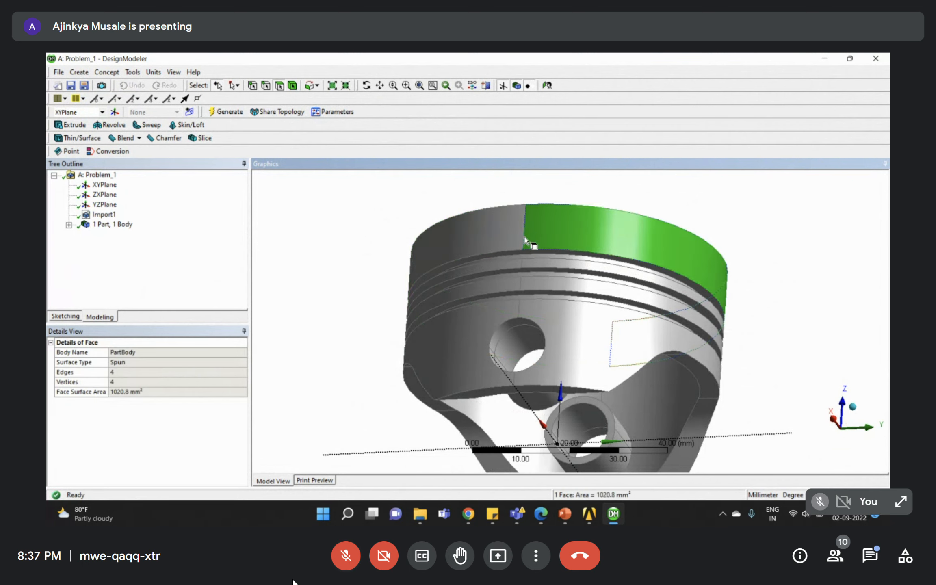
left_click(542, 235)
middle_click_drag(549, 240, 645, 311)
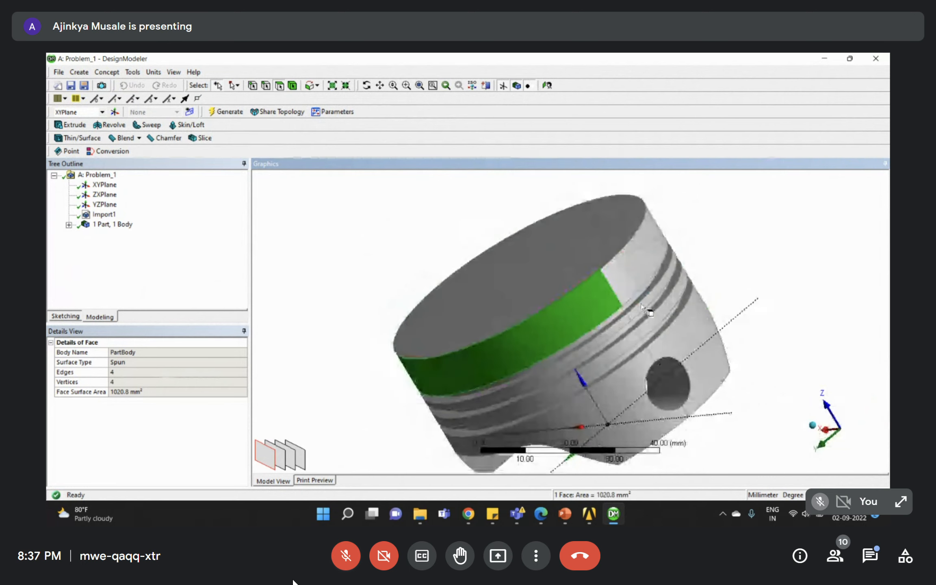
left_click(617, 276)
left_click(592, 305, "ctrl")
right_click_drag(618, 298, 657, 341)
left_click(510, 305)
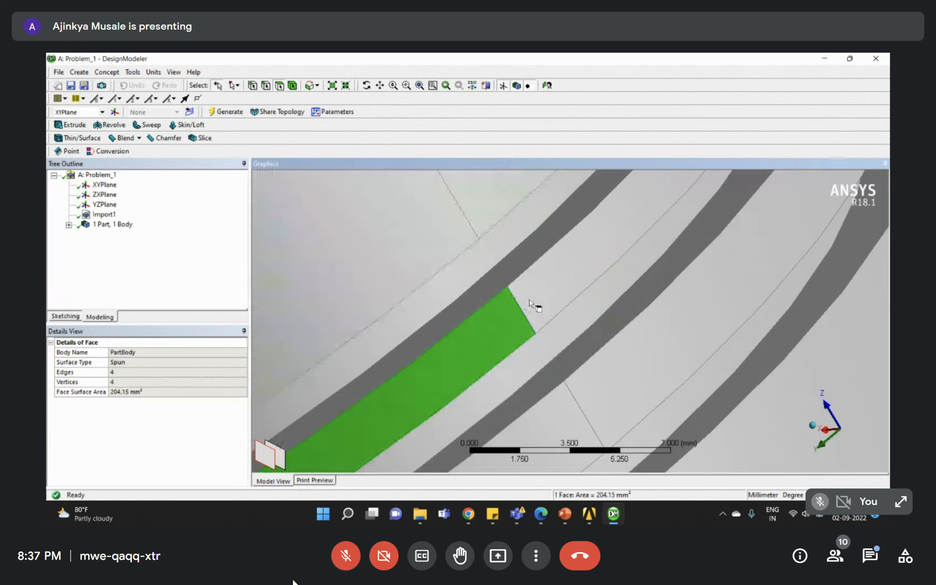
left_click(529, 301, "ctrl")
scroll(696, 247, "down", 5)
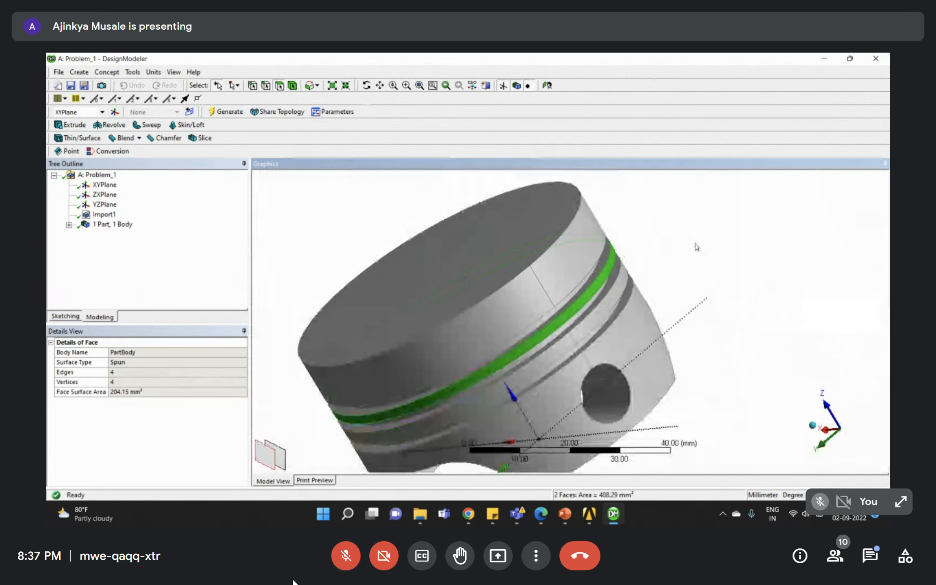
left_click(695, 244)
middle_click_drag(593, 254, 612, 254)
left_click(574, 305)
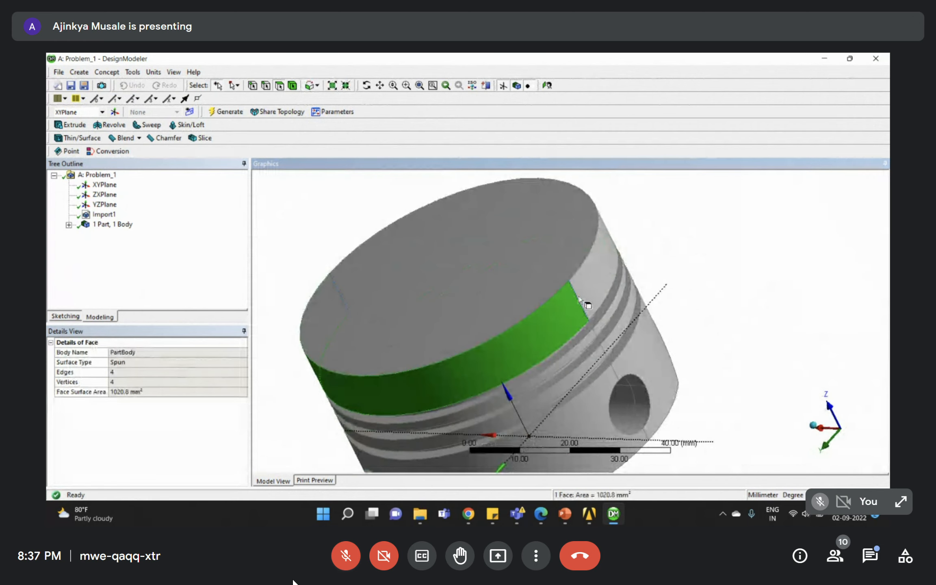
left_click(655, 253)
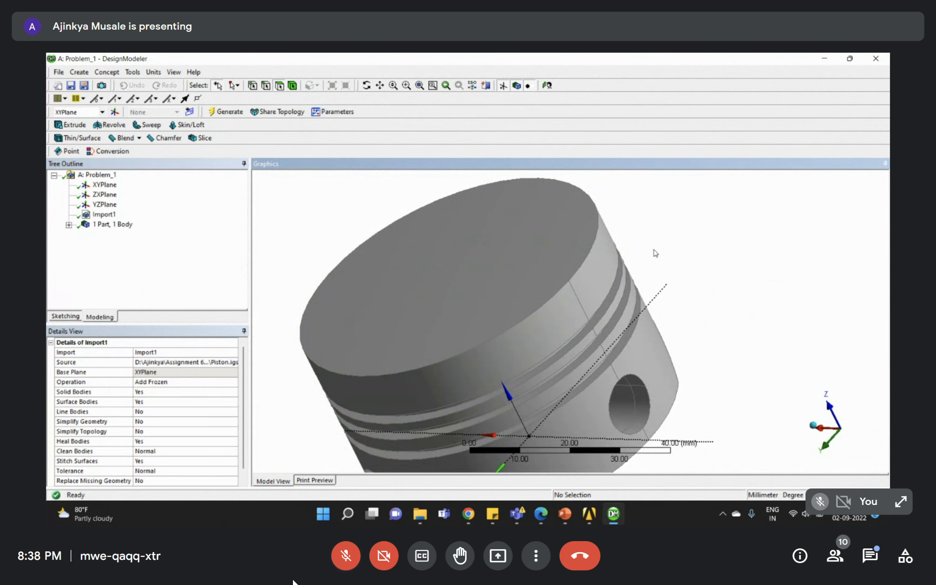
- Create a Merge feature with its merge type set to Faces and manual face selection
scroll(620, 293, "down", 2)
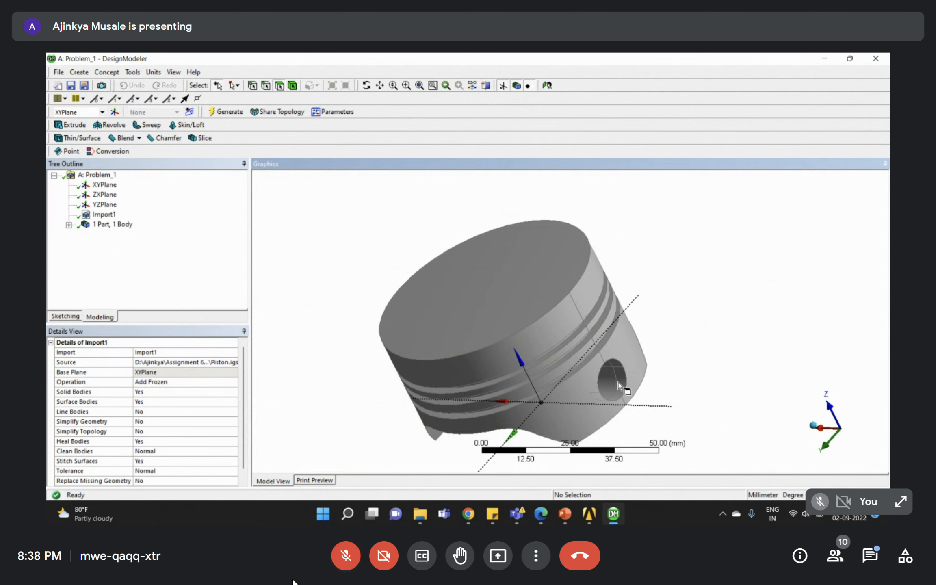
middle_click_drag(494, 337, 545, 284)
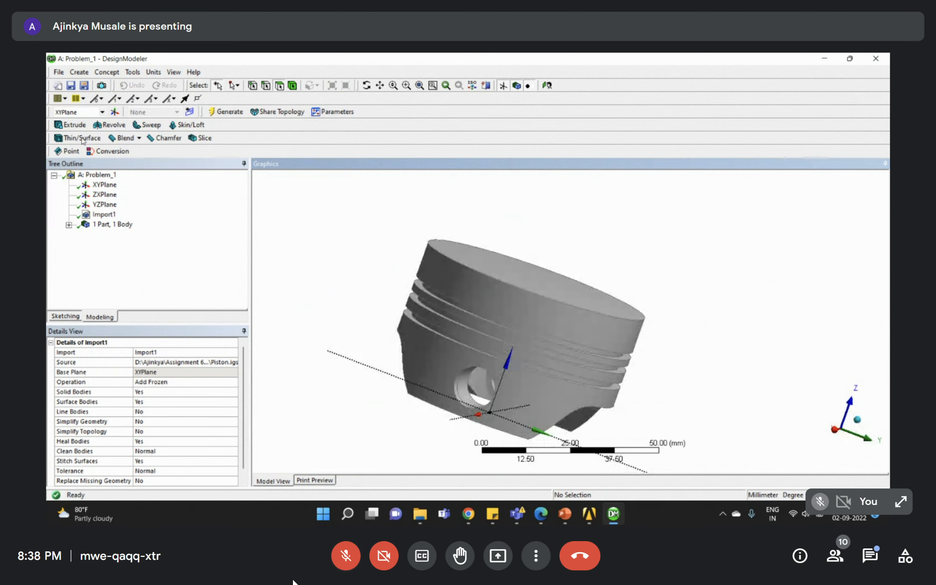
left_click(133, 73)
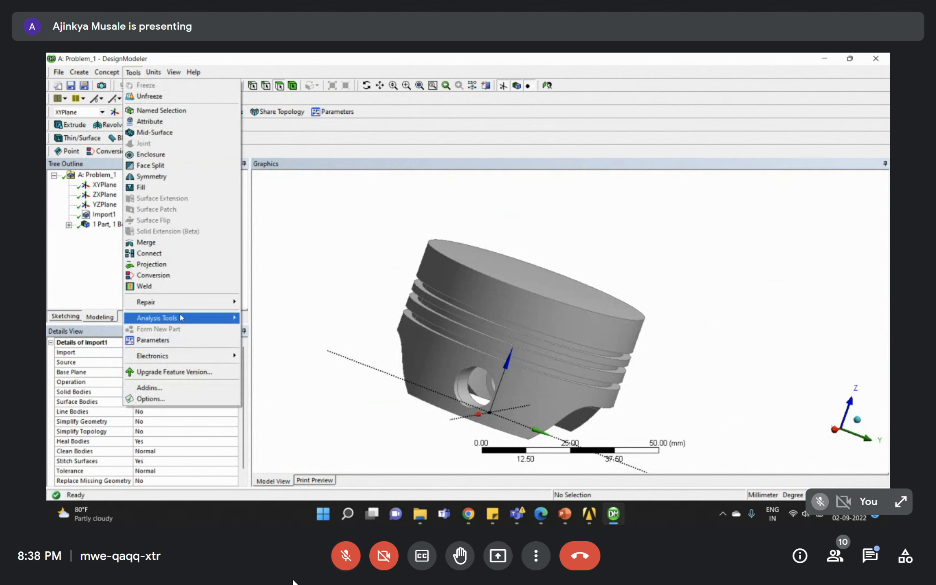
left_click(150, 243)
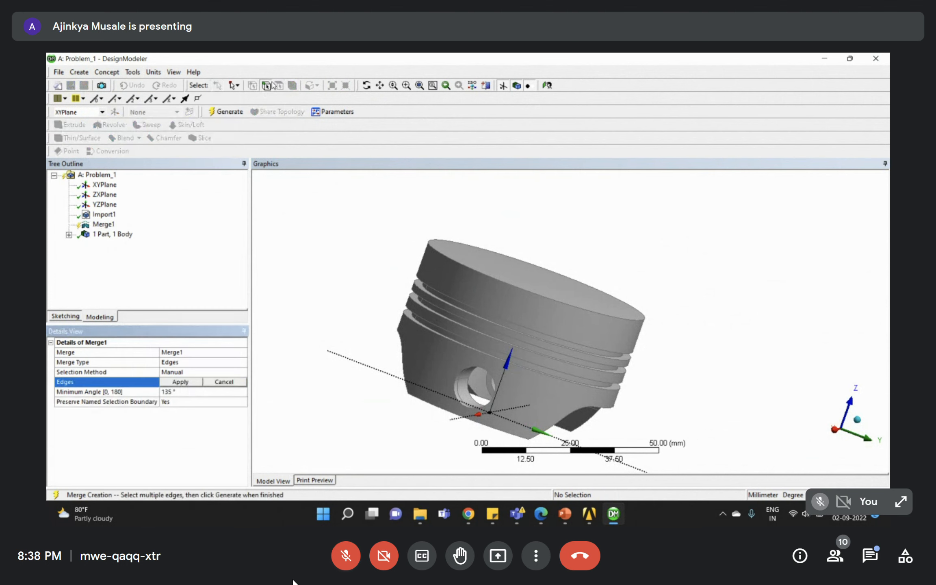
left_click(223, 363)
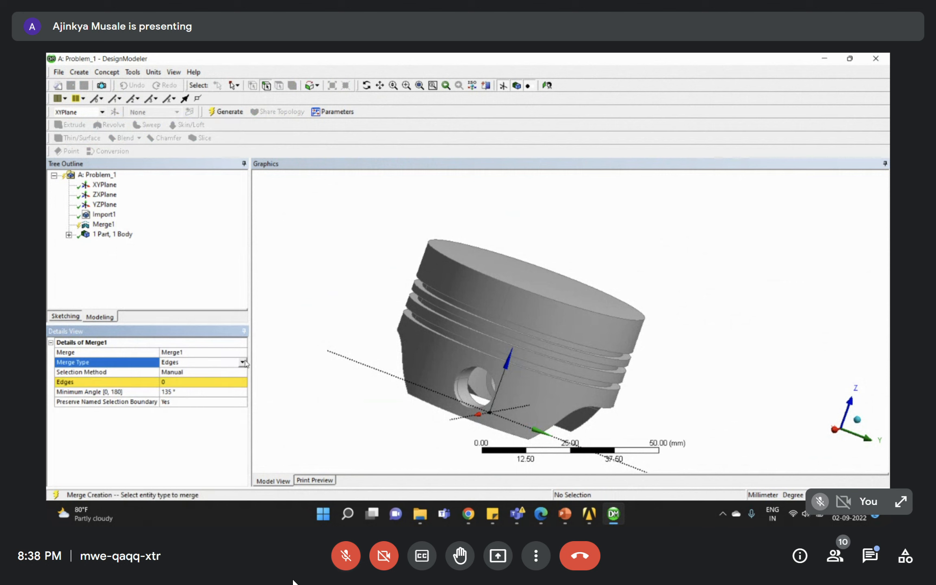
left_click(243, 362)
left_click(185, 374)
left_click(170, 381)
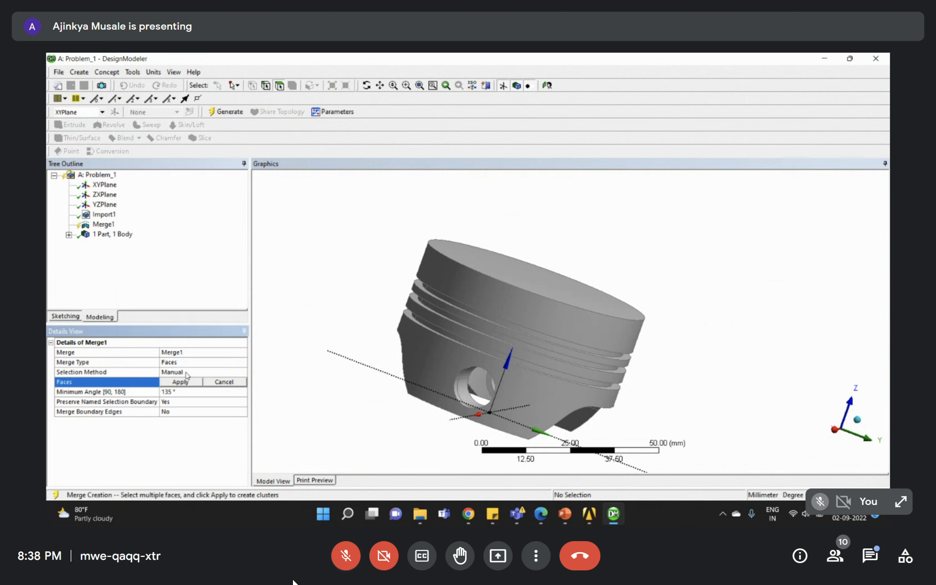
- Select the split face pairs of the crown band, the two ring lands and the skirt for the merge
left_click(492, 298)
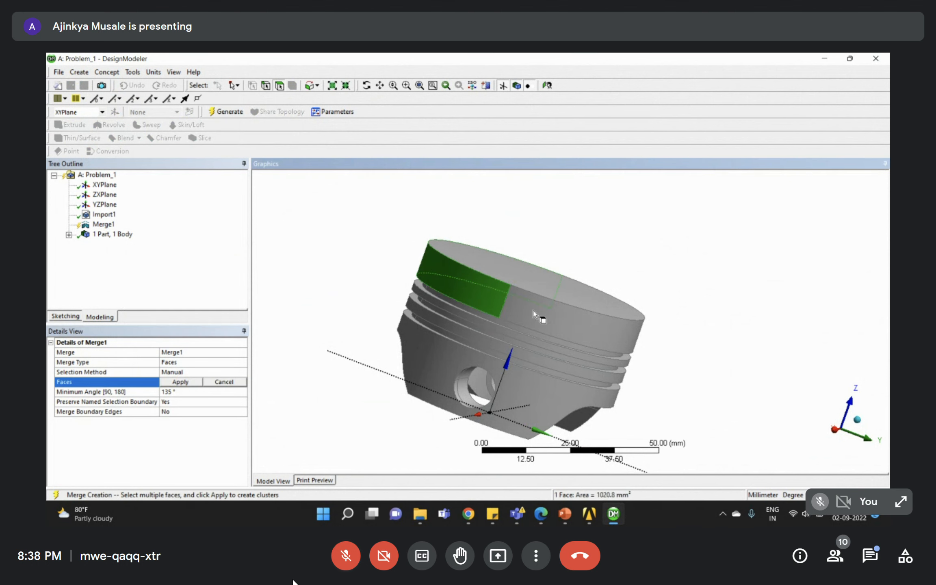
left_click(533, 313, "ctrl")
scroll(528, 337, "up", 10)
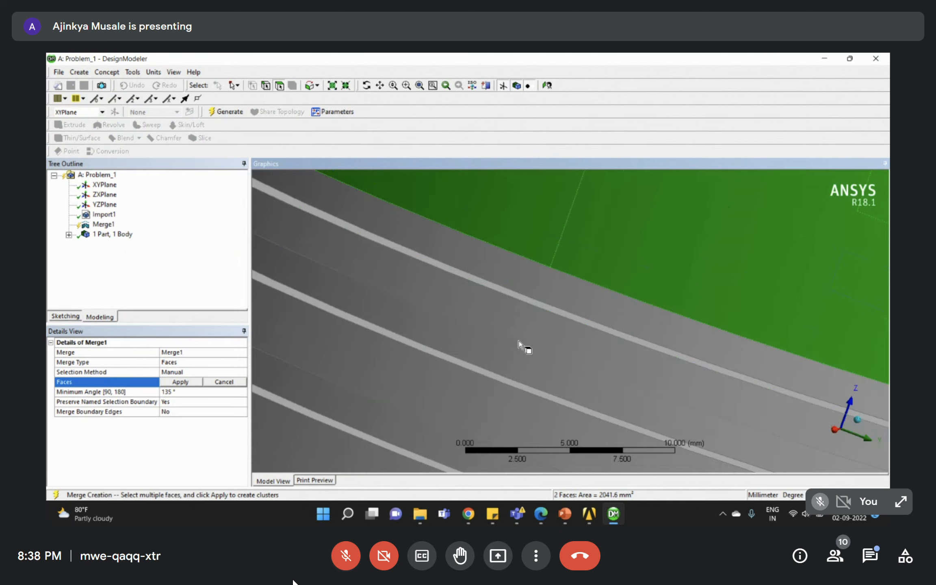
left_click(542, 332, "ctrl")
left_click(493, 386, "ctrl")
left_click(522, 410, "ctrl")
scroll(546, 384, "down", 5)
scroll(558, 382, "down", 4)
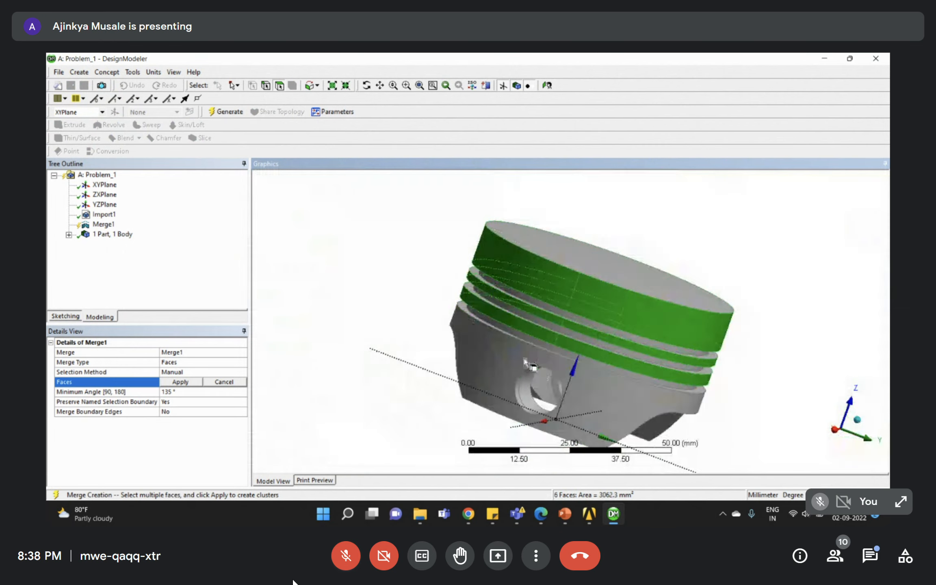
left_click(521, 357, "ctrl")
left_click(584, 382, "ctrl")
- Add both halves of the three ring-groove floor faces to the merge selection
scroll(584, 362, "down", 3)
middle_click_drag(585, 355, 658, 355)
scroll(584, 321, "up", 5)
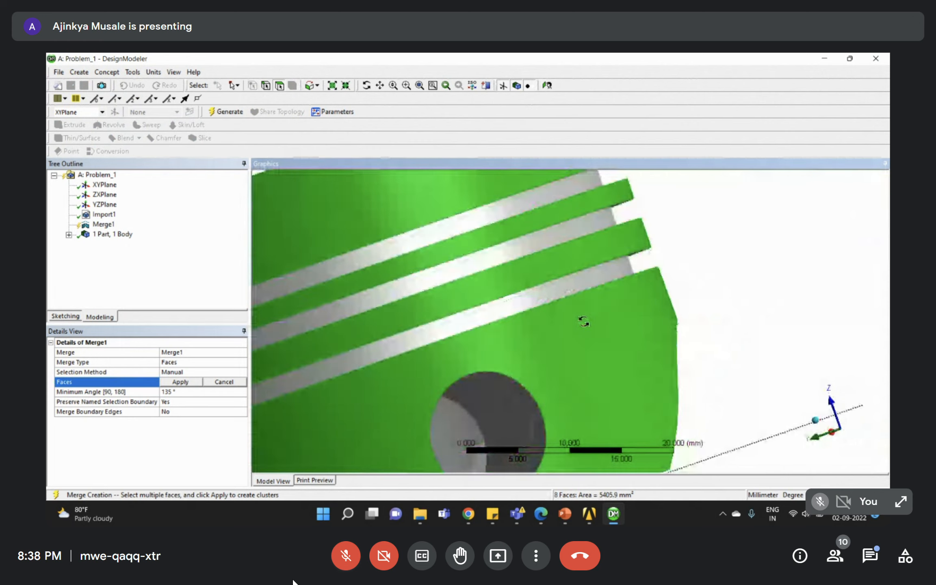
middle_click_drag(583, 322, 571, 312)
middle_click_drag(346, 284, 506, 239)
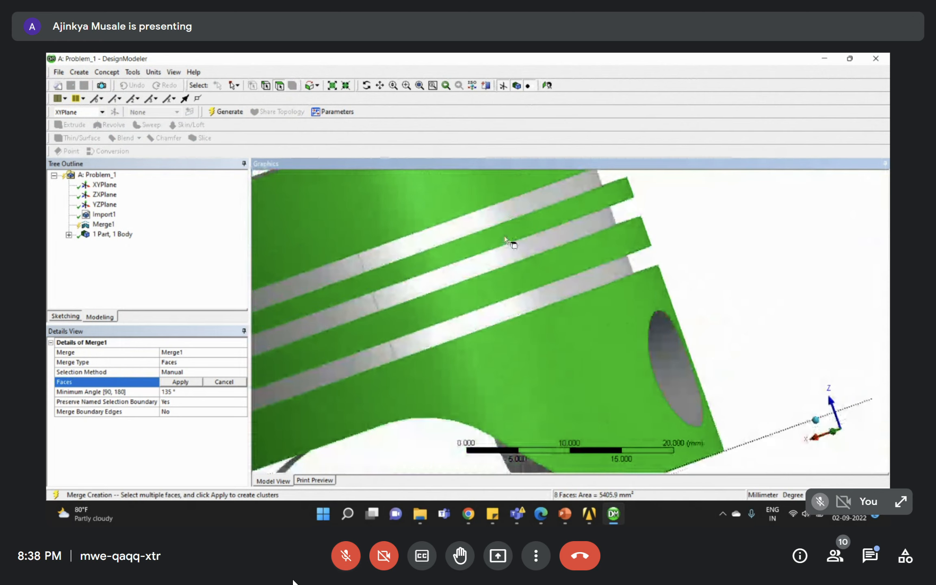
left_click(413, 299, "ctrl")
left_click(368, 309, "ctrl")
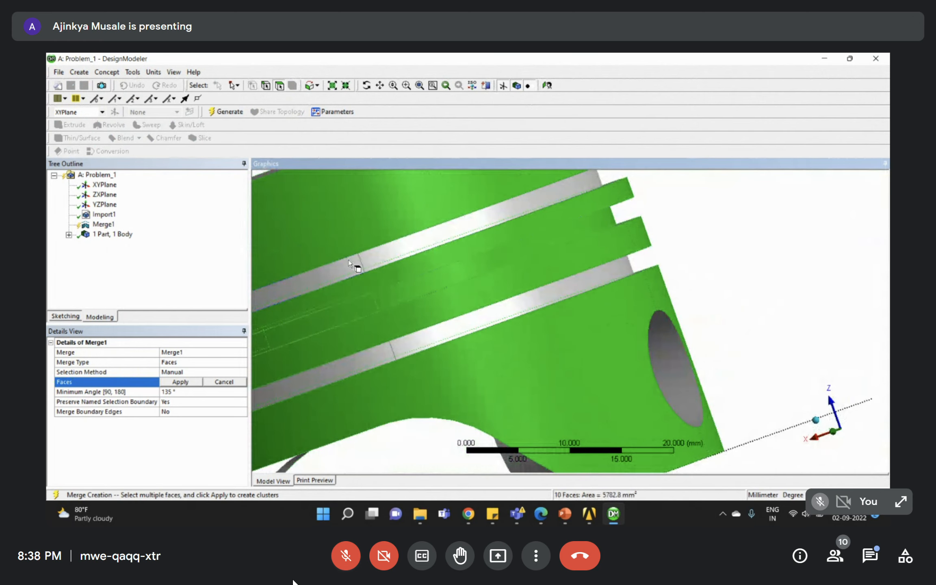
left_click(349, 263, "ctrl")
left_click(372, 266, "ctrl")
left_click(375, 359, "ctrl")
left_click(438, 346, "ctrl")
- Add the split cylindrical faces of the inner pin boss and of the pin hole on the other side to the merge selection
scroll(434, 343, "down", 3)
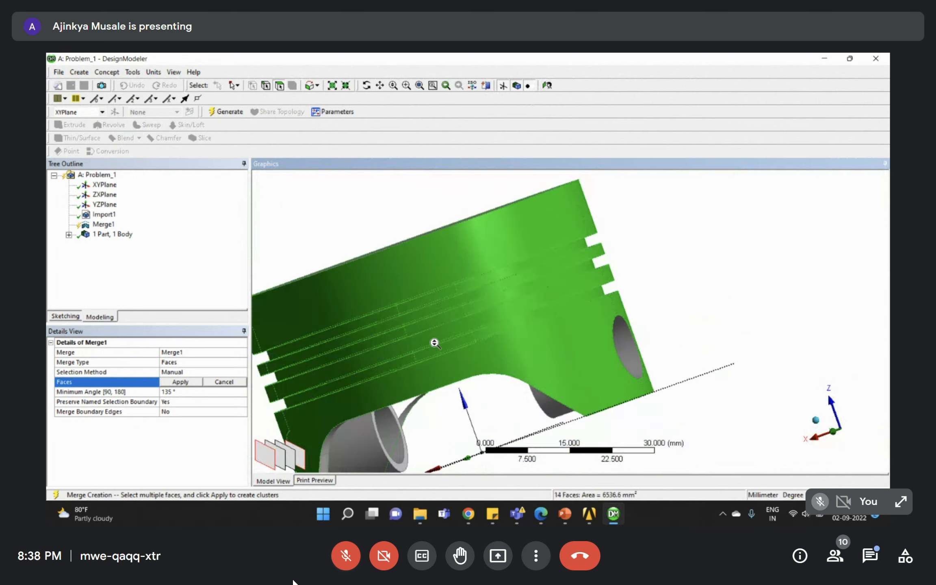
scroll(434, 344, "down", 3)
middle_click_drag(435, 344, 561, 386)
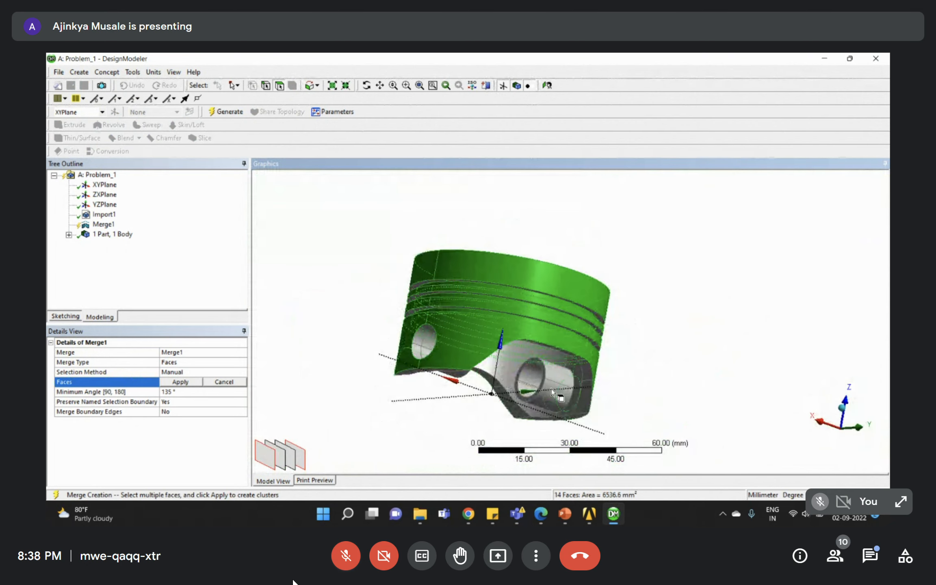
left_click(551, 390, "ctrl")
left_click(554, 374, "ctrl")
left_click(530, 374, "ctrl")
left_click(529, 387, "ctrl")
left_click(425, 350, "ctrl")
left_click(434, 342, "ctrl")
middle_click_drag(433, 341, 443, 357)
left_click(438, 364, "ctrl")
left_click(428, 352, "ctrl")
- Add the remaining split faces inside the opposite pin hole, including its stepped recess, to the merge selection
middle_click_drag(548, 375, 488, 401)
right_click_drag(582, 412, 530, 380)
left_click(525, 344, "ctrl")
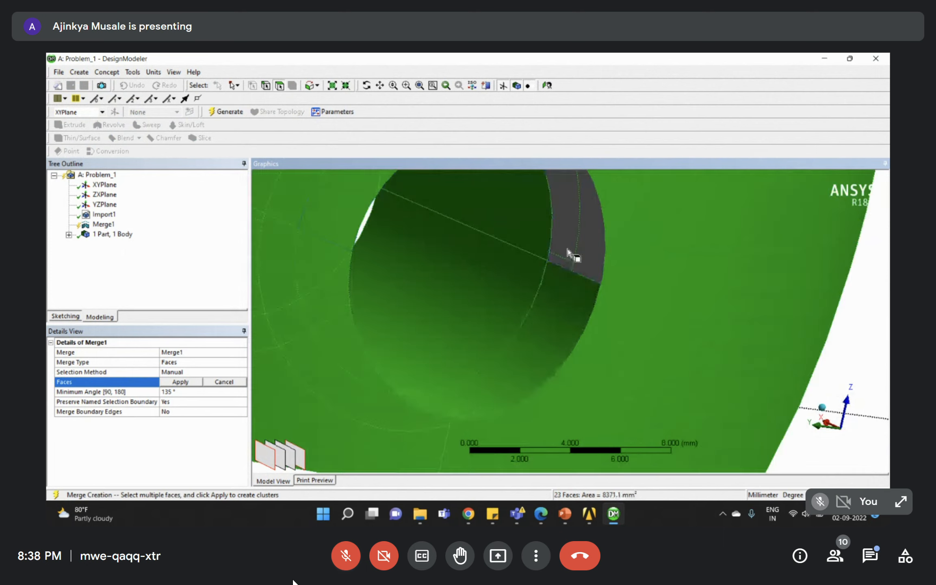
left_click(580, 242, "ctrl")
scroll(582, 237, "down", 2)
scroll(582, 238, "down", 5)
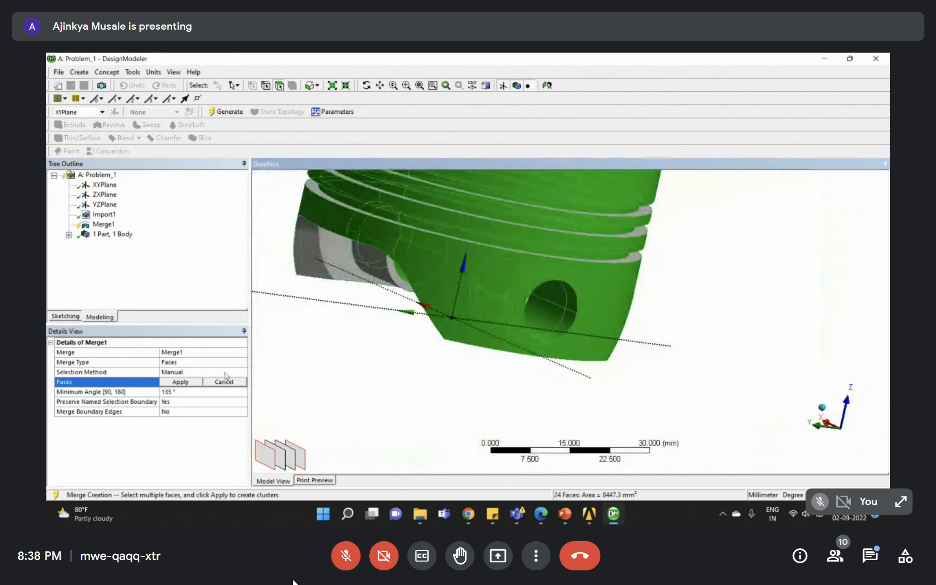
- Apply the 24 selected piston faces to the manual face merge and generate the merge feature
left_click(180, 382)
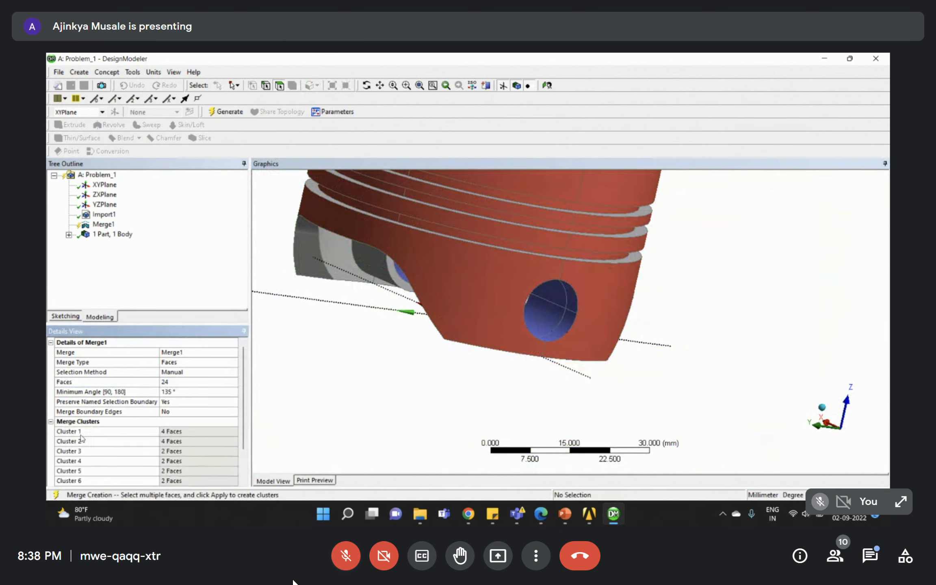
scroll(122, 422, "down", 2)
scroll(588, 304, "down", 5)
middle_click_drag(588, 305, 124, 188)
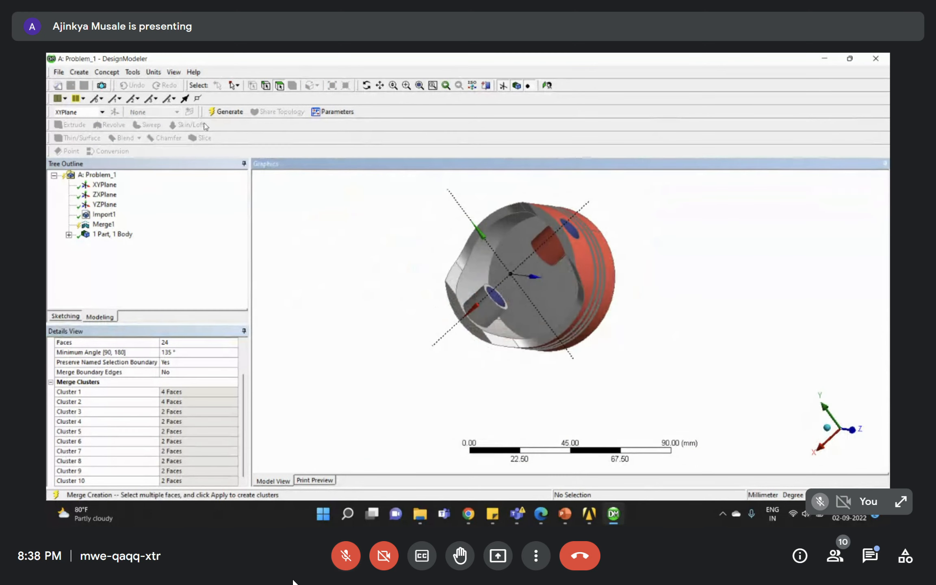
left_click(227, 112)
- Examine the merged skirt and pin-hole faces from several sides by selecting them individually
middle_click_drag(590, 265, 509, 234)
scroll(509, 233, "up", 5)
left_click(565, 287)
scroll(581, 294, "down", 3)
middle_click_drag(613, 276, 540, 362)
left_click(600, 306)
left_click(549, 366)
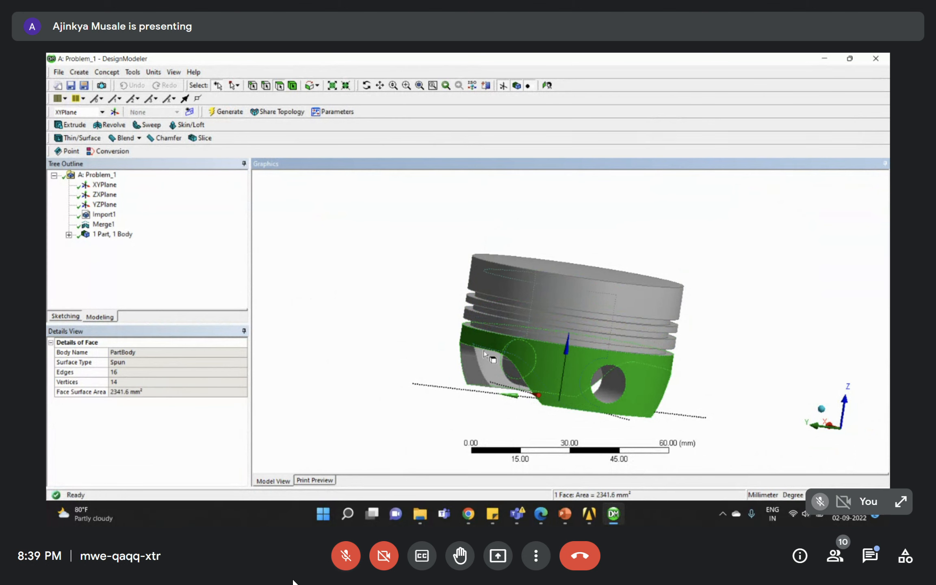
middle_click_drag(599, 319, 524, 377)
left_click(599, 409)
left_click(525, 377)
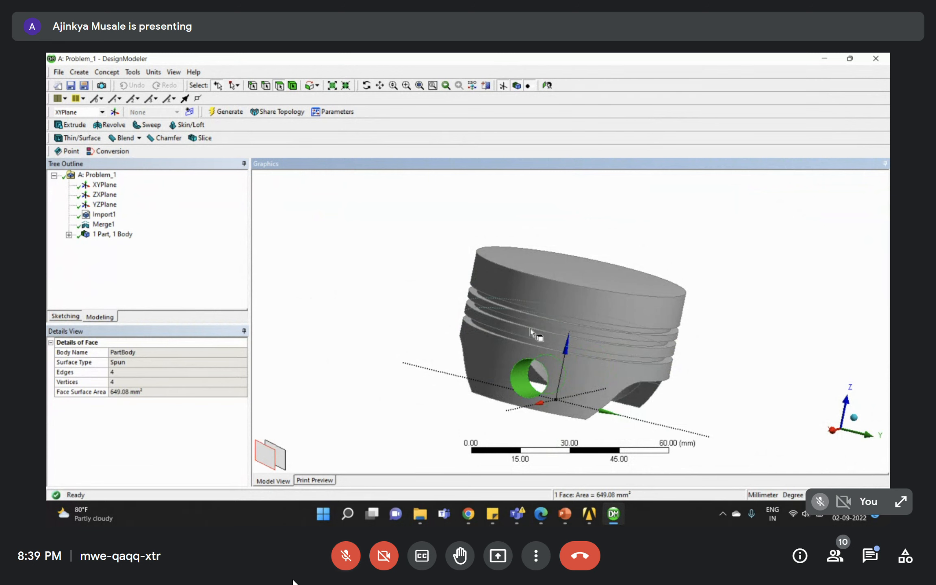
middle_click_drag(690, 368, 639, 378)
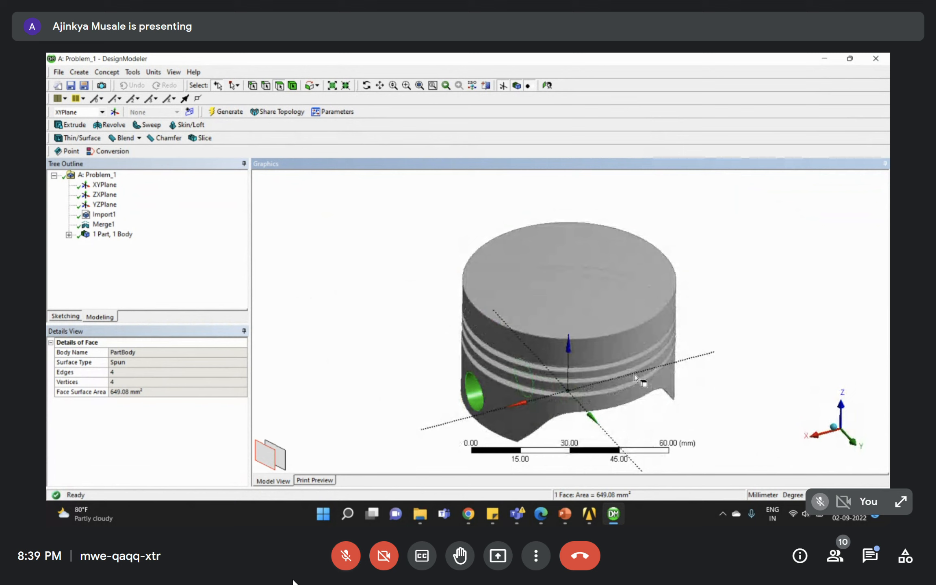
scroll(642, 368, "down", 4)
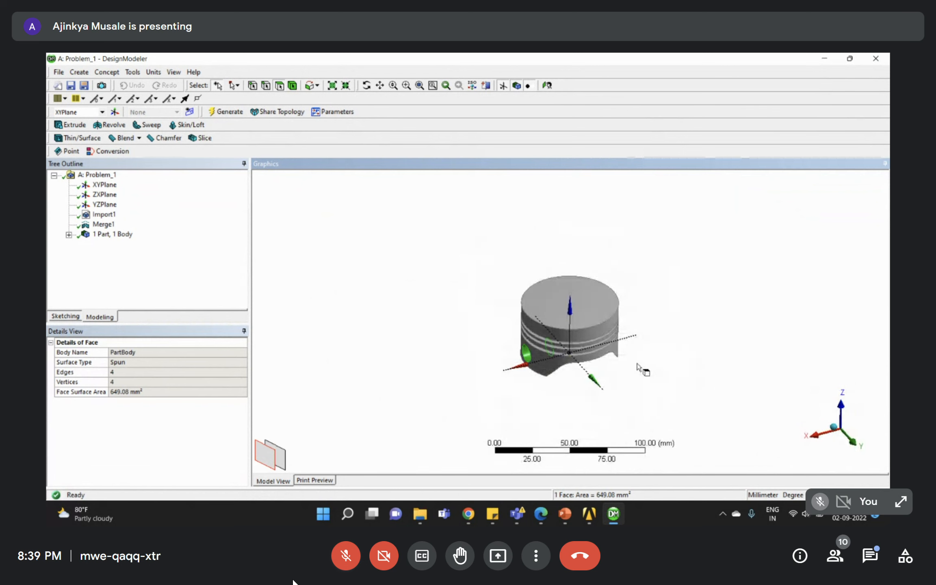
- Review the Merge1 feature's face clusters and their highlighted faces on the piston
left_click(103, 224)
scroll(517, 291, "down", 3)
right_click_drag(518, 276, 658, 393)
middle_click_drag(591, 376, 620, 363)
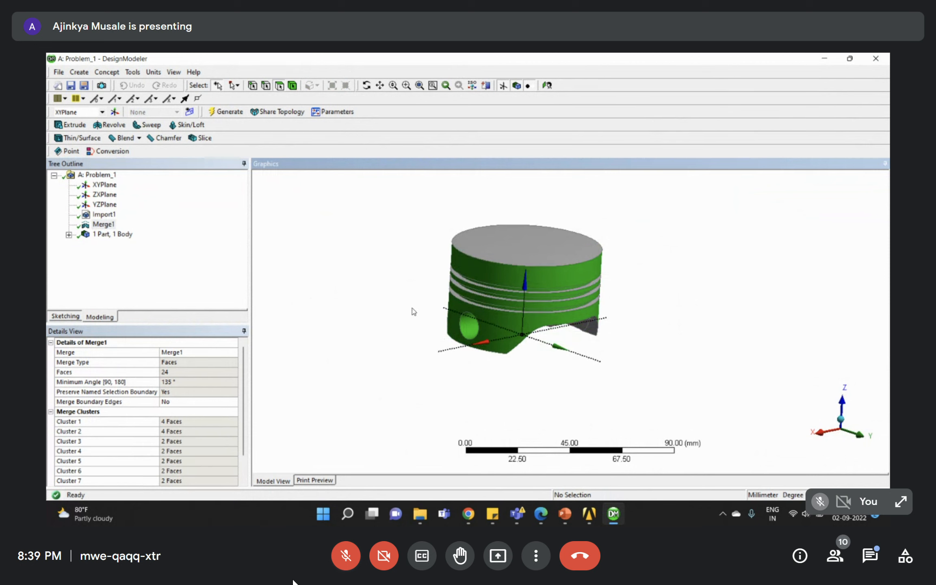
left_click_drag(410, 211, 657, 383)
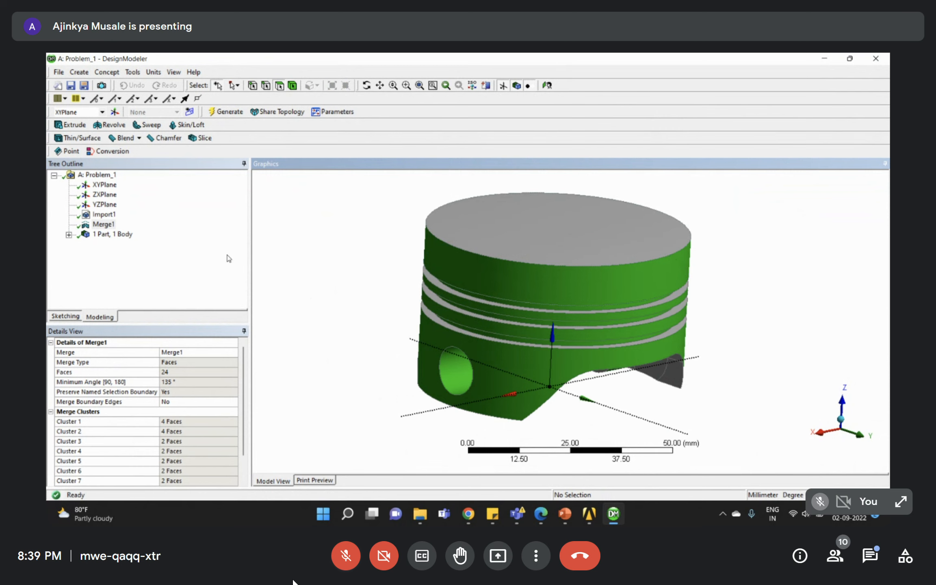
- Switch to Workbench, open the Model of the Problem_1 steady-state thermal system in Mechanical, and orient the piston crown upward
left_click(587, 513)
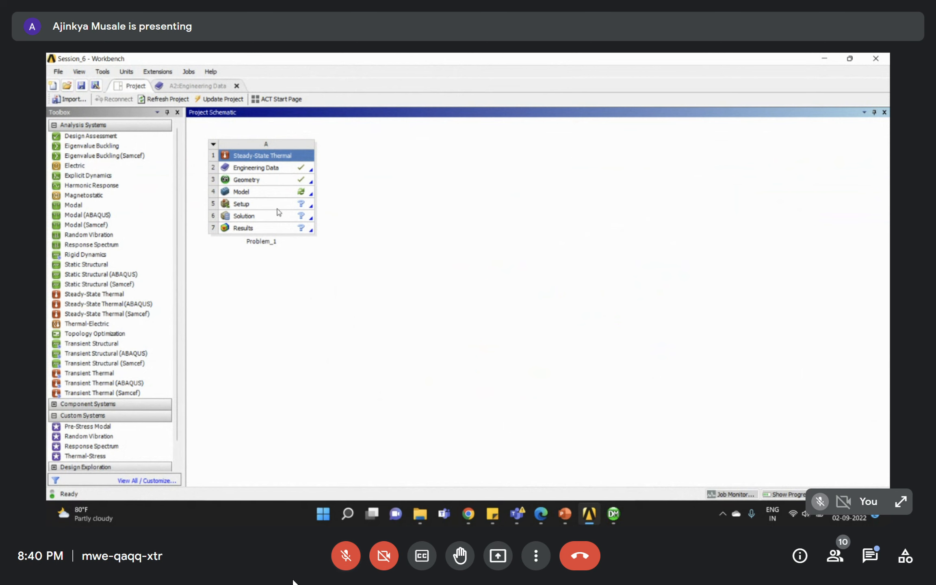
left_click(273, 193)
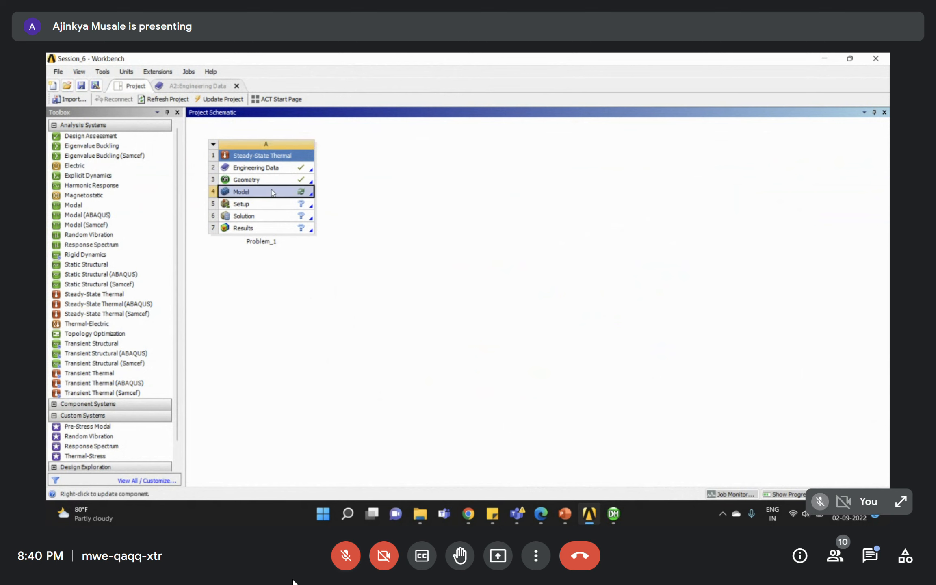
double_click(250, 193)
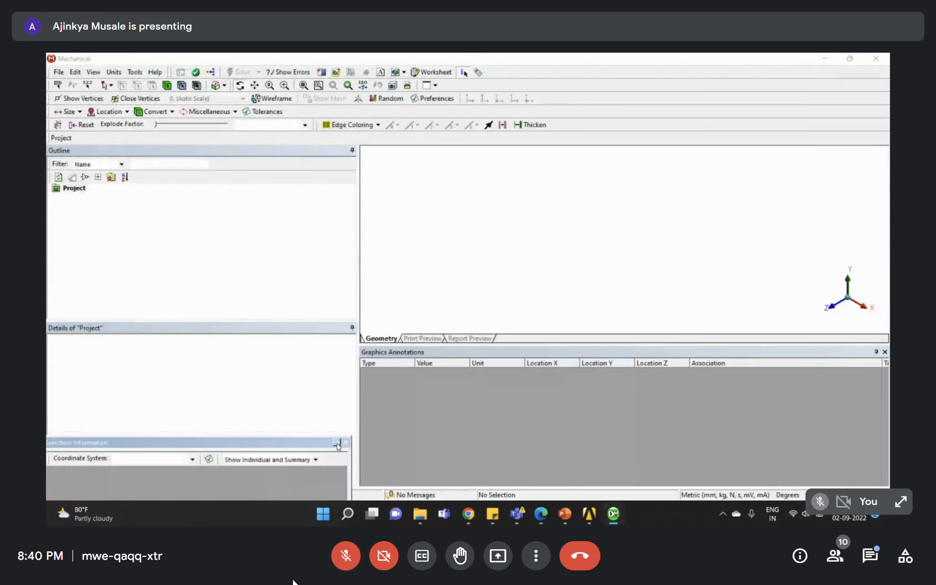
left_click_drag(161, 423, 251, 356)
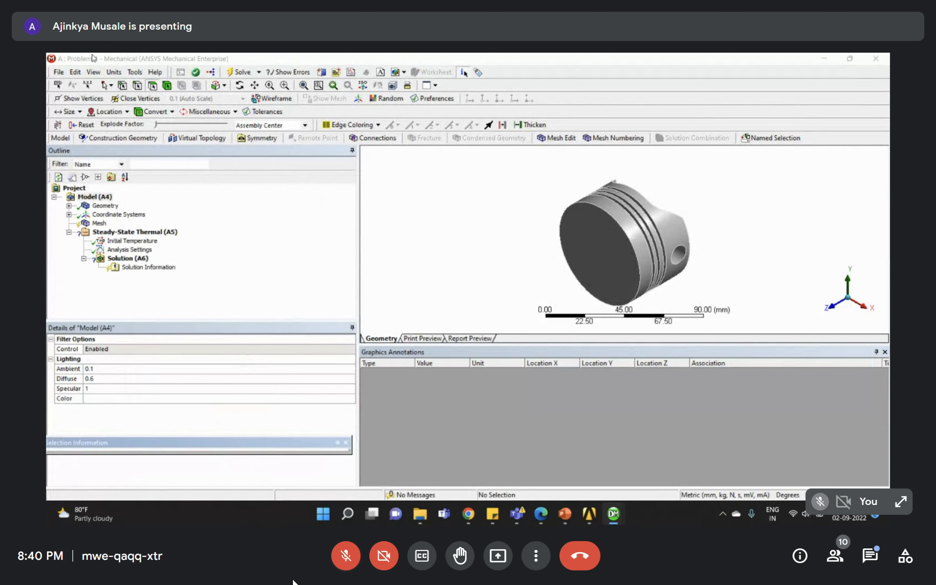
middle_click_drag(542, 286, 444, 252)
left_click(200, 264)
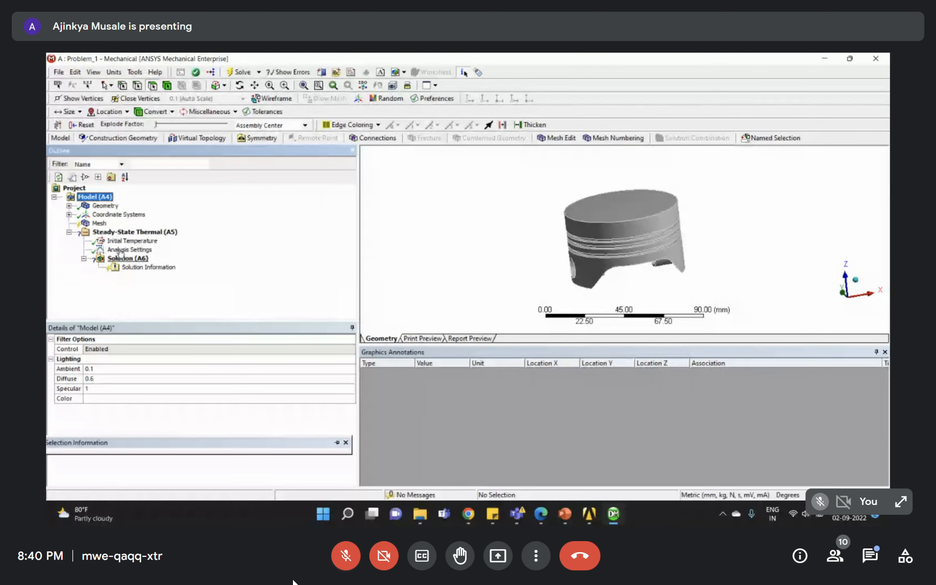
- Check the material assignment of PartBody and the coordinate systems defined in the model
left_click(114, 72)
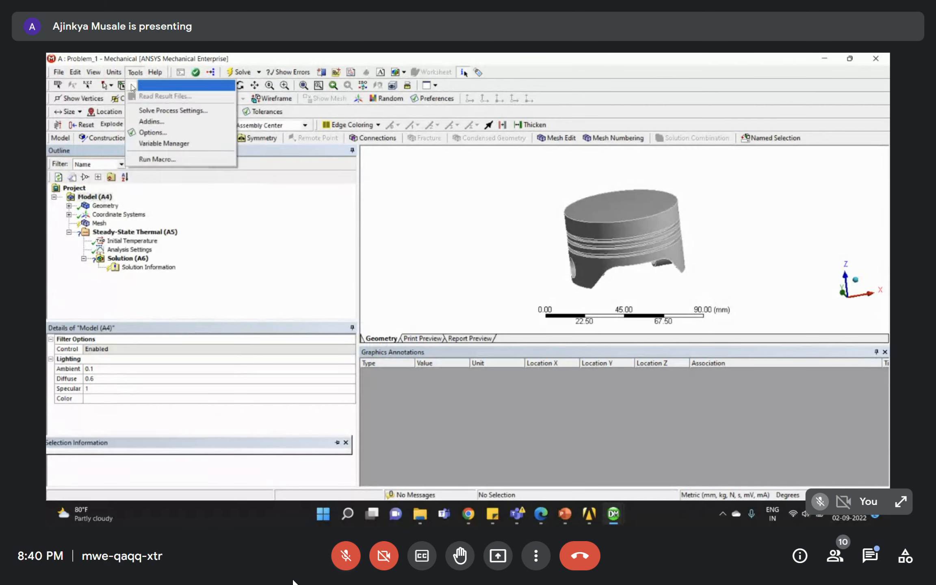
left_click(49, 260)
left_click(69, 206)
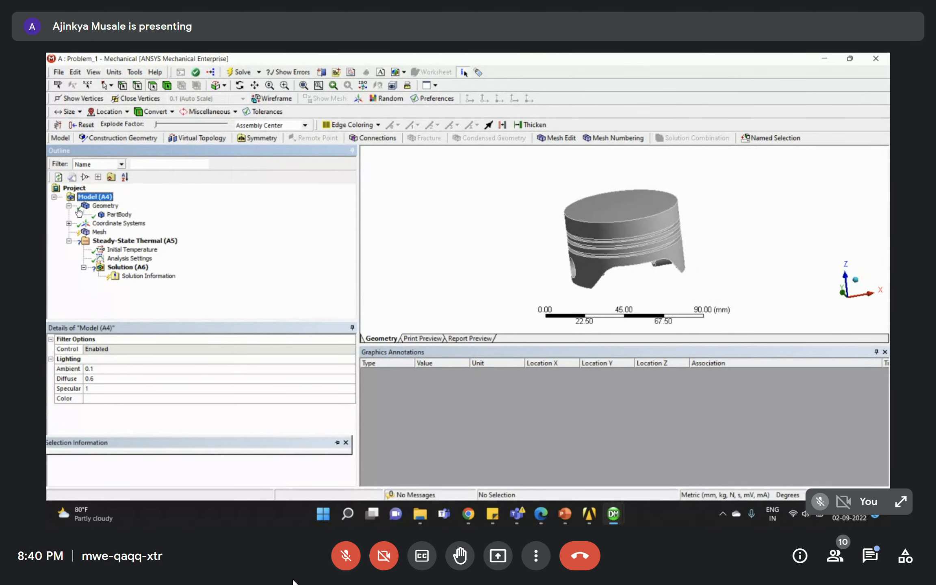
left_click(118, 214)
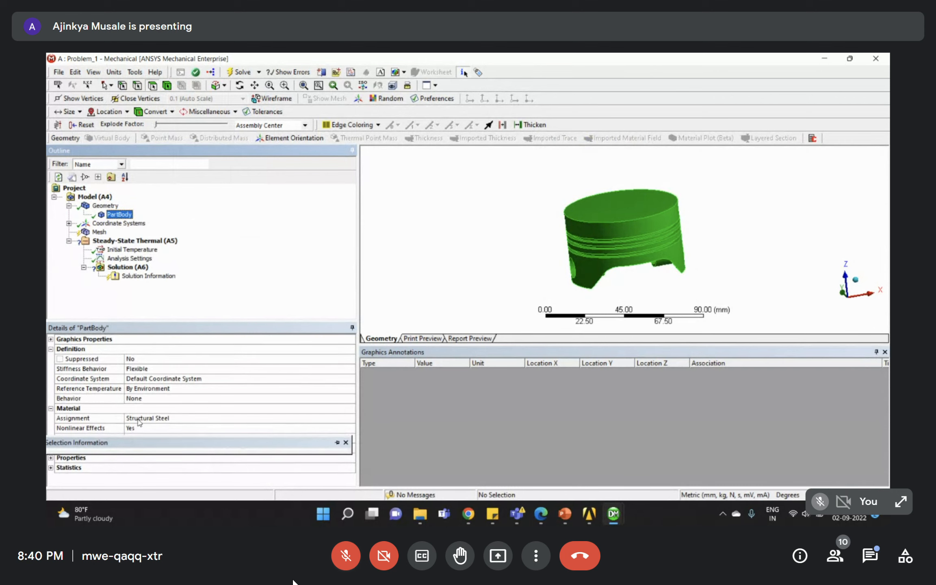
left_click(69, 223)
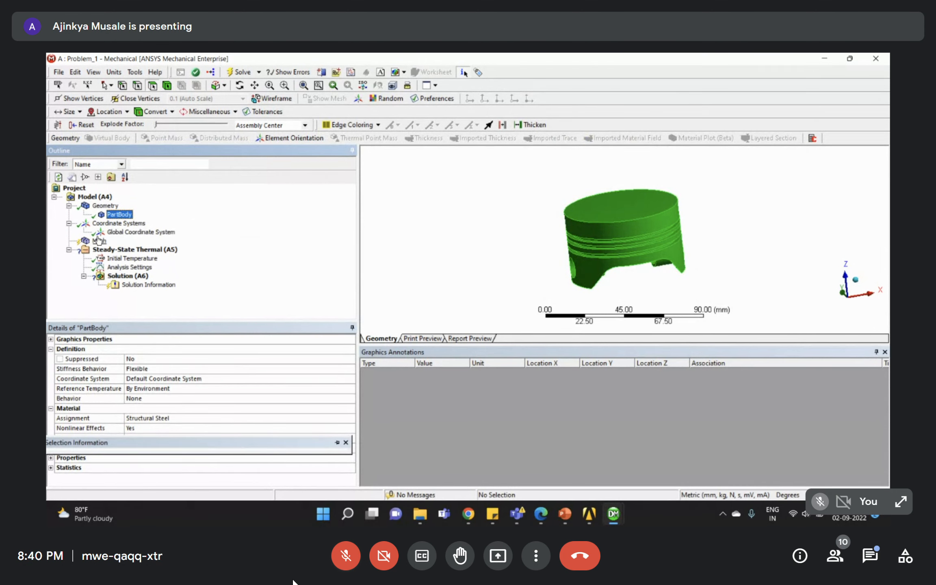
- Look up the required element size in Assignment 6.pdf and set the global mesh element size to 3 mm
left_click(541, 514)
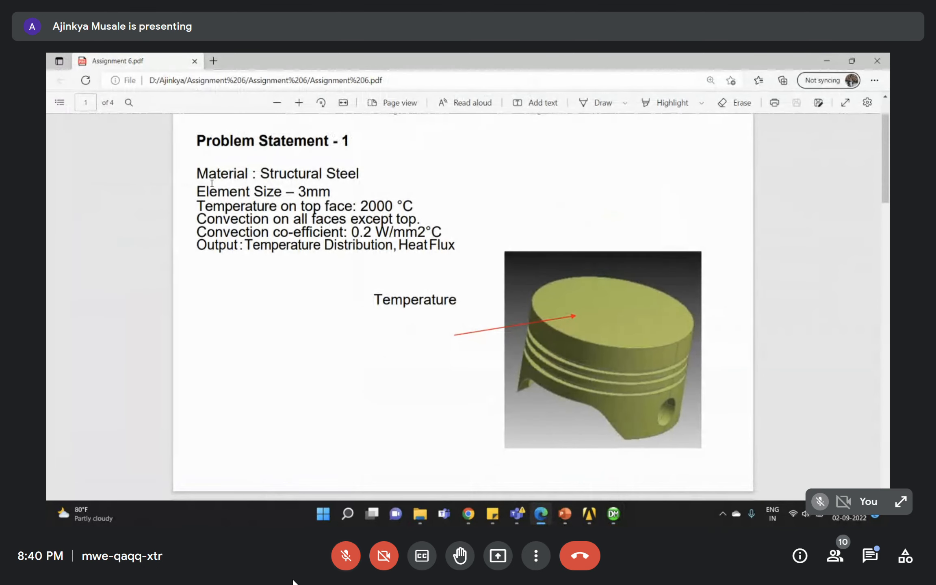
left_click_drag(196, 191, 330, 192)
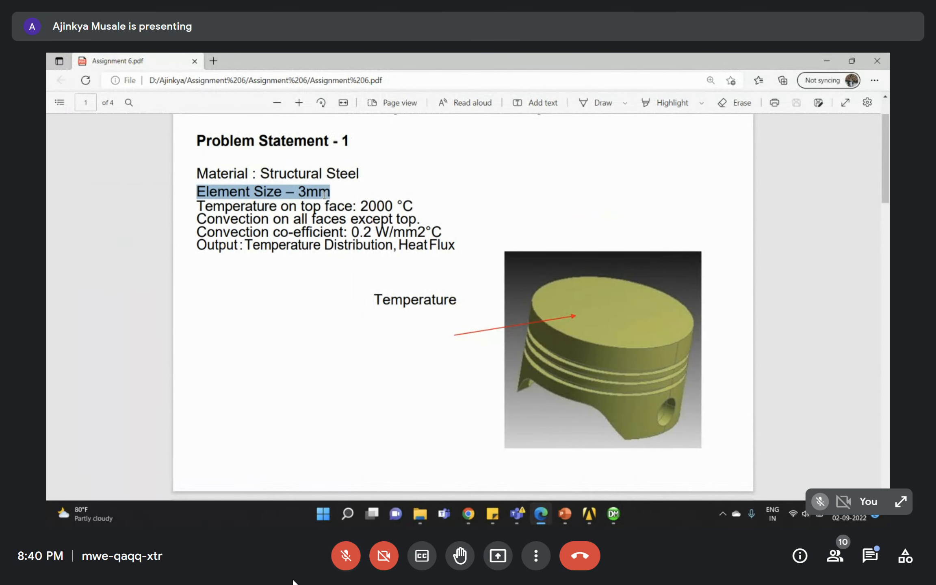
left_click(828, 64)
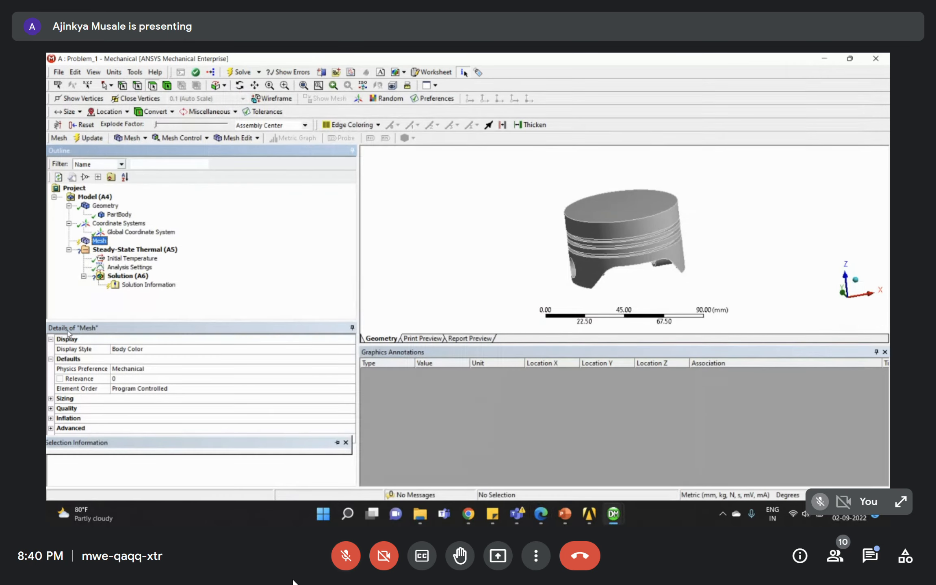
left_click(51, 399)
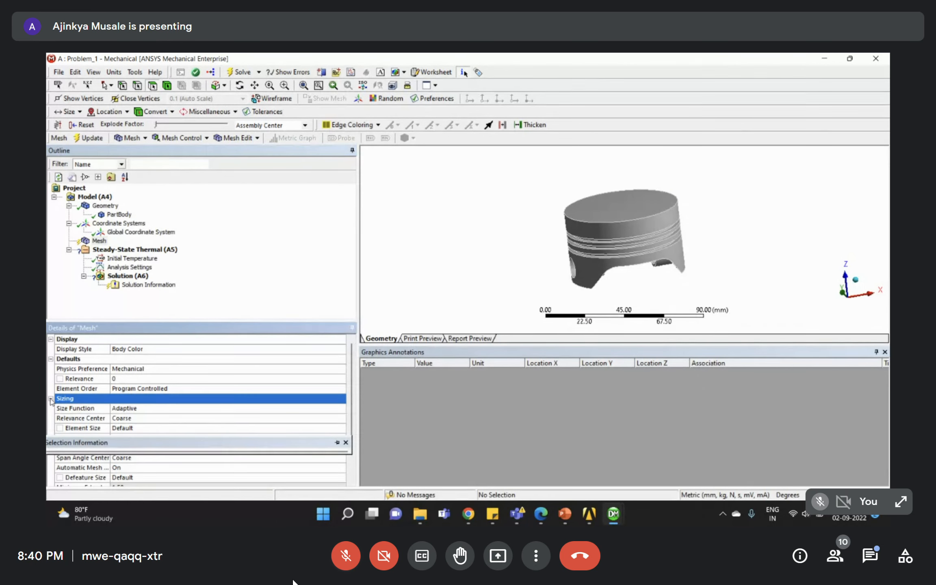
left_click(130, 428)
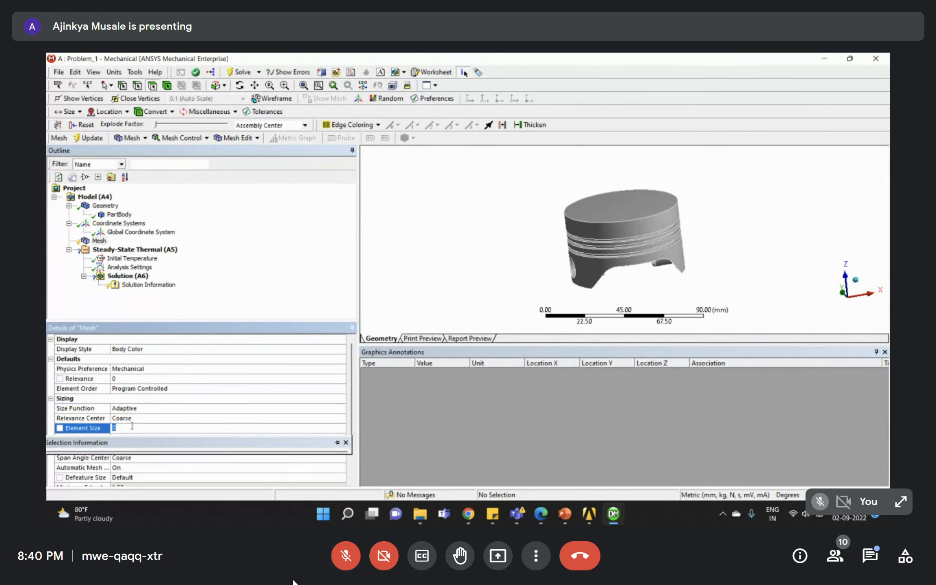
right_click(98, 240)
key("Escape")
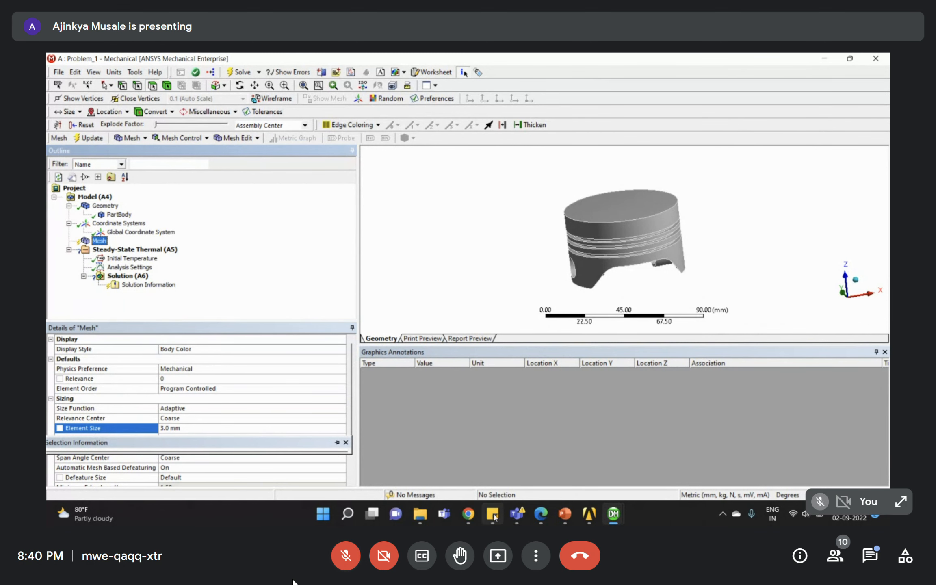
- Check the in-call messages of the video meeting and Problem Statement 1 in the assignment PDF, and return to Mechanical
mouse_move(468, 514)
left_click(423, 456)
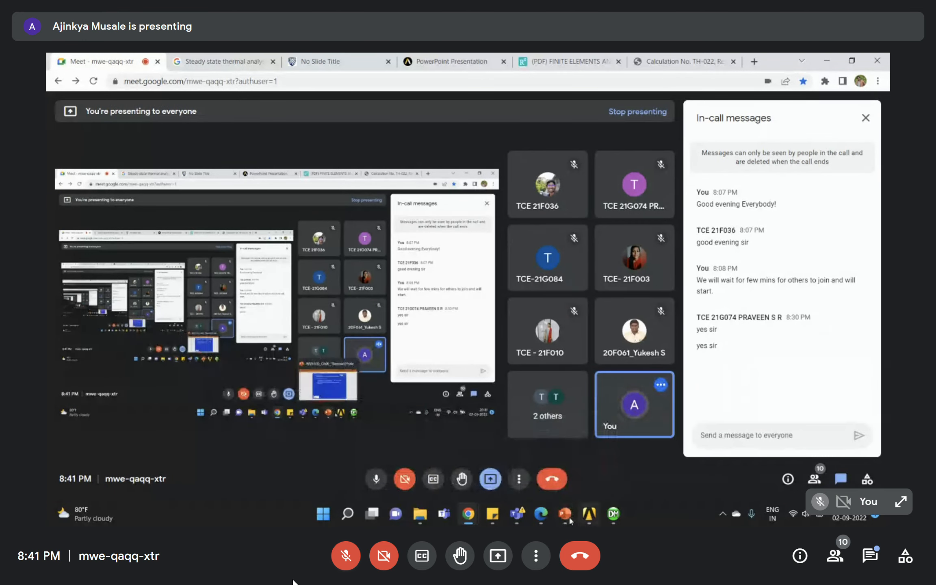
left_click(537, 517)
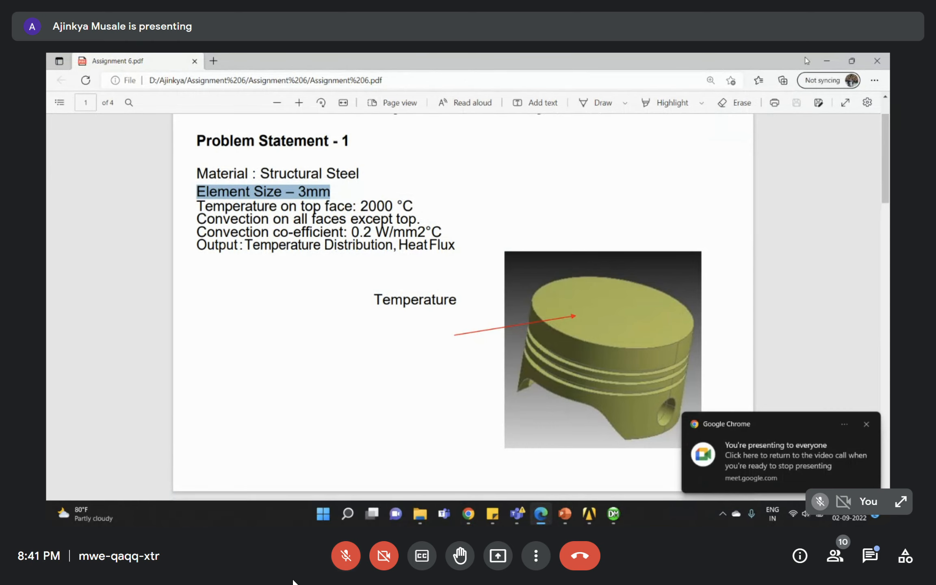
left_click(826, 60)
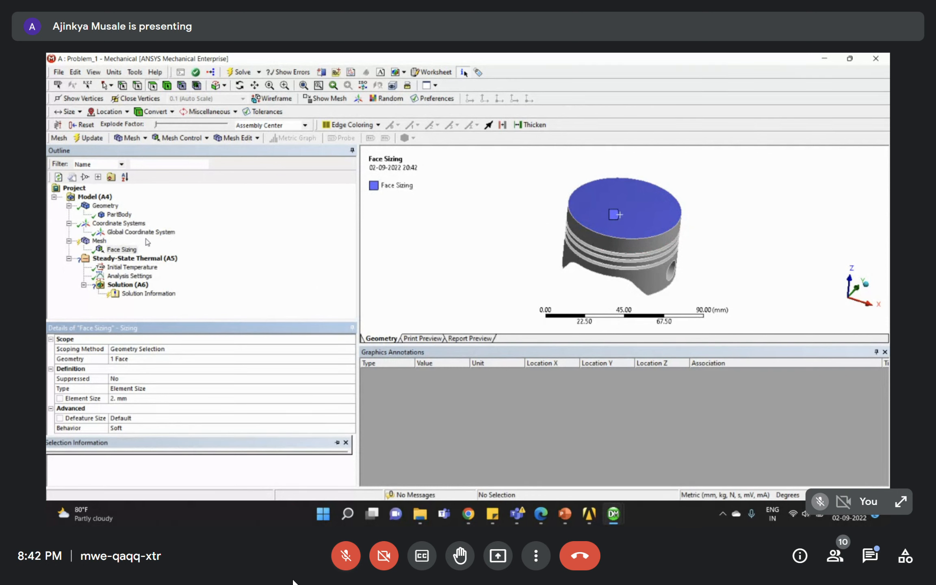
- Set the element size of the face sizing on the piston's top face to 1 mm and regenerate the mesh
left_click(99, 241)
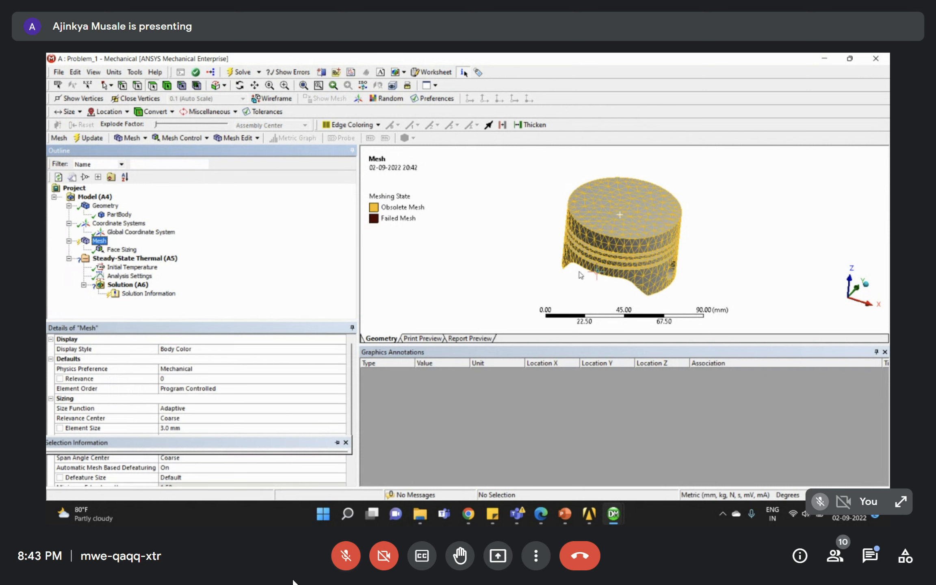
left_click(122, 249)
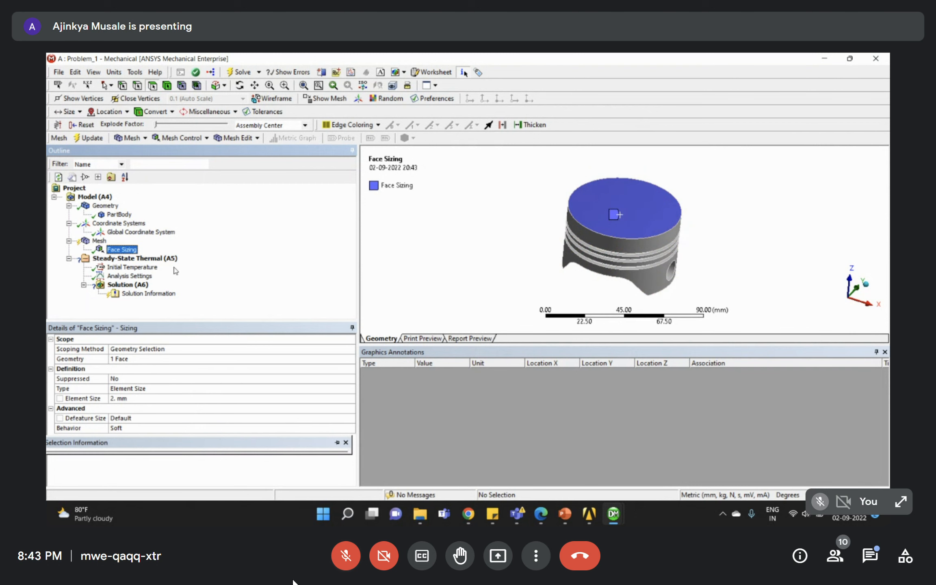
left_click(132, 397)
key("Return")
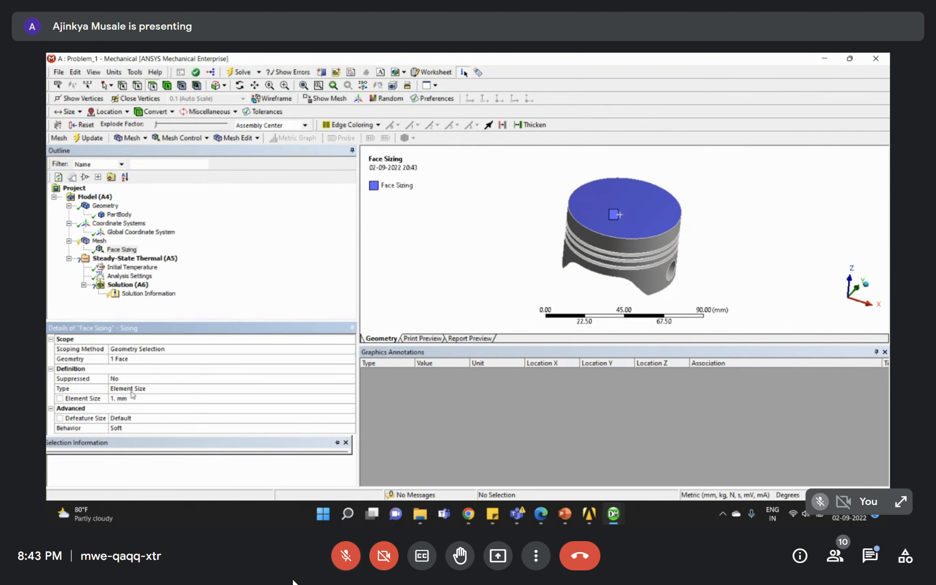
right_click(113, 249)
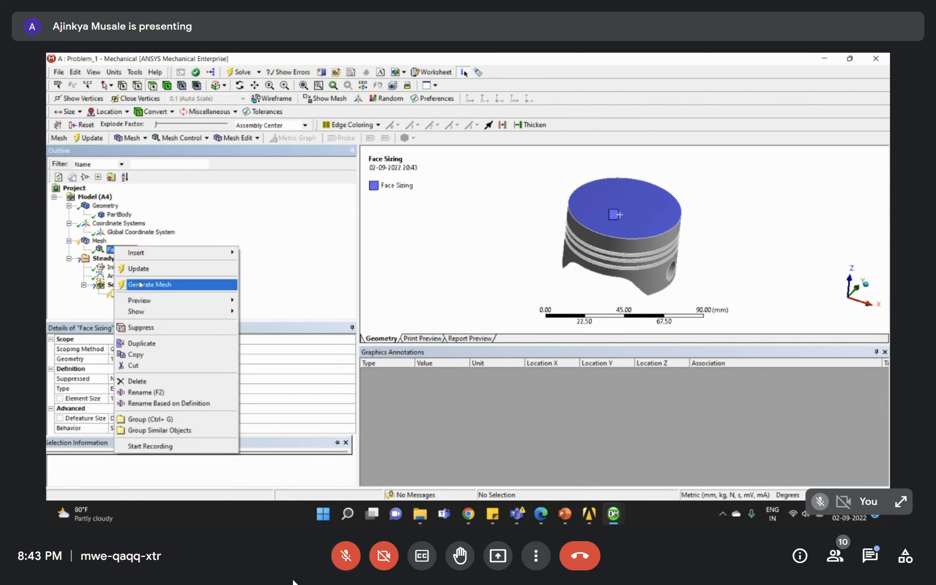
left_click(134, 283)
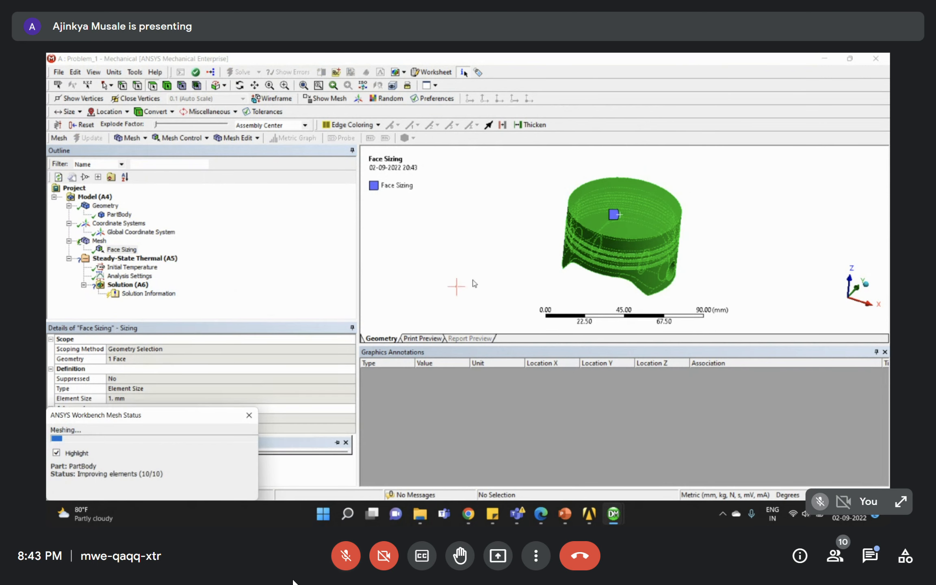
- Examine the generated mesh on the piston's top face, ring grooves and skirt
left_click(100, 241)
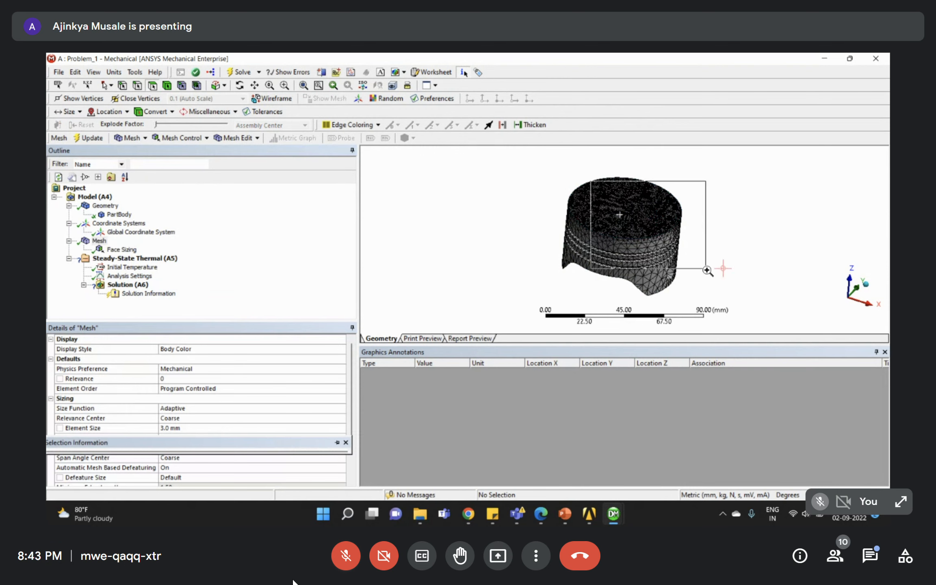
scroll(677, 261, "up", 5)
scroll(678, 262, "down", 5)
right_click_drag(566, 220, 681, 293)
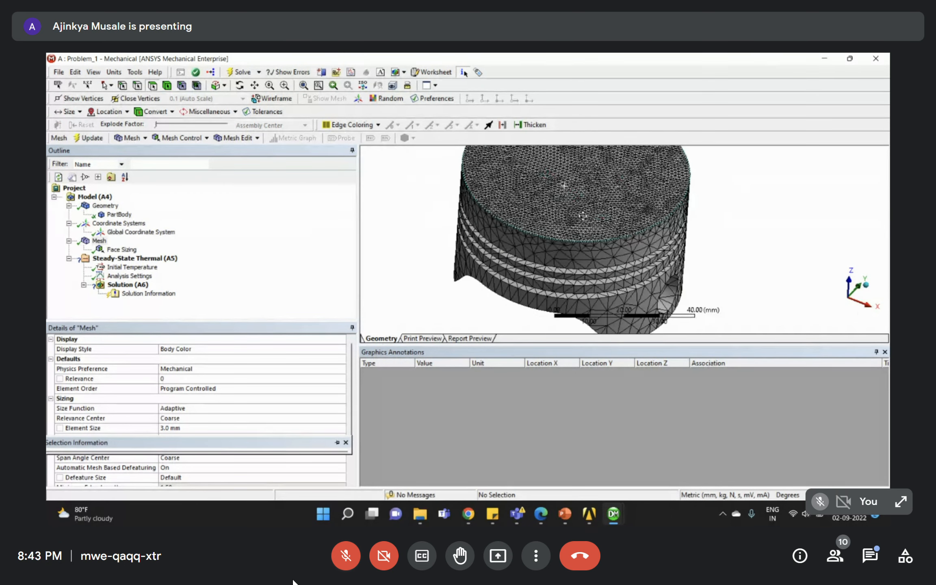
middle_click_drag(597, 235, 629, 191)
left_click(99, 240)
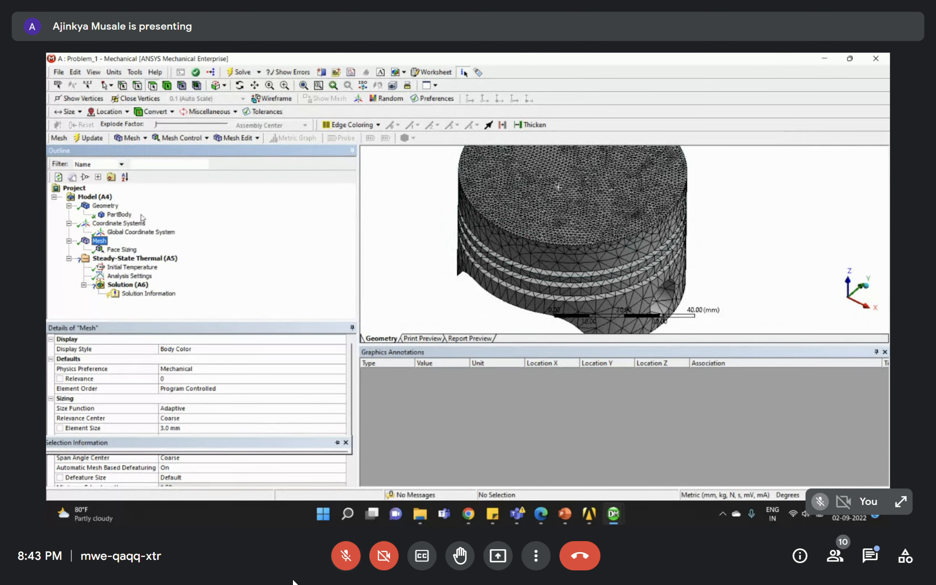
scroll(568, 221, "down", 4)
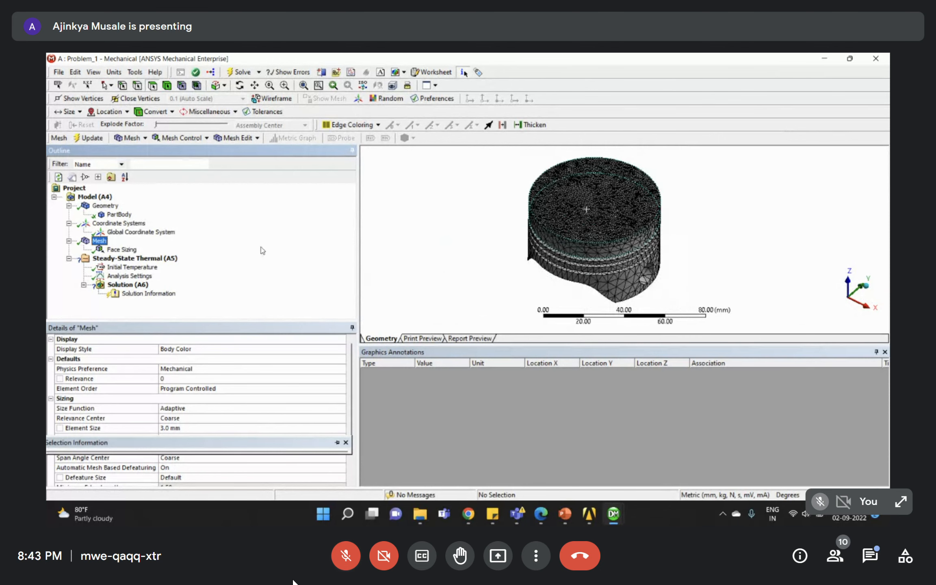
- Collapse the Geometry and Coordinate Systems branches in the project tree, keeping the Mesh branch expanded
left_click(70, 207)
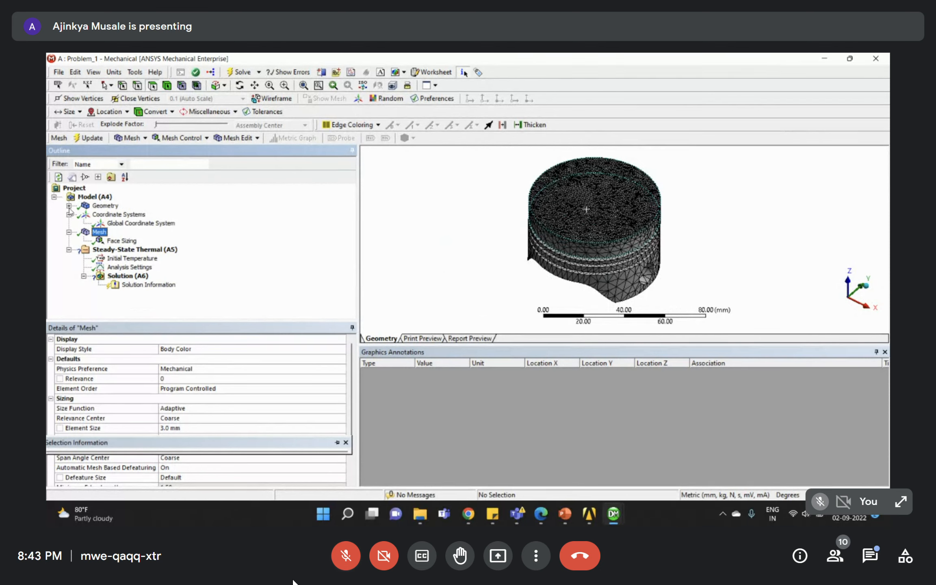
left_click(69, 215)
left_click(69, 223)
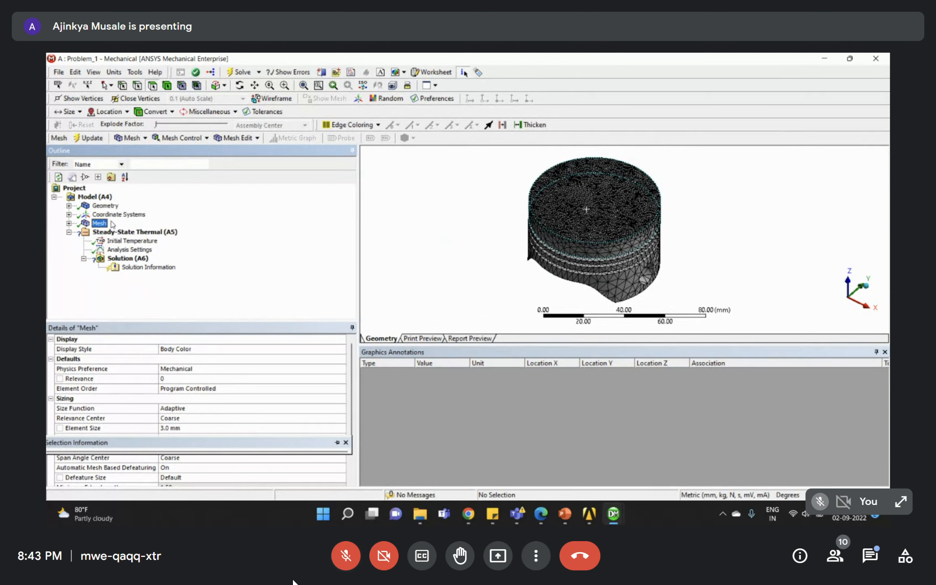
left_click(70, 224)
- Set the element size of the face sizing on the piston's top face to 2 mm and update the mesh
left_click(121, 232)
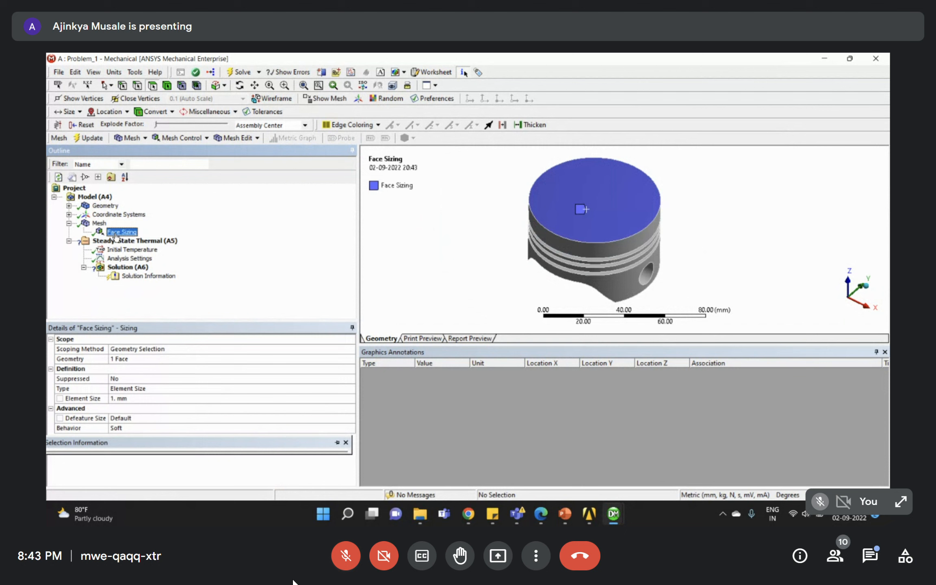
left_click(149, 398)
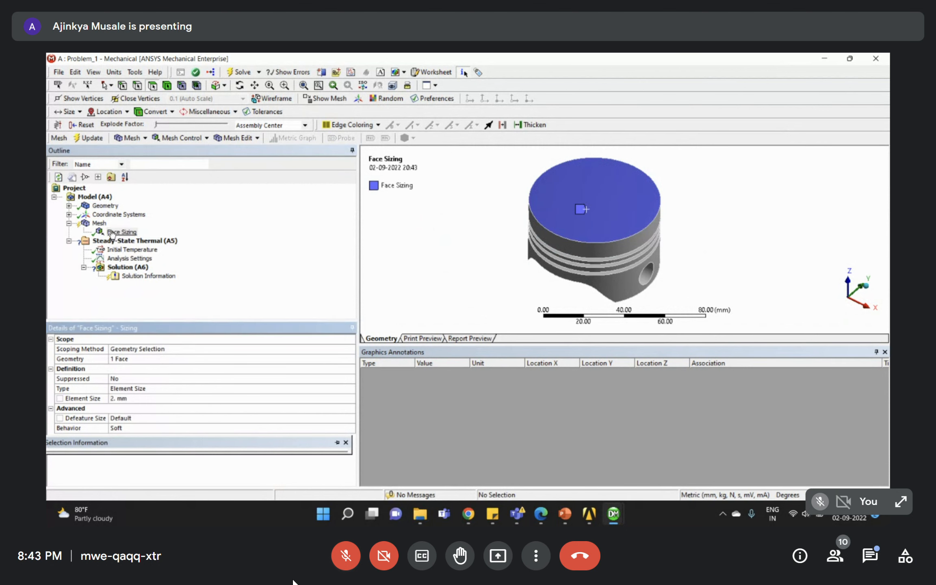
right_click(121, 232)
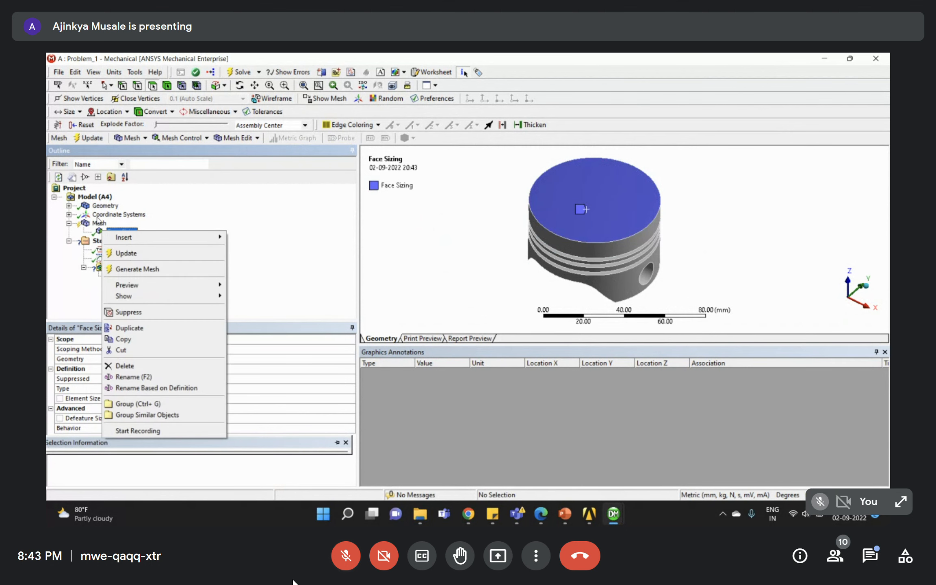
left_click(130, 256)
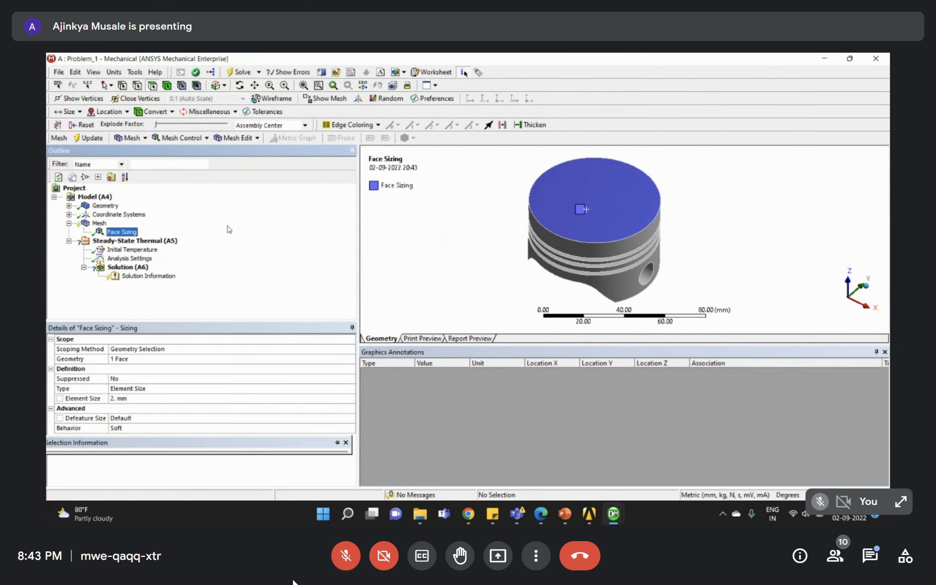
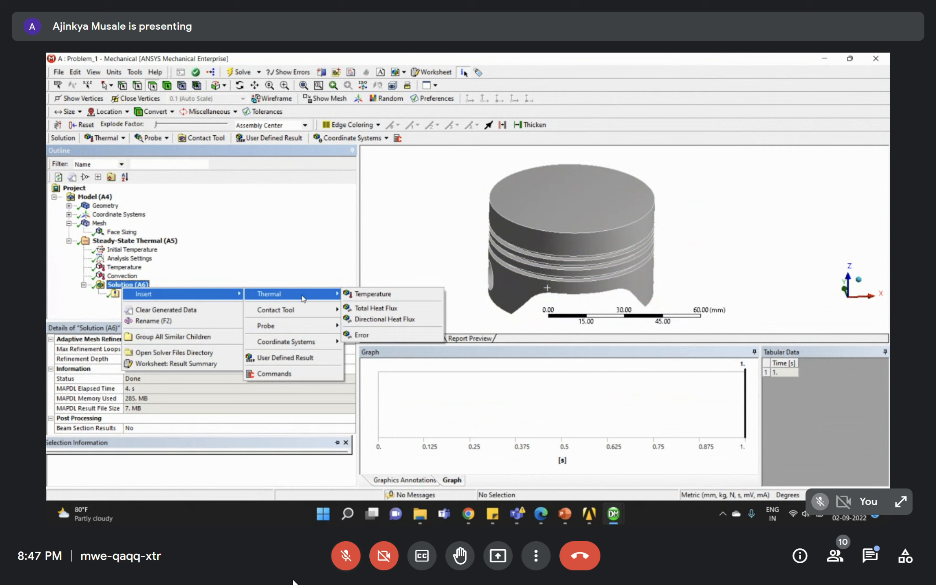
- Add a Temperature result for all bodies to the steady-state thermal solution
left_click(245, 271)
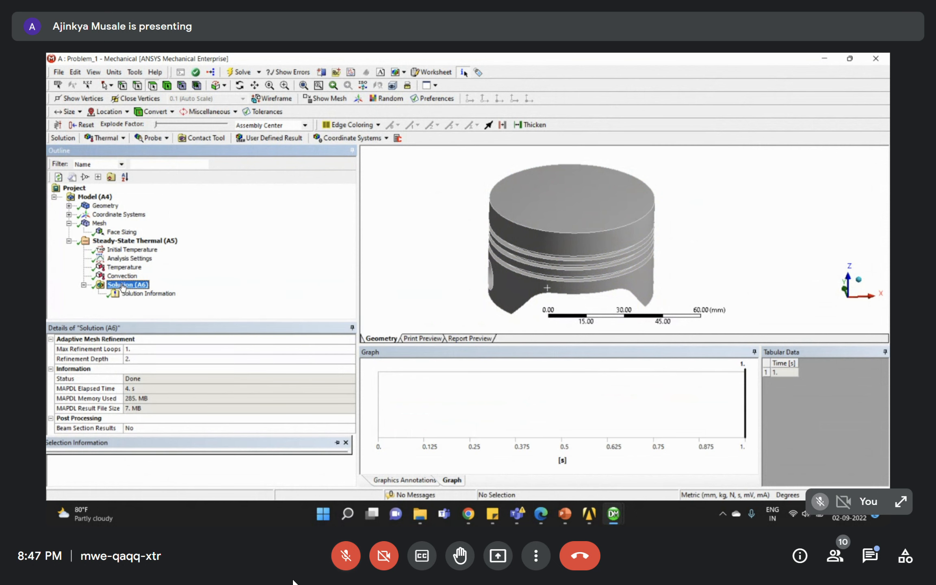
left_click(118, 140)
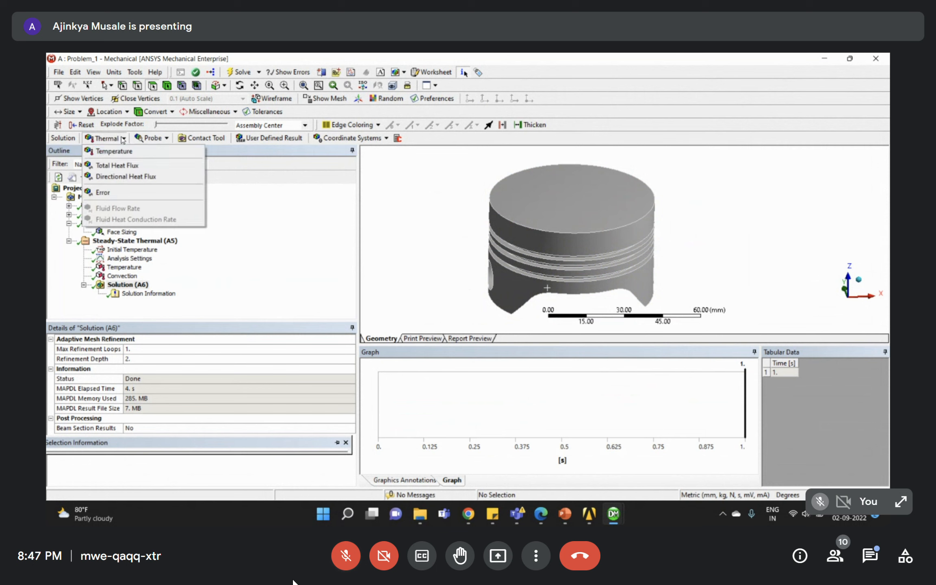
left_click(121, 153)
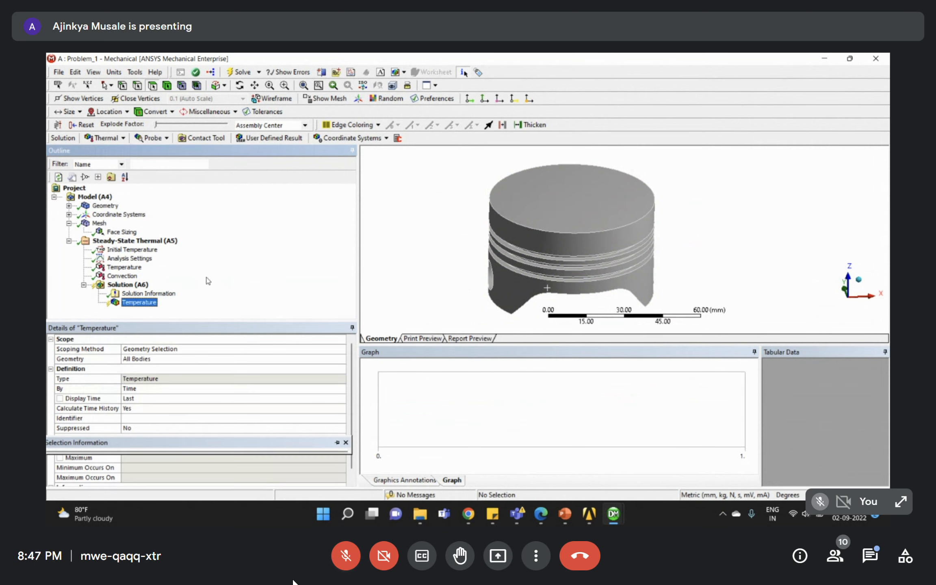
- Add a Directional Heat Flux result to the solution and set its orientation to the Z axis
right_click(130, 285)
mouse_move(170, 300)
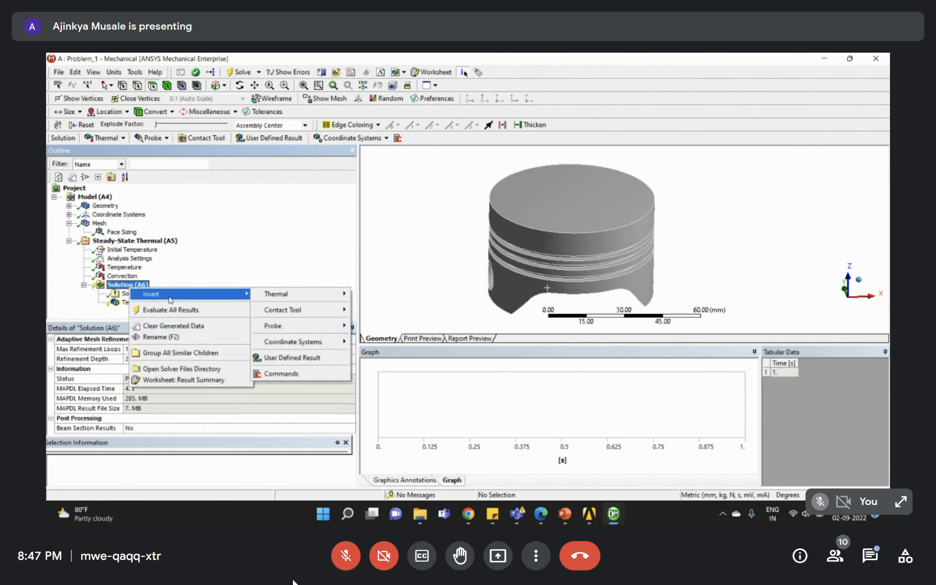
mouse_move(302, 297)
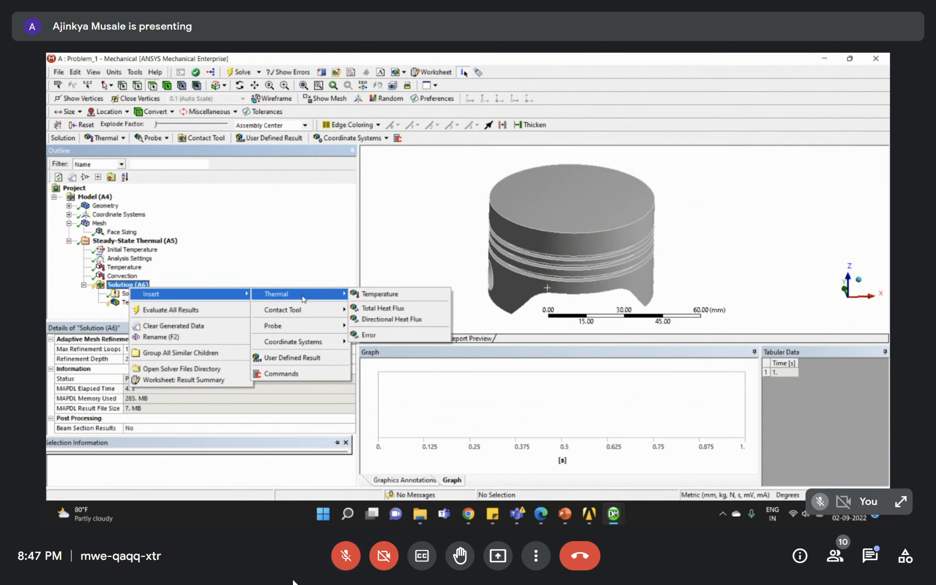
left_click(391, 320)
middle_click_drag(650, 264, 678, 247)
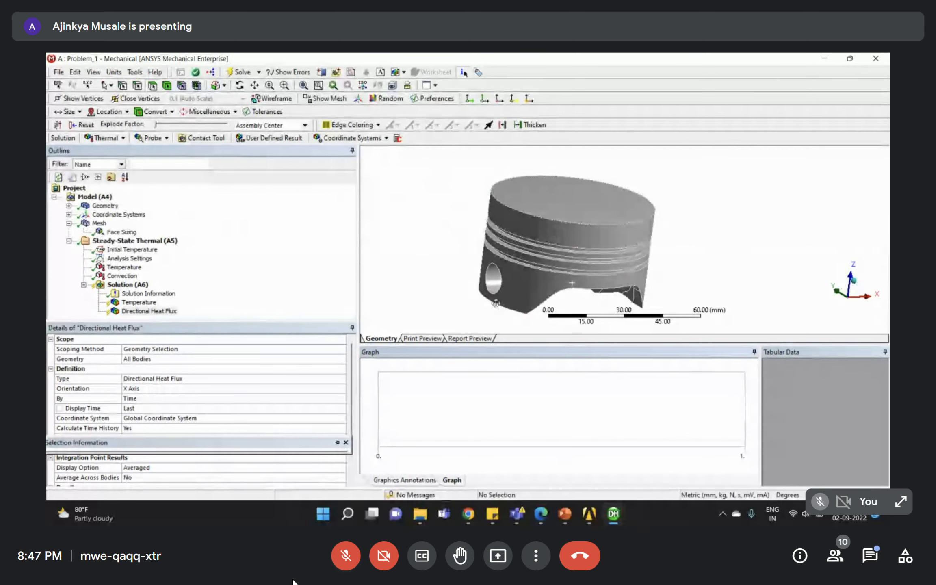
double_click(166, 391)
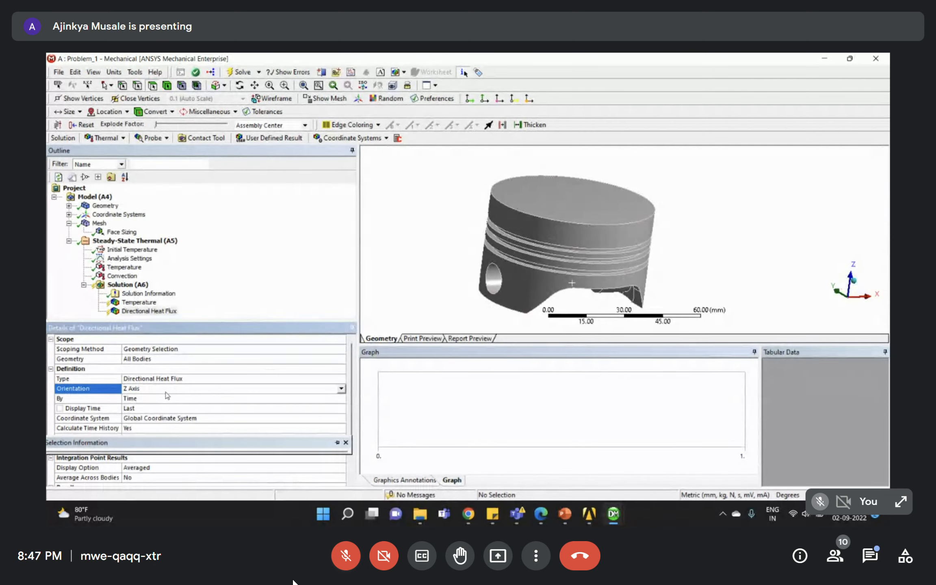
- Evaluate all results and inspect the directional heat flux contours on the piston's top face and side wall
left_click(142, 311)
right_click(142, 311)
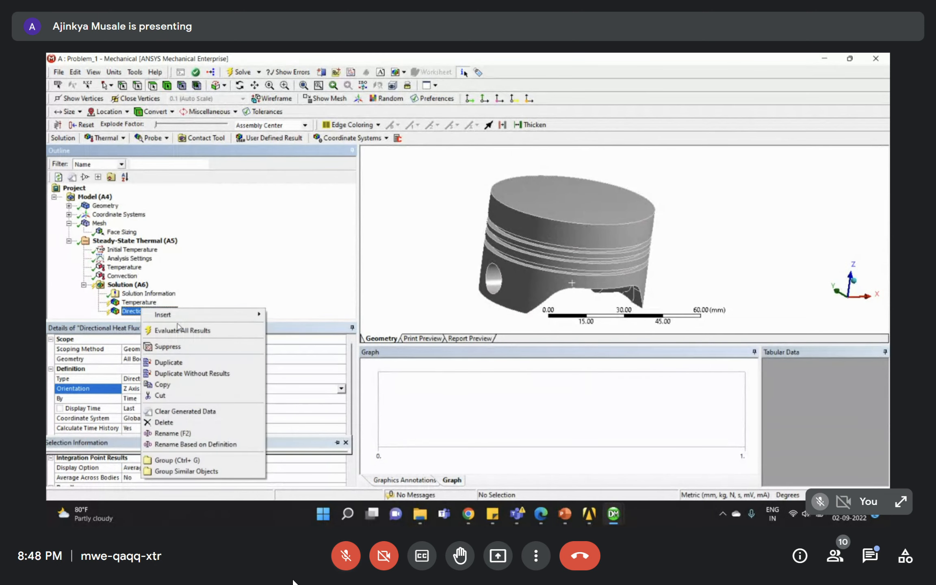
left_click(182, 324)
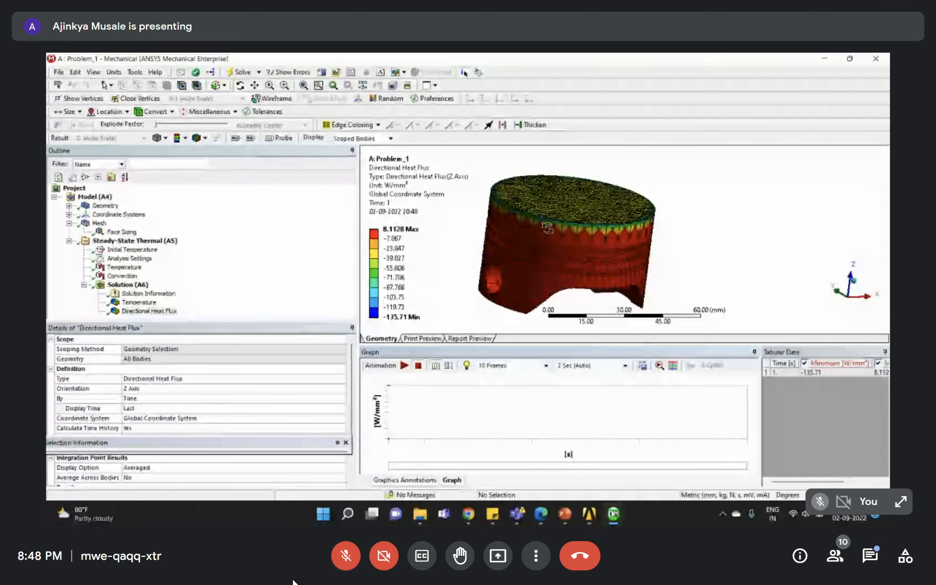
middle_click_drag(546, 223, 529, 230)
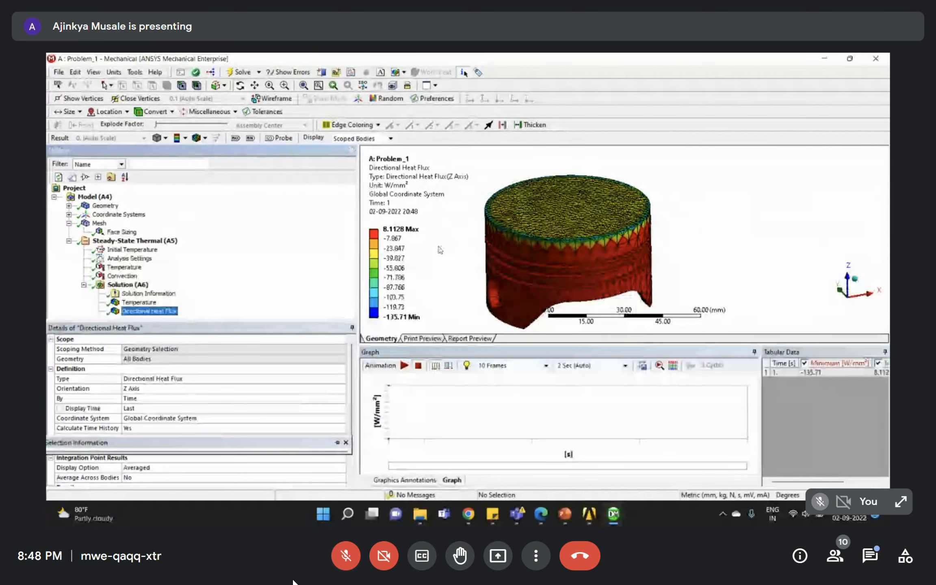
scroll(542, 218, "up", 5)
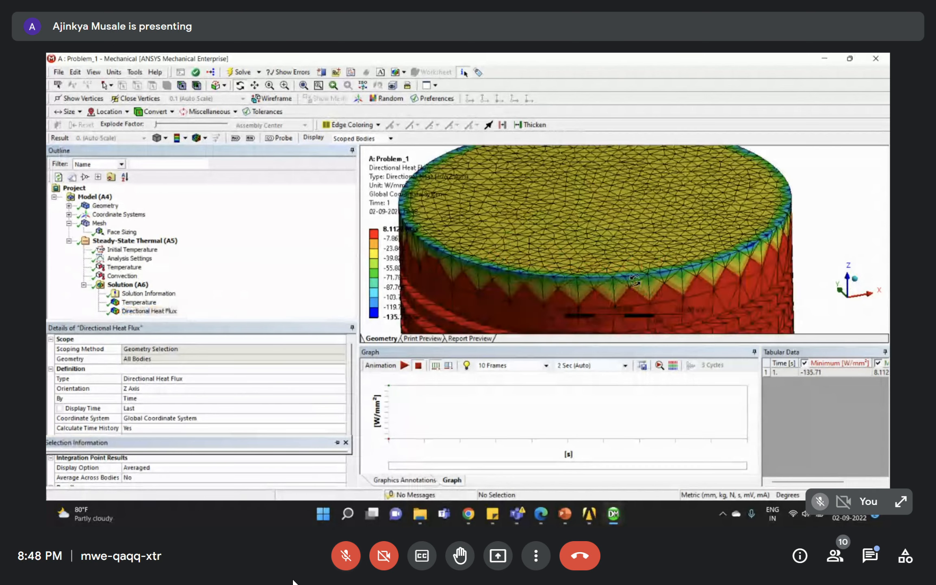
scroll(640, 247, "down", 5)
middle_click_drag(618, 239, 661, 239)
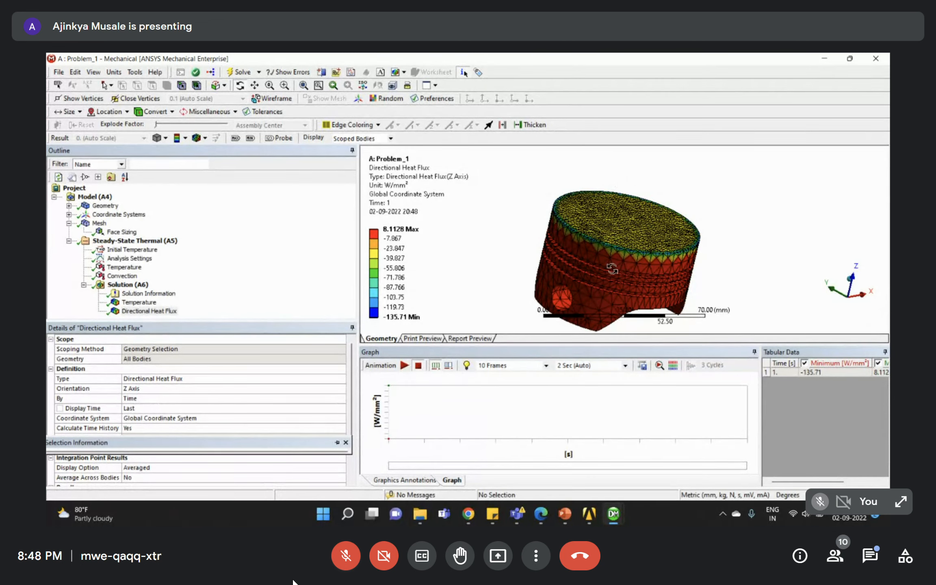
- Display the Temperature result on the piston with the element edges hidden
left_click(142, 305)
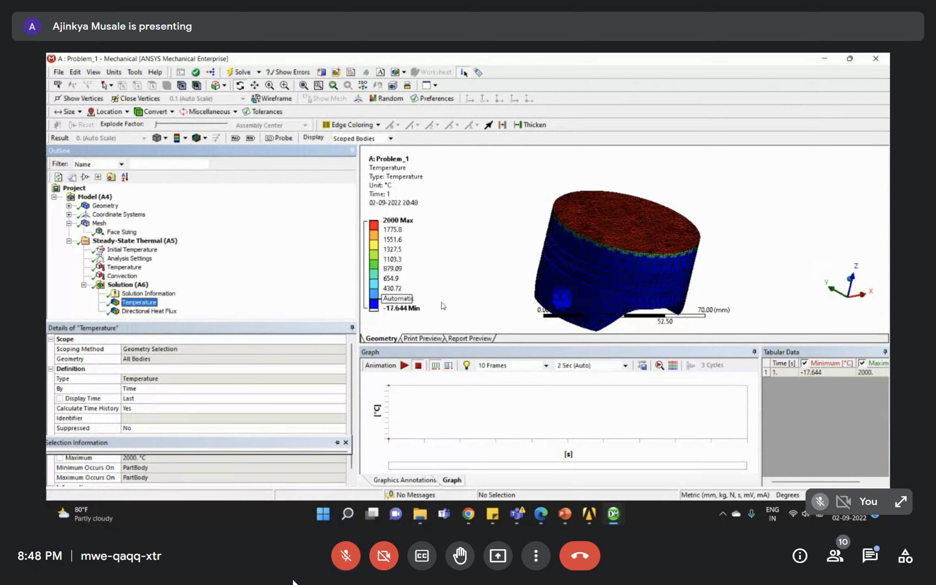
scroll(681, 281, "up", 3)
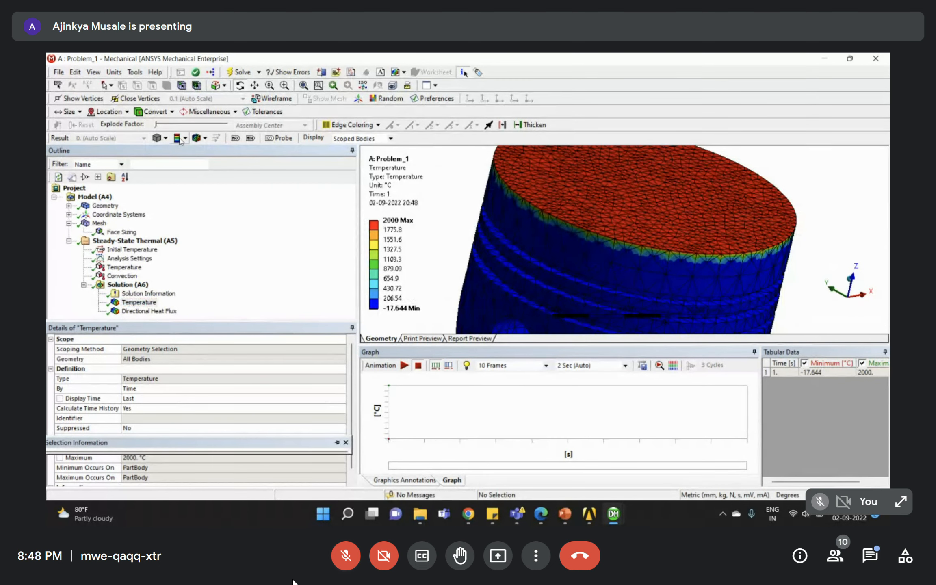
left_click(199, 139)
left_click(235, 163)
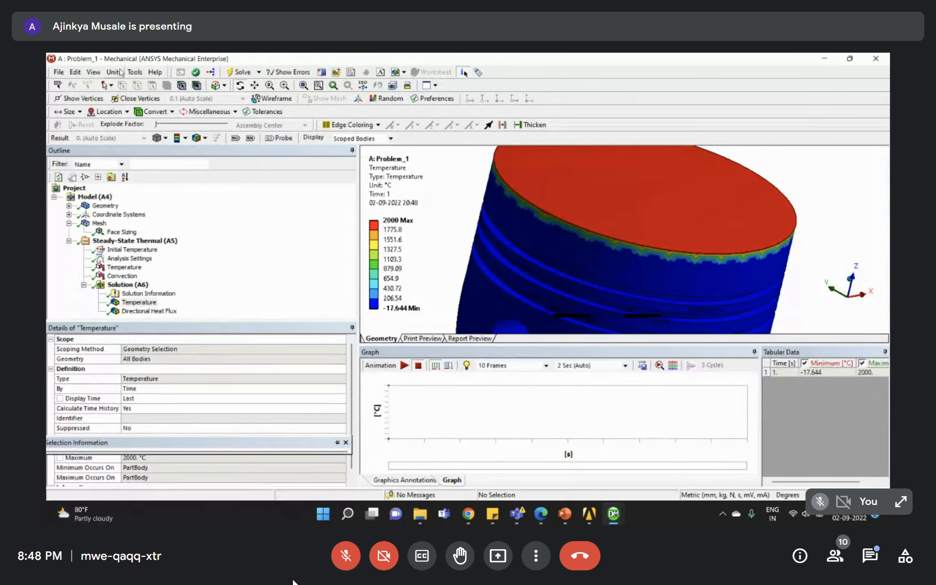
- Reset the window layout to its default arrangement
left_click(94, 72)
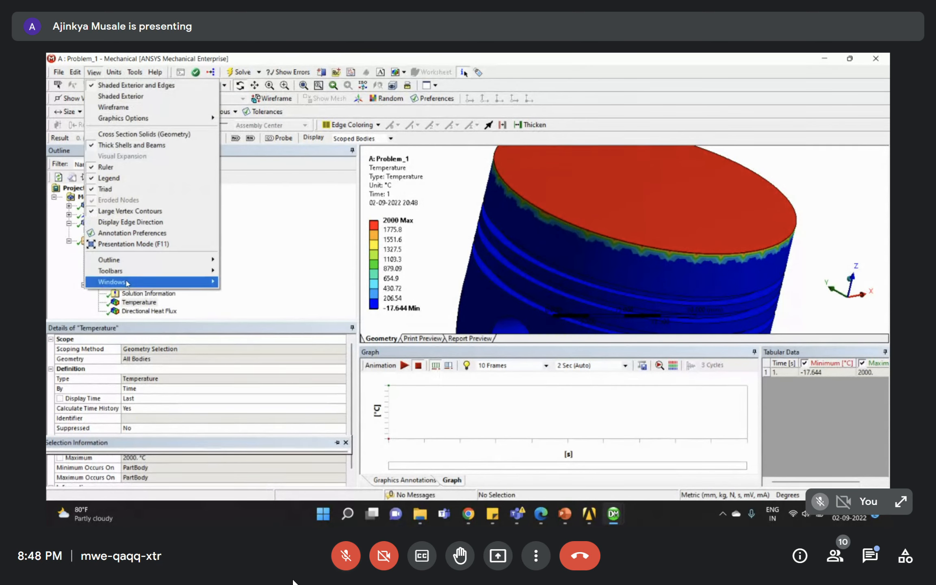
mouse_move(118, 282)
left_click(249, 362)
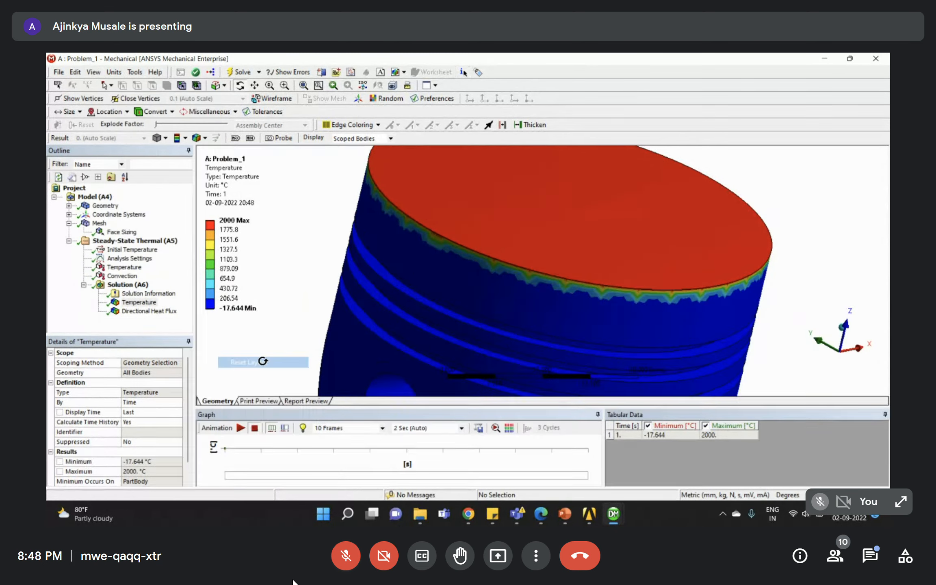
- Examine the temperature contours over the whole piston and in close-up along the rim of its top face
left_click_drag(577, 258, 421, 256)
scroll(508, 215, "down", 2)
right_click_drag(431, 160, 673, 348)
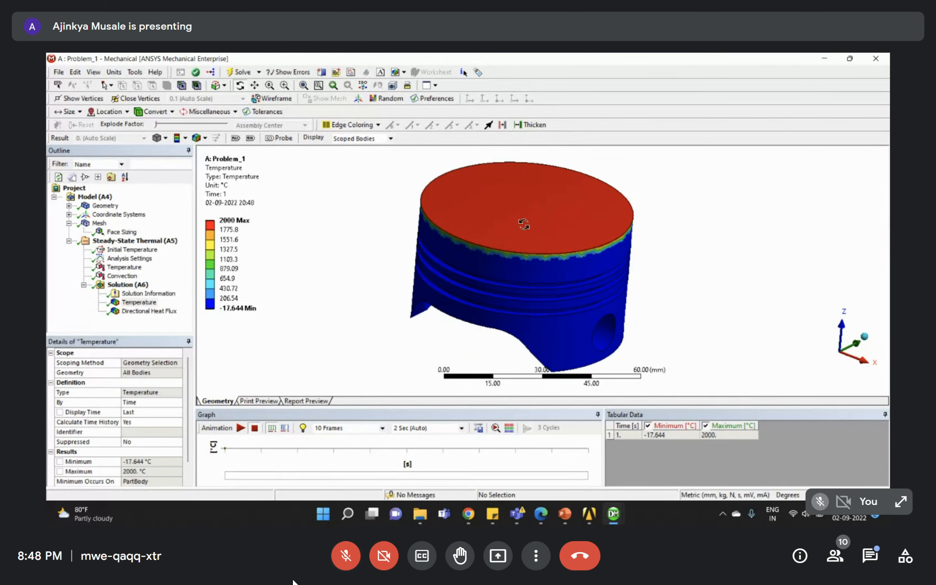
mouse_move(210, 232)
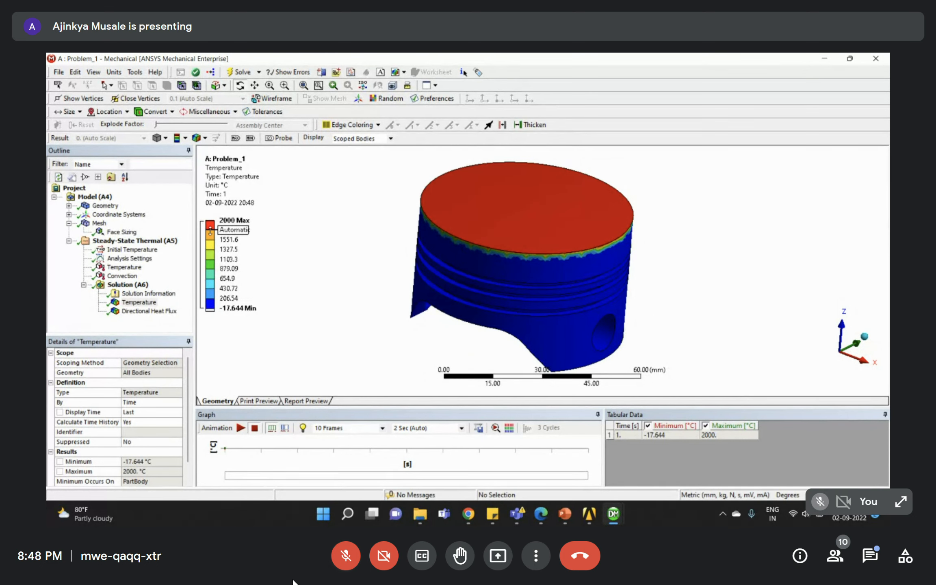
middle_click_drag(602, 256, 604, 214)
right_click_drag(456, 207, 539, 277)
right_click_drag(494, 243, 620, 339)
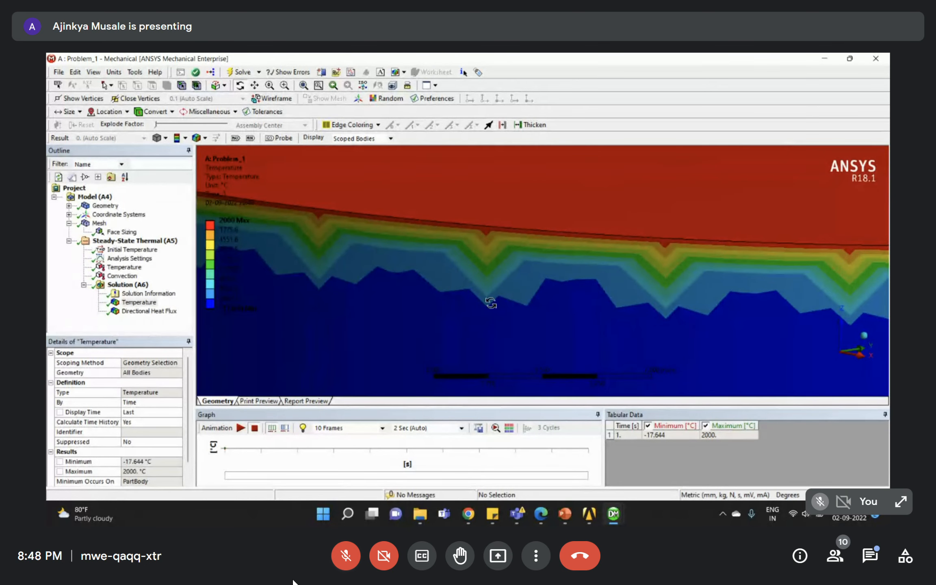
- Probe the temperature at five points down the piston's side wall, starting just below the top edge
left_click(276, 140)
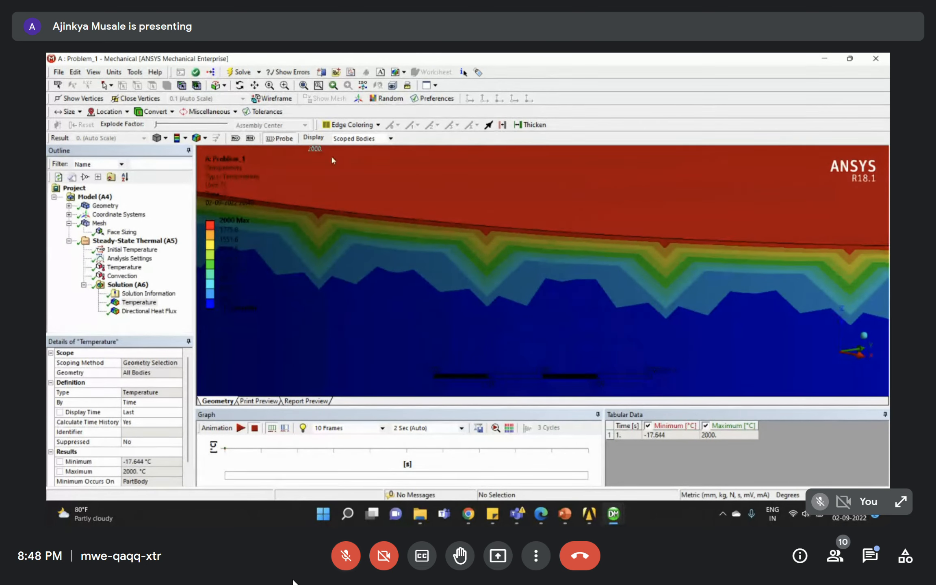
left_click(484, 241)
left_click(485, 257)
left_click(482, 277)
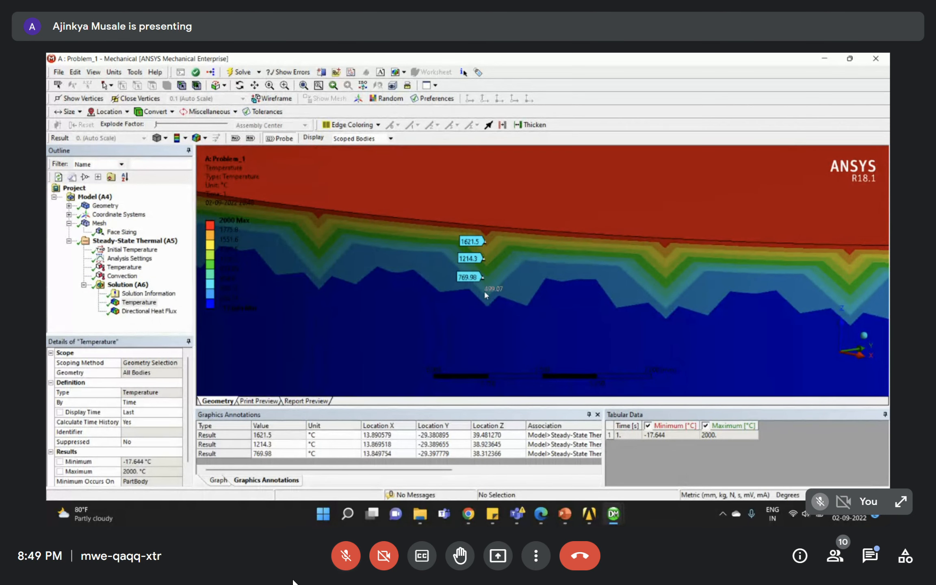
left_click(484, 298)
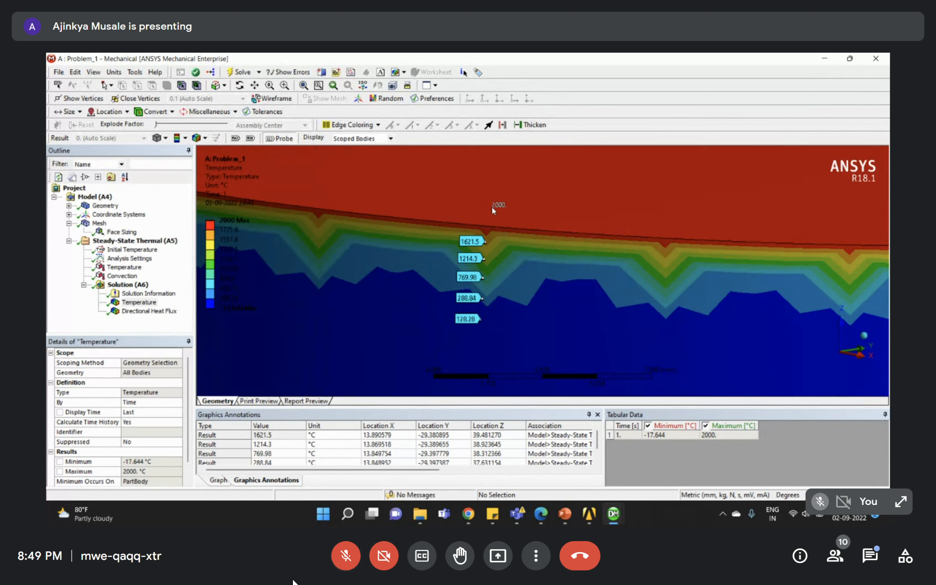
- Review the probed temperatures below the top edge, check the Convection load's settings, and return to the Temperature result
scroll(468, 324, "down", 5)
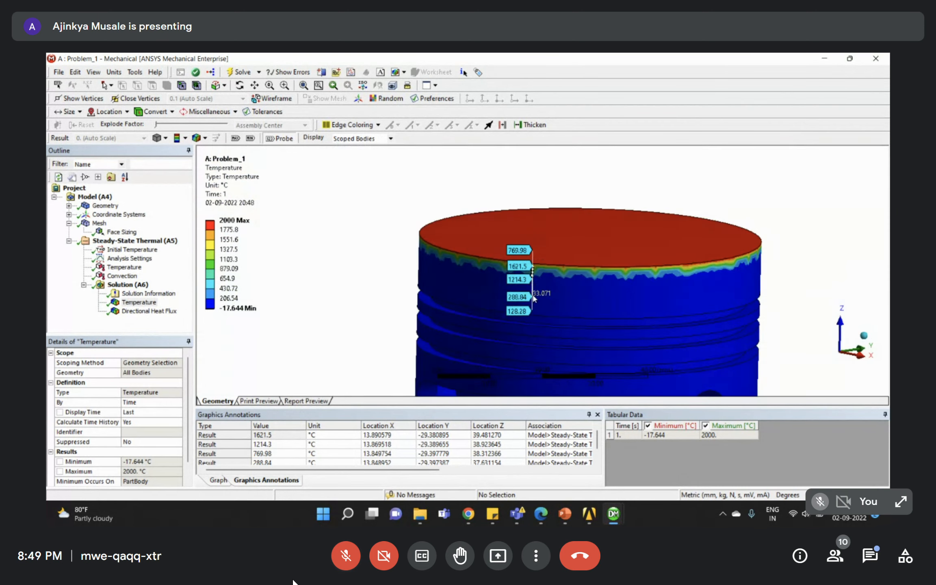
scroll(575, 245, "up", 5)
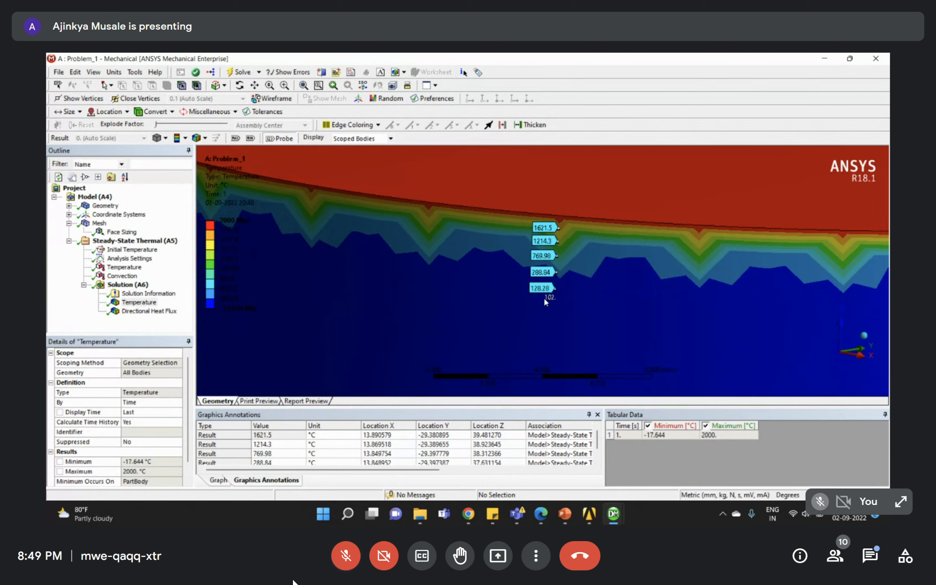
scroll(616, 265, "down", 1)
scroll(615, 263, "down", 2)
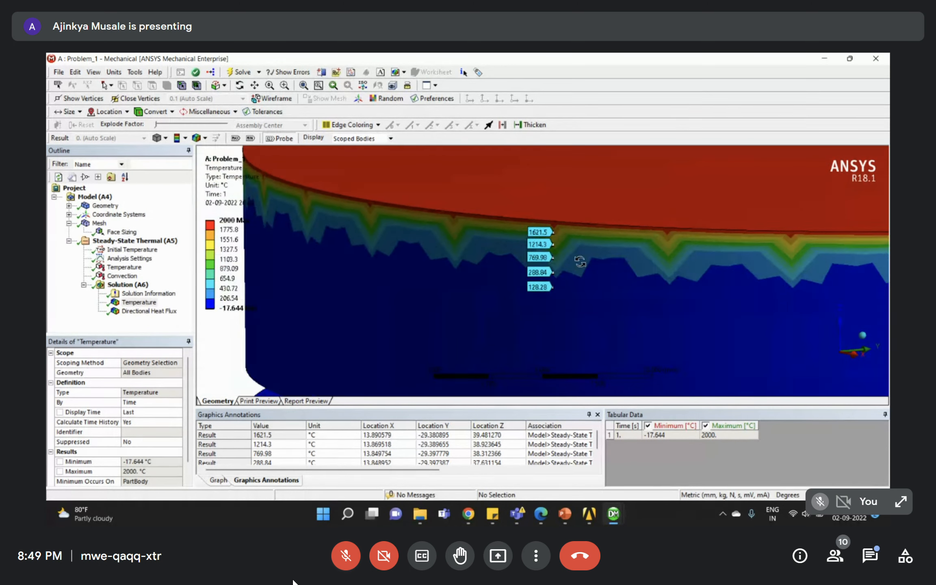
left_click(129, 274)
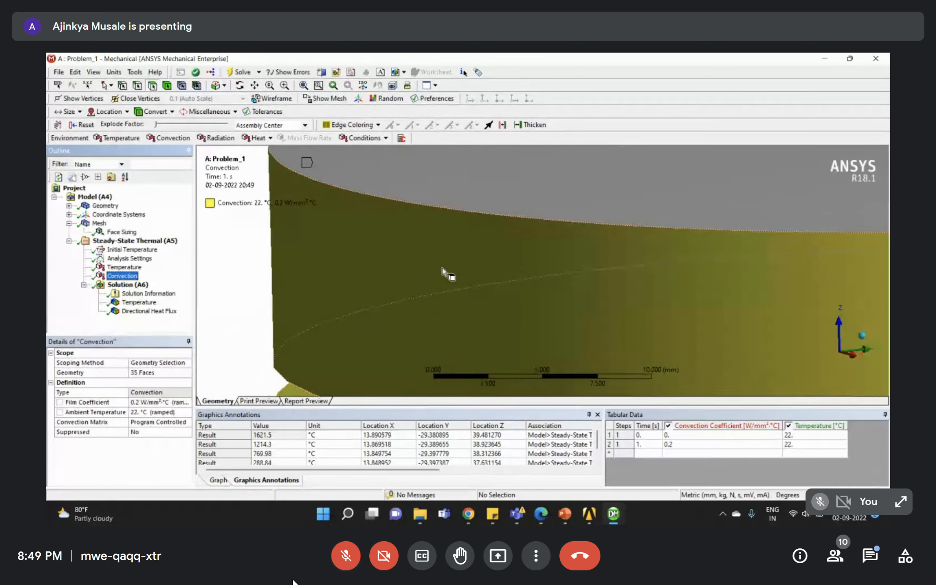
left_click(138, 302)
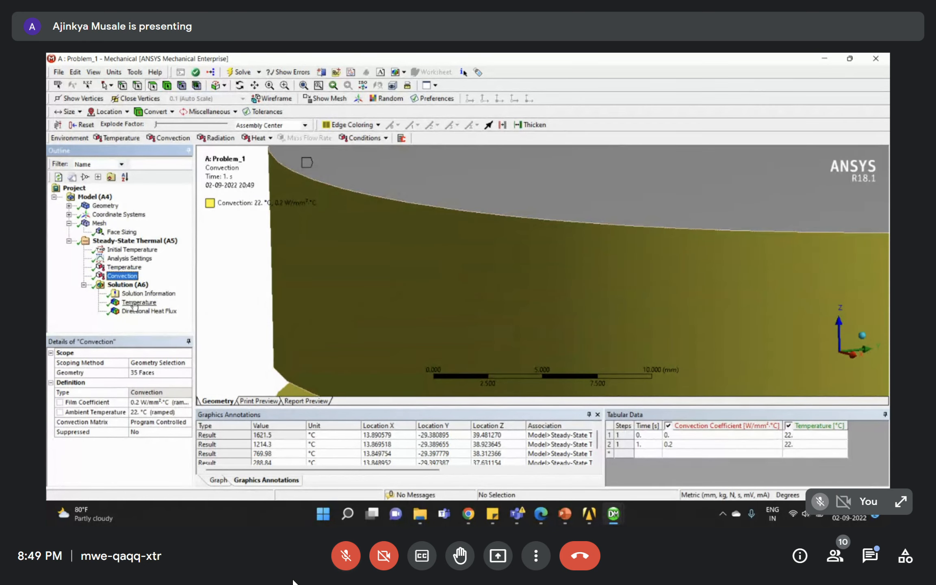
- Probe the temperature at four points around the piston's lower skirt and pin boss area
scroll(565, 231, "down", 5)
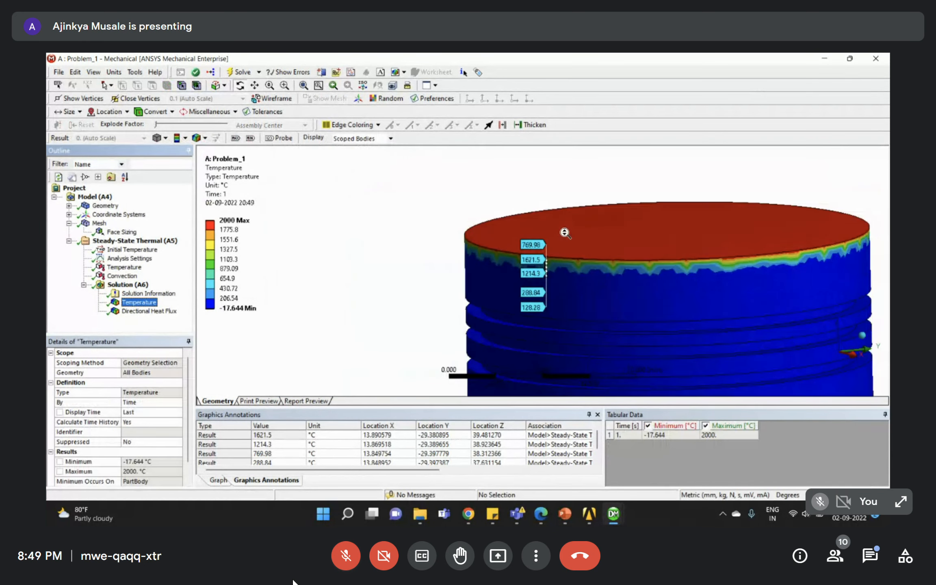
left_click_drag(578, 293, 608, 265)
scroll(557, 289, "down", 3)
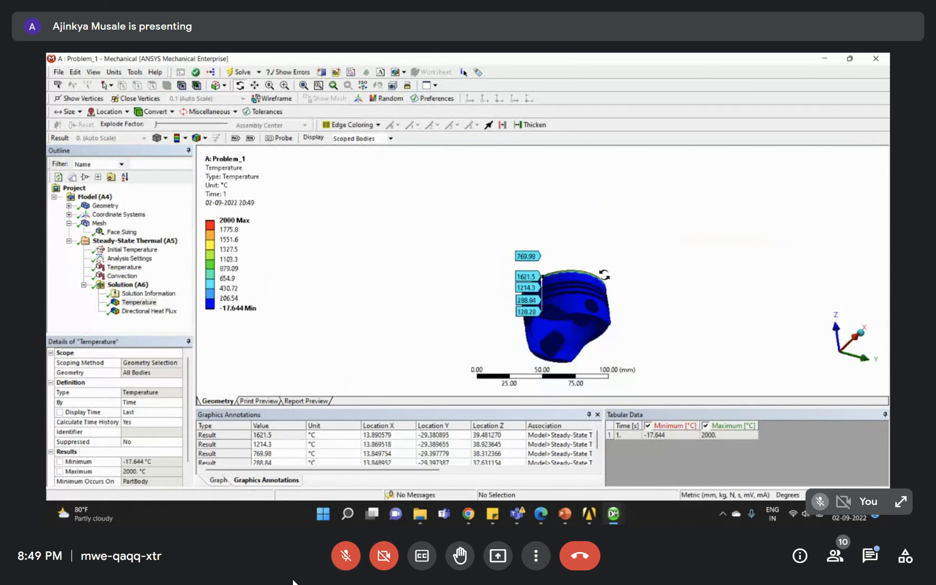
scroll(643, 342, "up", 6)
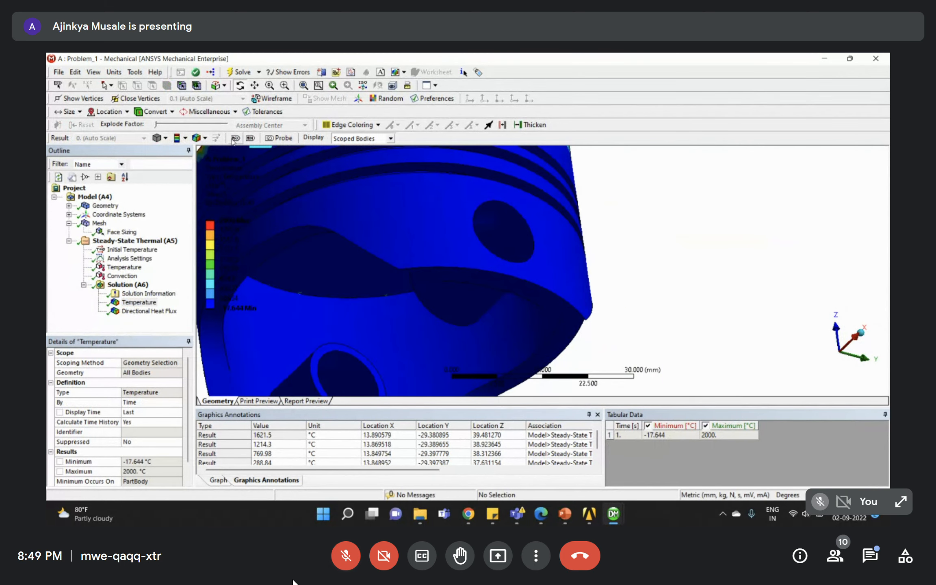
left_click(279, 138)
left_click(414, 258)
left_click(573, 282)
scroll(461, 300, "down", 4)
middle_click_drag(390, 319, 392, 269)
left_click(355, 305)
middle_click_drag(480, 242, 356, 287)
scroll(485, 247, "down", 4)
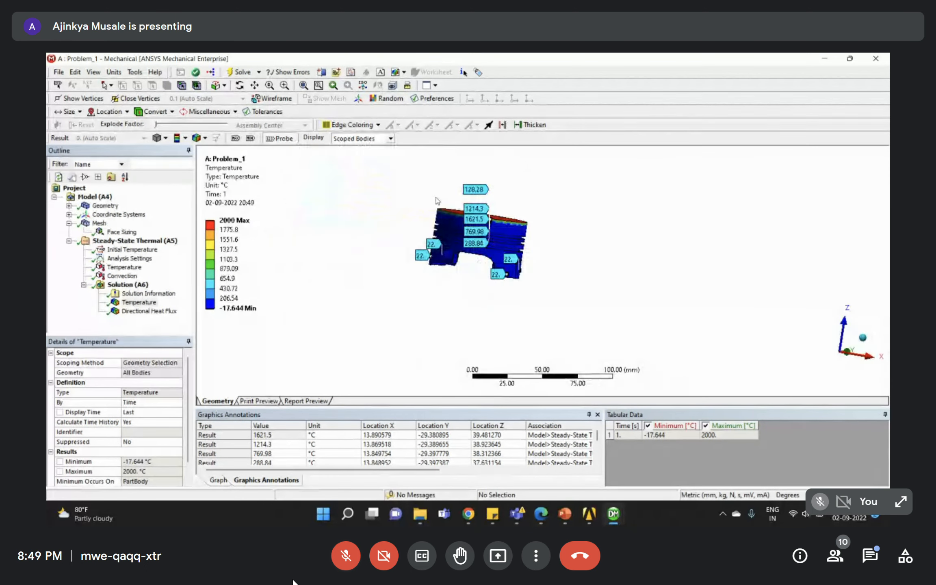
- Probe the temperature at one more point lower on the side wall, below the existing column of probes, and examine the rim contours
scroll(486, 248, "up", 5)
mouse_move(485, 248)
middle_mouse_down()
mouse_move(474, 273)
mouse_move(492, 255)
middle_mouse_up()
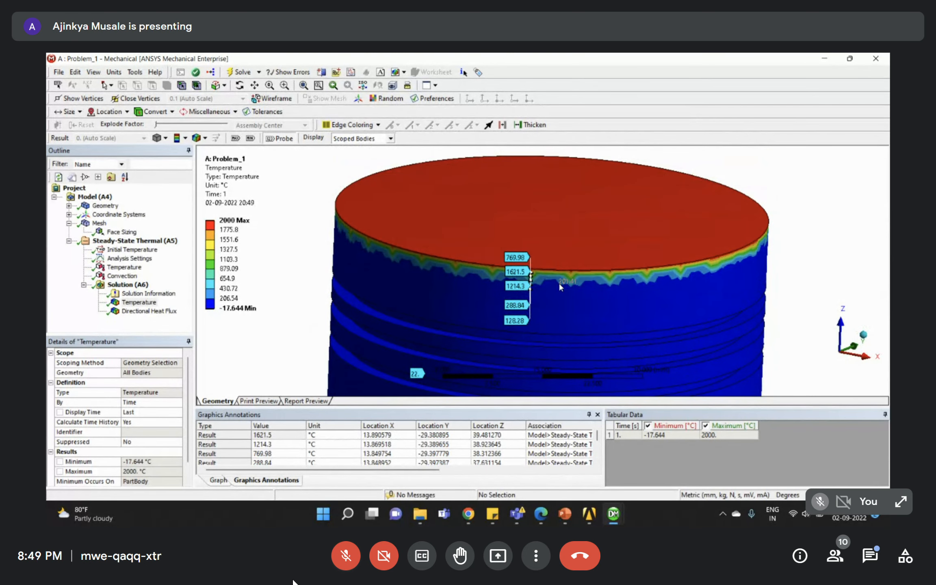
middle_click_drag(583, 280, 525, 273)
right_click_drag(505, 235, 574, 286)
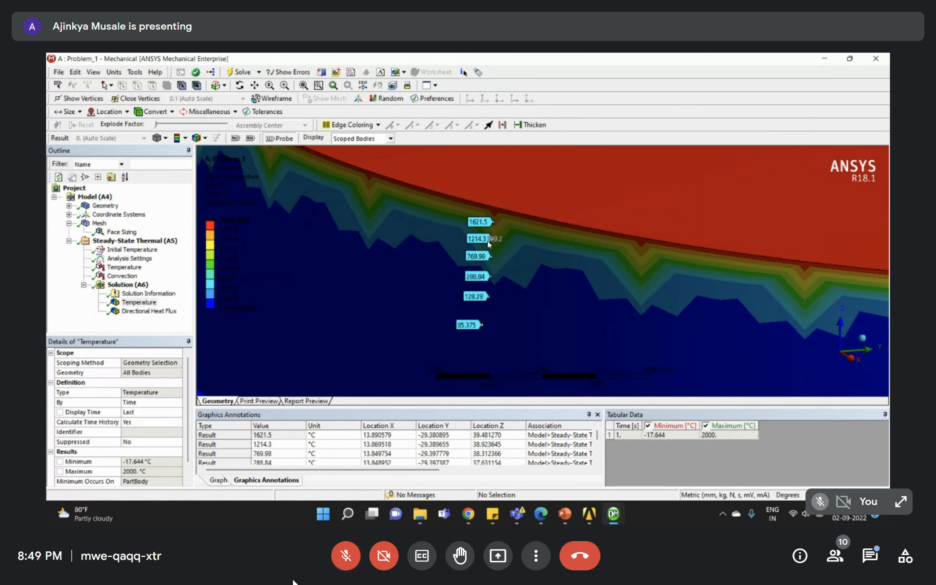
scroll(489, 244, "down", 5)
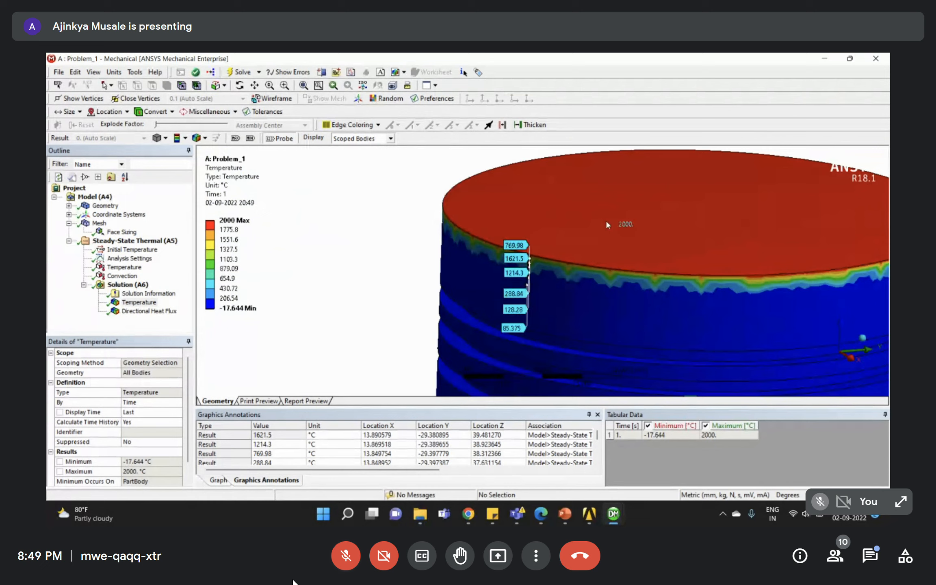
scroll(605, 220, "down", 5)
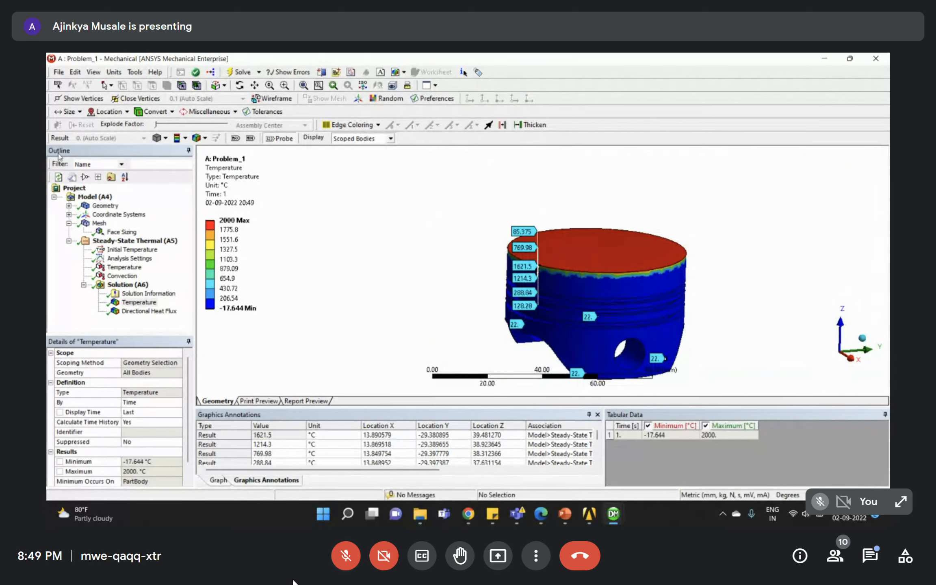
- Cut the Temperature result with a section plane through the piston's centre, drawn along the X direction while looking down the Z axis
left_click(124, 286)
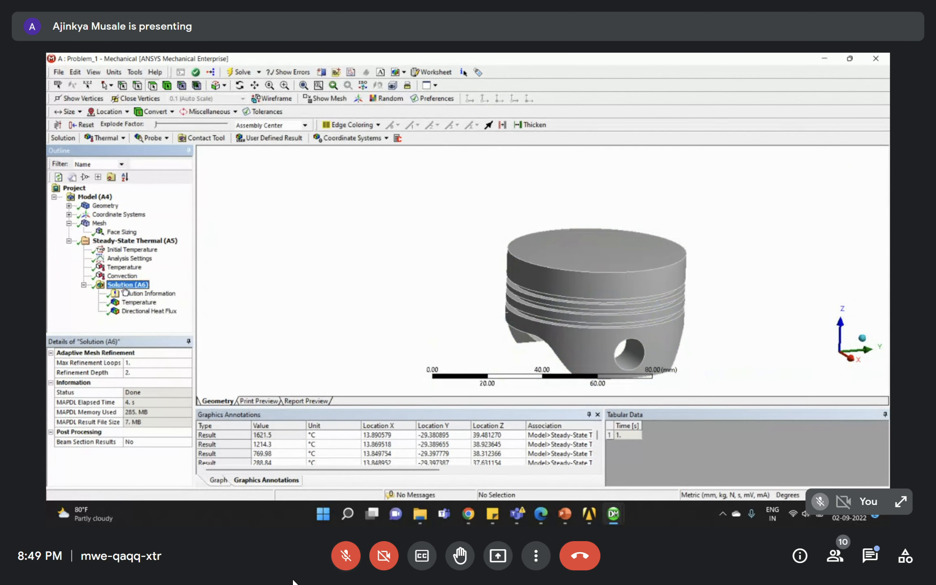
left_click(128, 303)
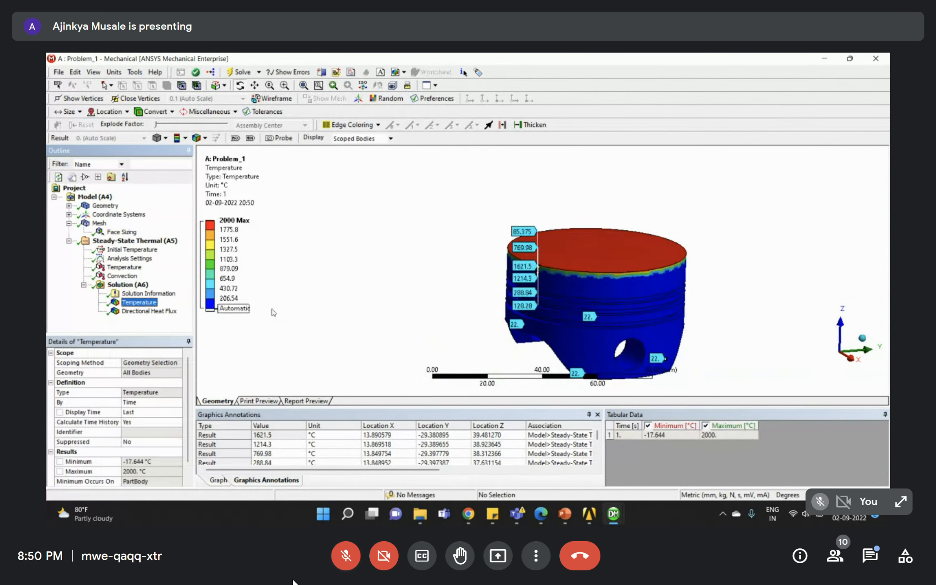
left_click(841, 327)
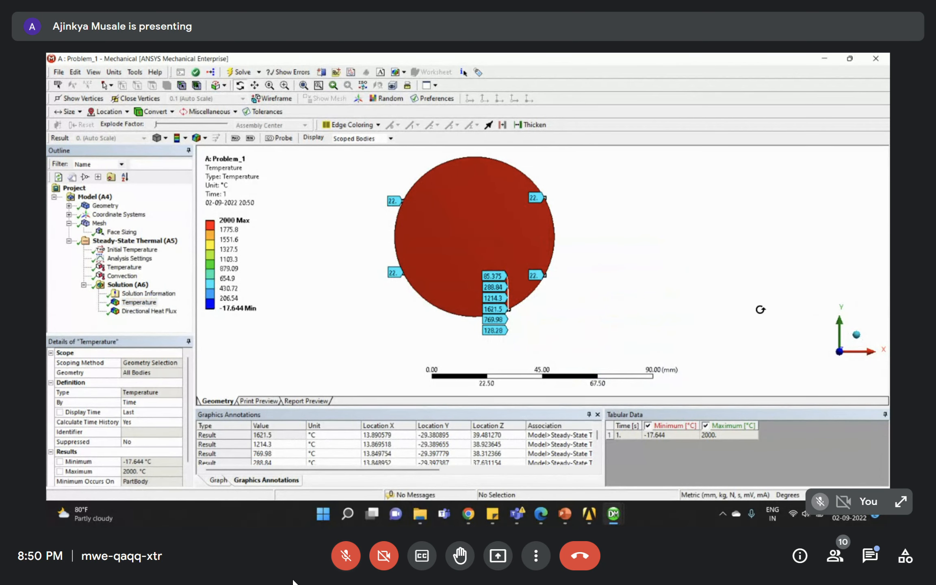
left_click(321, 72)
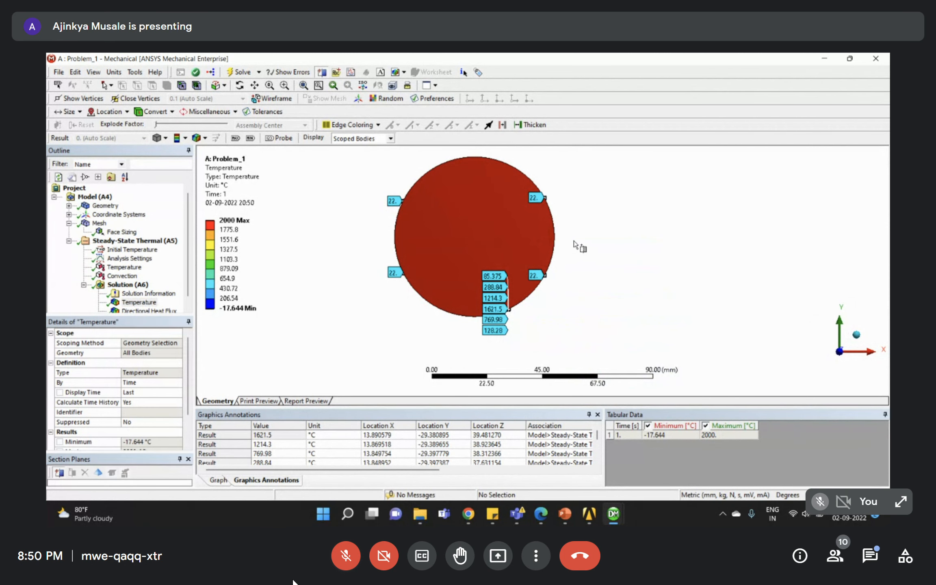
left_click_drag(573, 241, 355, 242)
middle_click_drag(558, 273, 556, 218)
right_click_drag(489, 194, 576, 310)
middle_click_drag(545, 290, 585, 288)
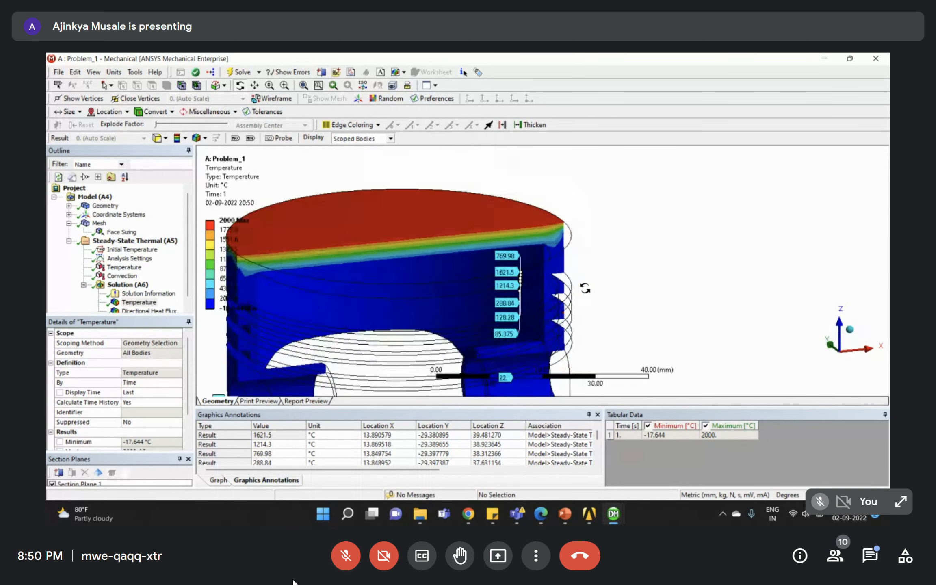
- Examine the temperature layers through the cut crown and ring grooves, and enlarge the list of section planes
scroll(612, 280, "down", 5)
right_click_drag(388, 238, 476, 316)
middle_click_drag(476, 316, 445, 308)
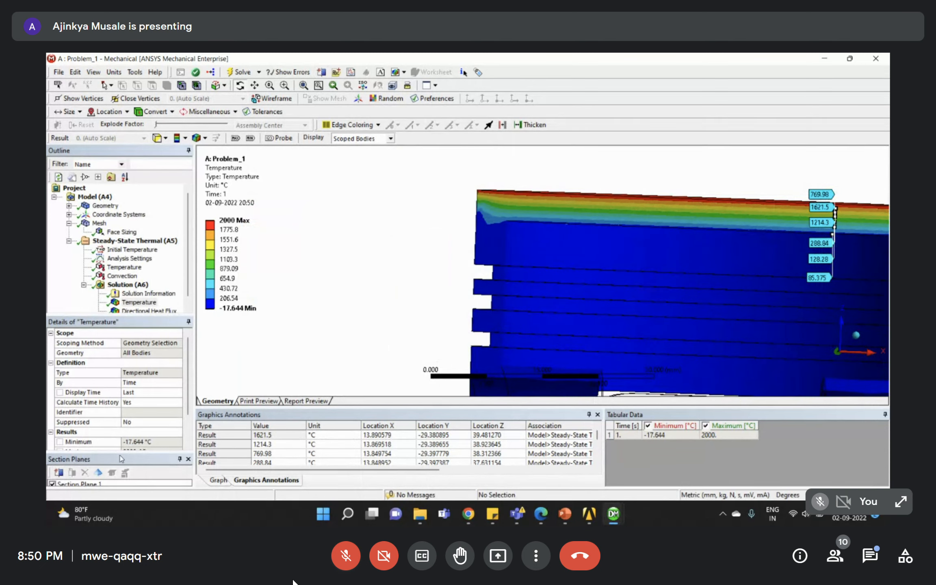
left_click_drag(121, 456, 126, 408)
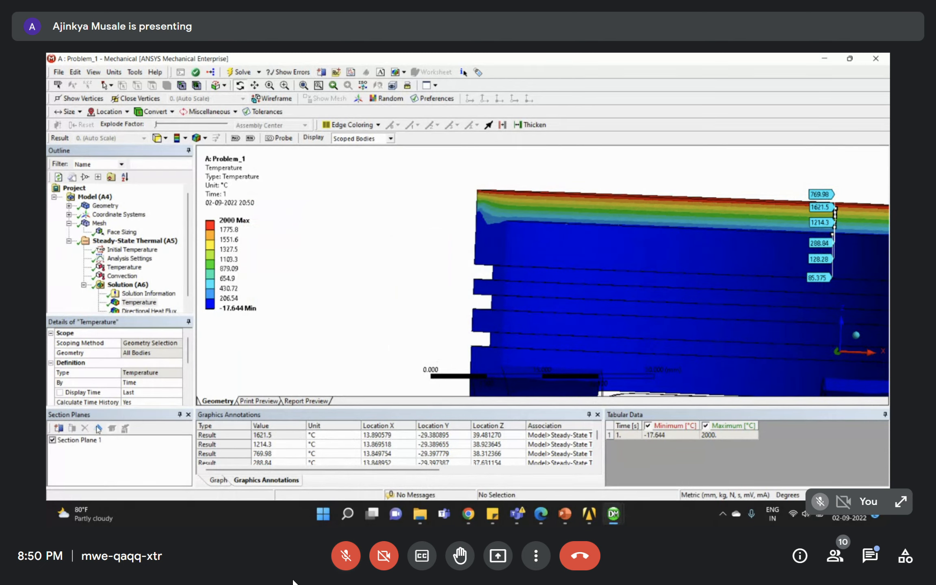
- Add a second section plane, roughly perpendicular to the first, so a quarter of the piston is cut away
scroll(599, 231, "down", 5)
middle_click_drag(599, 231, 527, 295)
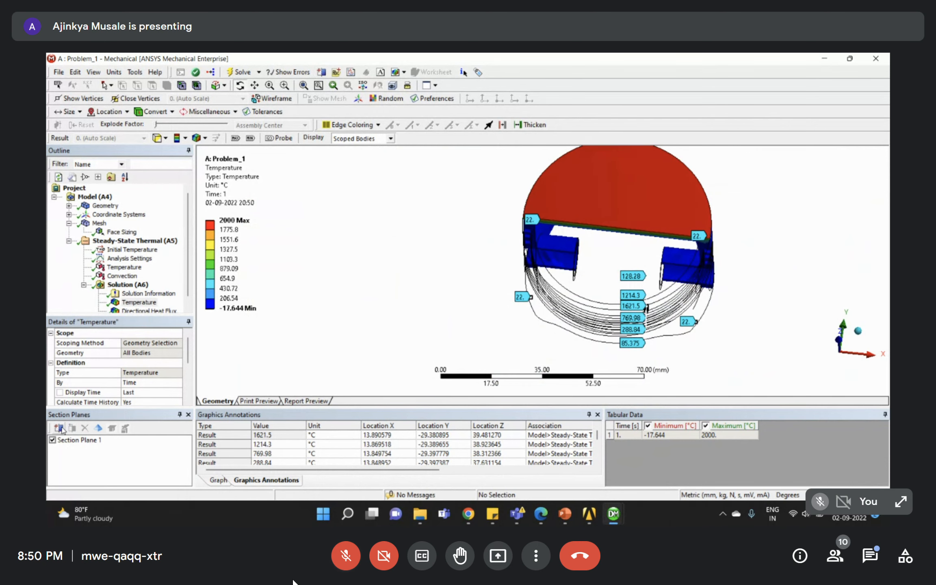
left_click(52, 440)
left_click(322, 73)
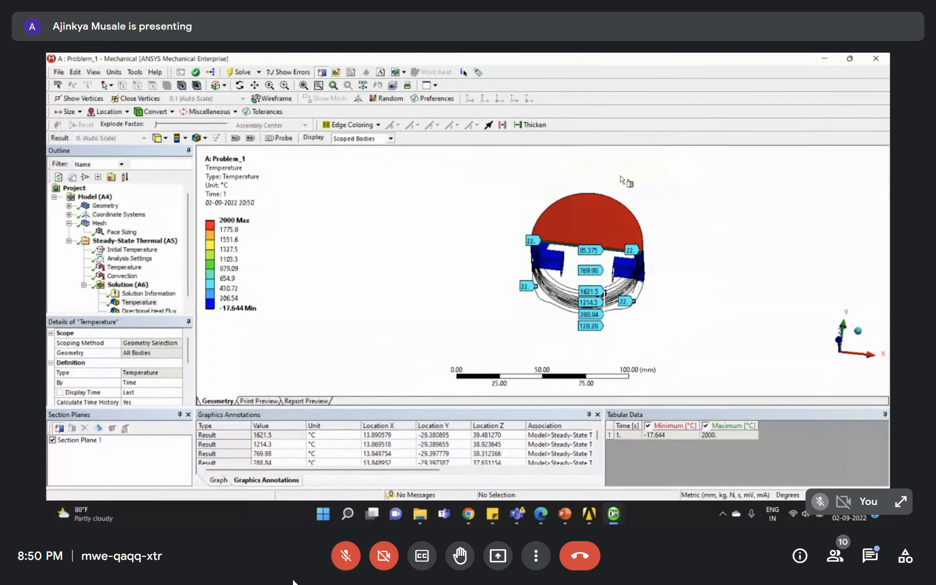
left_click_drag(606, 178, 577, 337)
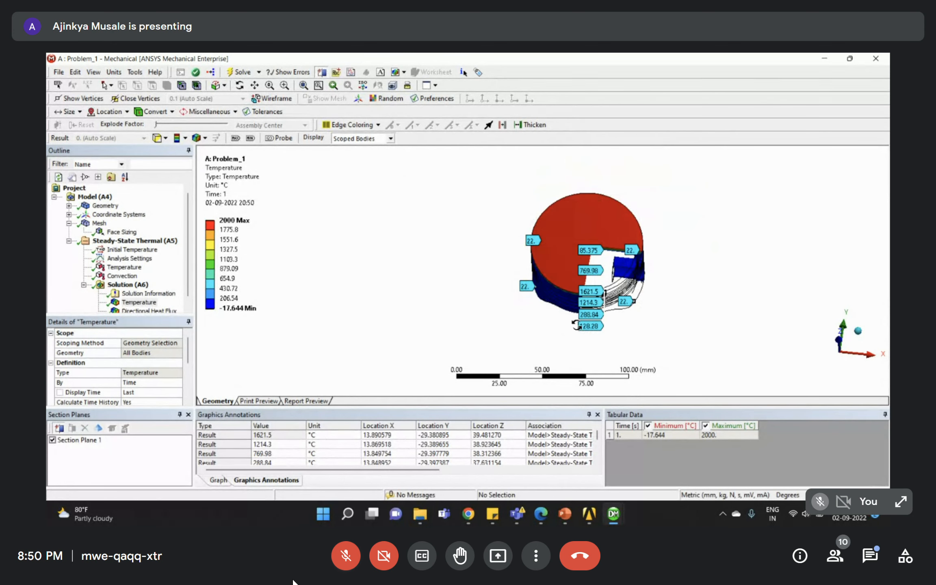
middle_click_drag(621, 316, 560, 291)
scroll(632, 285, "up", 4)
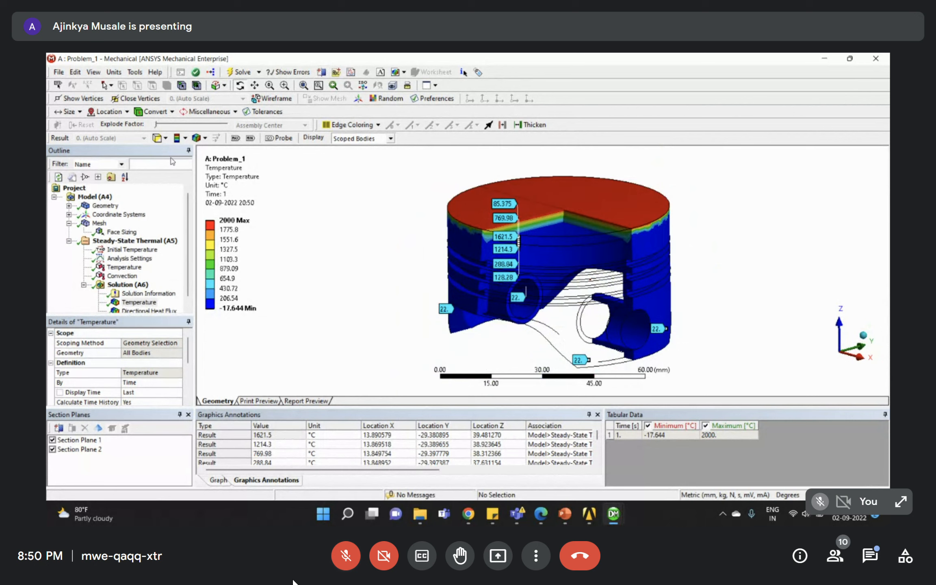
- Set the result's edge display to No WireFrame to hide the outline of the cut-away portion
left_click(205, 139)
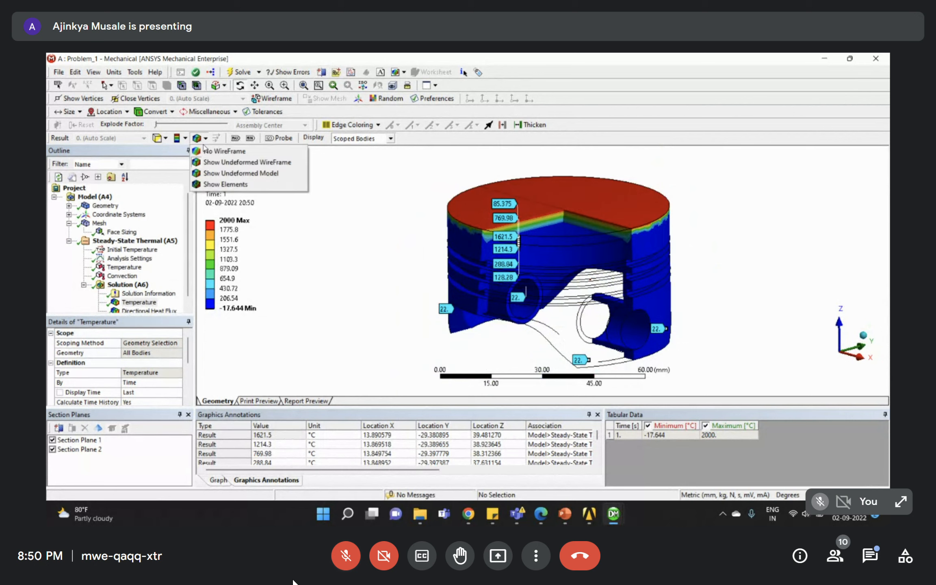
left_click(216, 162)
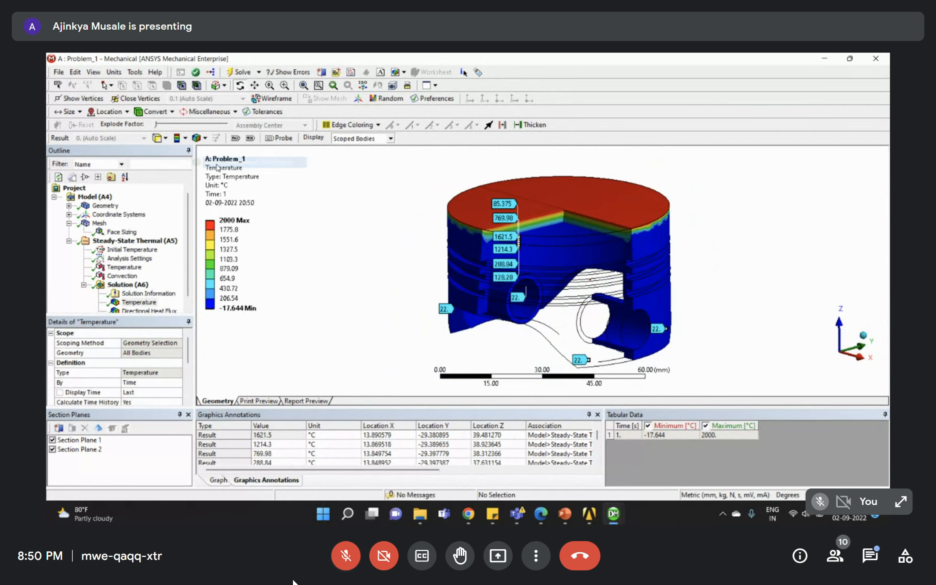
left_click(199, 138)
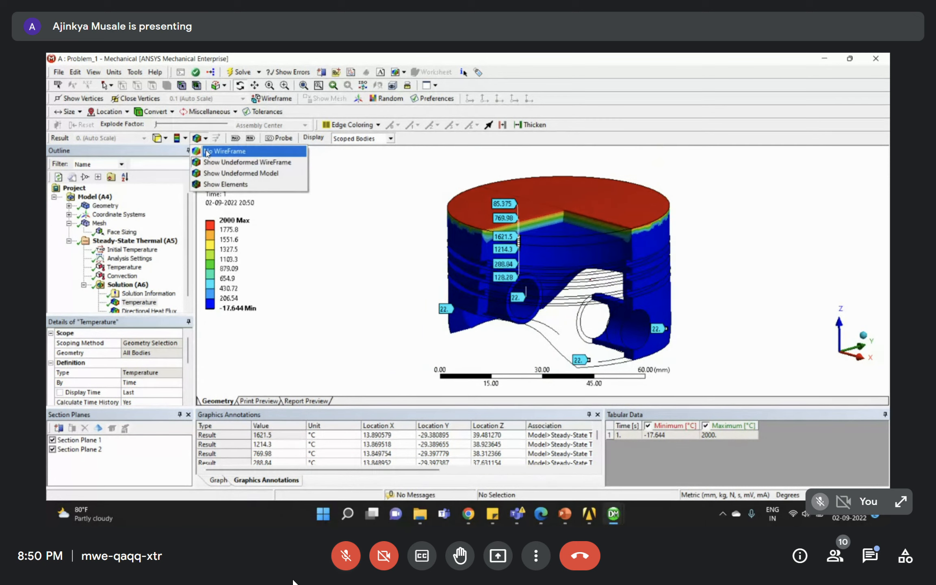
left_click(207, 154)
scroll(645, 228, "up", 4)
mouse_move(561, 260)
middle_mouse_down()
mouse_move(559, 287)
mouse_move(592, 271)
middle_mouse_up()
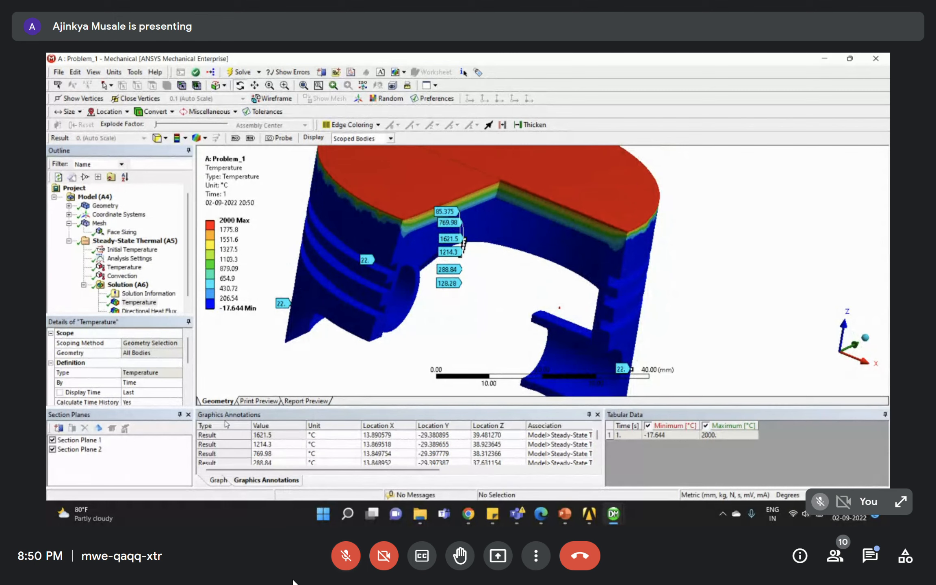
- Delete all temperature probe labels from the graphics annotations
left_click(210, 426)
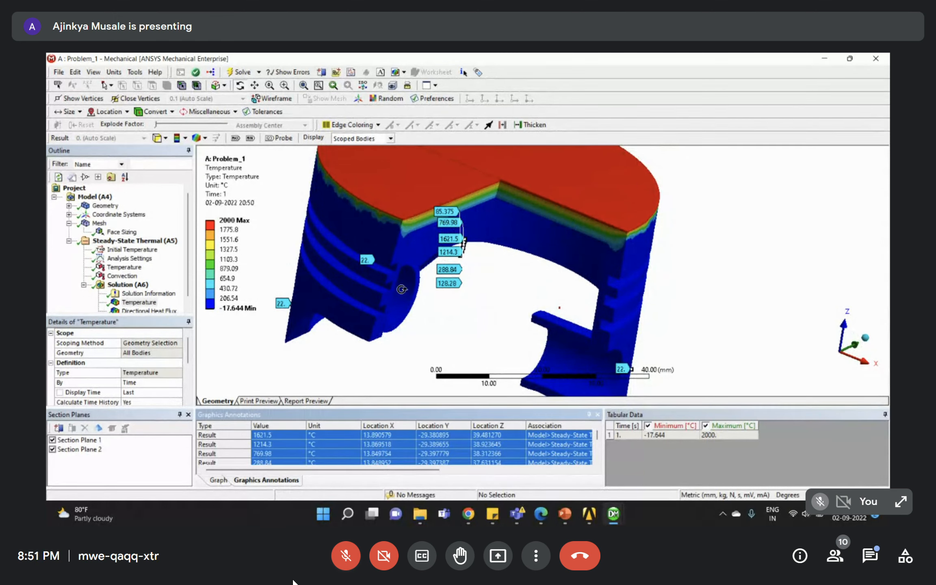
left_click(283, 139)
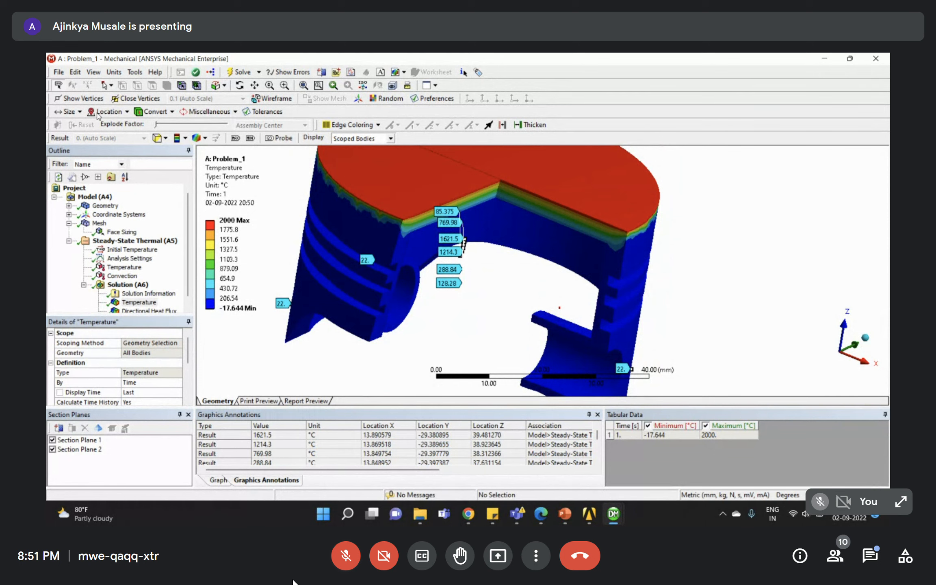
left_click(453, 213)
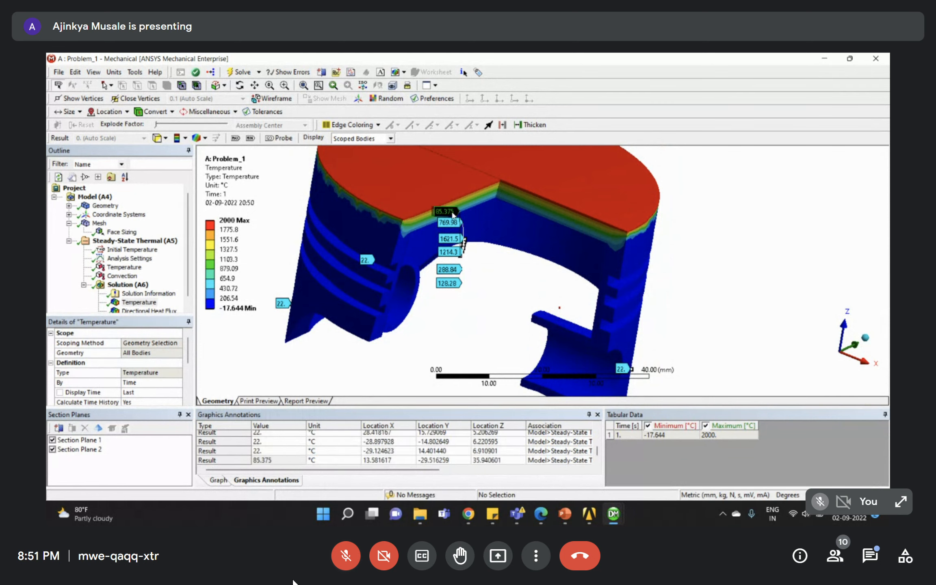
left_click(268, 434)
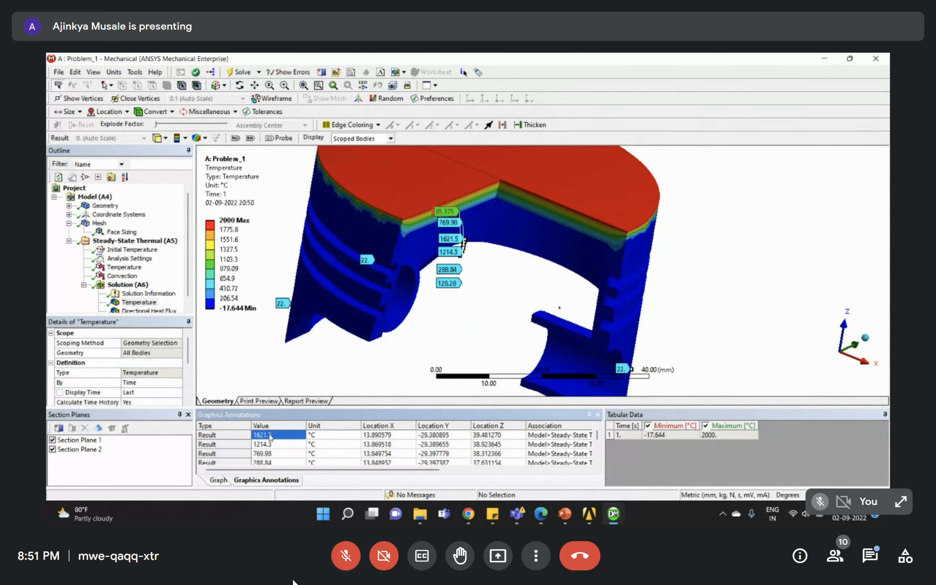
left_click(209, 426)
key("Delete")
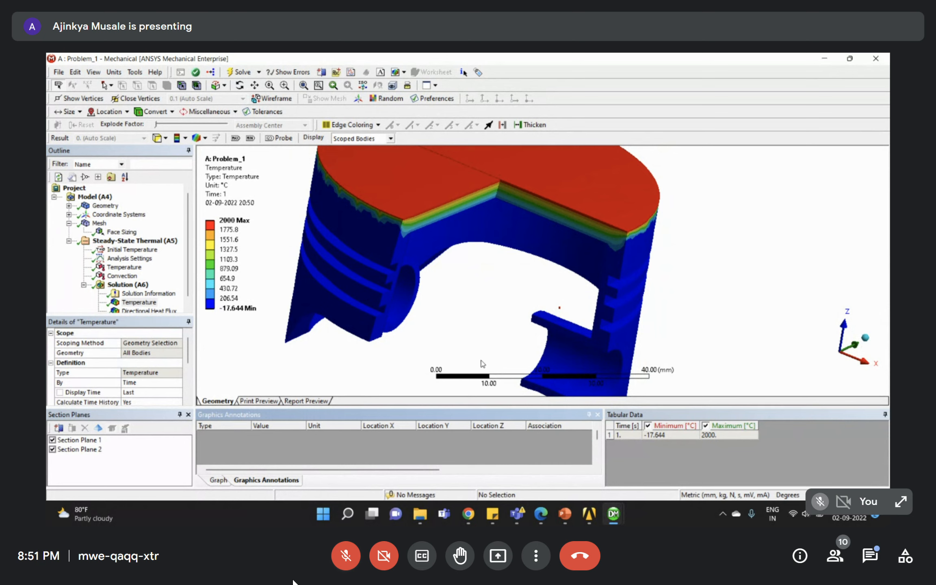
- Probe the temperature at several points down through the crown's thickness at the inner corner of the quarter cut
scroll(481, 360, "down", 5)
middle_click_drag(507, 282, 471, 285)
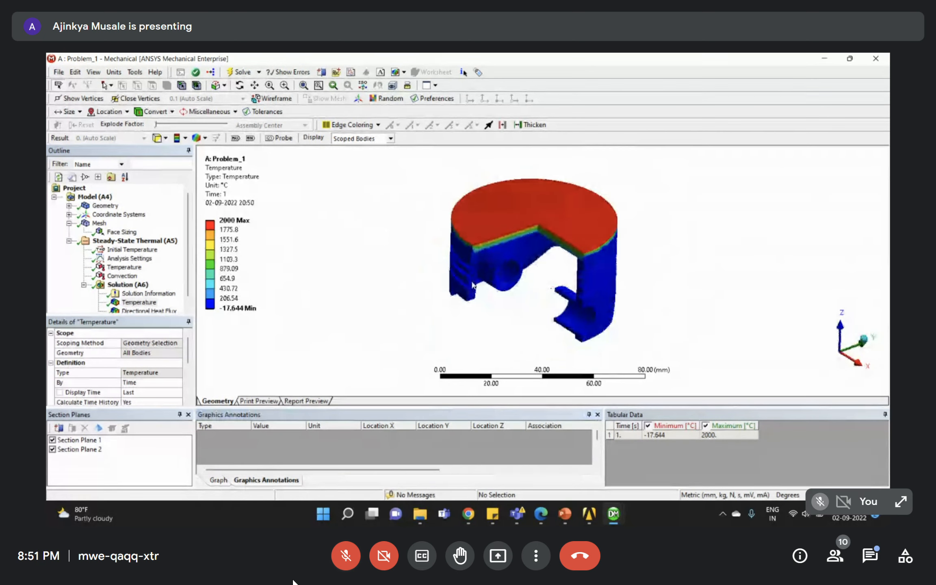
mouse_move(459, 184)
right_mouse_down()
mouse_move(504, 207)
mouse_move(577, 286)
right_mouse_up()
middle_click_drag(579, 287, 643, 276)
right_click_drag(542, 235, 590, 314)
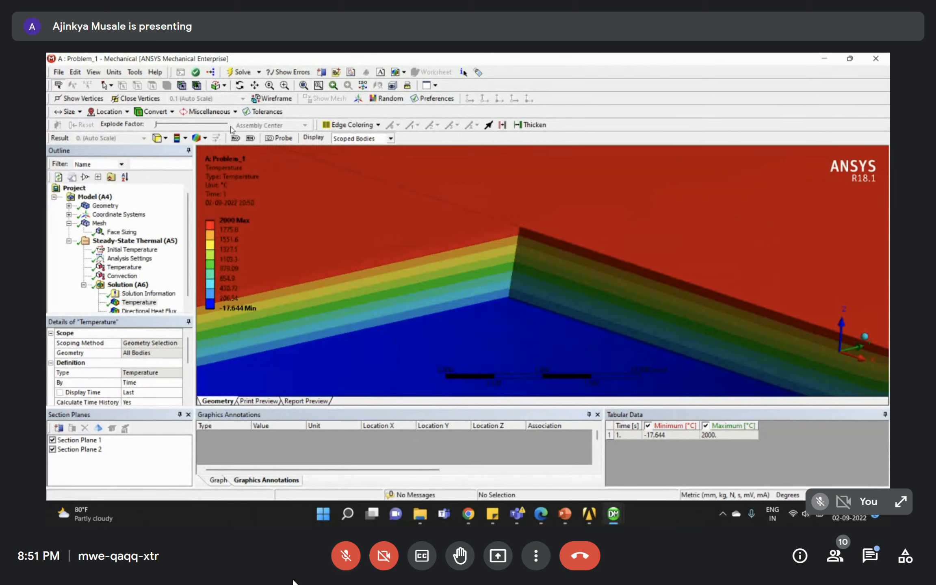
left_click(280, 138)
left_click(561, 268)
left_click(550, 283)
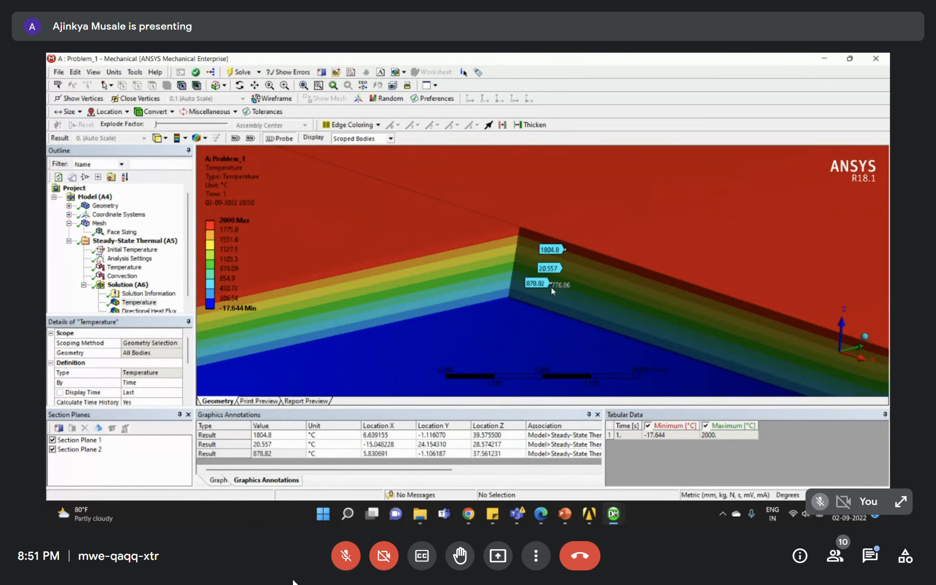
left_click(542, 297)
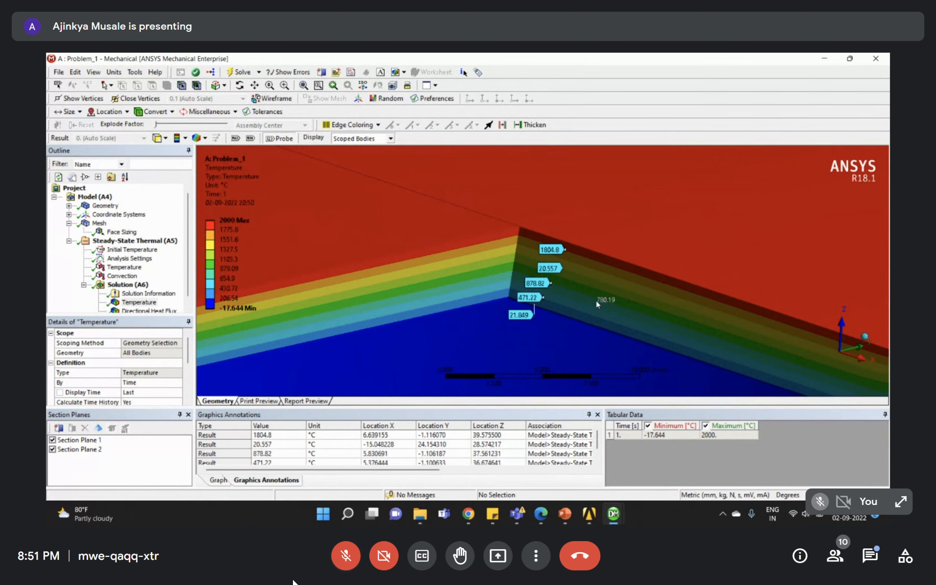
- Probe the temperature just below the coloured layers under the crown and examine the gradient along the cut section
scroll(595, 299, "down", 5)
middle_click_drag(590, 300, 647, 298)
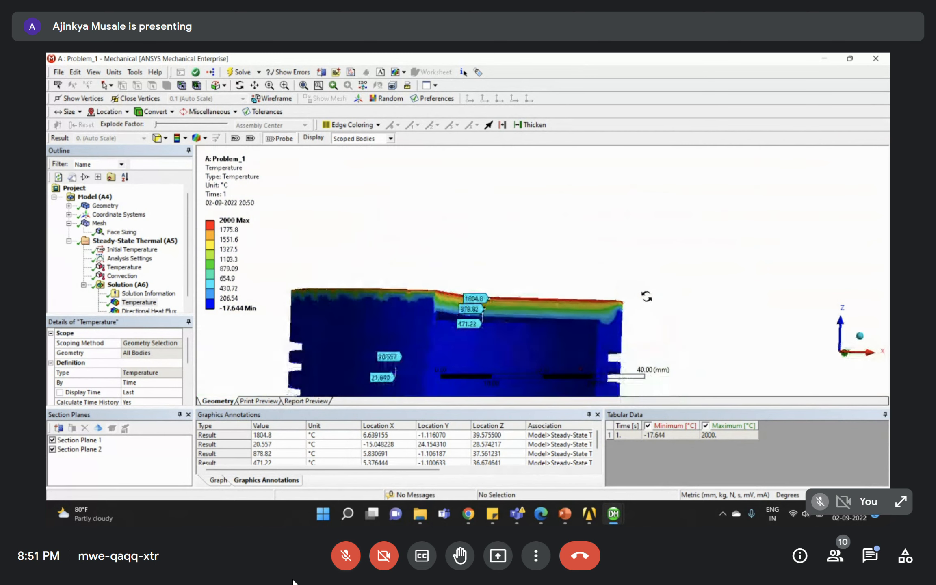
right_click_drag(453, 279, 522, 337)
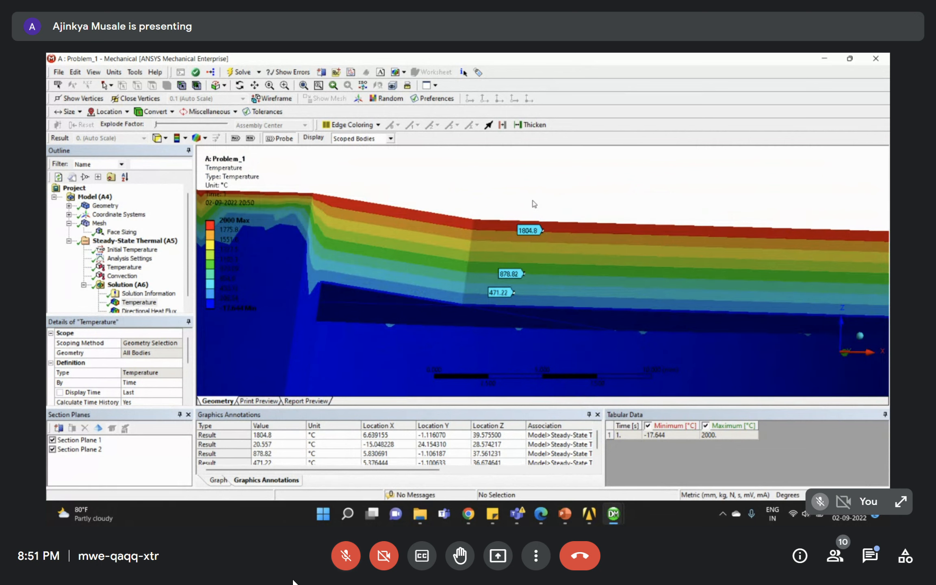
left_click(510, 311)
middle_click_drag(510, 312, 524, 311)
scroll(524, 311, "down", 3)
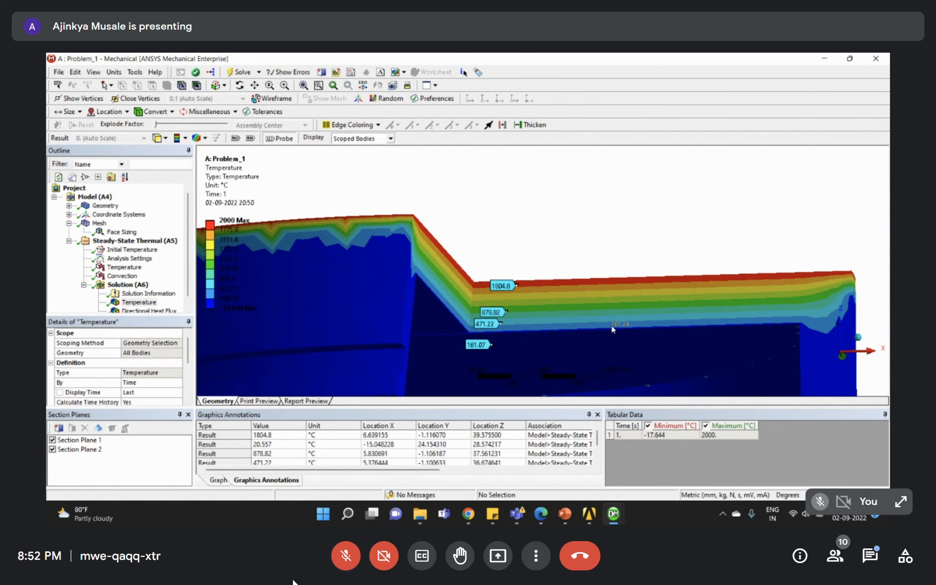
- Compare the temperature contours with the Z-axis directional heat flux contours on the quarter-cut piston
scroll(560, 276, "down", 5)
middle_click_drag(560, 276, 527, 258)
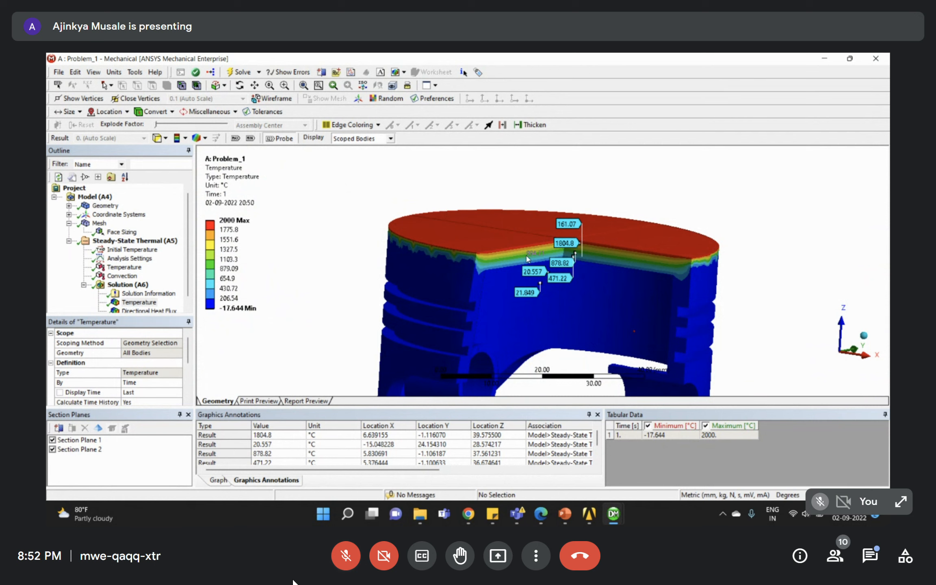
left_click(139, 302)
left_click(148, 310)
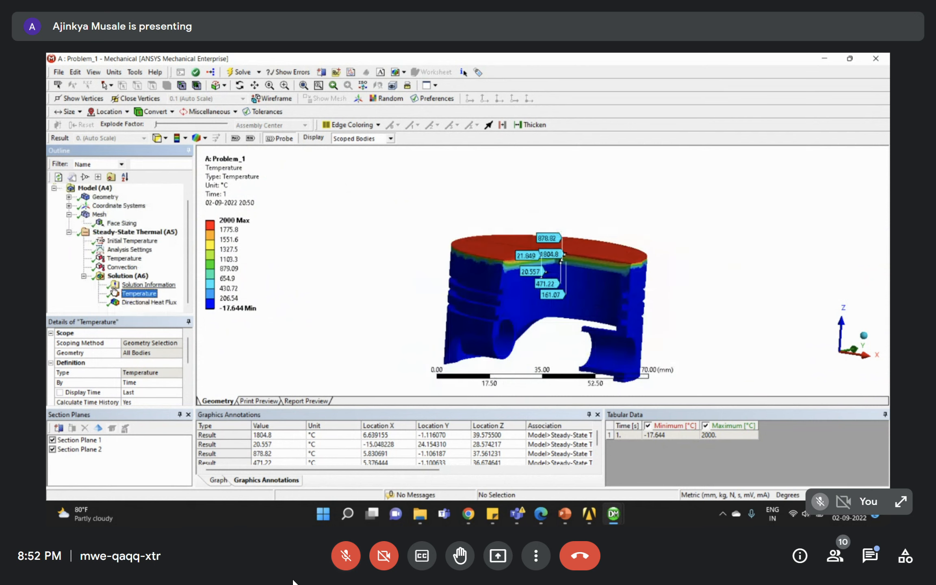
right_click_drag(471, 224, 591, 356)
left_click(132, 296)
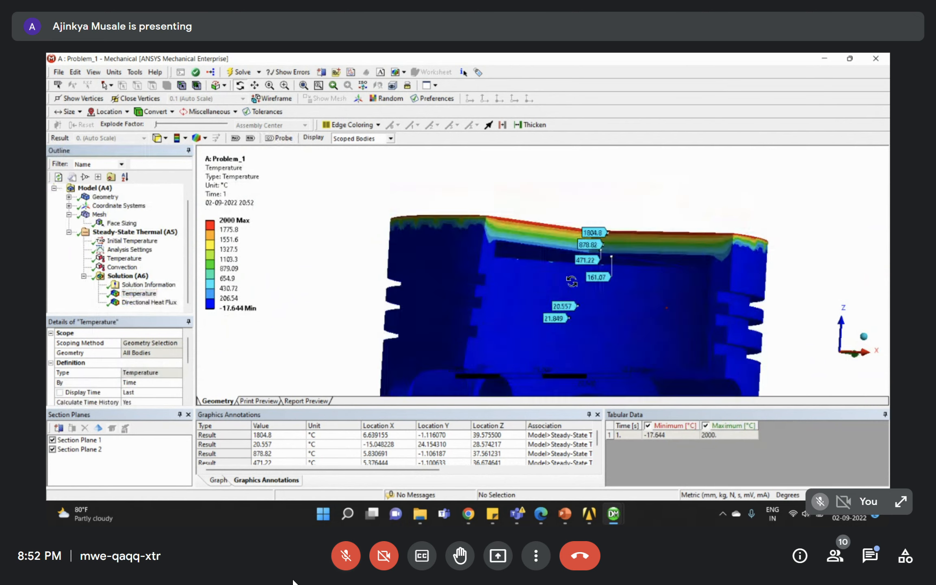
left_click(147, 302)
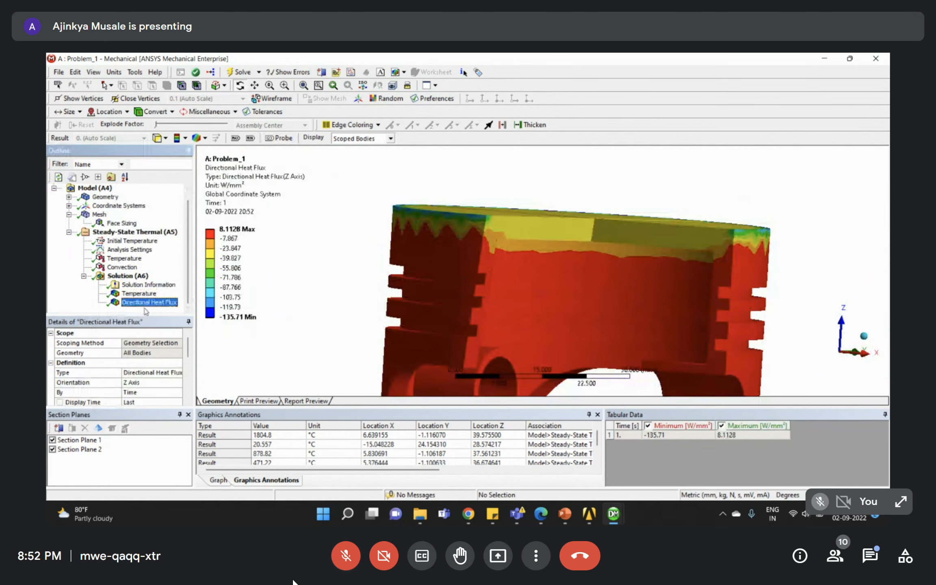
scroll(555, 304, "down", 2)
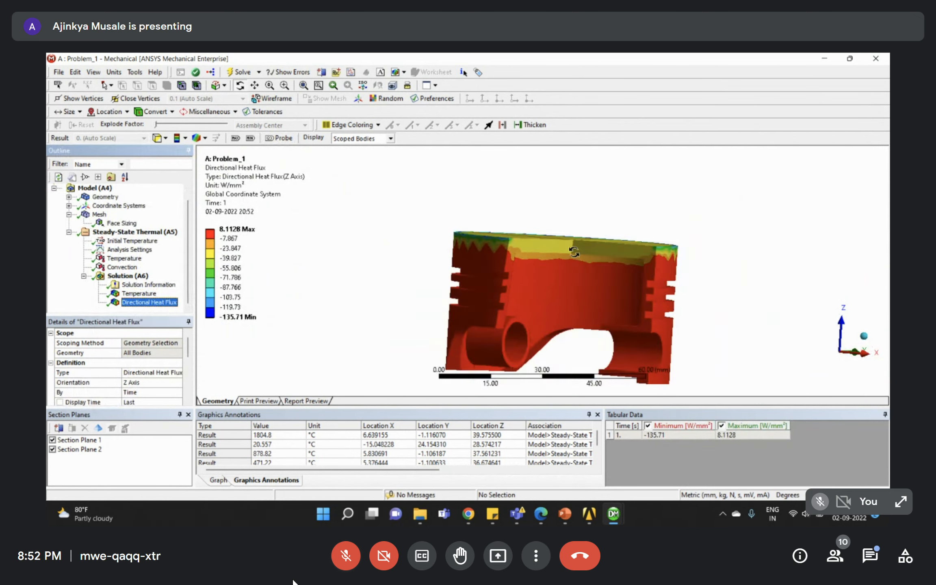
left_click_drag(587, 260, 576, 316)
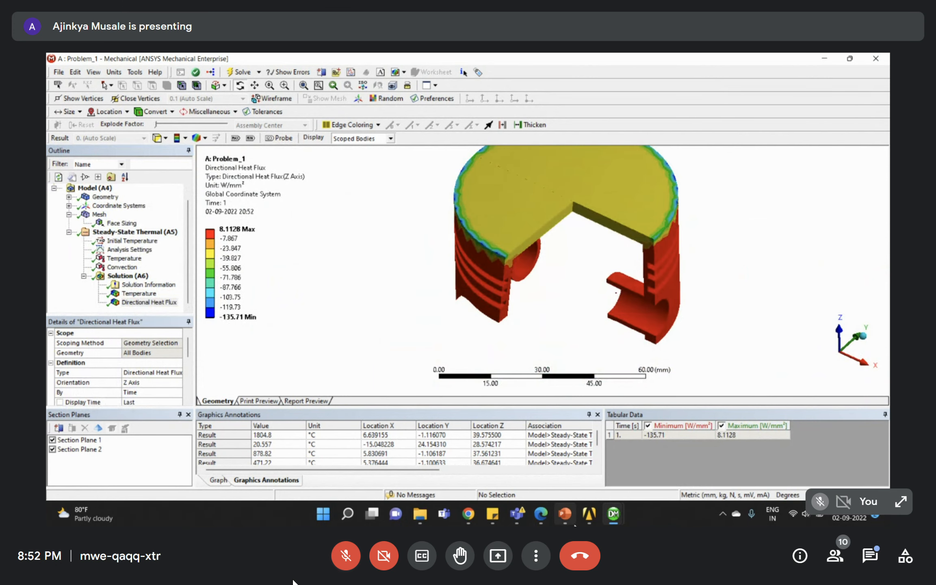
- Switch to Assignment 6.pdf in Edge and go from Problem Statement 1 to the brake disc problem on page 2
left_click(541, 514)
scroll(546, 316, "up", 2)
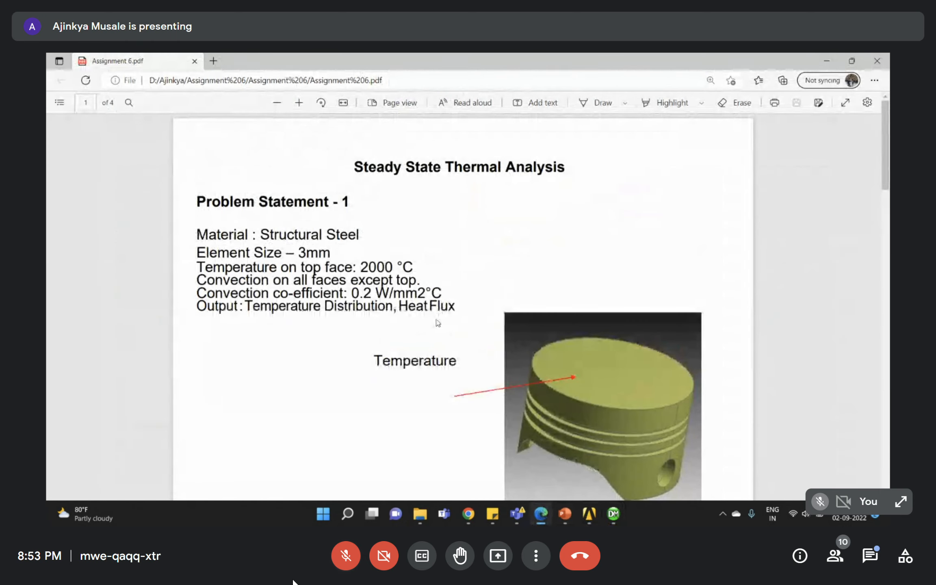
scroll(439, 328, "down", 4)
scroll(439, 328, "down", 8)
scroll(439, 313, "up", 3)
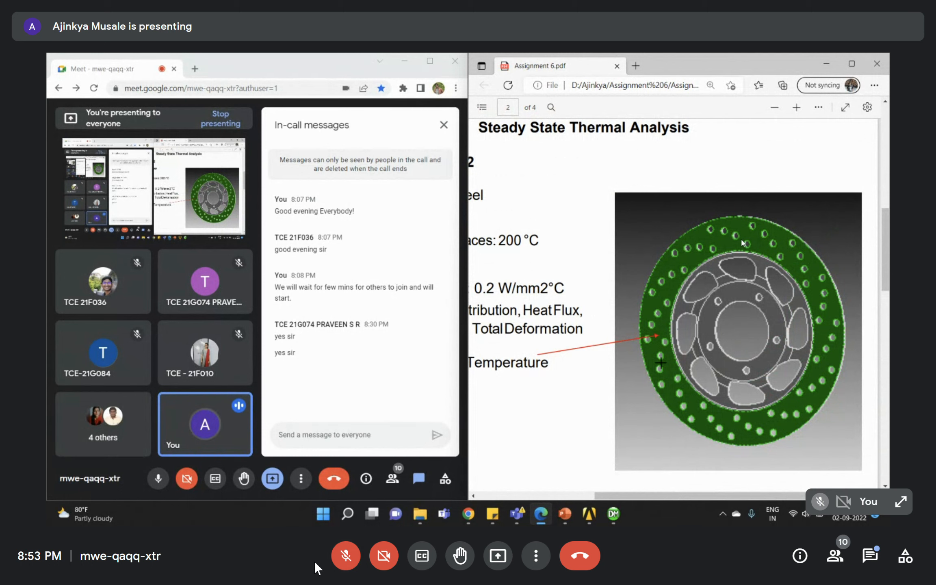
- Unmute the microphone in the Google Meet call and mute it again
left_click(345, 557)
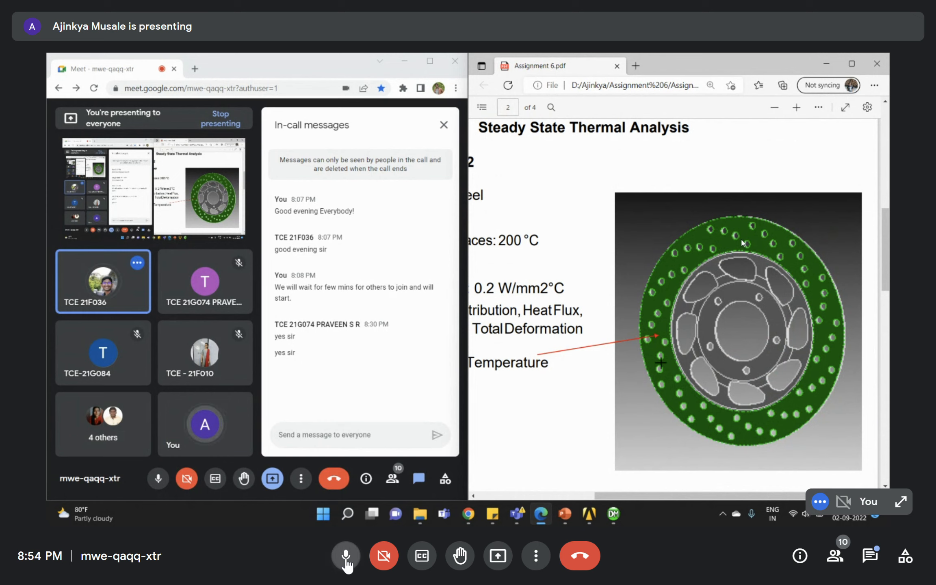
left_click(345, 556)
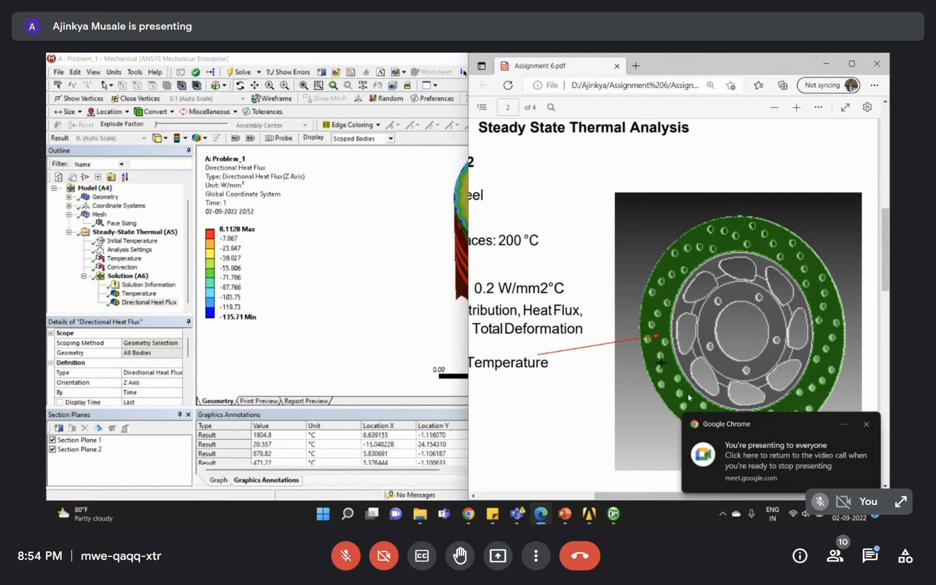
- Dismiss the presenting notification, enlarge the Assignment 6.pdf window and read the material, mesh size, loads and outputs of Problem Statement 2
left_click(867, 424)
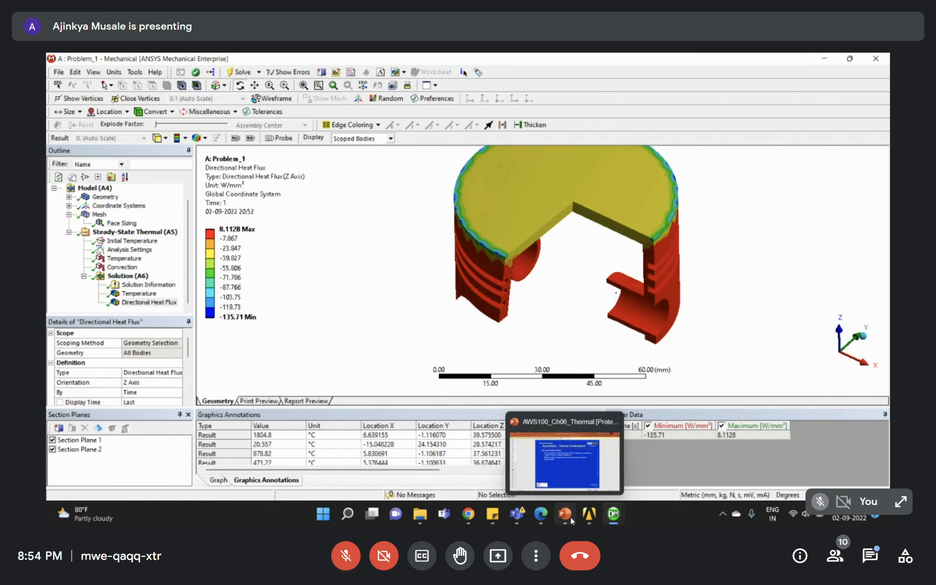
mouse_move(480, 519)
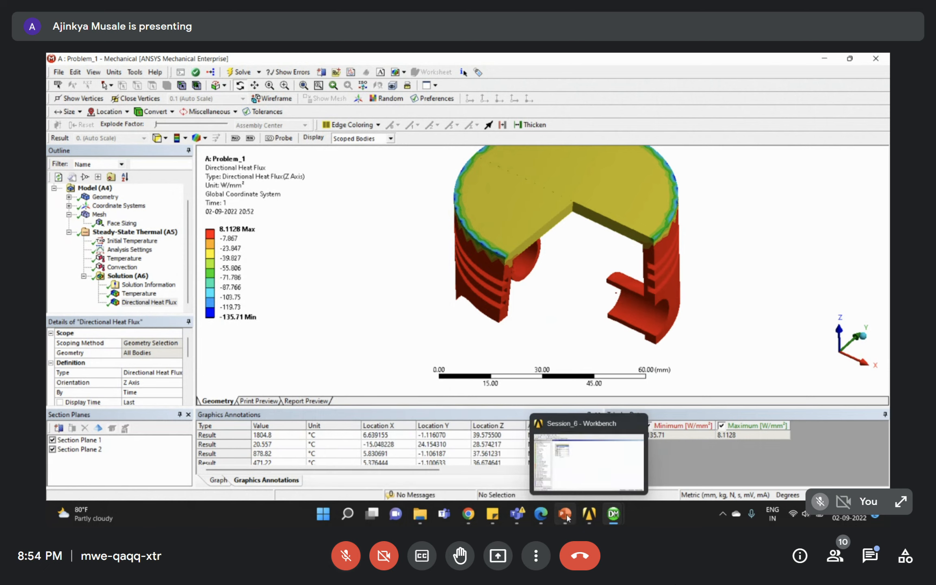
left_click(540, 515)
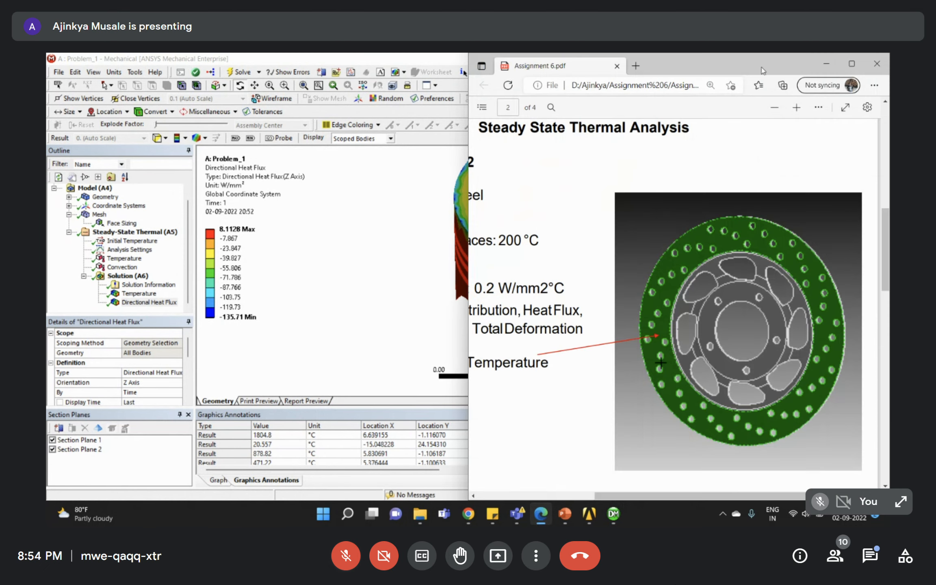
left_click_drag(763, 71, 404, 177)
left_click(665, 178)
scroll(339, 273, "up", 8)
scroll(342, 270, "down", 6)
scroll(343, 270, "down", 3)
scroll(343, 270, "up", 2)
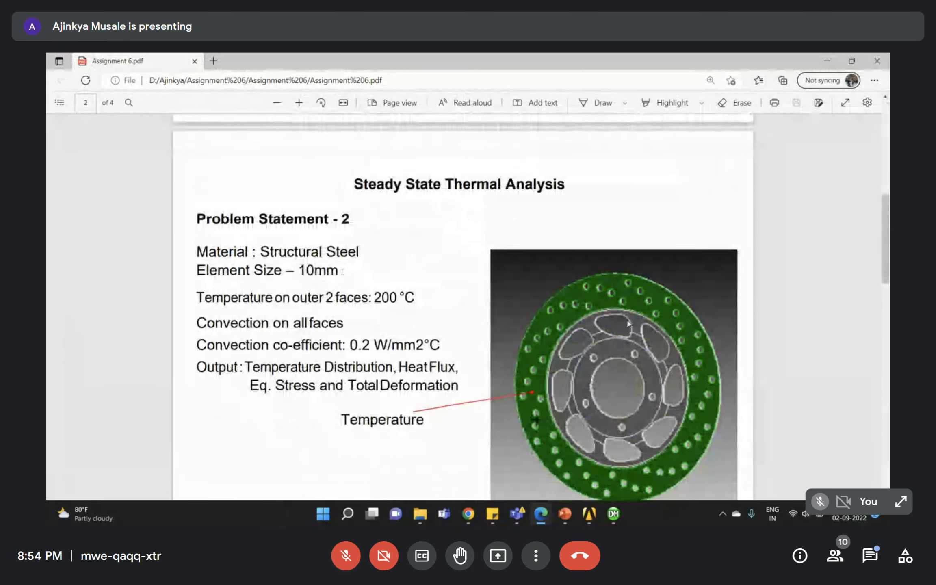
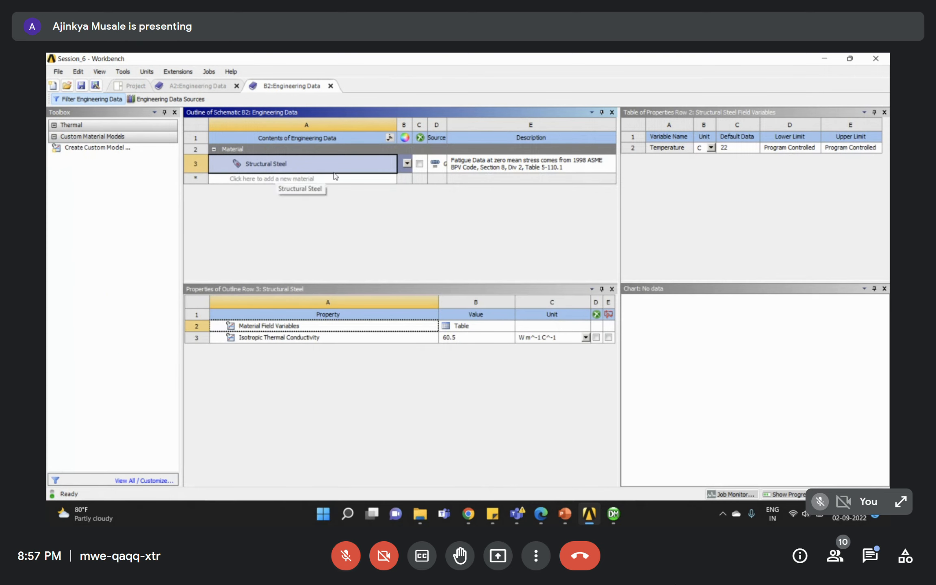
- Open a new DesignModeler geometry for Steady-State Thermal system B from the project schematic and set its length unit to millimetre
left_click(134, 87)
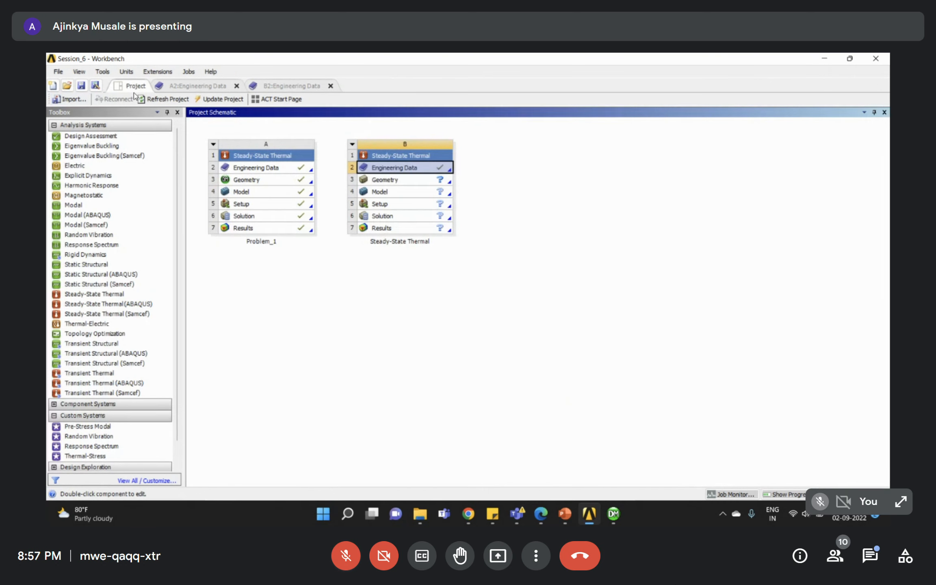
left_click(388, 181)
right_click(387, 183)
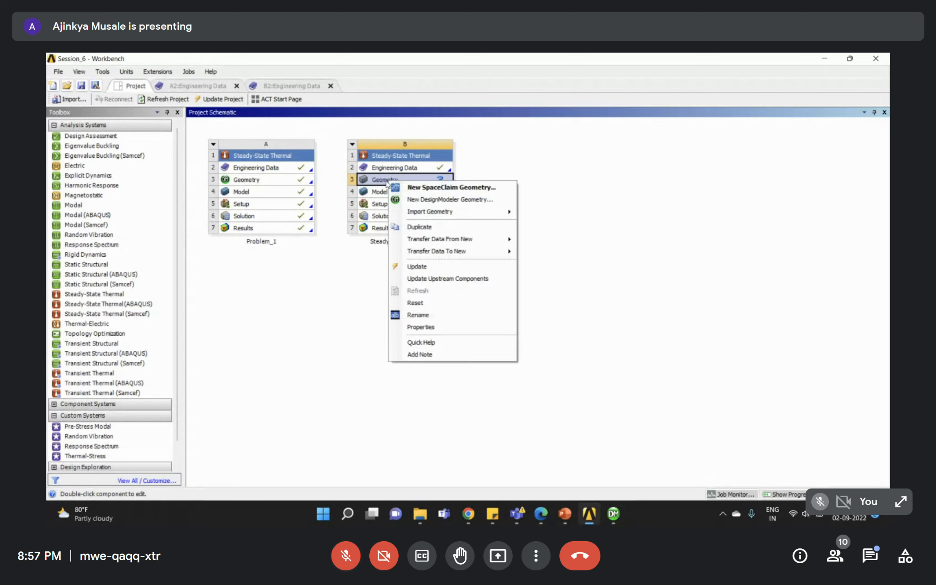
left_click(430, 200)
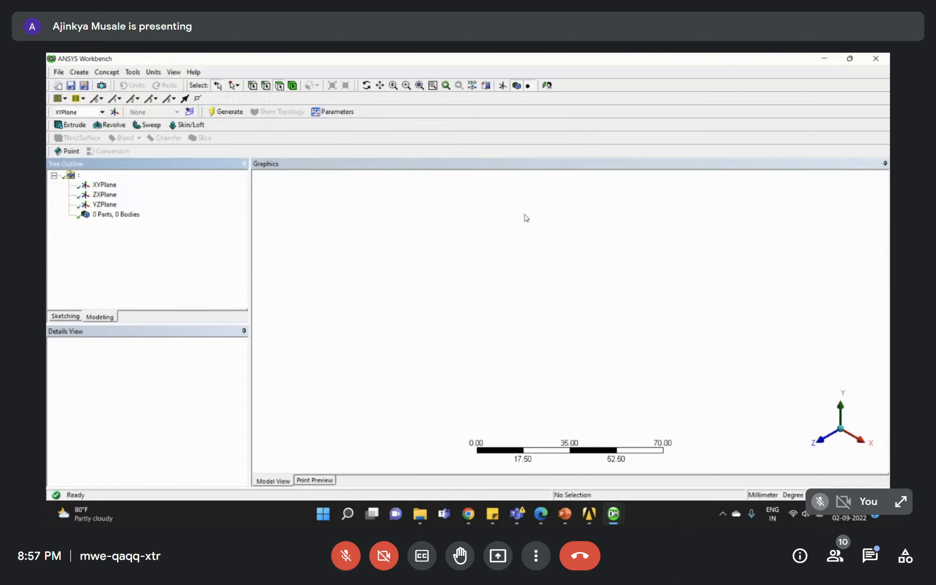
left_click(153, 72)
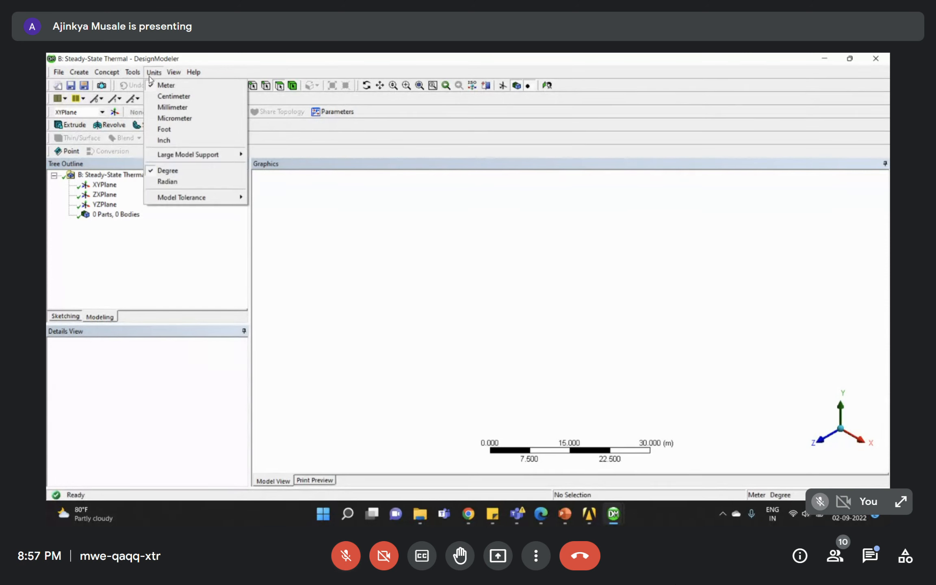
left_click(188, 108)
- Import the external geometry file Brake_Disc_Motorcycle.IGS from the Assignment 7 folder on the XYPlane and generate it
left_click(104, 185)
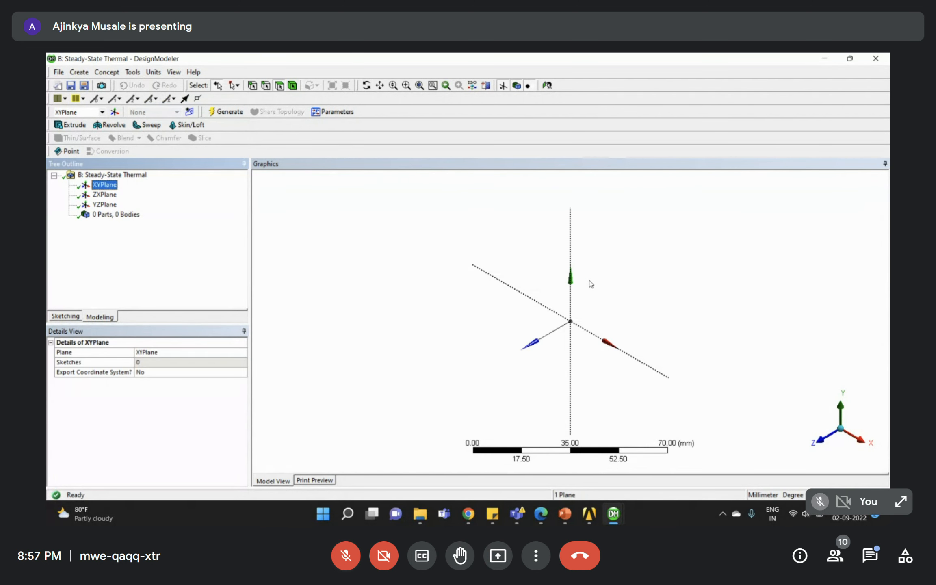
left_click(59, 72)
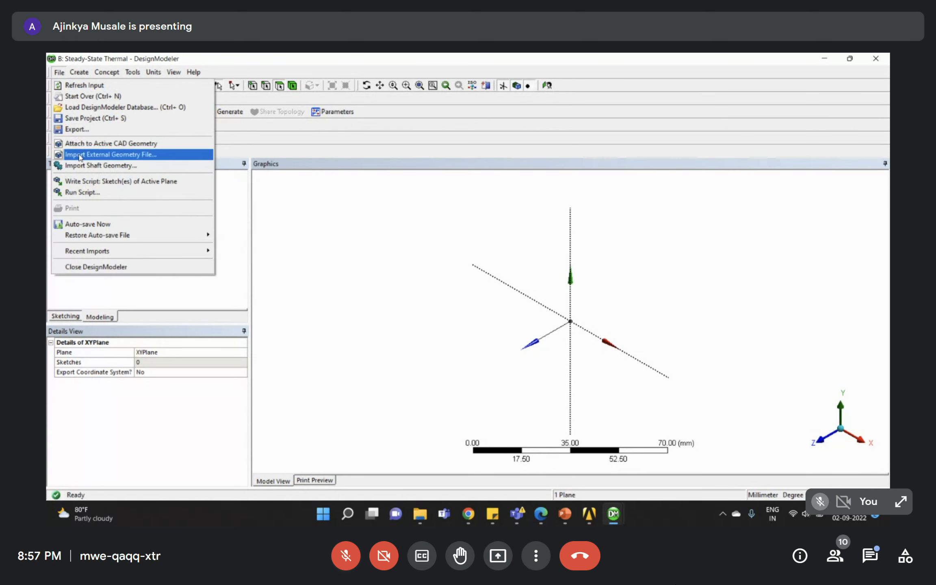
left_click(83, 154)
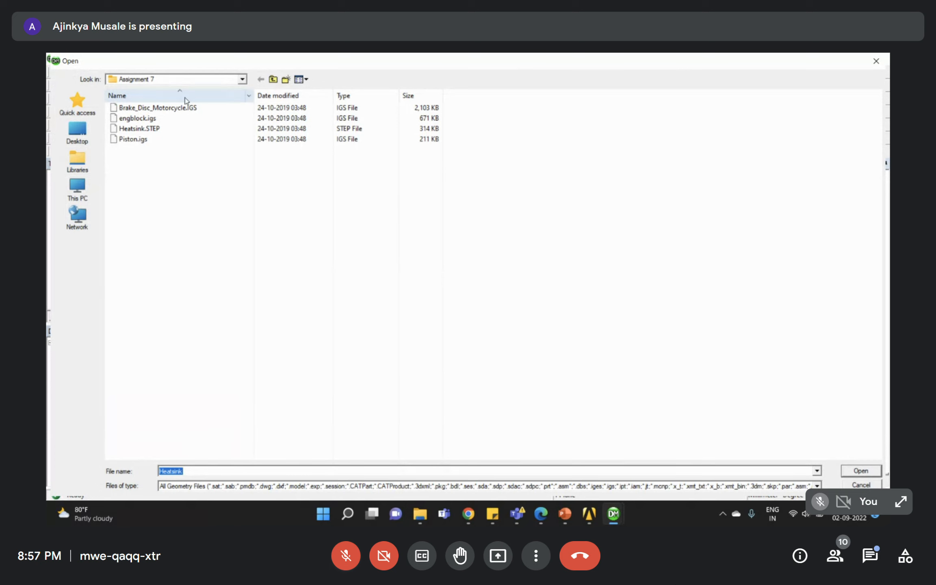
left_click(172, 110)
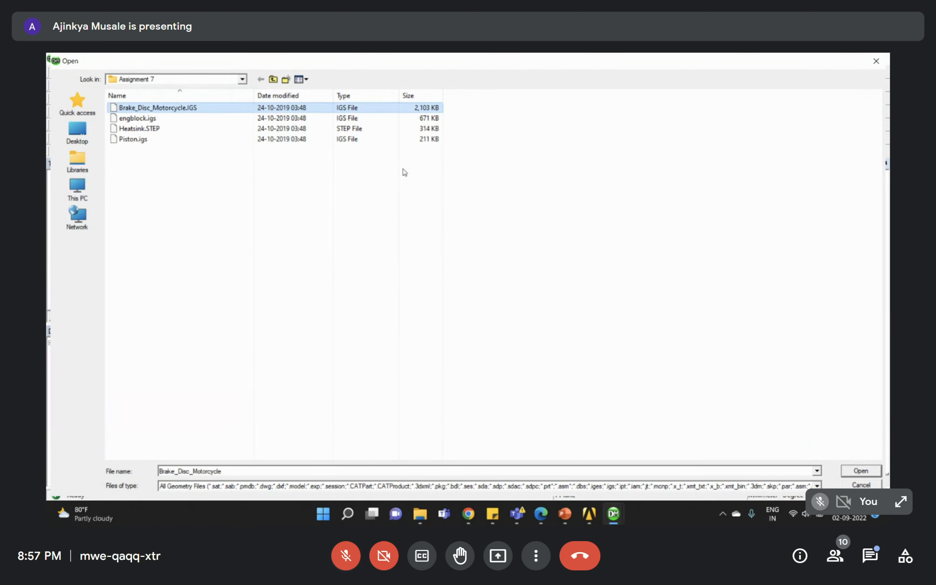
left_click(861, 472)
left_click(230, 112)
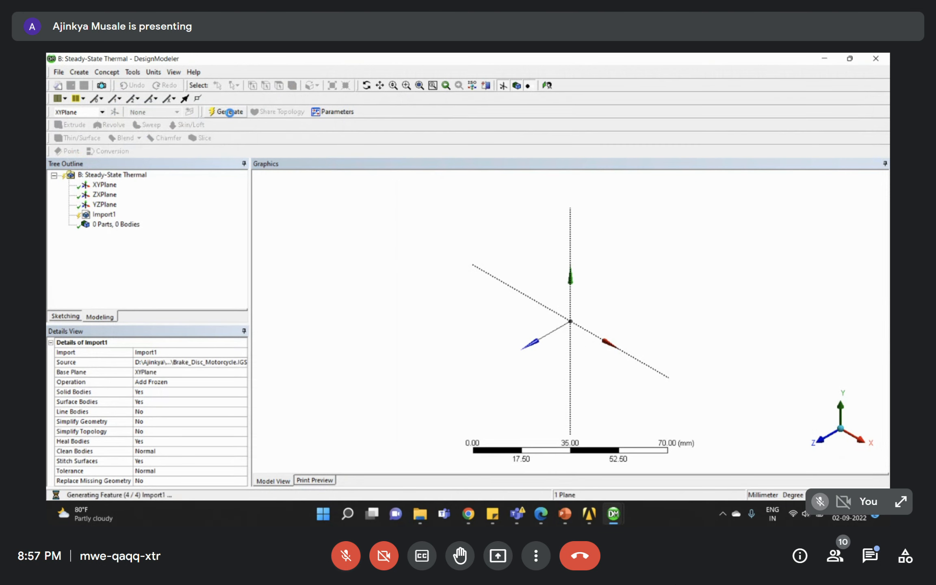
- Turn off Frozen Body Transparency for the imported brake disc
middle_click_drag(528, 294, 601, 301)
left_click(174, 72)
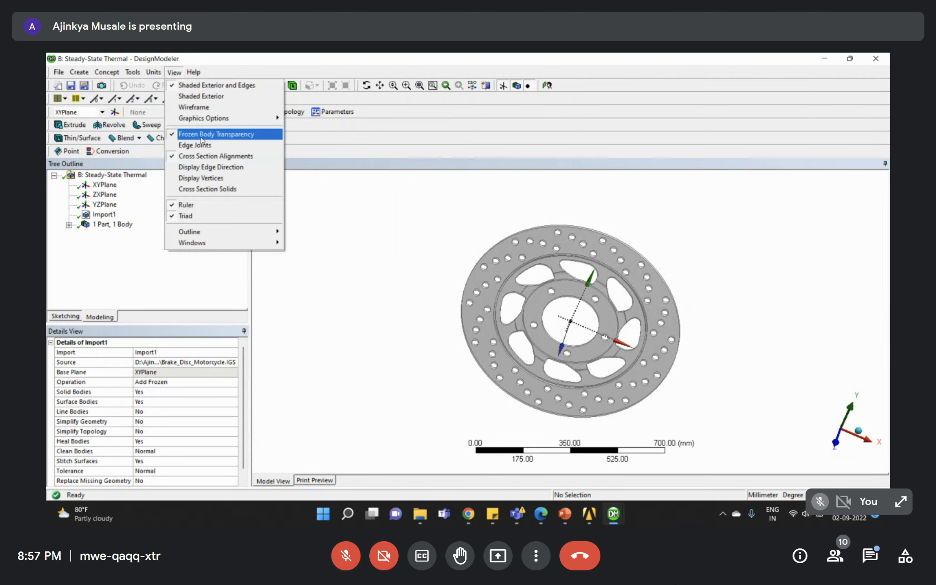
left_click(203, 134)
- Inspect the brake disc's face around the hub and the circular step inside the perforated outer band
middle_click_drag(536, 277, 554, 247)
scroll(635, 360, "up", 5)
middle_click_drag(635, 359, 509, 279)
left_click(487, 280)
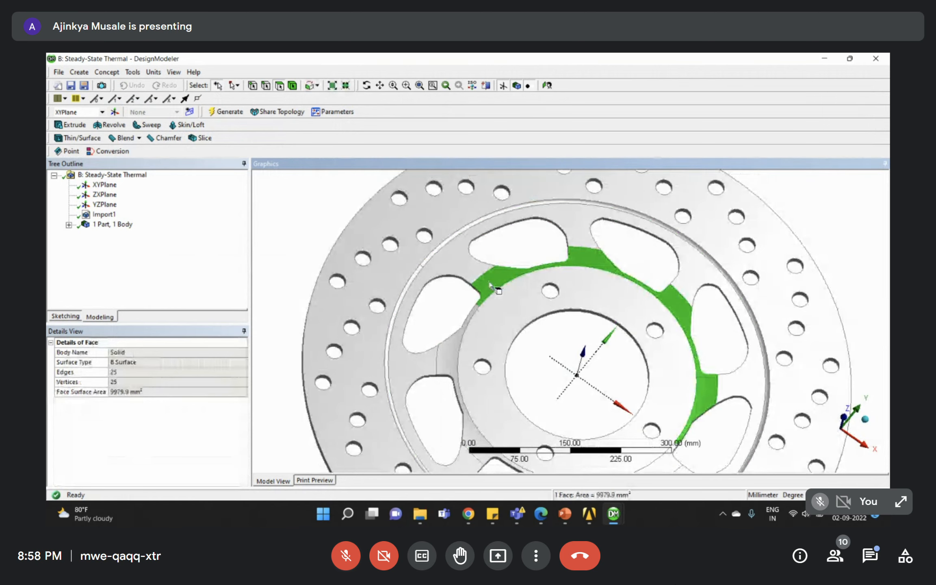
left_click(444, 294)
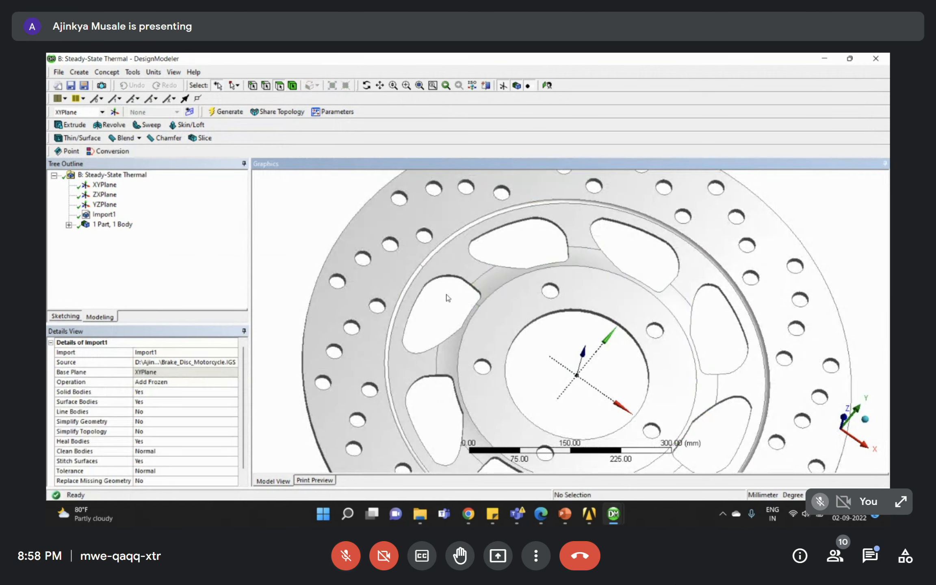
middle_click_drag(445, 295, 418, 276)
scroll(409, 255, "up", 5)
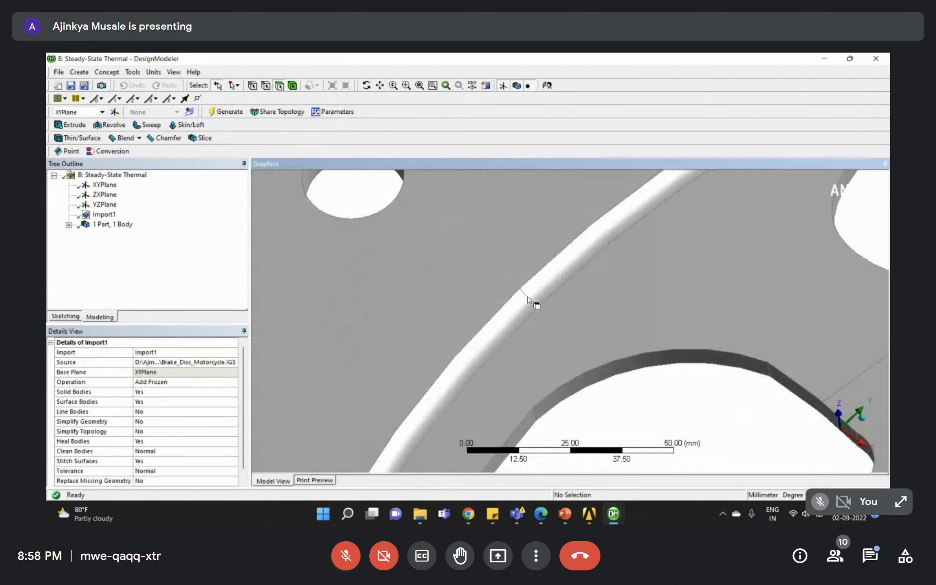
- Examine the whole brake disc from both sides, including its perforated outer band, cut-outs and hub
scroll(522, 301, "down", 3)
mouse_move(628, 311)
middle_mouse_down()
mouse_move(588, 334)
mouse_move(632, 351)
mouse_move(556, 313)
mouse_move(309, 309)
middle_mouse_up()
scroll(631, 352, "down", 5)
scroll(658, 335, "up", 5)
scroll(576, 310, "down", 3)
middle_click_drag(576, 309, 433, 290)
scroll(692, 275, "down", 3)
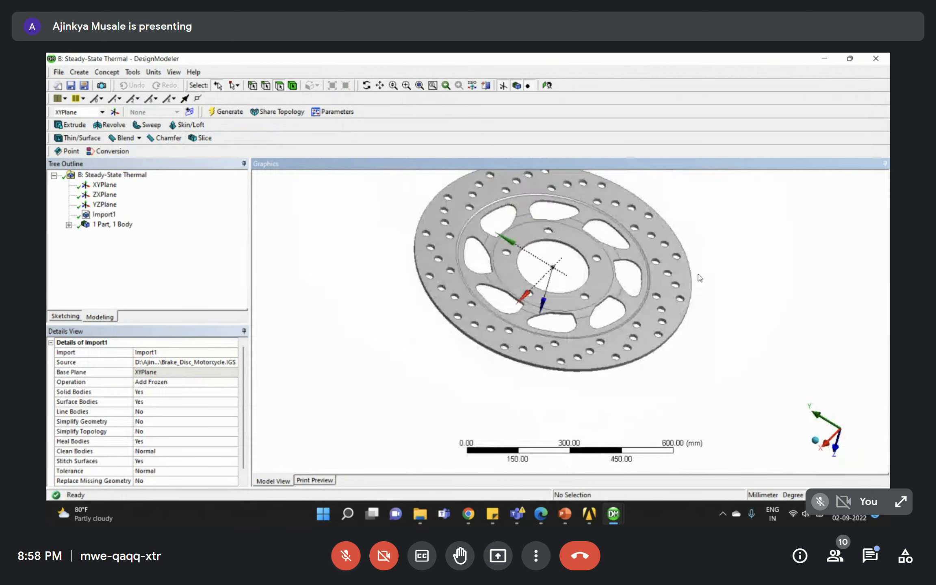
right_click_drag(441, 184, 700, 377)
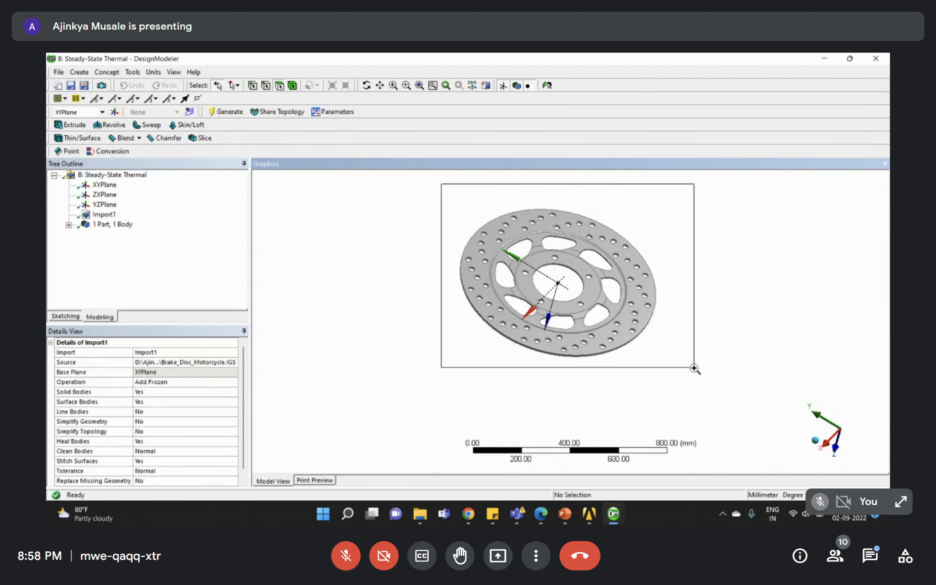
mouse_move(593, 340)
middle_mouse_down()
mouse_move(583, 354)
mouse_move(587, 338)
middle_mouse_up()
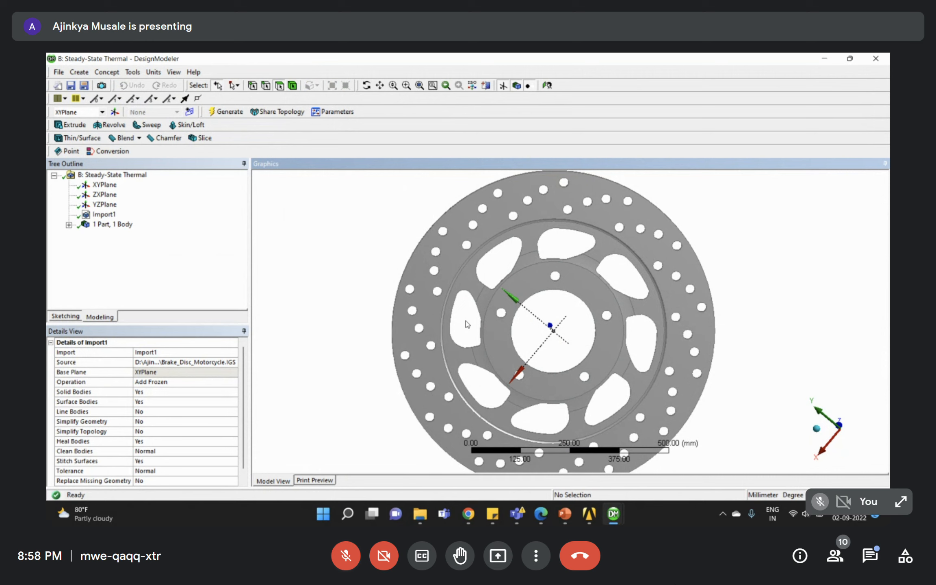
mouse_move(487, 363)
middle_mouse_down()
mouse_move(632, 184)
mouse_move(669, 202)
mouse_move(570, 319)
mouse_move(523, 237)
mouse_move(504, 266)
mouse_move(488, 247)
mouse_move(541, 338)
middle_mouse_up()
scroll(552, 354, "down", 2)
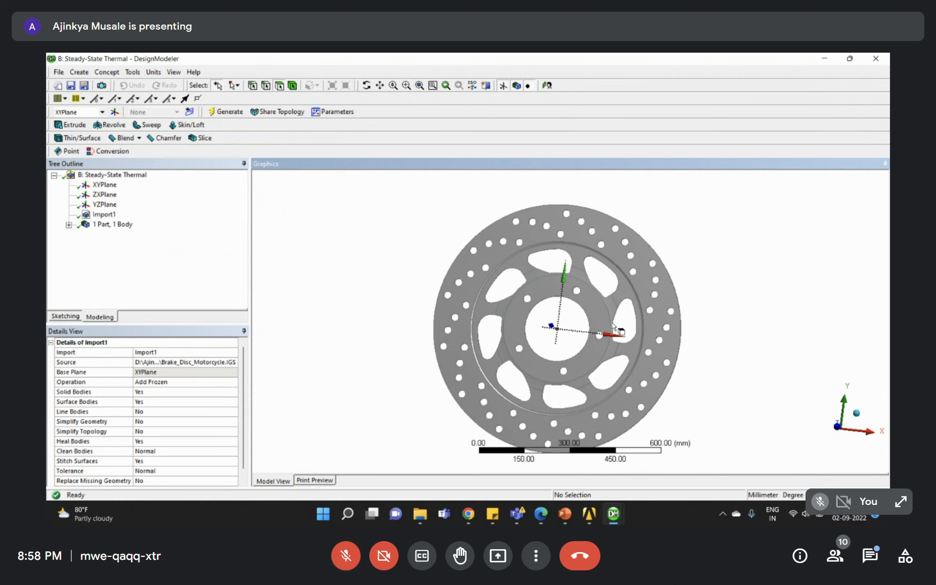
- Check the Workbench project schematic, return to system B's DesignModeler window and examine the disc's perforated outer band up close
left_click(593, 522)
mouse_move(614, 514)
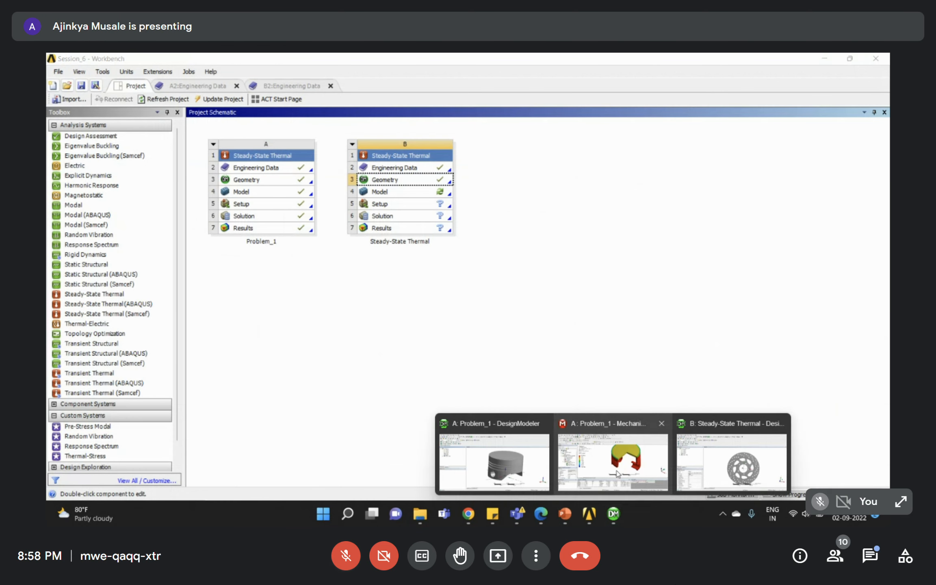
left_click(718, 451)
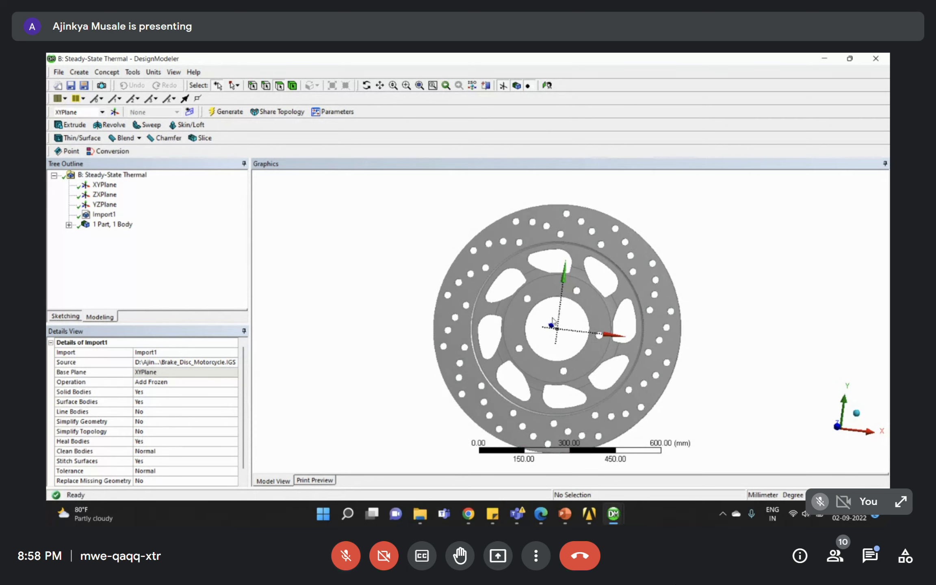
middle_click_drag(557, 303, 593, 331)
right_click_drag(472, 231, 587, 334)
scroll(438, 389, "down", 2)
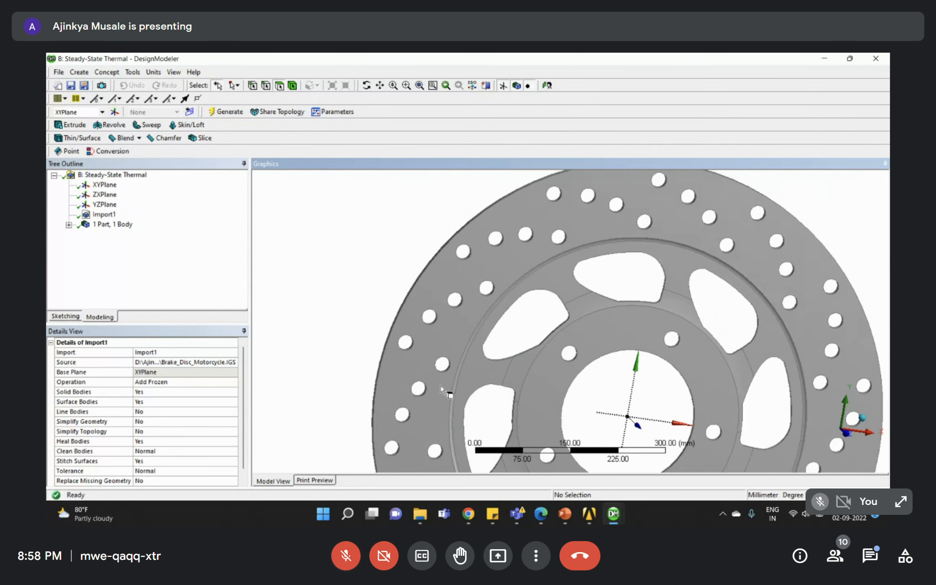
- Examine the circular step between the brake disc's perforated outer band and inner cut-outs up close, and the whole disc
middle_click_drag(478, 397, 427, 360)
right_click_drag(427, 360, 491, 396)
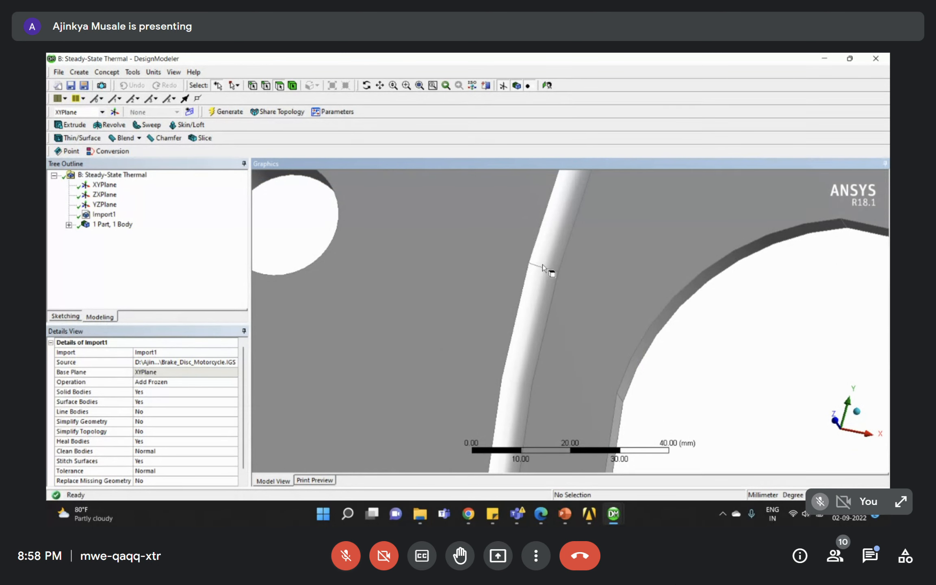
scroll(543, 264, "down", 10)
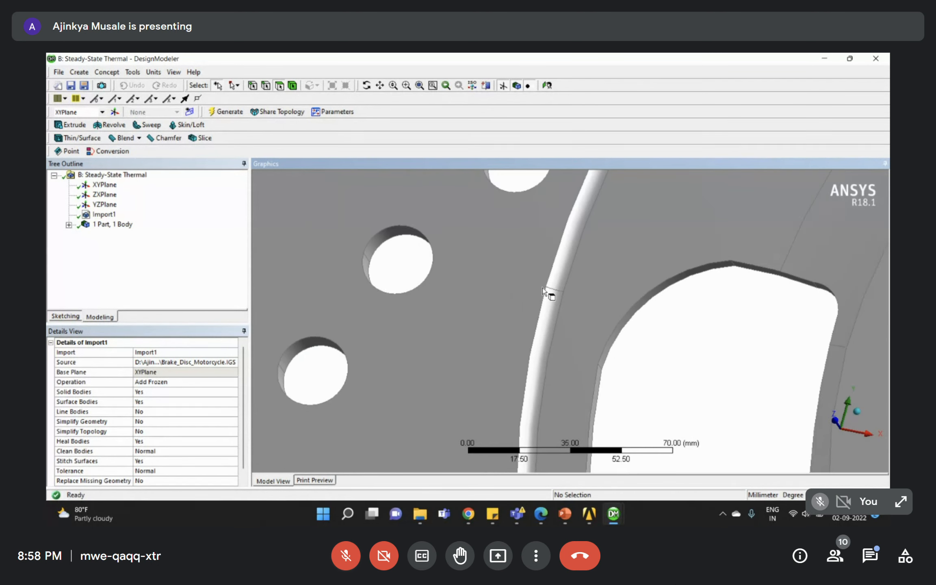
middle_click_drag(632, 288, 656, 292)
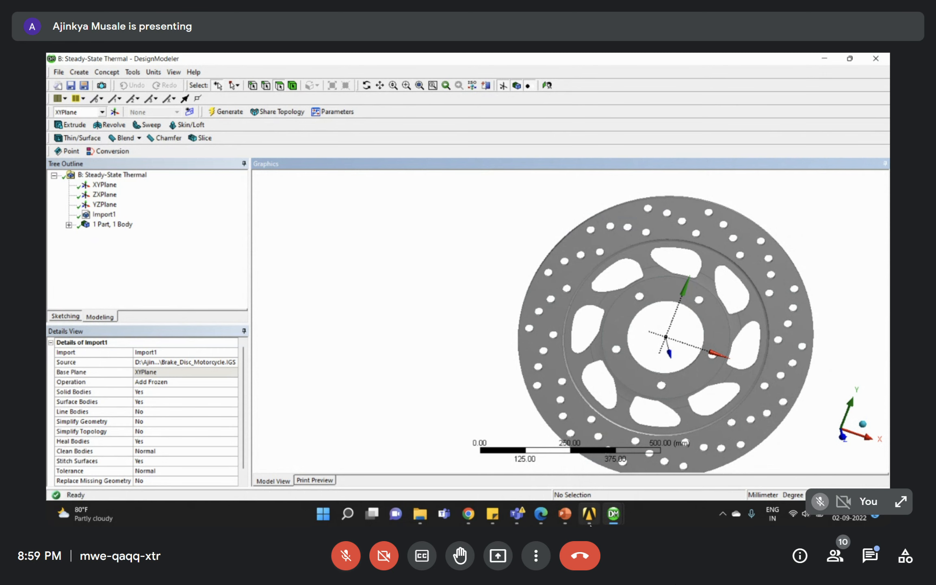
- Switch to the Workbench project schematic and open the Model of Steady-State Thermal system B in Mechanical
left_click(589, 514)
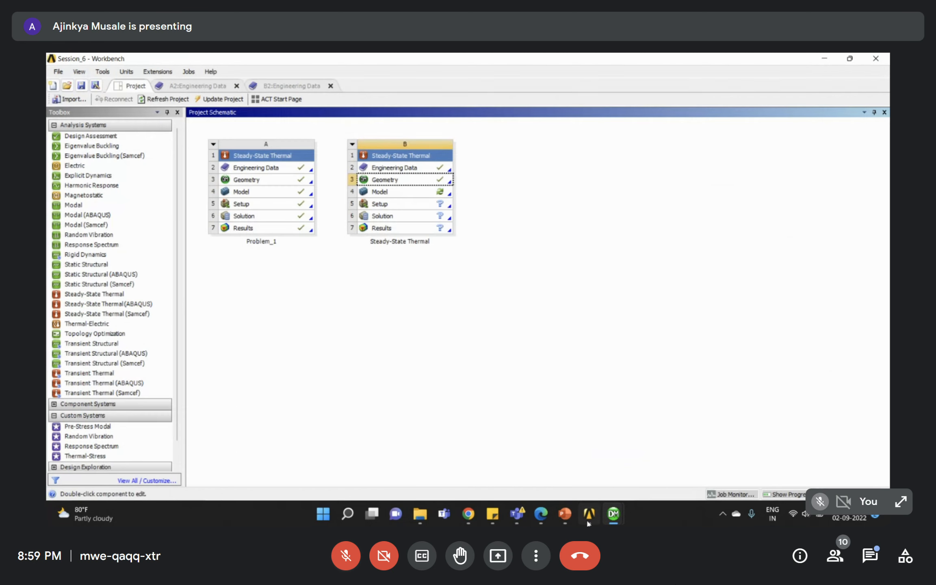
left_click(394, 195)
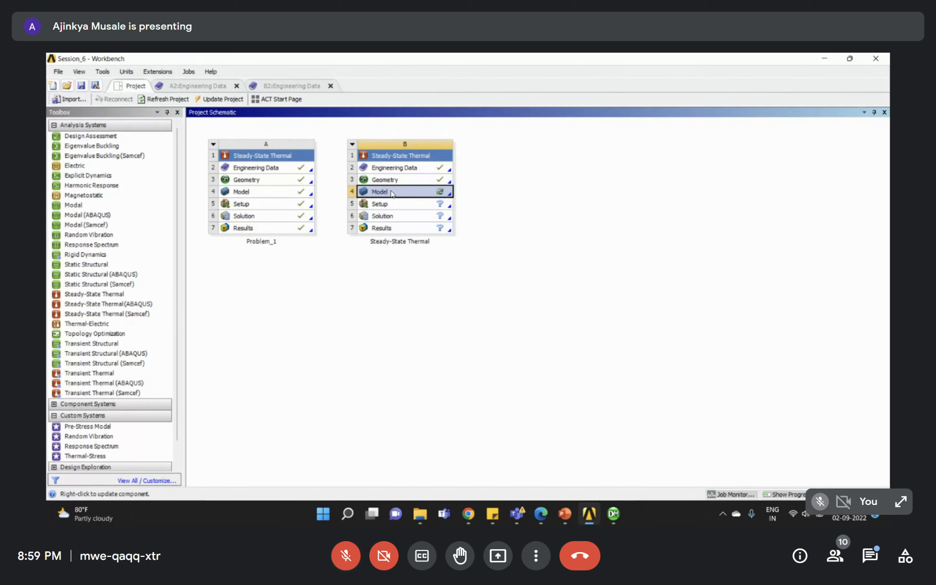
double_click(392, 193)
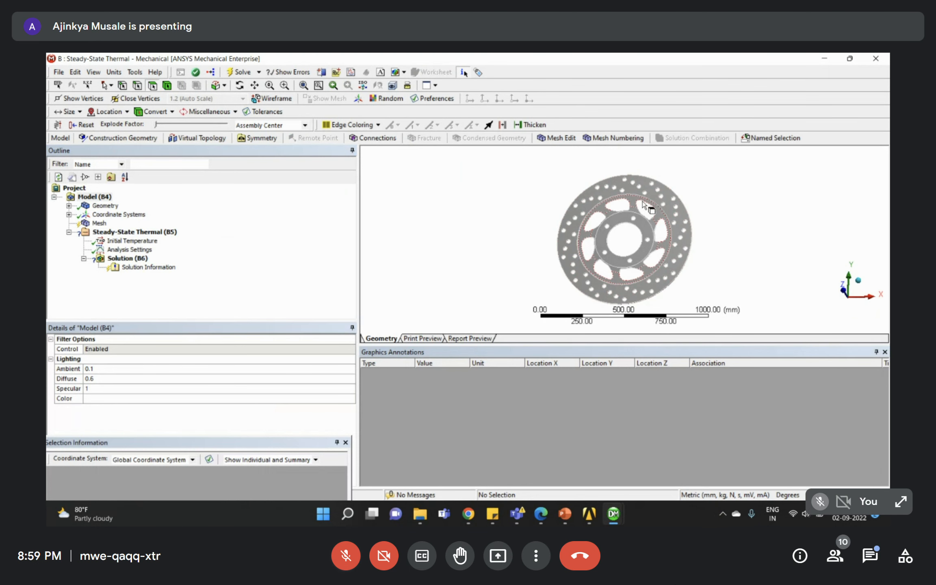
- Set the units to Metric (mm, kg, N, s, mV, mA) and show the details of the Solid body under Geometry
left_click(115, 72)
left_click(133, 108)
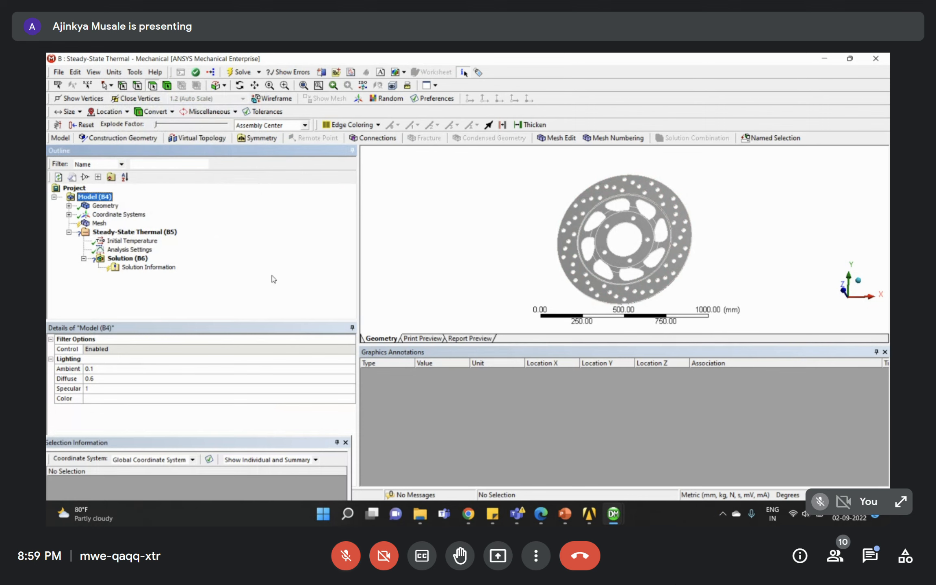
left_click(69, 205)
left_click(113, 214)
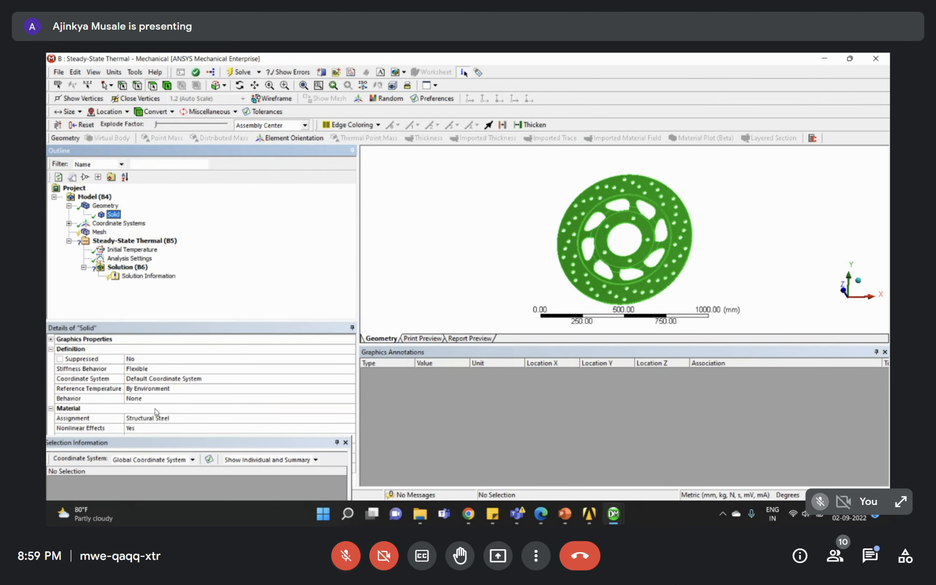
- Set the mesh element size to 10 mm and generate the brake disc's mesh
left_click(100, 231)
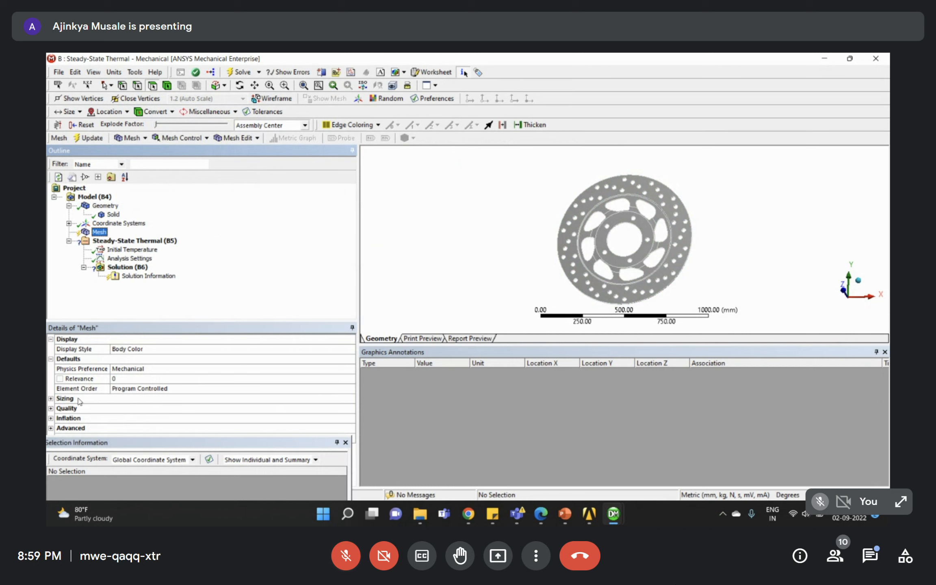
left_click(51, 398)
left_click(138, 428)
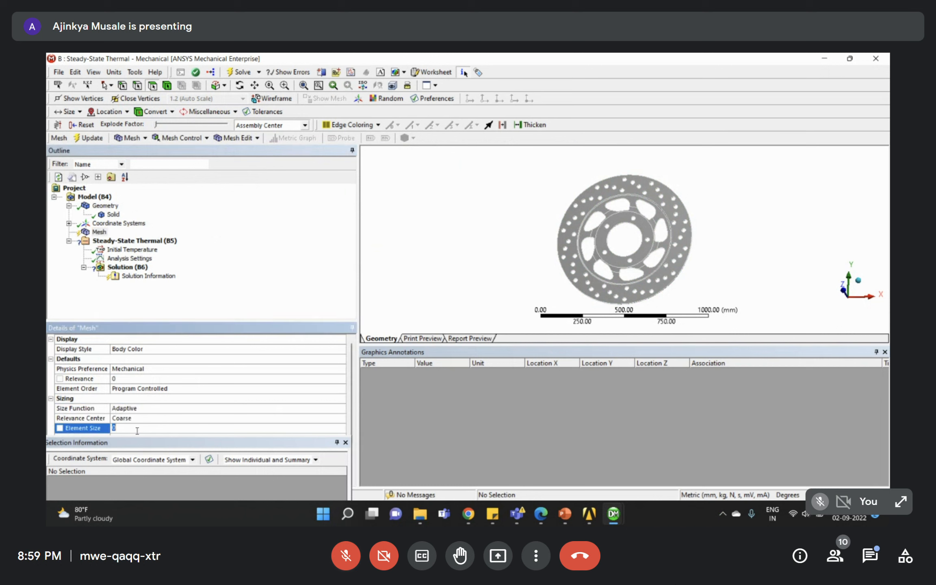
type("10")
key("Return")
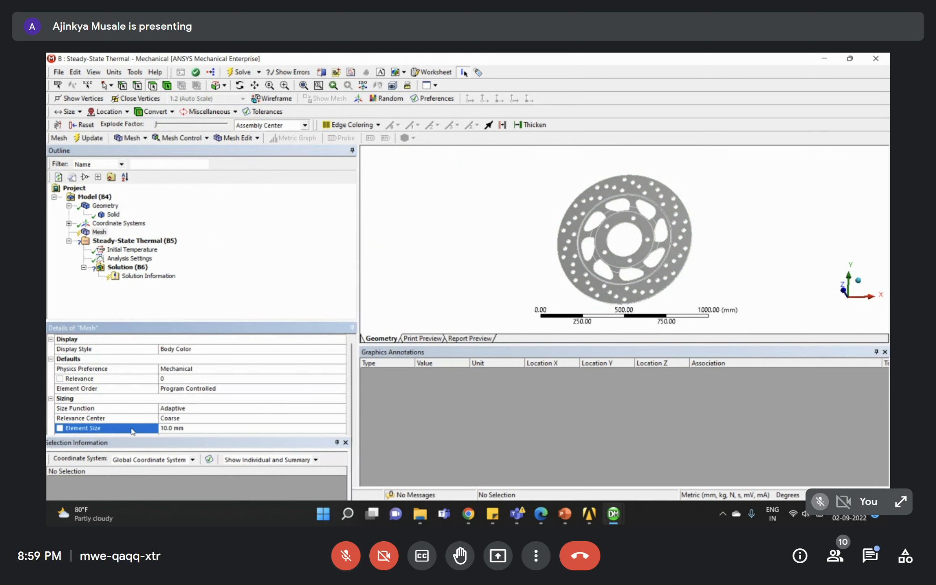
right_click(99, 232)
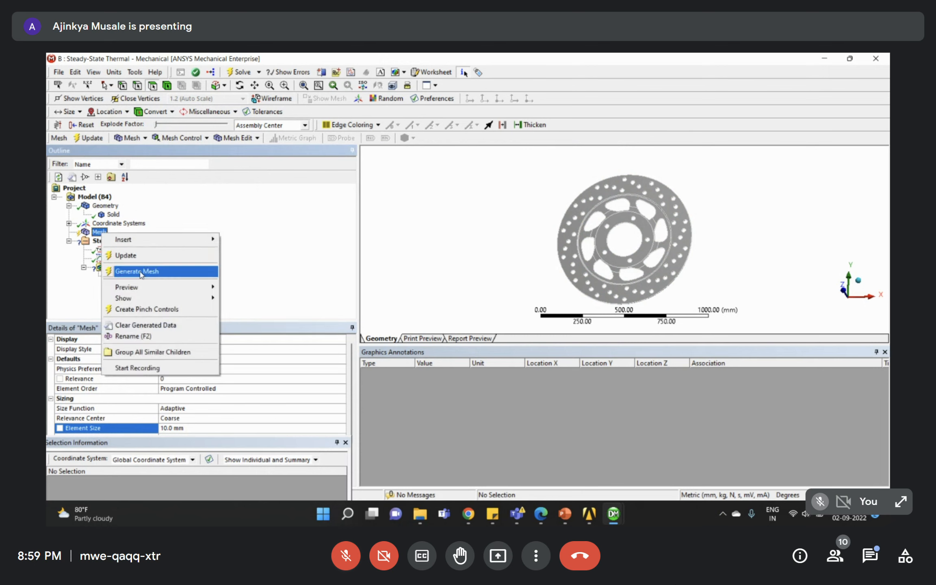
left_click(141, 275)
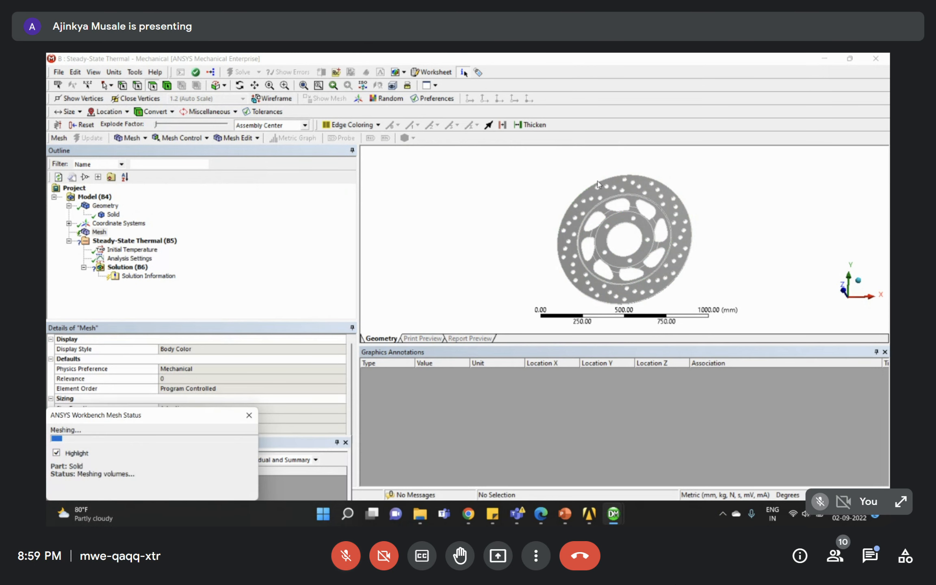
scroll(695, 286, "up", 3)
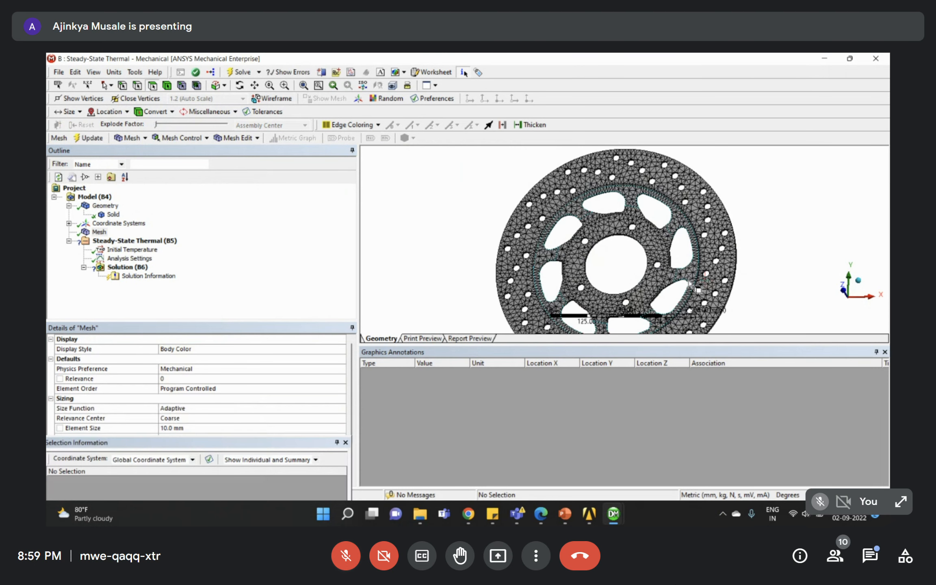
scroll(695, 287, "down", 4)
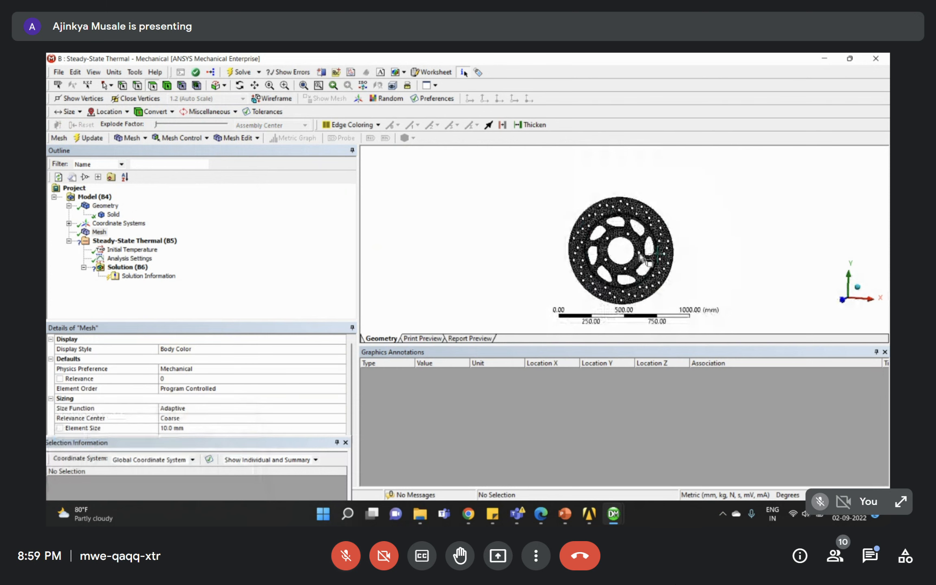
left_click(99, 231)
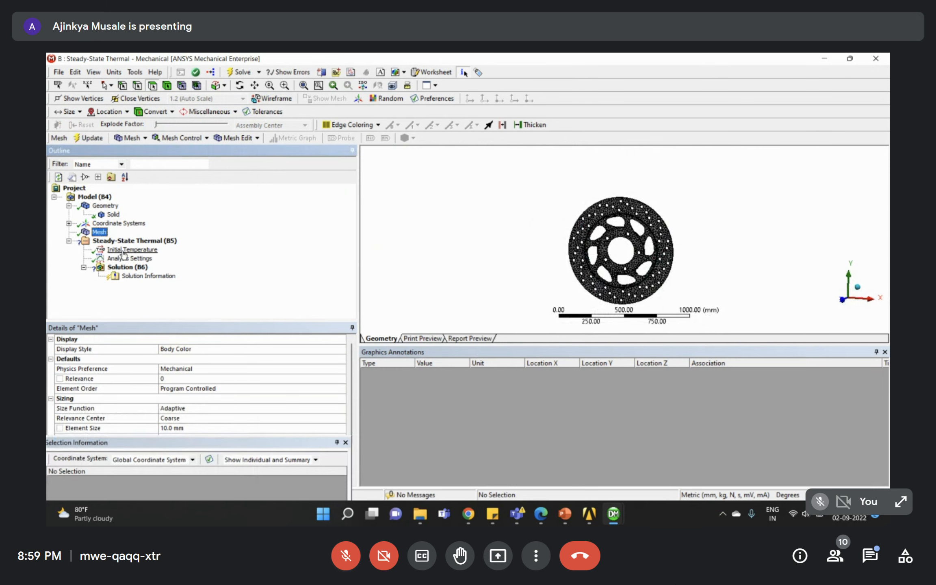
- Insert a Temperature load under Steady-State Thermal (B5)
left_click(134, 241)
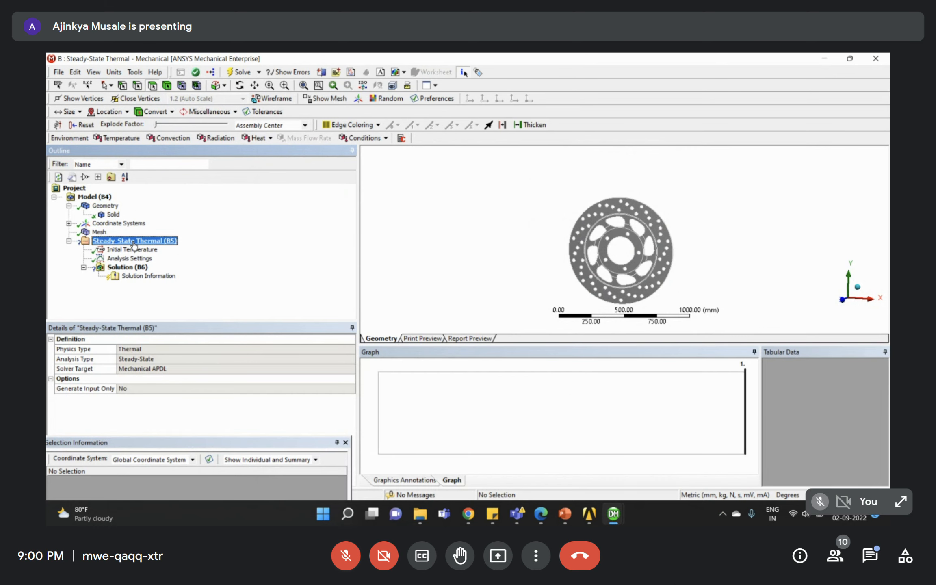
right_click(134, 243)
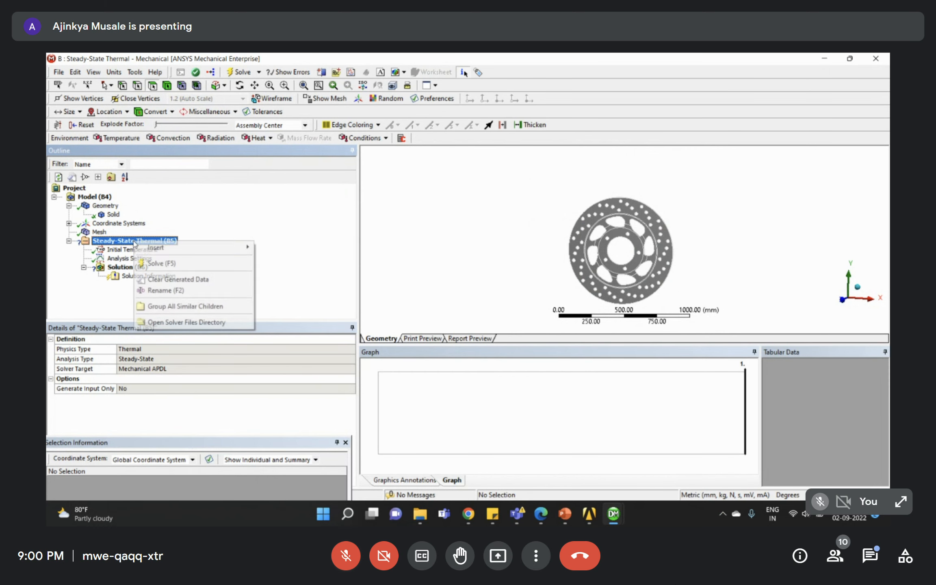
mouse_move(182, 247)
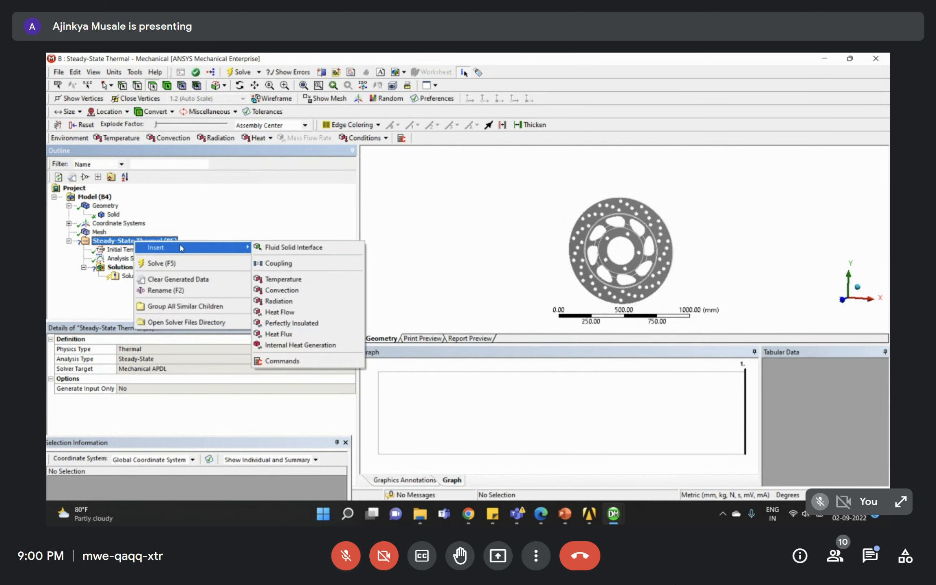
left_click(293, 279)
- Scope the temperature load to the two opposite faces of the brake disc's perforated outer band
left_click_drag(593, 173, 703, 279)
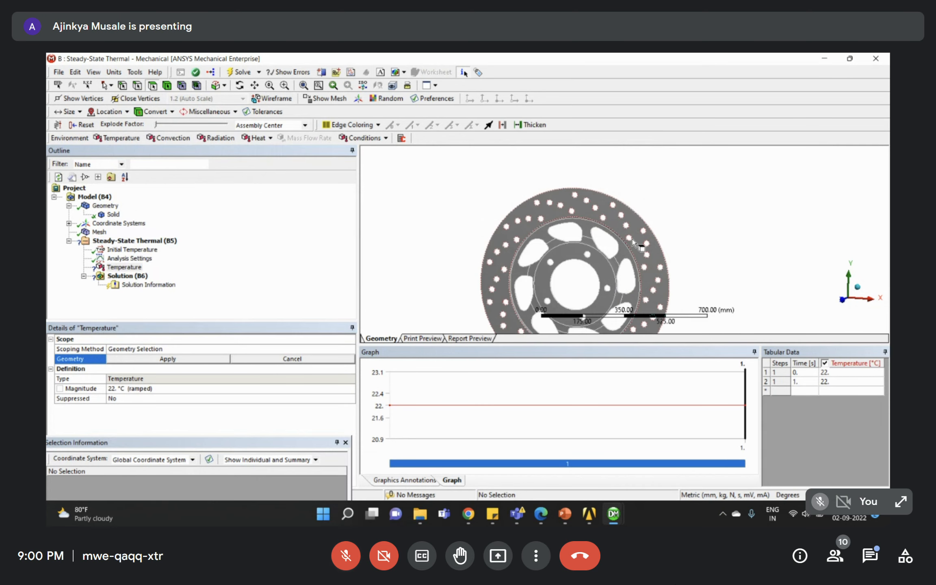
left_click(547, 519)
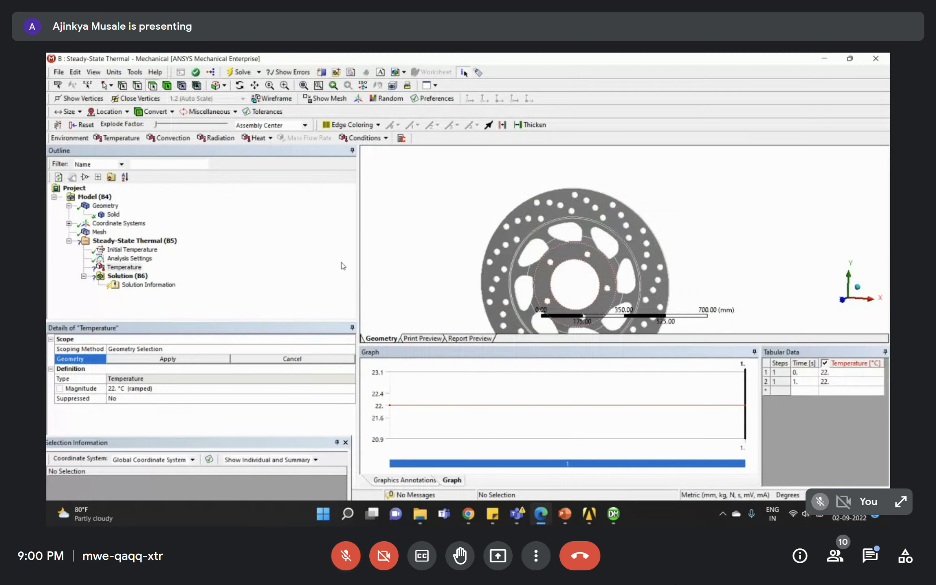
left_click(827, 61)
left_click(530, 206)
middle_click_drag(530, 206, 452, 236)
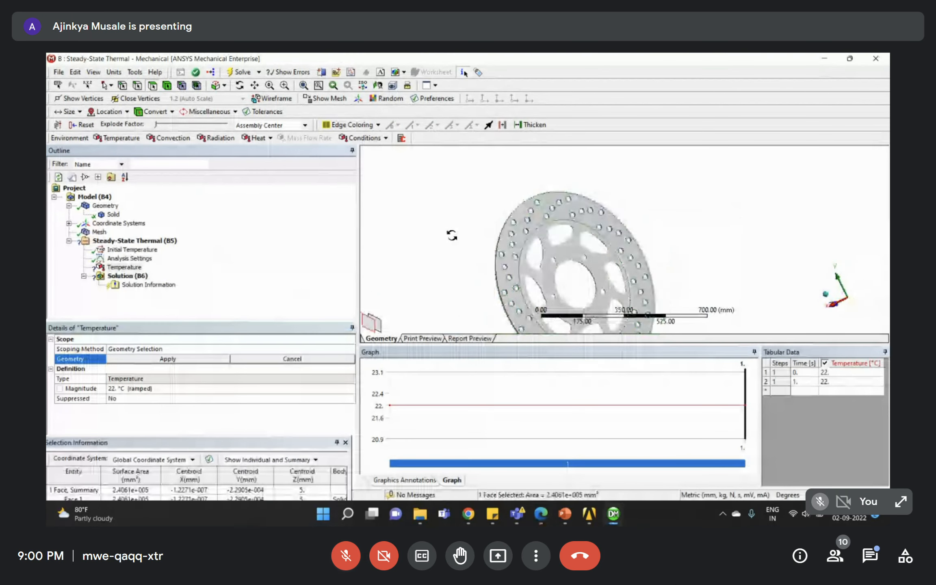
left_click(546, 202, "ctrl")
middle_click_drag(546, 202, 556, 235)
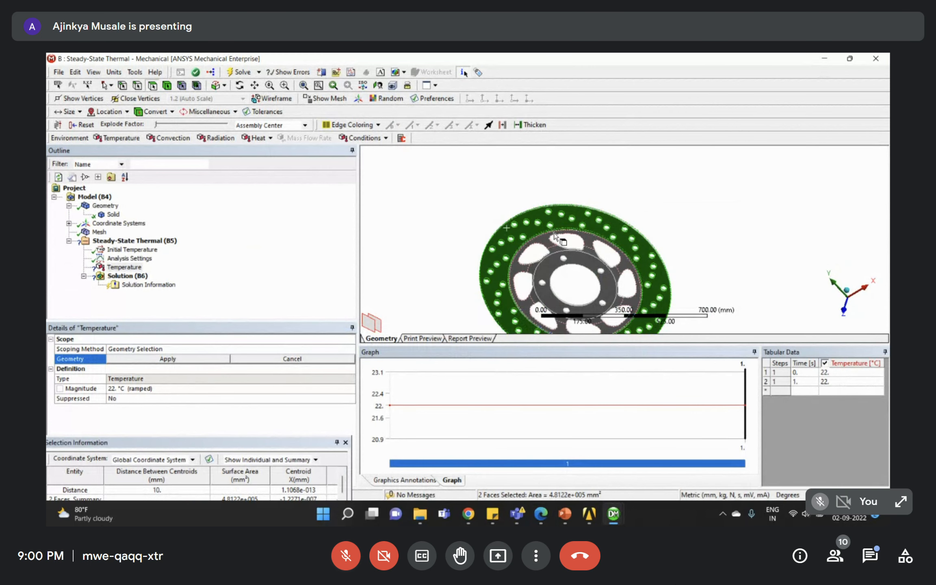
left_click(174, 360)
- Set the temperature load's magnitude to 200 °C
left_click(133, 388)
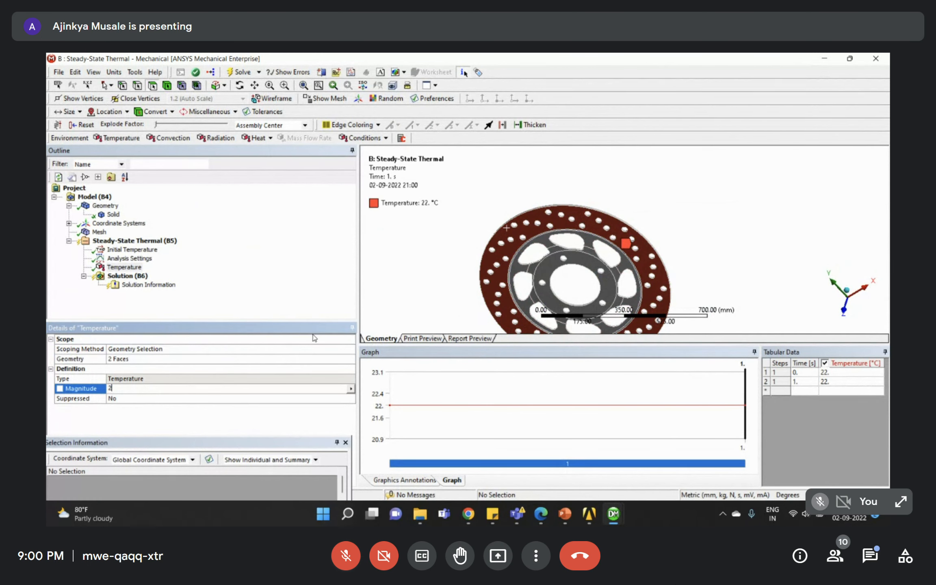
type("200")
key("Return")
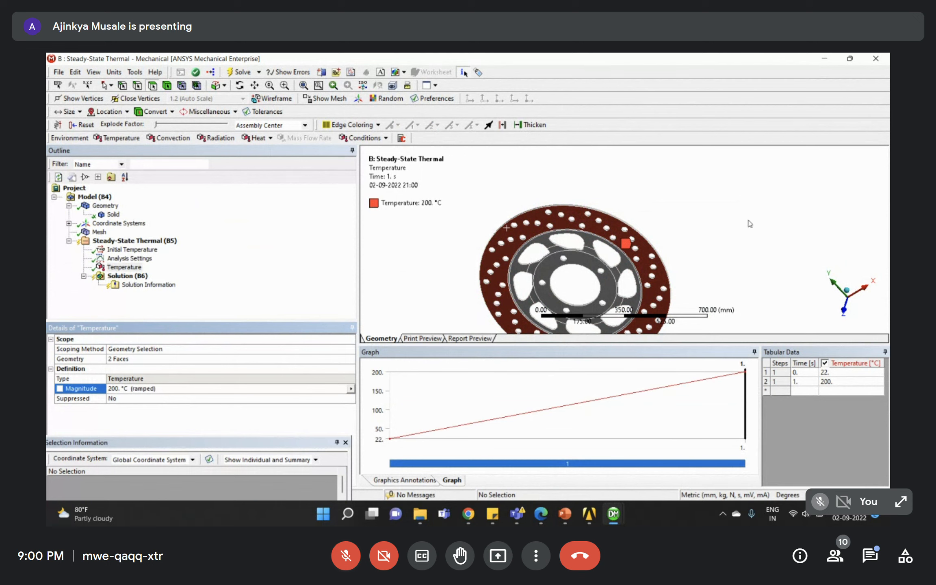
- Select all faces of the brake disc with box selection
scroll(696, 264, "down", 3)
left_click(215, 297)
middle_click_drag(624, 233, 486, 248)
right_click_drag(565, 217, 660, 285)
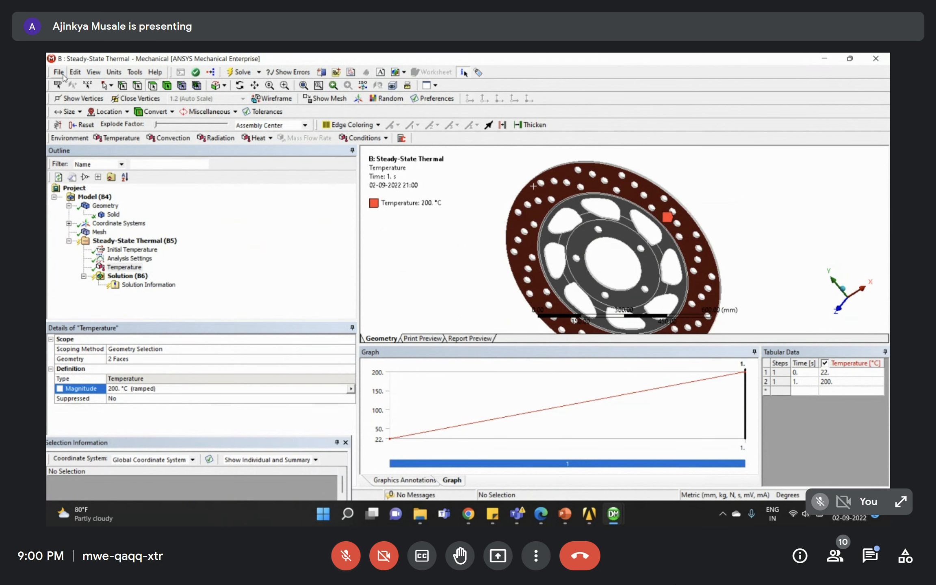
left_click(110, 86)
left_click(125, 109)
scroll(577, 181, "down", 5)
left_click_drag(572, 207, 682, 293)
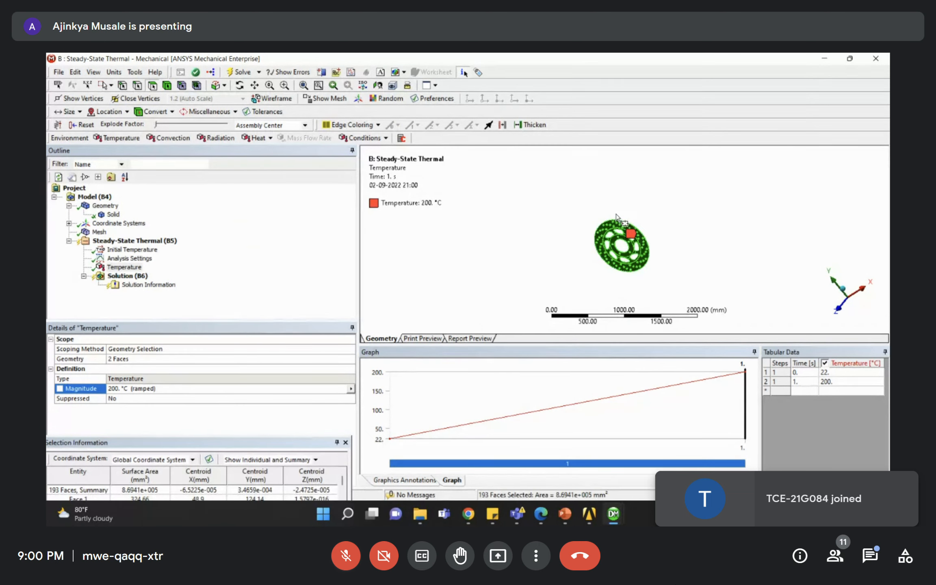
- Return to single selection and remove both flat faces of the perforated outer band from the selected disc faces
scroll(618, 239, "up", 5)
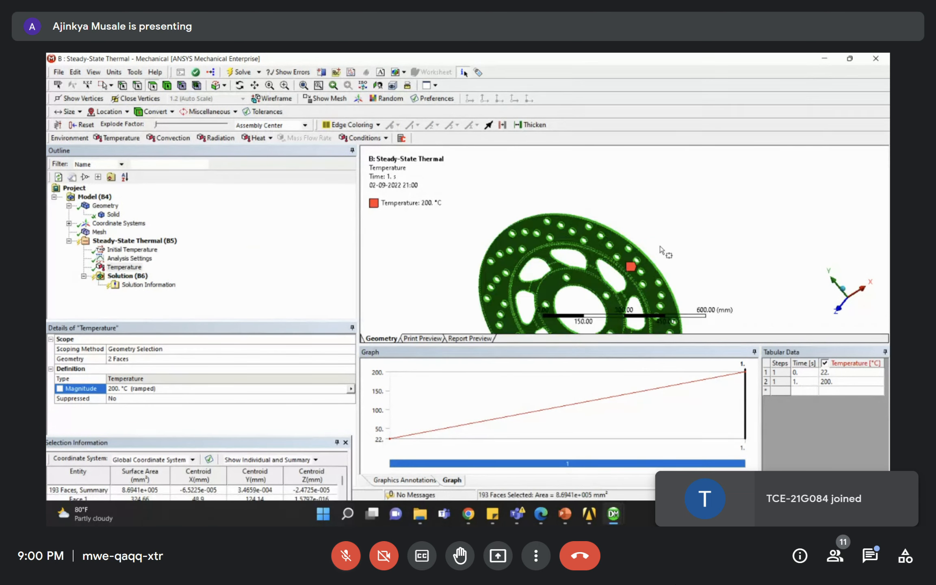
left_click(111, 85)
left_click(117, 99)
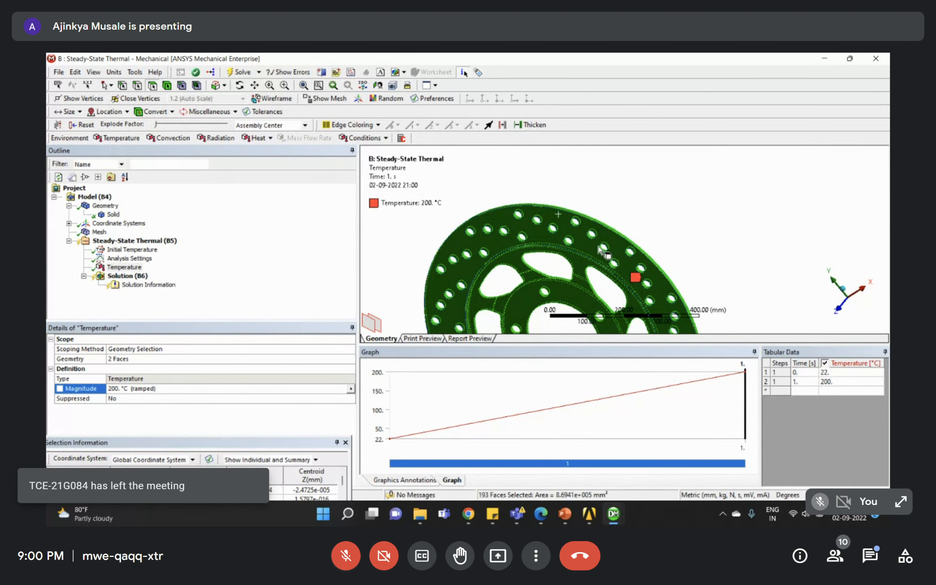
left_click(550, 219, "ctrl")
mouse_move(550, 220)
middle_mouse_down()
mouse_move(457, 246)
mouse_move(496, 250)
mouse_move(551, 231)
middle_mouse_up()
left_click(456, 245, "ctrl")
scroll(550, 230, "down", 4)
scroll(562, 227, "down", 3)
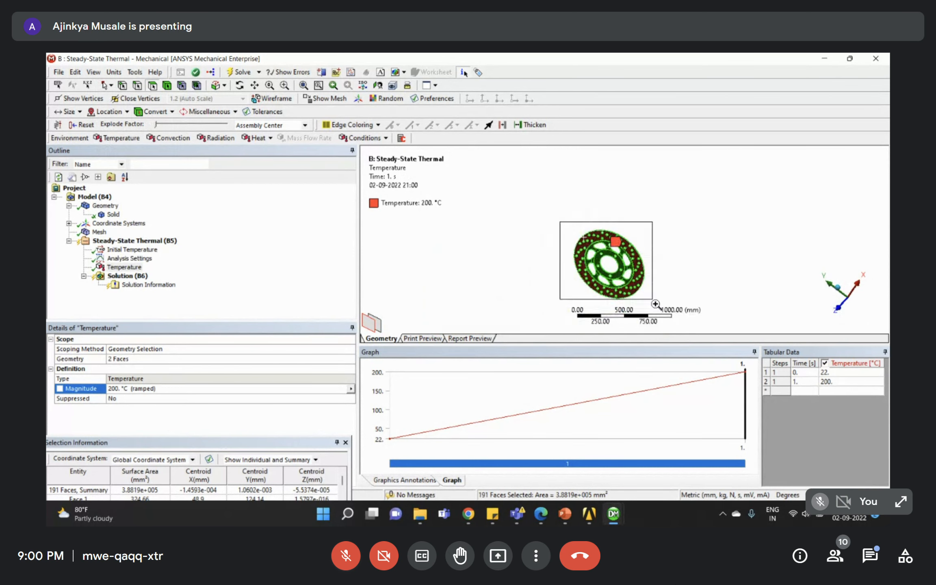
right_click_drag(556, 222, 670, 312)
middle_click_drag(624, 250, 686, 215)
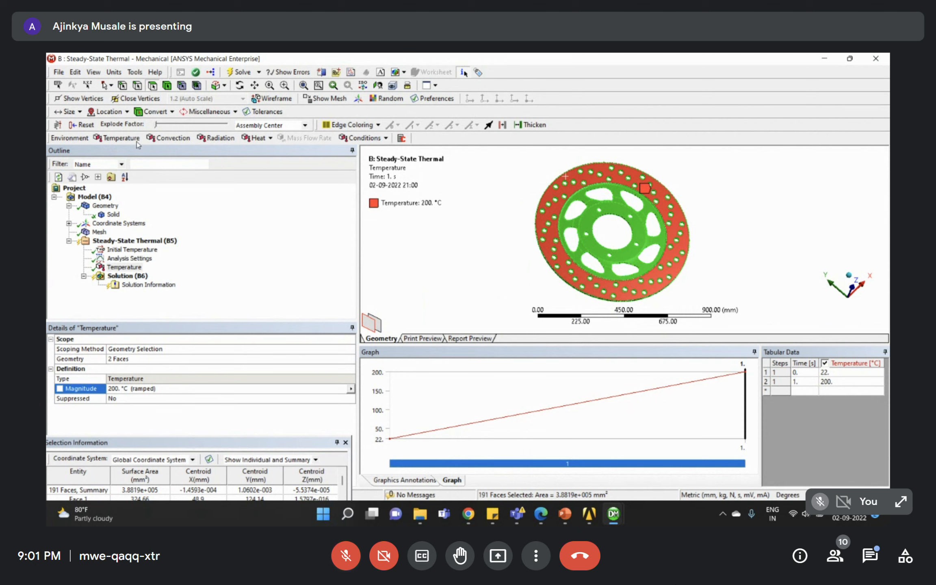
- Insert a Convection load on the selected disc faces and set its film coefficient to 0.2 W/mm²·°C
right_click(120, 241)
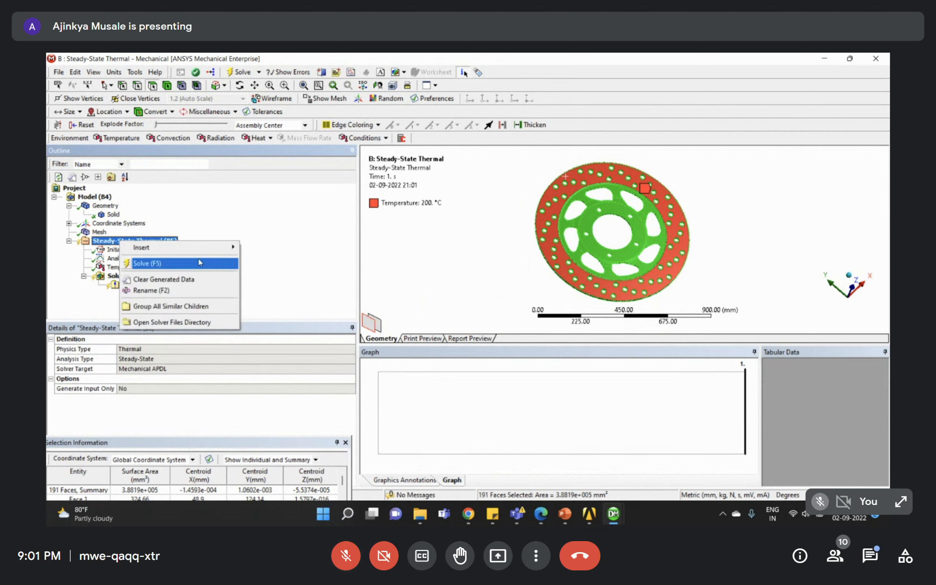
mouse_move(195, 253)
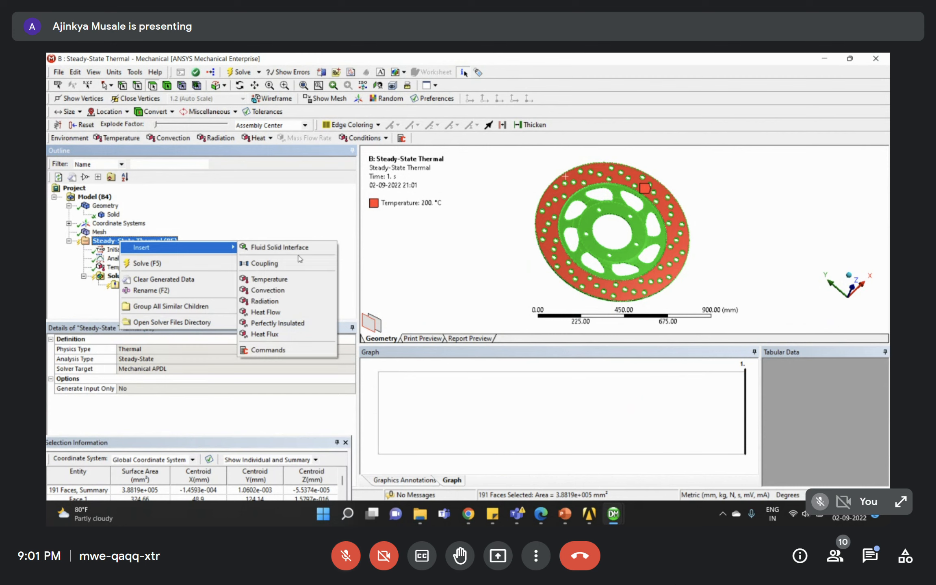
left_click(282, 290)
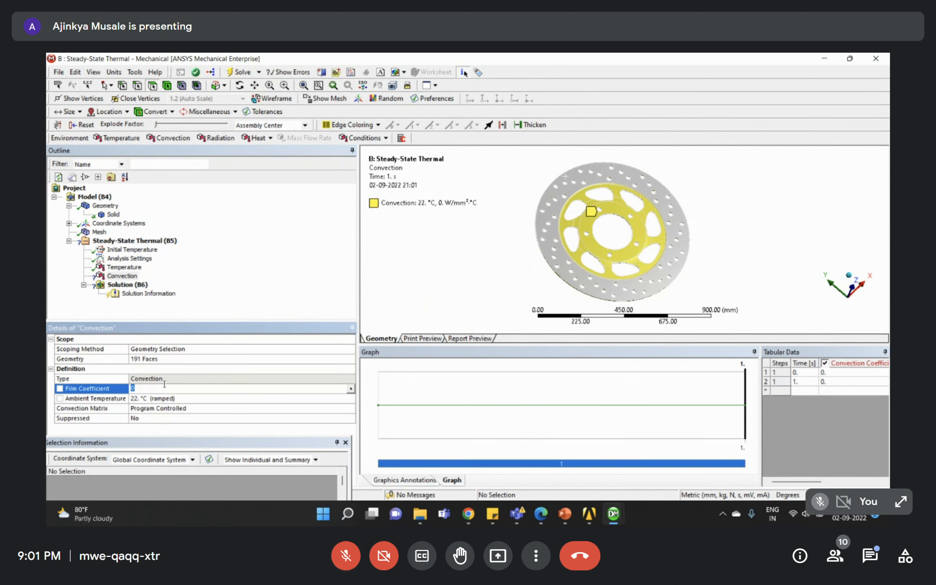
type("0.2")
key("Return")
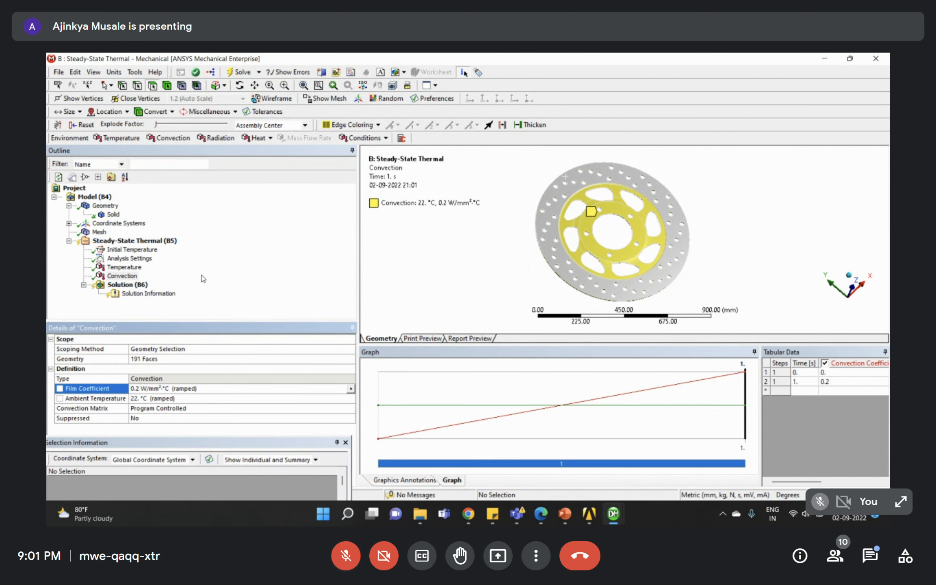
- Review the temperature and convection conditions of Problem Statement 2 in the assignment PDF, and return to ANSYS Mechanical
left_click(540, 517)
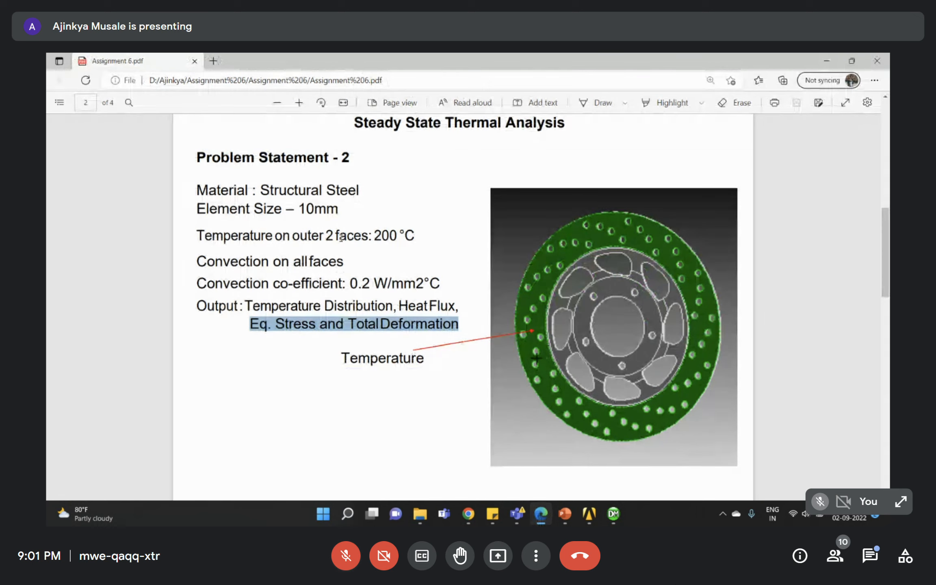
left_click_drag(442, 285, 194, 231)
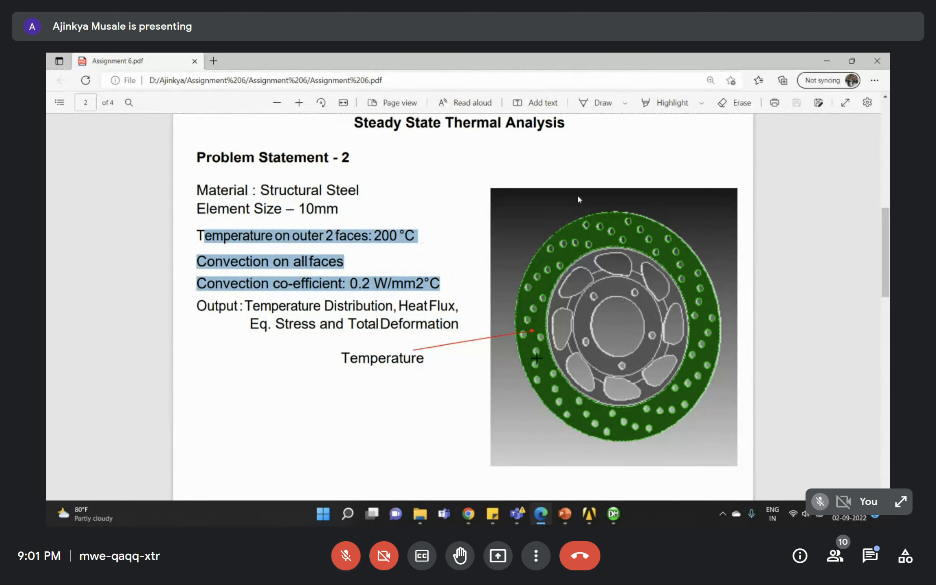
left_click(830, 61)
- Solve the steady-state thermal analysis of the brake disc and reset the window layout
left_click(119, 285)
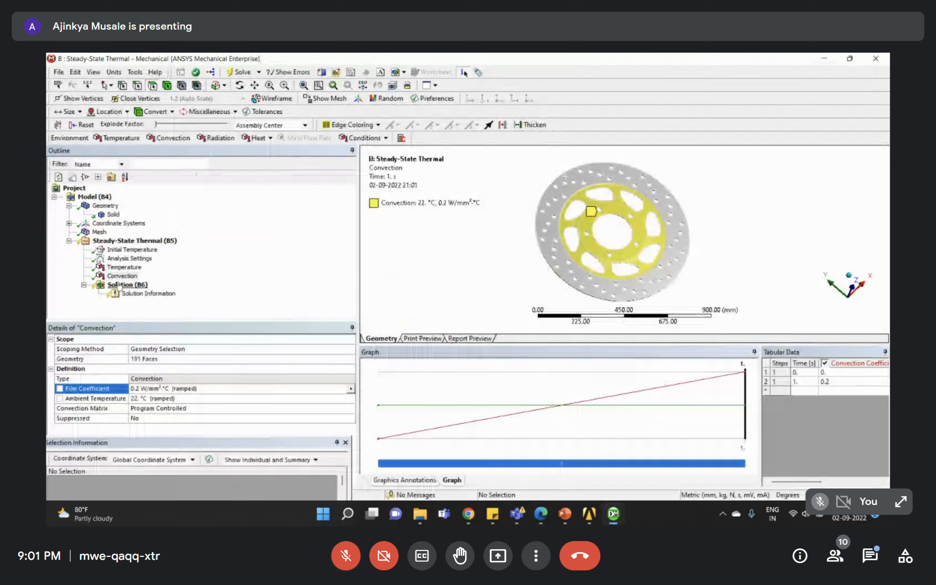
left_click(240, 71)
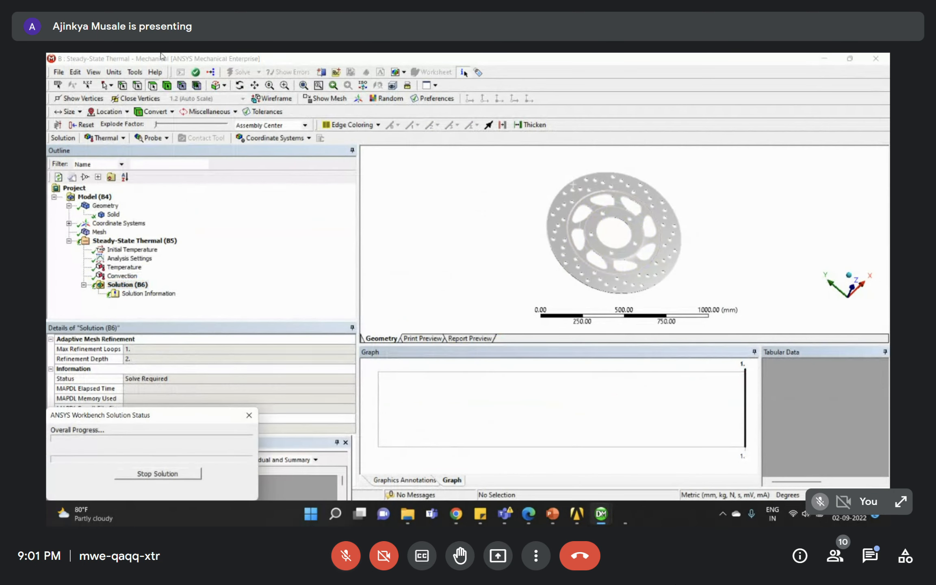
left_click(134, 72)
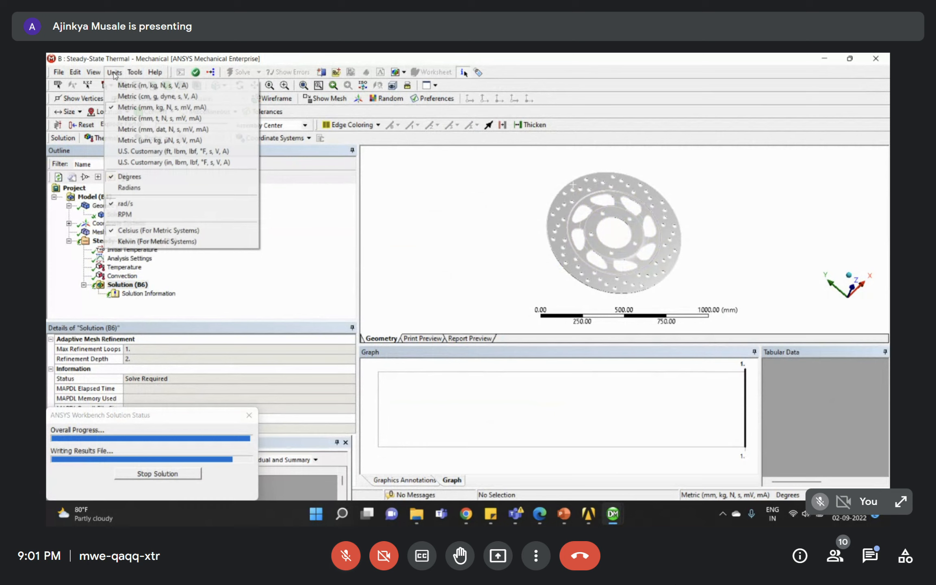
mouse_move(94, 72)
mouse_move(122, 282)
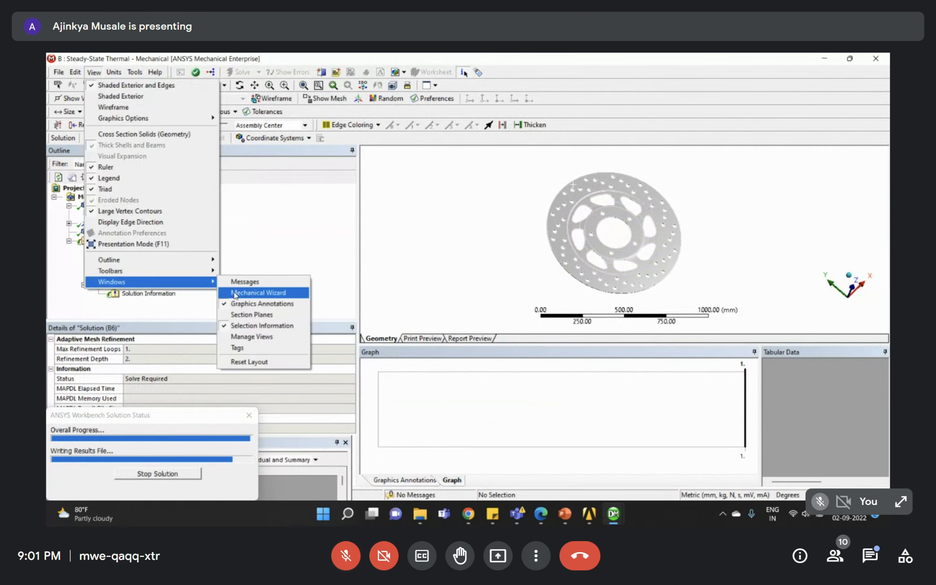
left_click(253, 361)
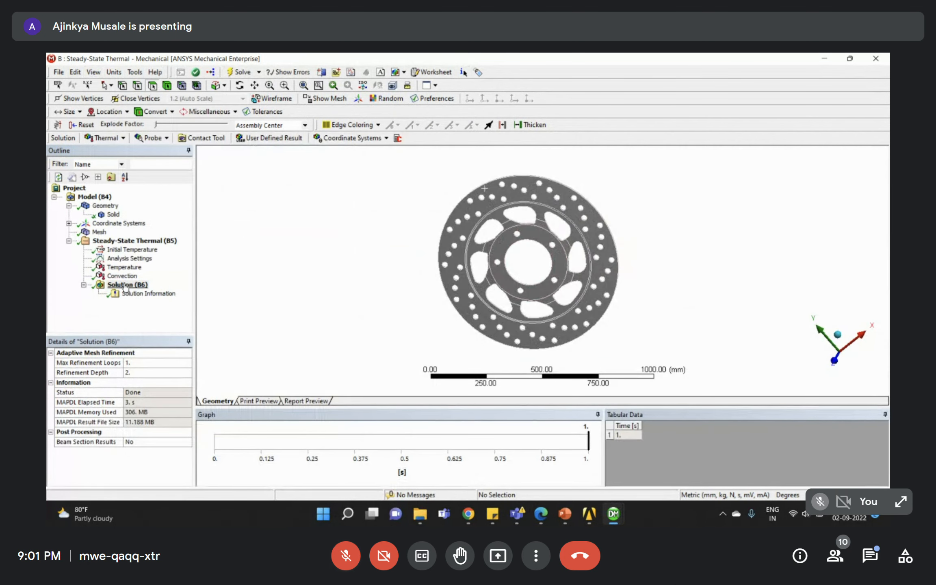
- Insert a thermal Temperature result for all bodies under the Solution
right_click(127, 285)
mouse_move(129, 289)
mouse_move(292, 289)
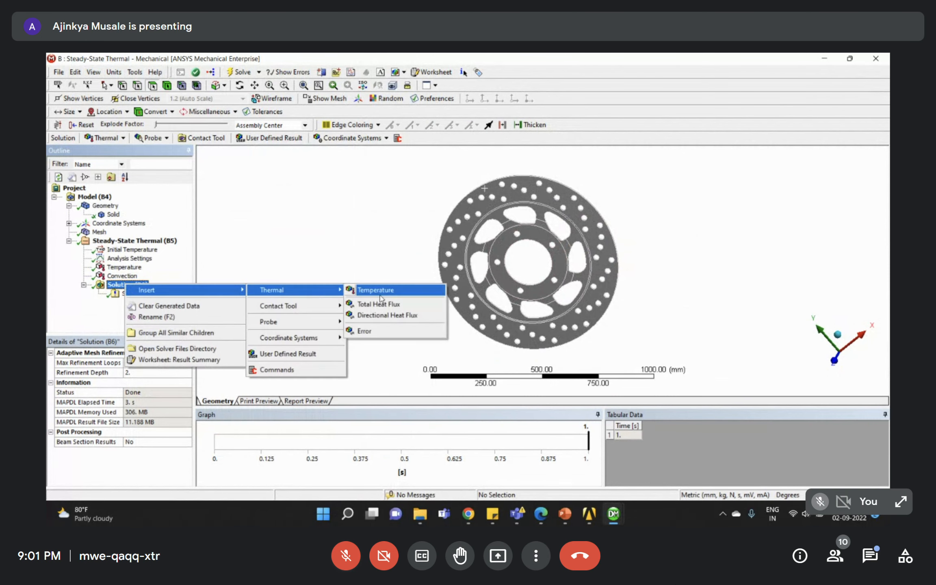
left_click(385, 291)
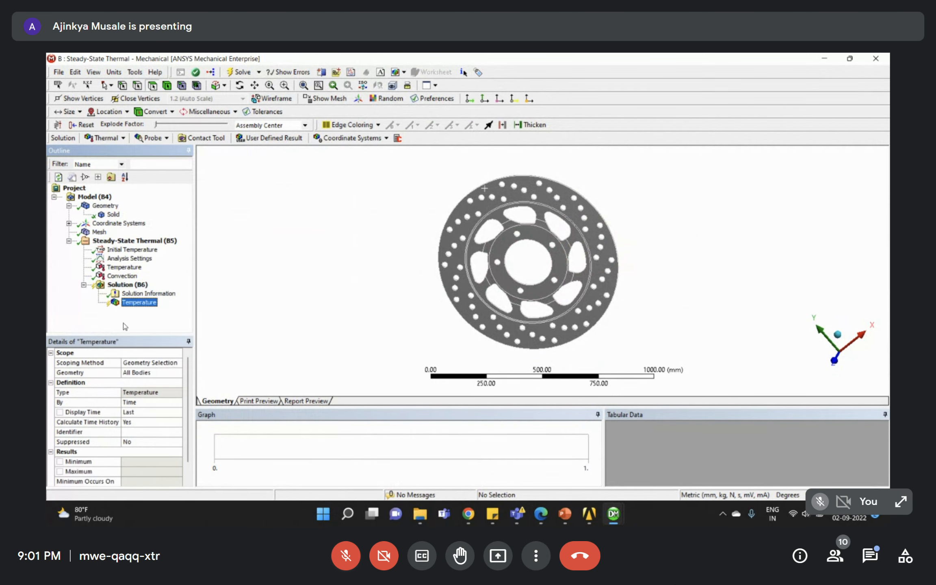
- Insert a Directional Heat Flux result under the Solution and set its orientation to the Z axis
right_click(135, 286)
mouse_move(187, 293)
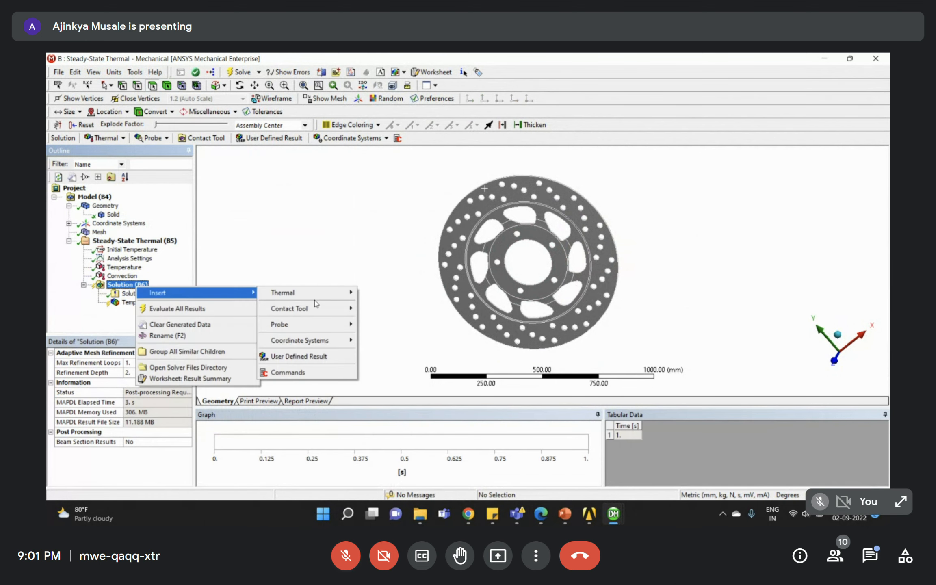
mouse_move(309, 293)
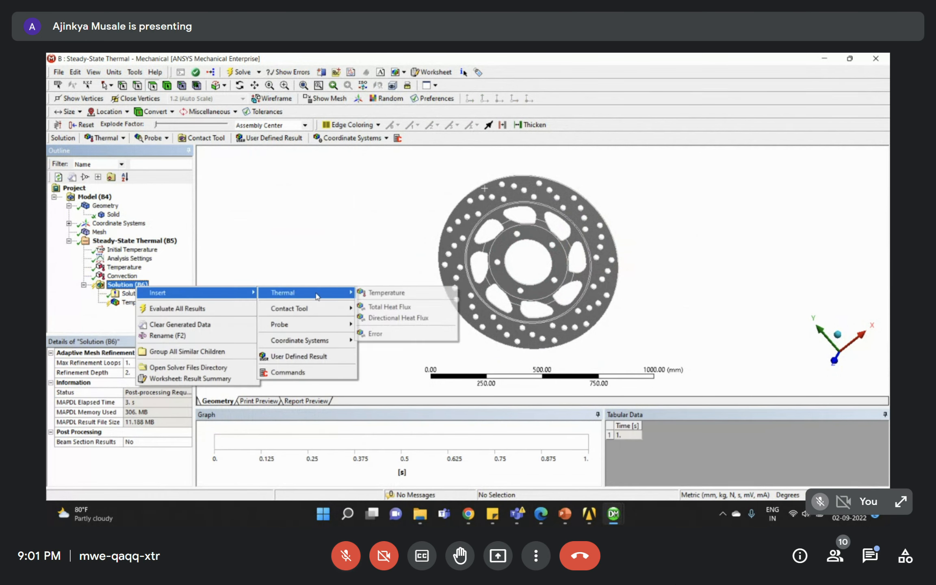
left_click(406, 320)
middle_click_drag(446, 308, 500, 286)
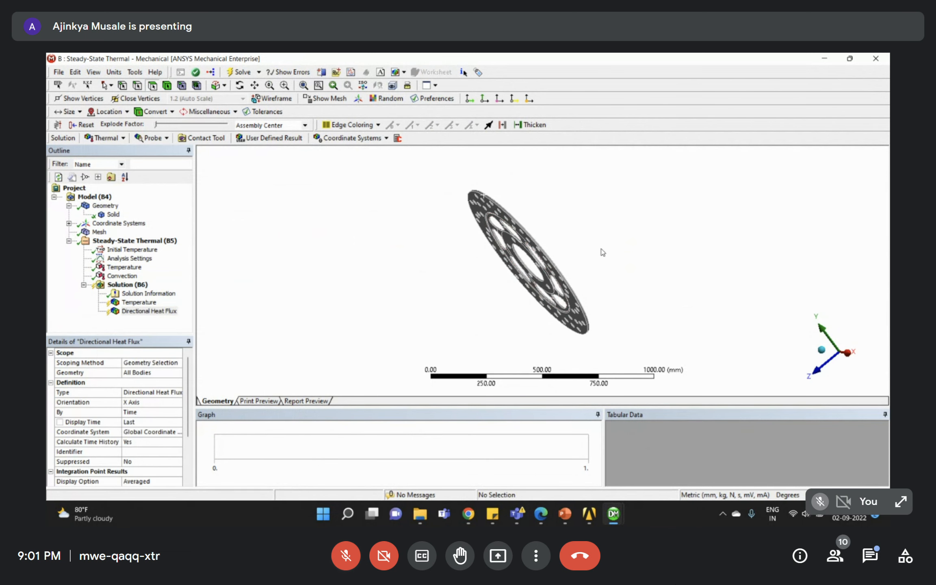
left_click(155, 403)
scroll(155, 400, "down", 2)
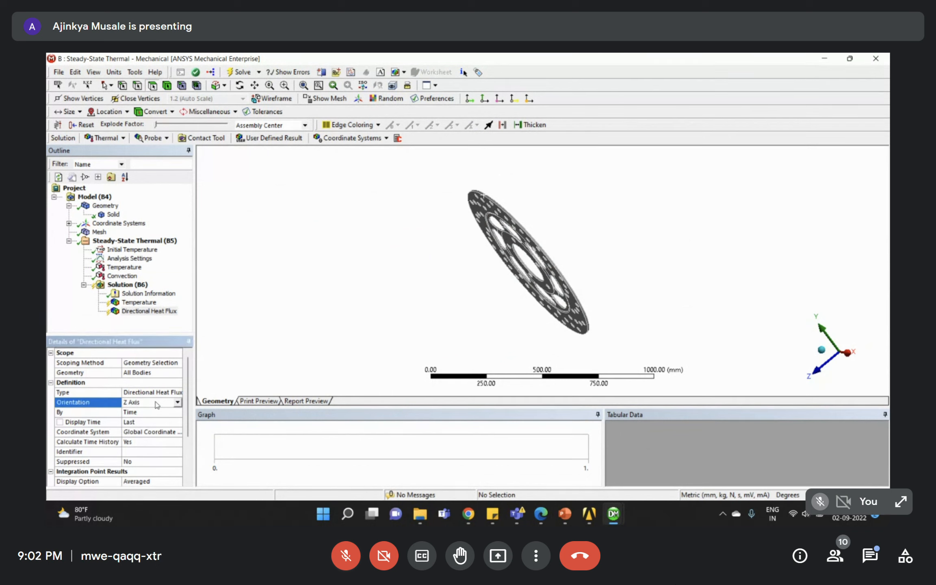
middle_click_drag(442, 278, 496, 241)
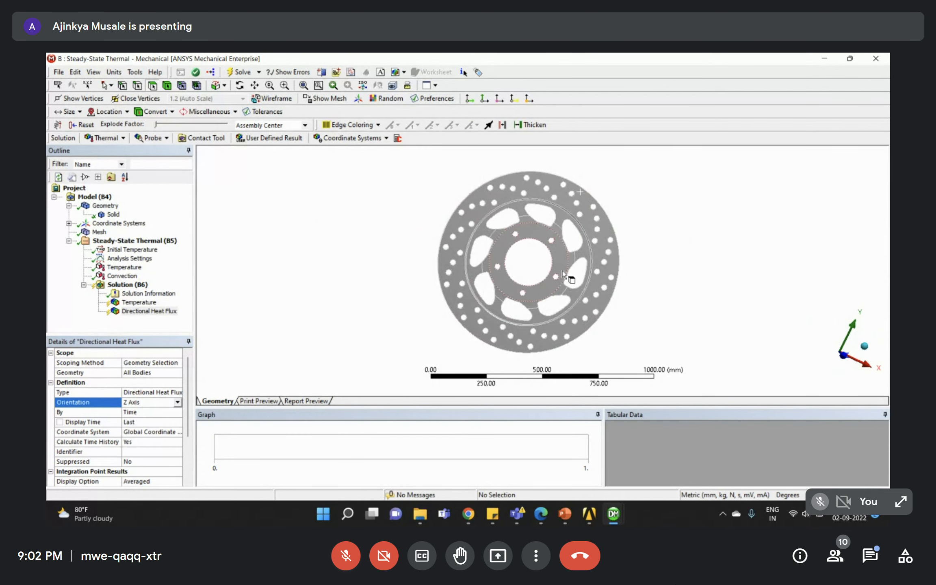
- Evaluate all results and inspect the directional heat flux plot on the brake disc
right_click(133, 313)
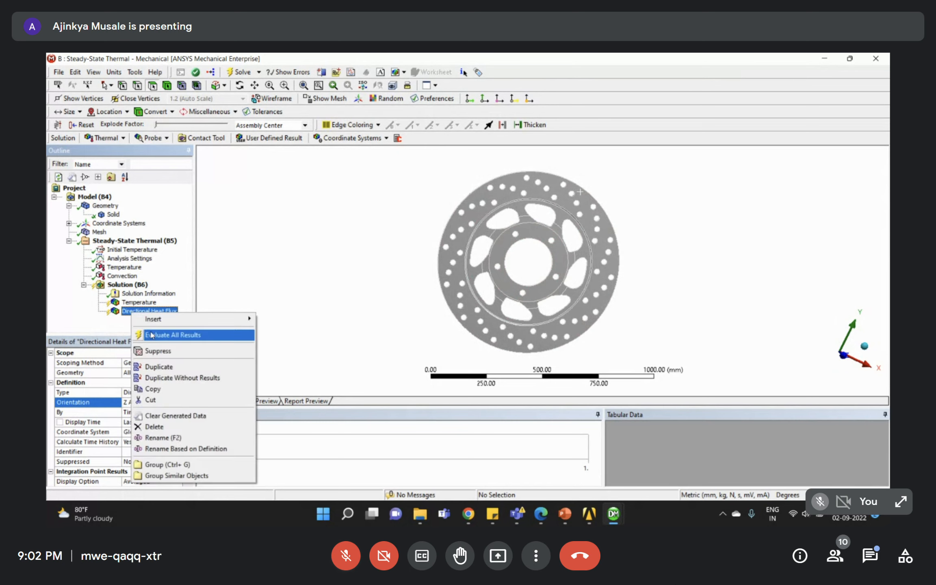
left_click(170, 334)
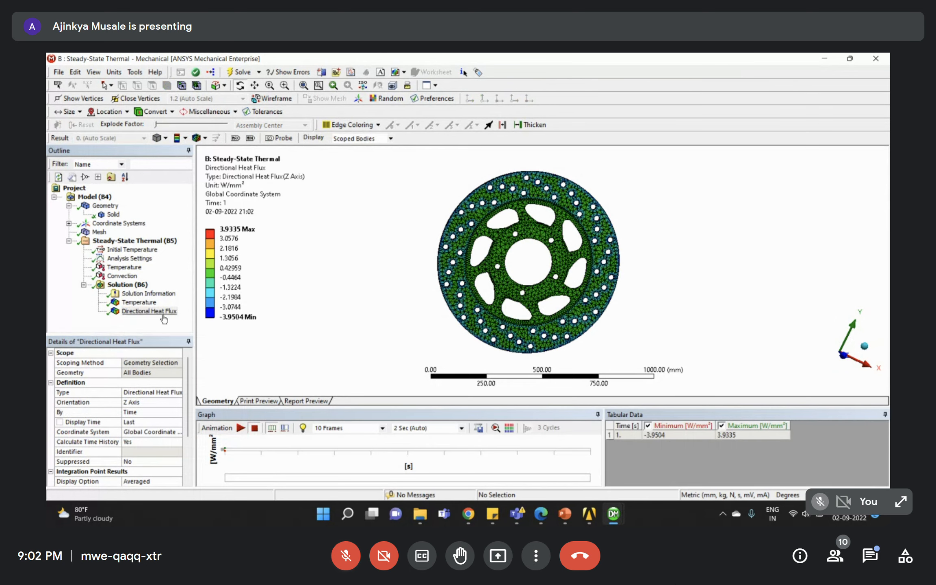
left_click(154, 312)
middle_click_drag(475, 269, 472, 215)
right_click_drag(460, 199, 619, 353)
middle_click_drag(584, 316, 512, 290)
- Show the Temperature result and probe one point on the perforated outer band and one on the inner hub
left_click(139, 302)
middle_click_drag(477, 276, 492, 250)
left_click(281, 139)
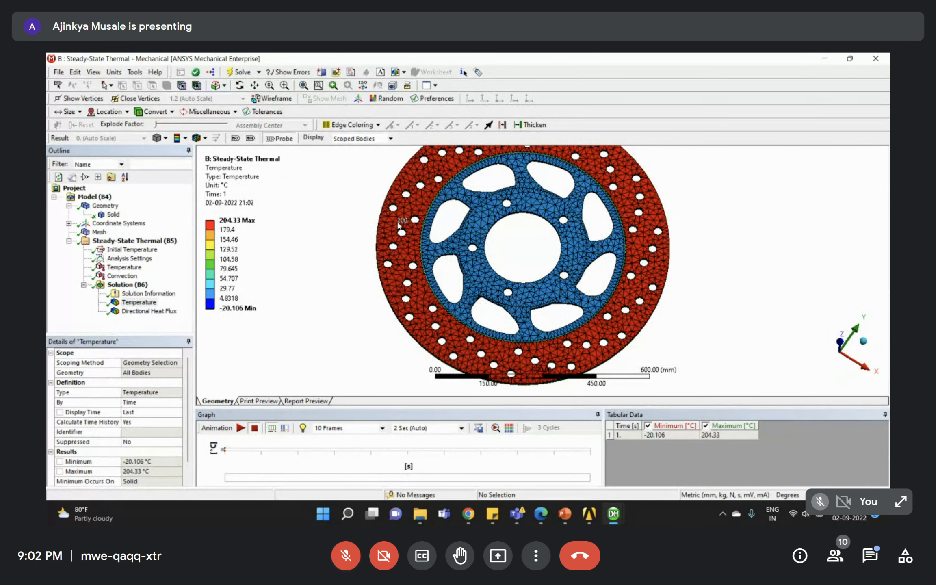
left_click(400, 223)
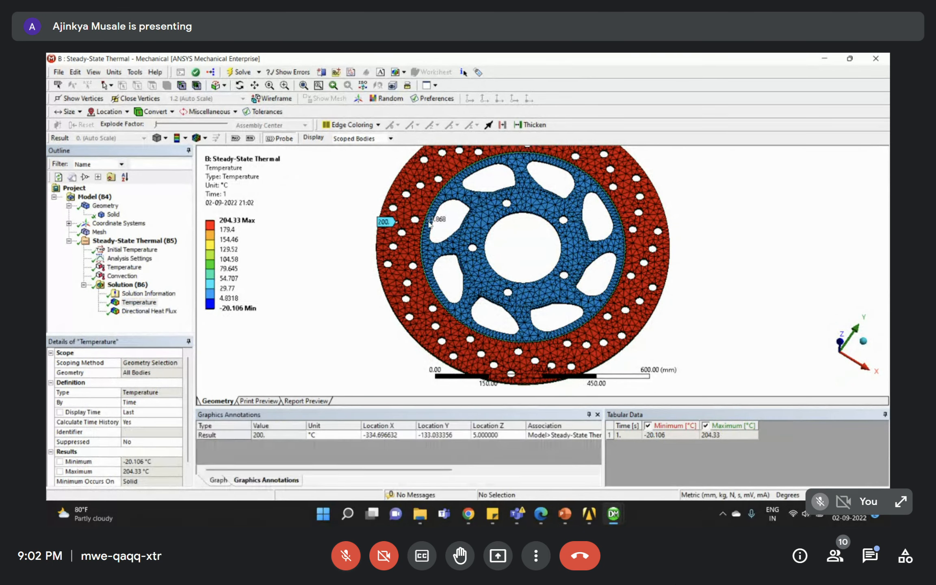
left_click(476, 234)
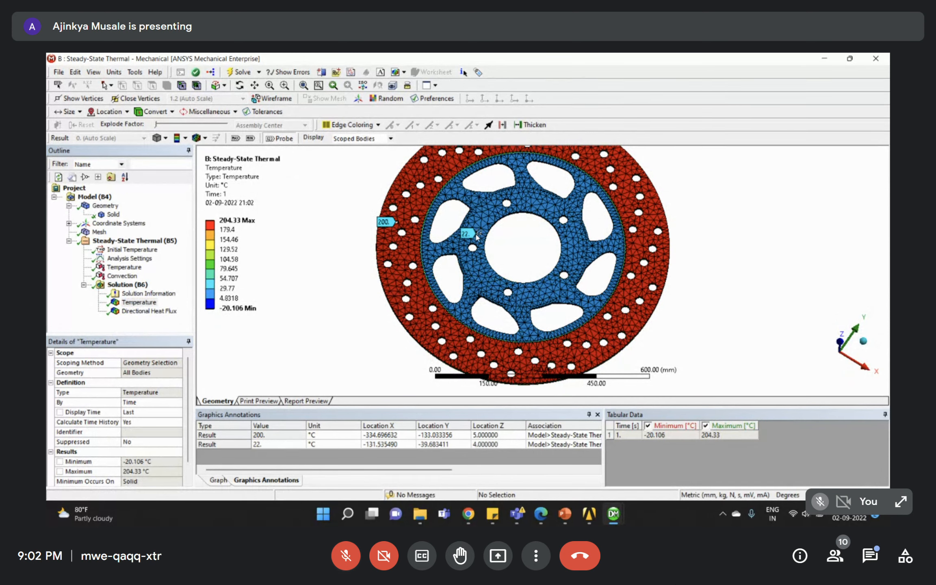
- Examine the temperature distribution at the boundary between band and hub and across the thickness of the disc's outer rim
scroll(465, 265, "up", 5)
mouse_move(465, 264)
middle_mouse_down()
mouse_move(455, 263)
mouse_move(465, 264)
middle_mouse_up()
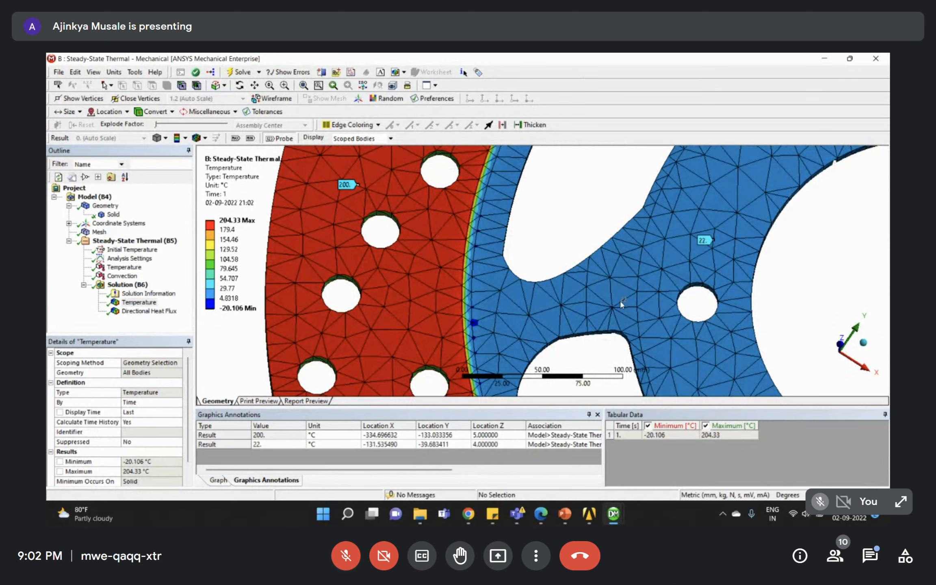
scroll(607, 293, "down", 5)
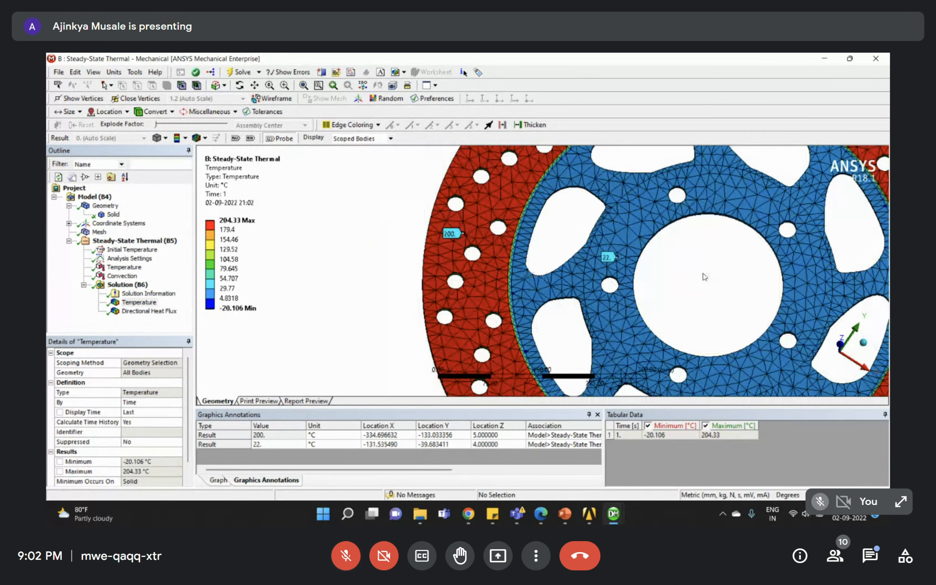
scroll(666, 281, "down", 4)
middle_click_drag(571, 251, 687, 263)
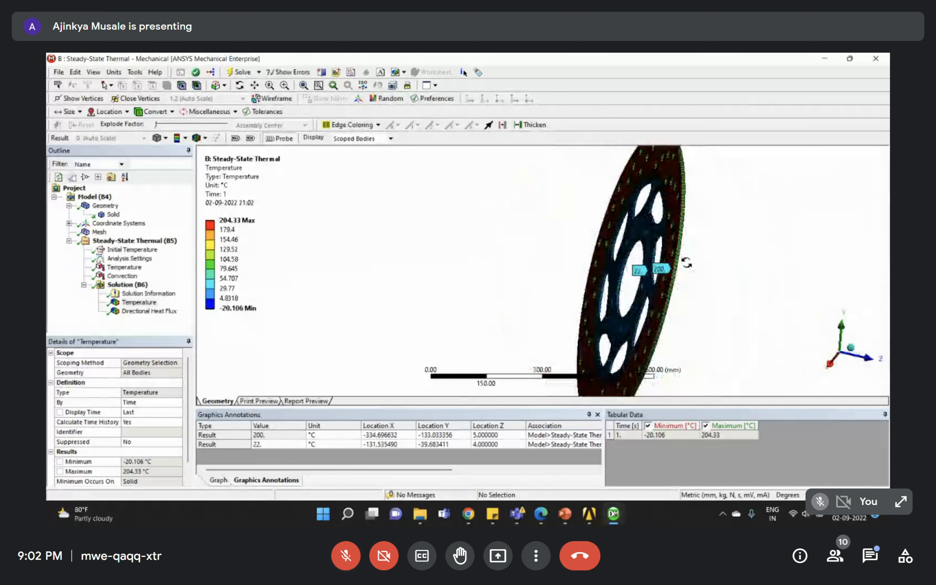
scroll(687, 263, "up", 5)
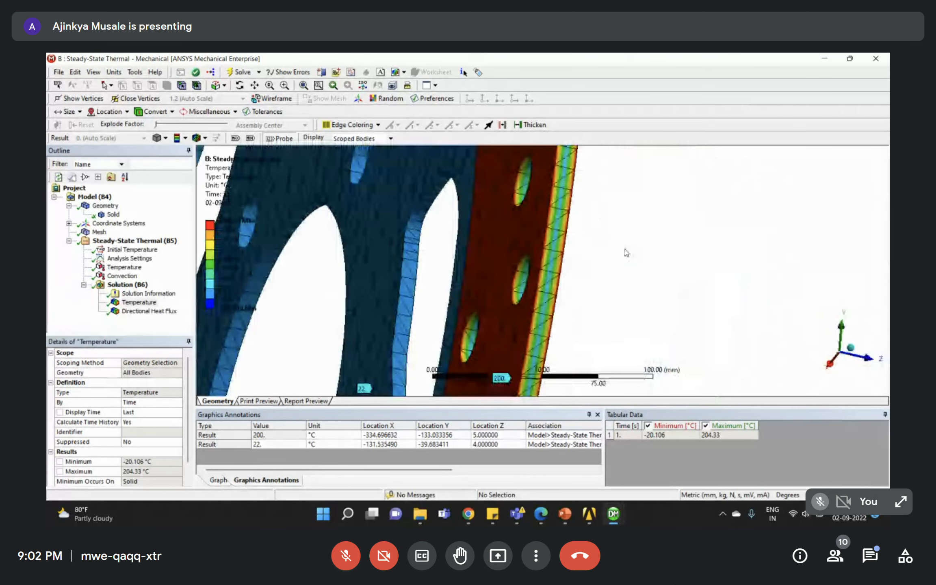
- Probe the temperature at two points along the middle of the brake disc's outer rim
left_click(552, 262)
scroll(577, 288, "up", 3)
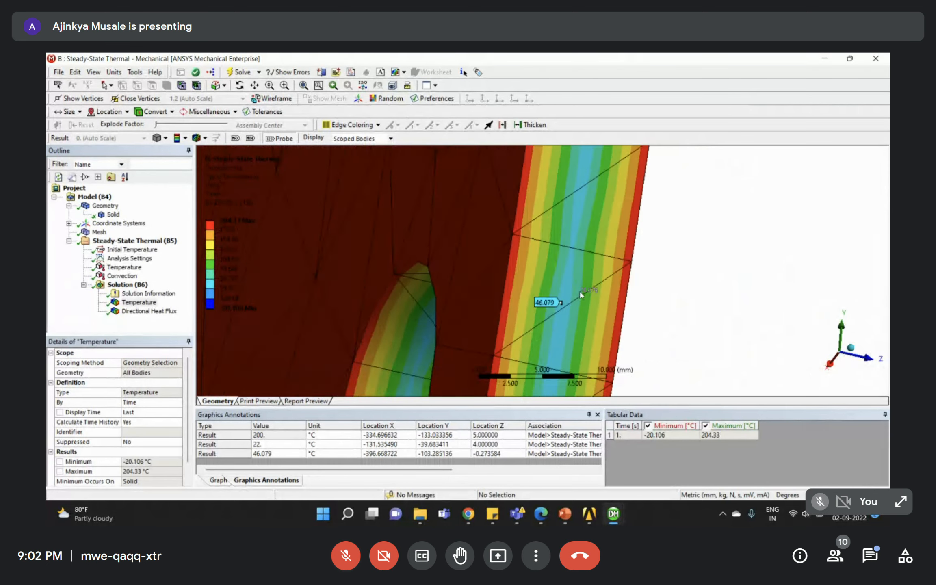
scroll(581, 294, "up", 2)
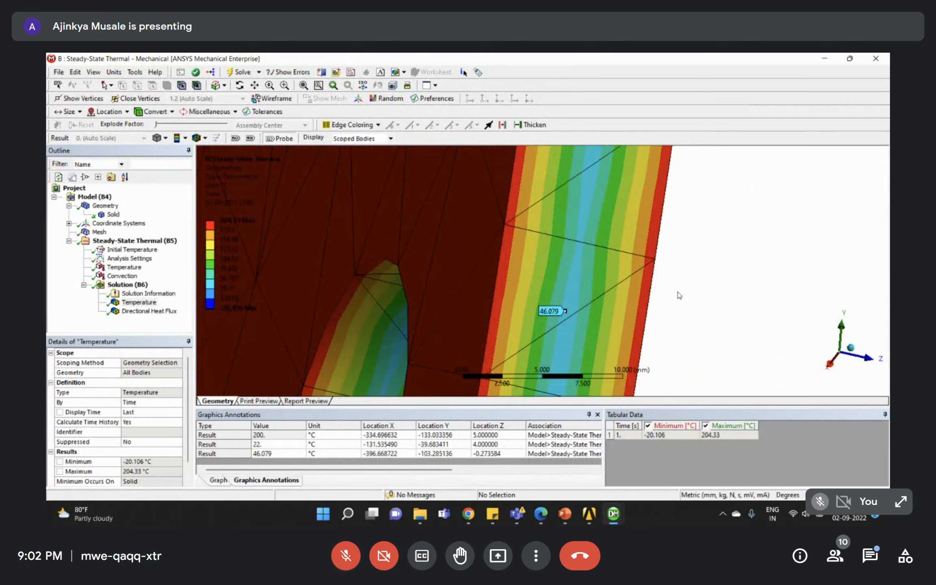
left_click(580, 246)
scroll(528, 268, "down", 3)
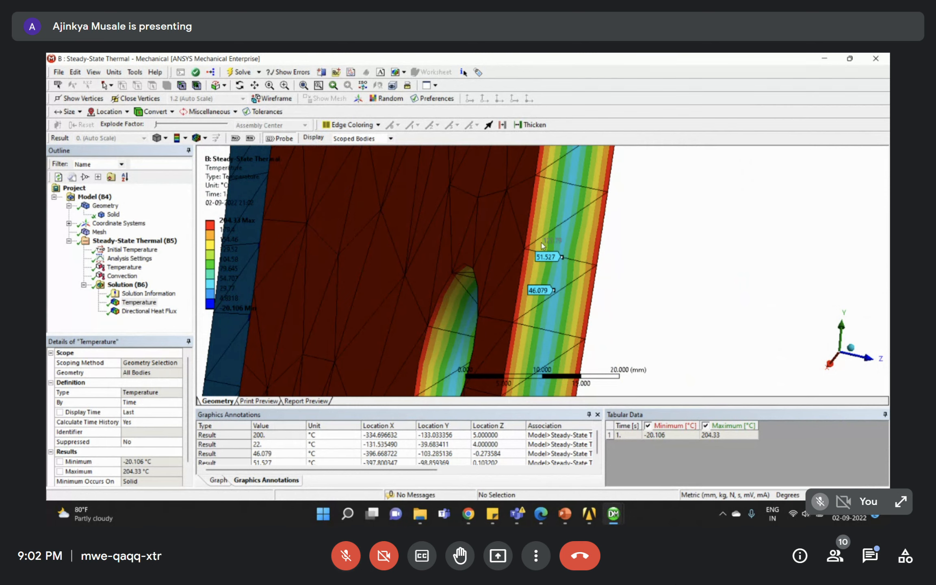
scroll(551, 259, "down", 4)
scroll(552, 259, "down", 3)
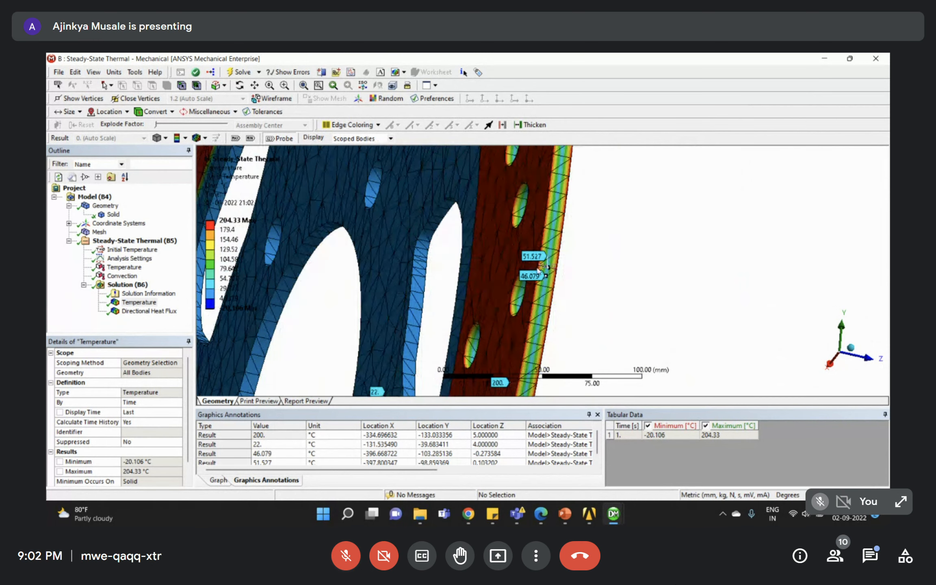
- Probe the temperature at another point on the outer rim, viewing the disc nearly edge-on
middle_click_drag(451, 269, 418, 271)
right_click_drag(329, 251, 377, 290)
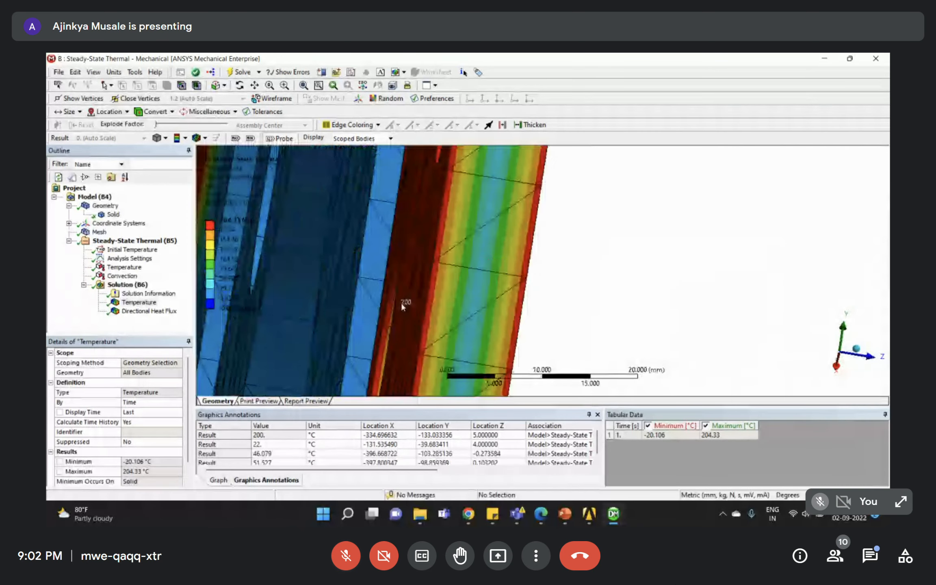
left_click(478, 268)
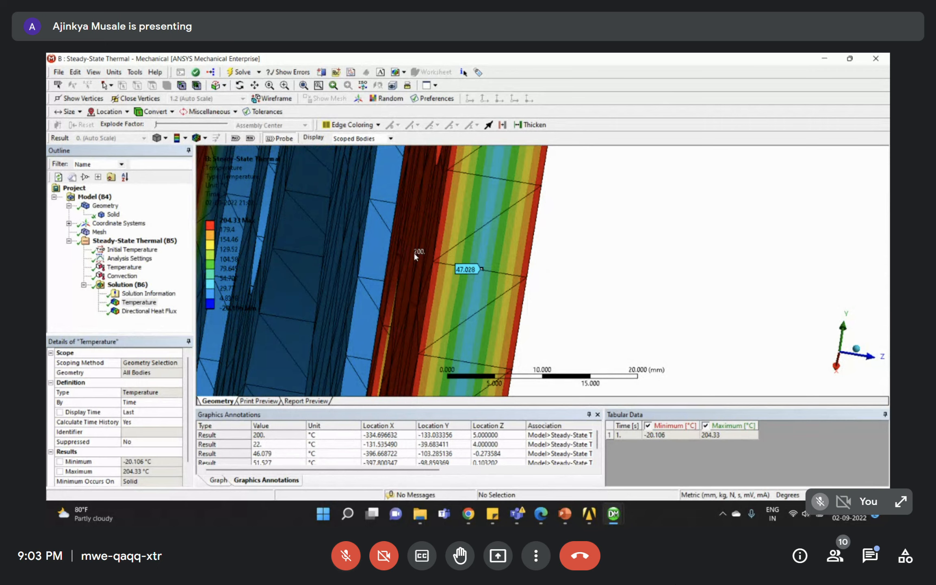
scroll(438, 247, "down", 6)
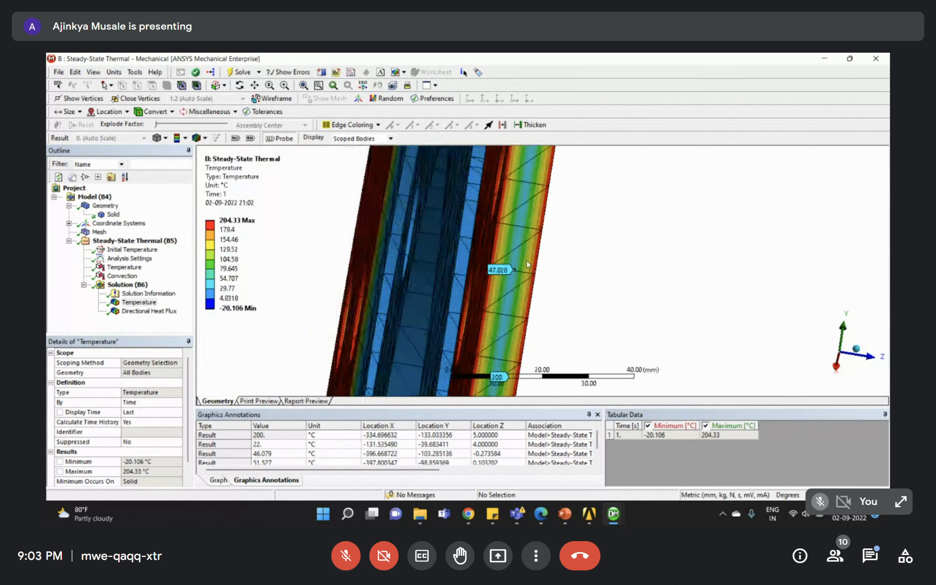
middle_click_drag(553, 274, 461, 258)
scroll(504, 269, "down", 6)
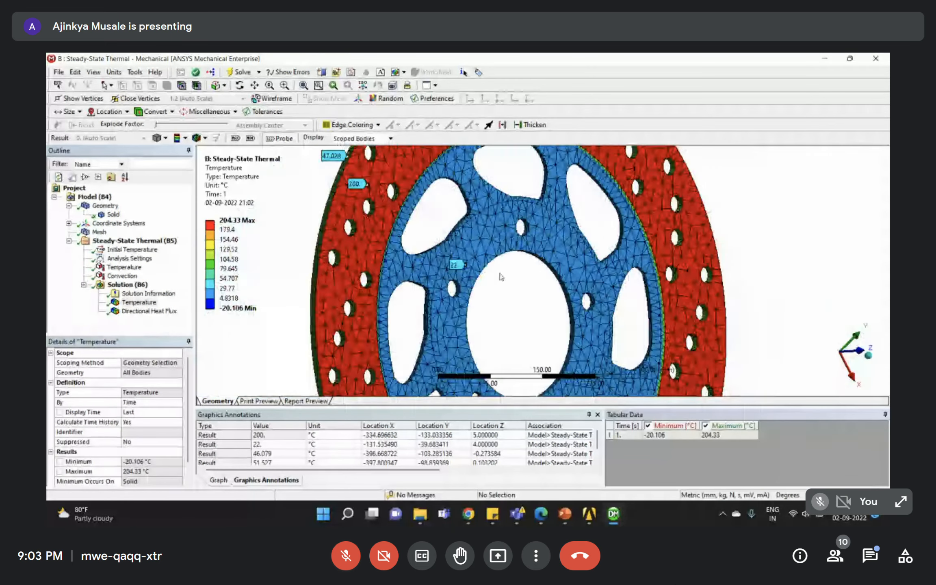
- Switch to Assignment 6.pdf and review the outputs required by Problem Statement 2, highlighting Eq. Stress and Total Deformation
left_click(541, 513)
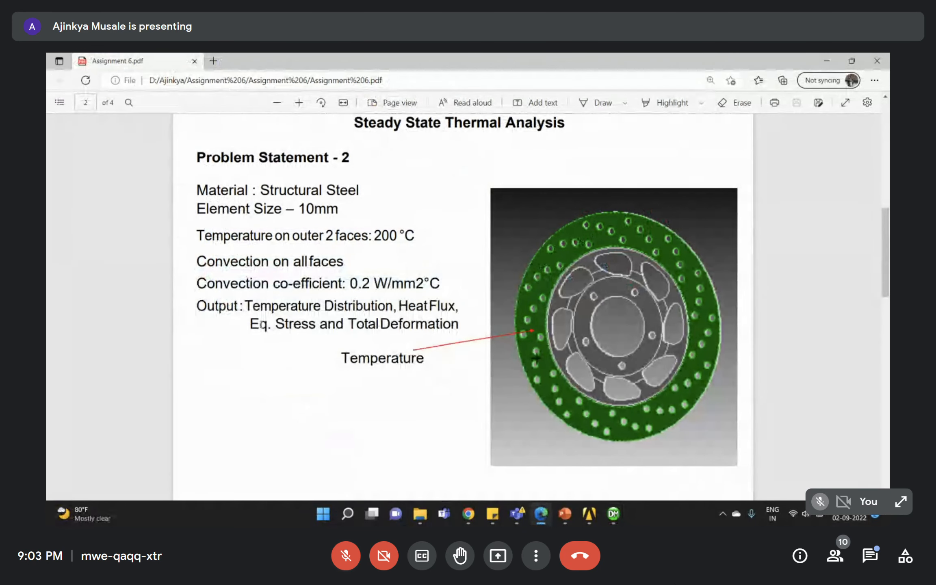
left_click_drag(247, 306, 470, 308)
left_click(307, 369)
left_click_drag(250, 326, 446, 340)
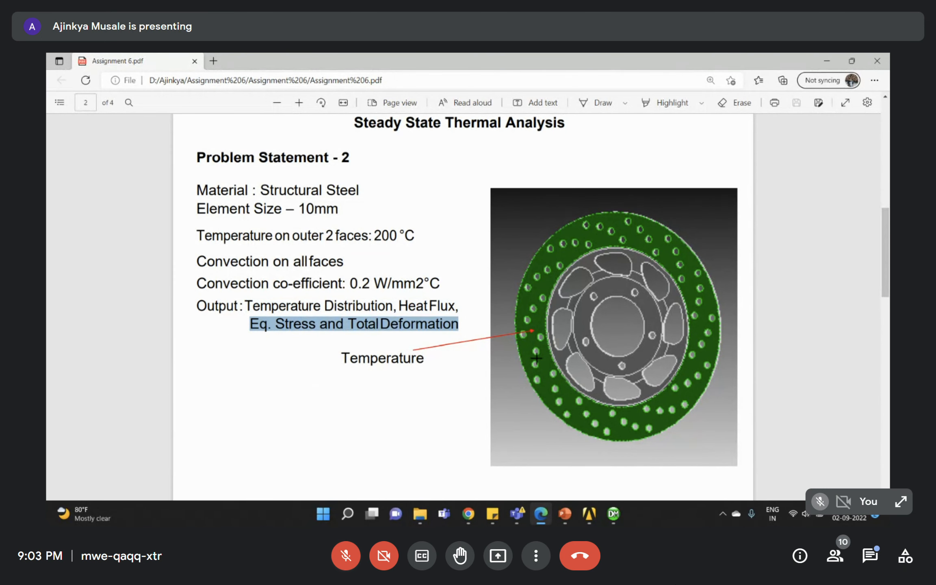
- Switch to Workbench and add a Static Structural system linked to the Solution of Steady-State Thermal system B
left_click(587, 516)
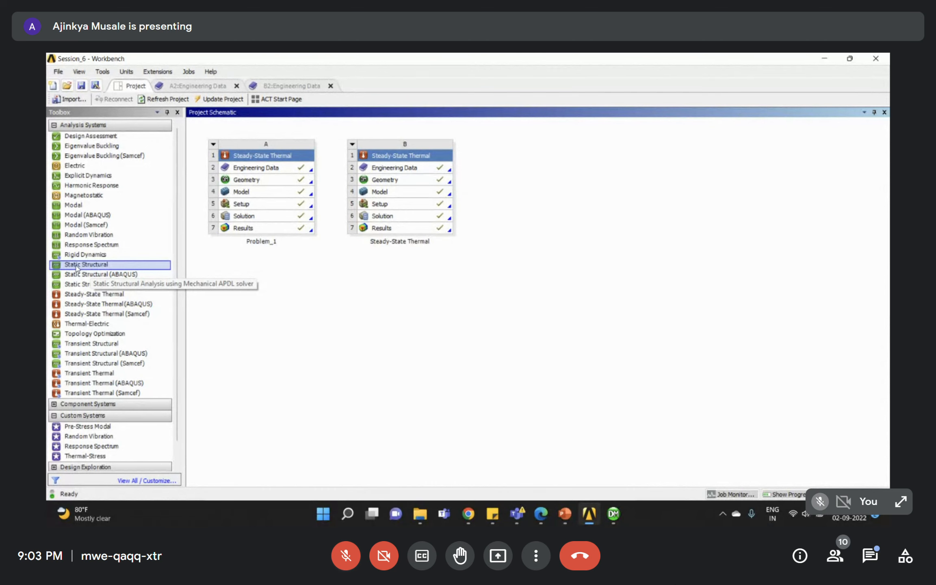
left_click_drag(75, 267, 91, 265)
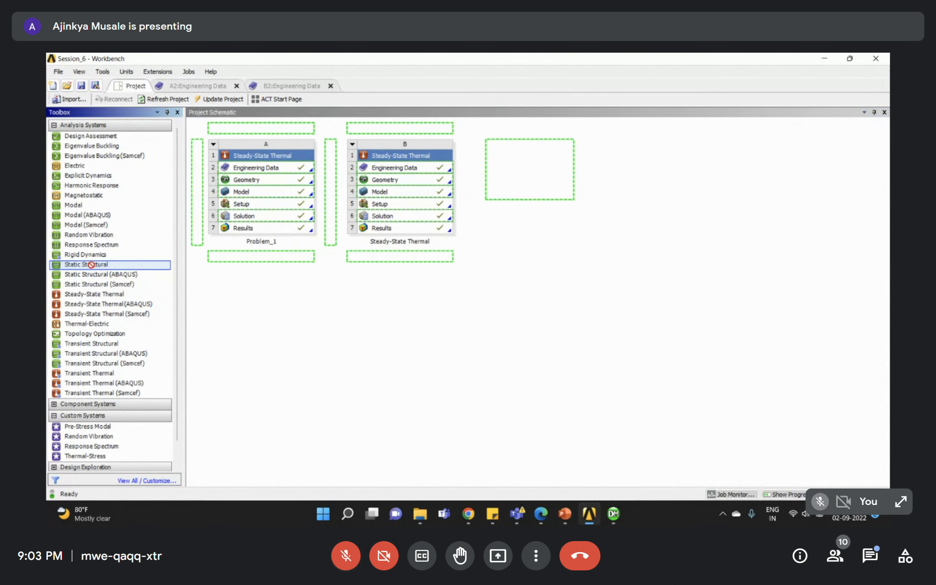
left_click_drag(392, 227, 421, 214)
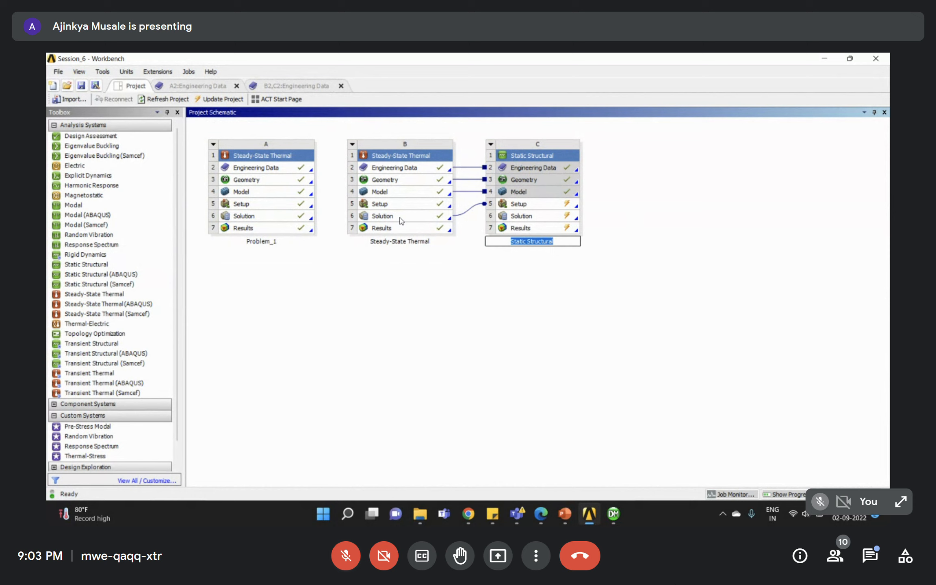
- Open the Static Structural system's Solution in Mechanical and show its Imported Body Temperature load
left_click(552, 216)
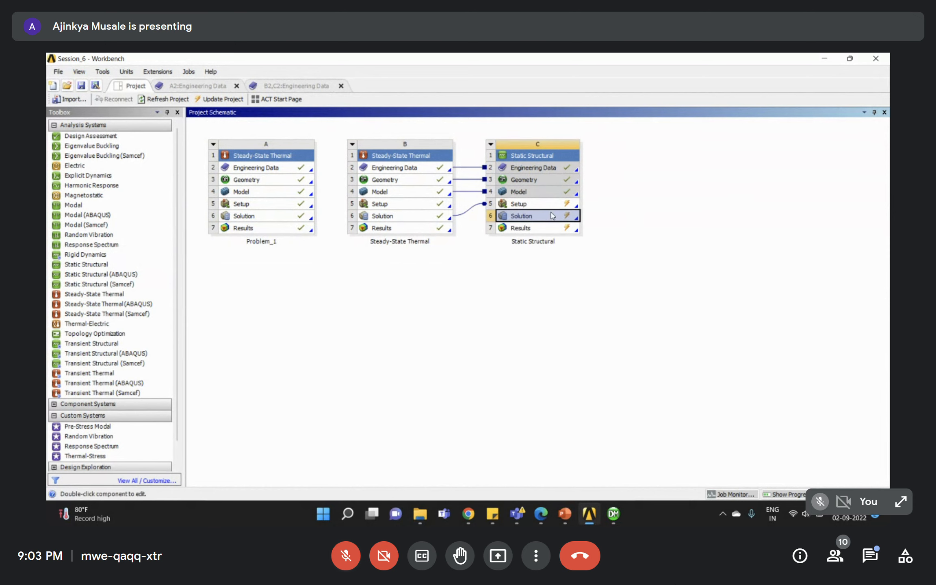
double_click(540, 217)
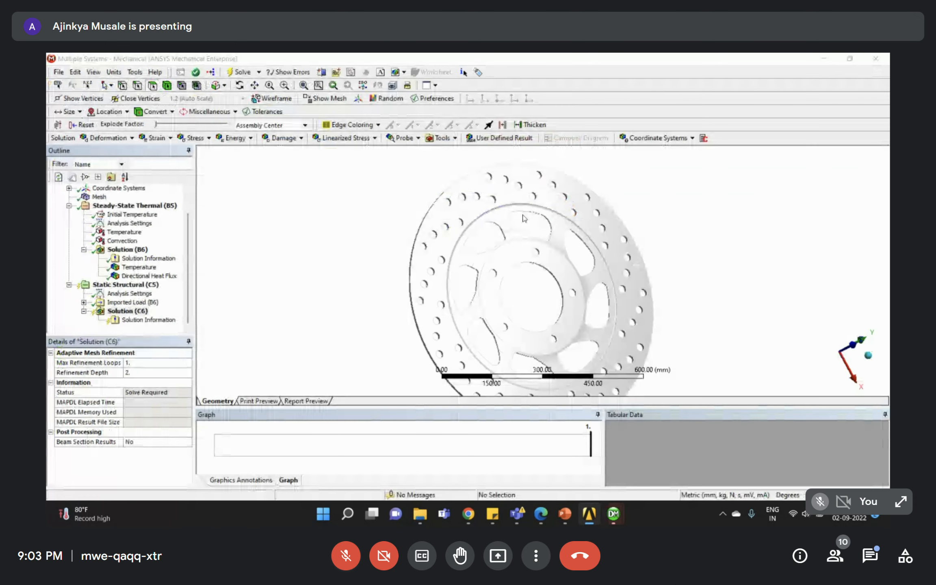
left_click(83, 302)
left_click(129, 312)
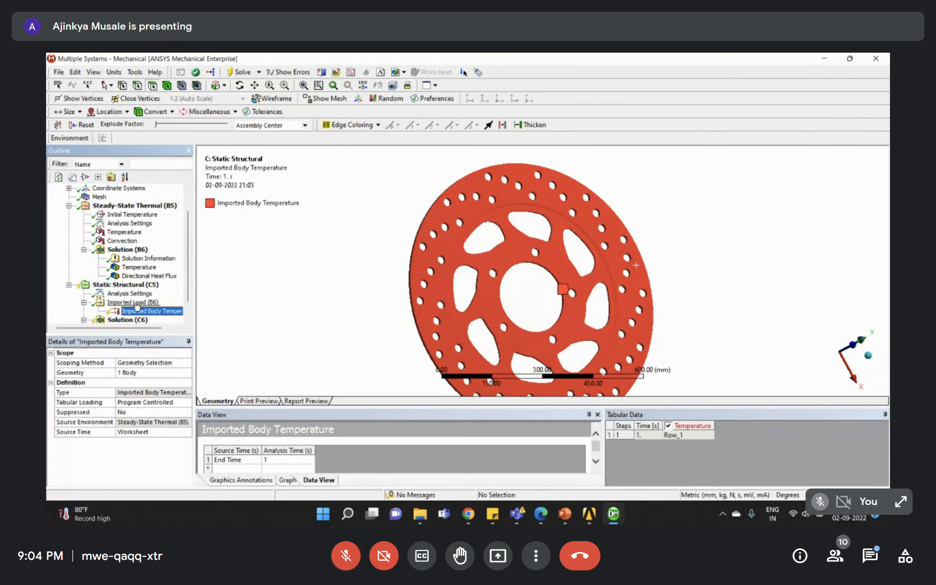
- Compare the Steady-State Thermal temperature result with the Imported Body Temperature load of the structural analysis
left_click(139, 267)
middle_click_drag(523, 257, 508, 268)
scroll(508, 268, "down", 3)
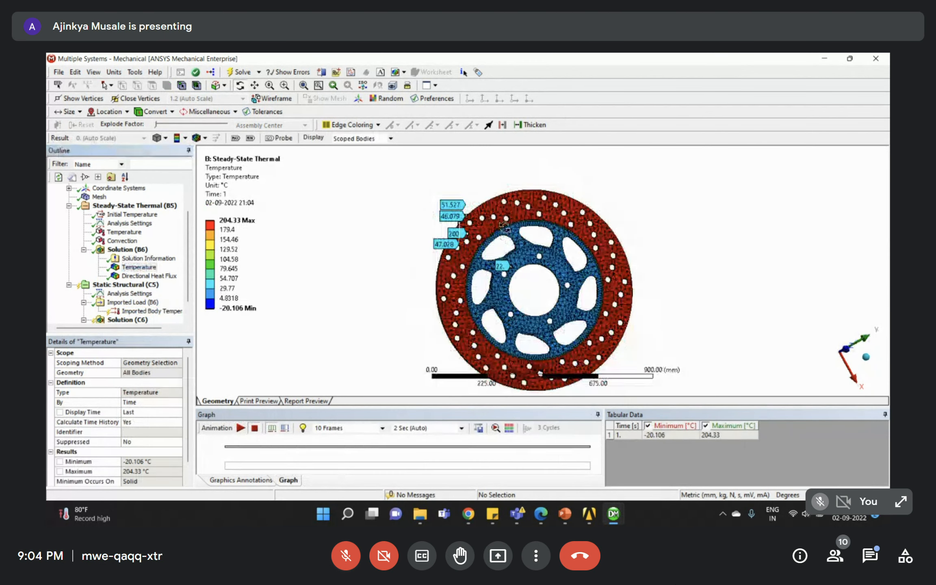
left_click(124, 284)
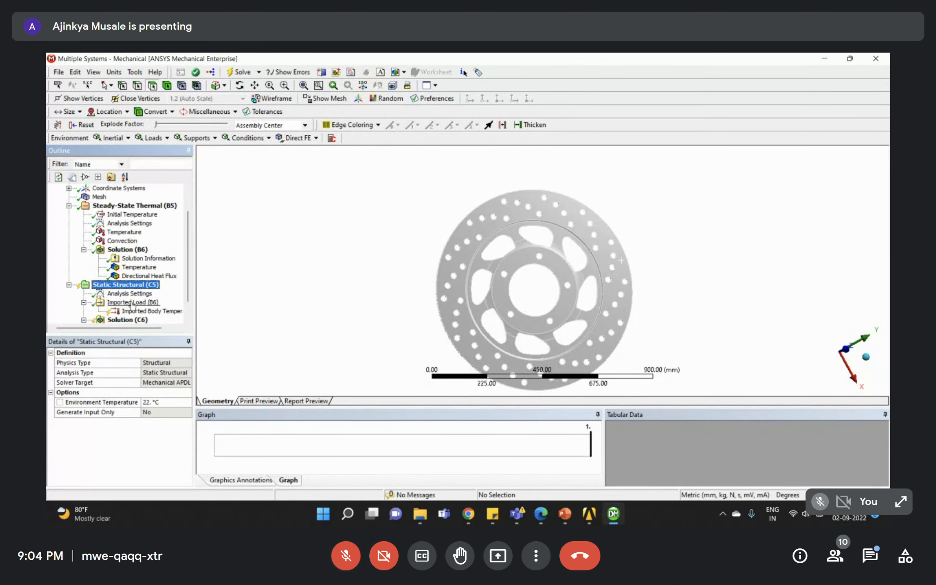
left_click(136, 312)
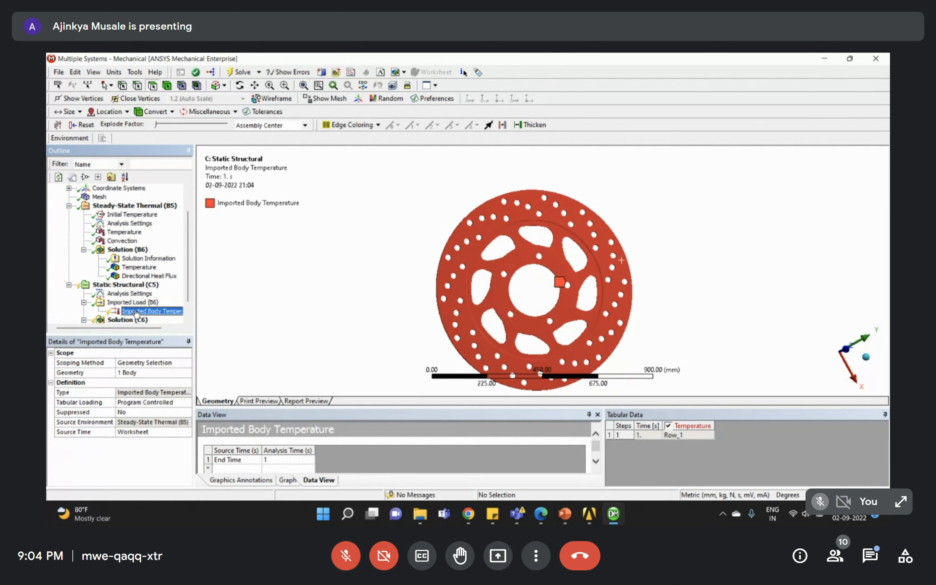
scroll(473, 247, "down", 3)
left_click_drag(465, 223, 630, 345)
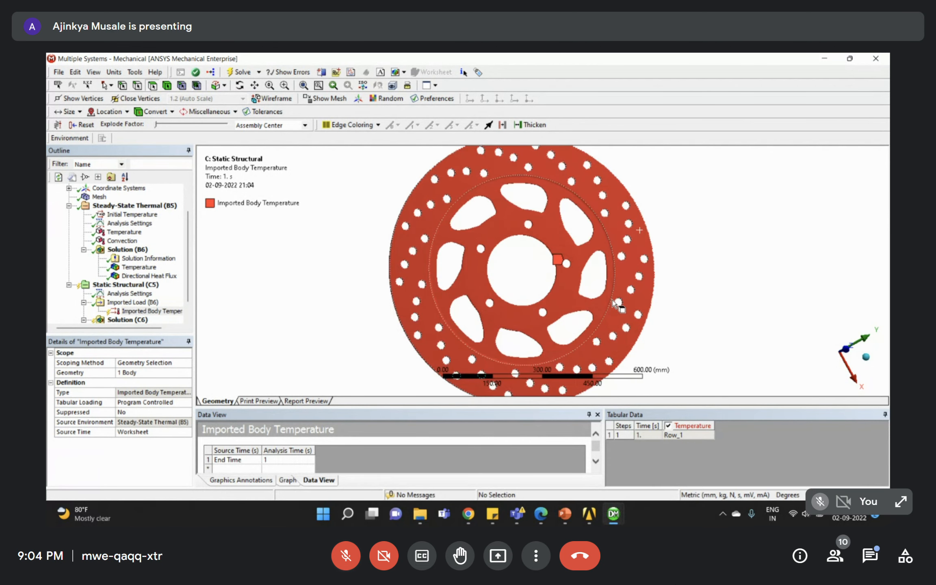
- Import the load for Imported Body Temperature and collapse the Imported Load (B6) group
left_click(153, 311)
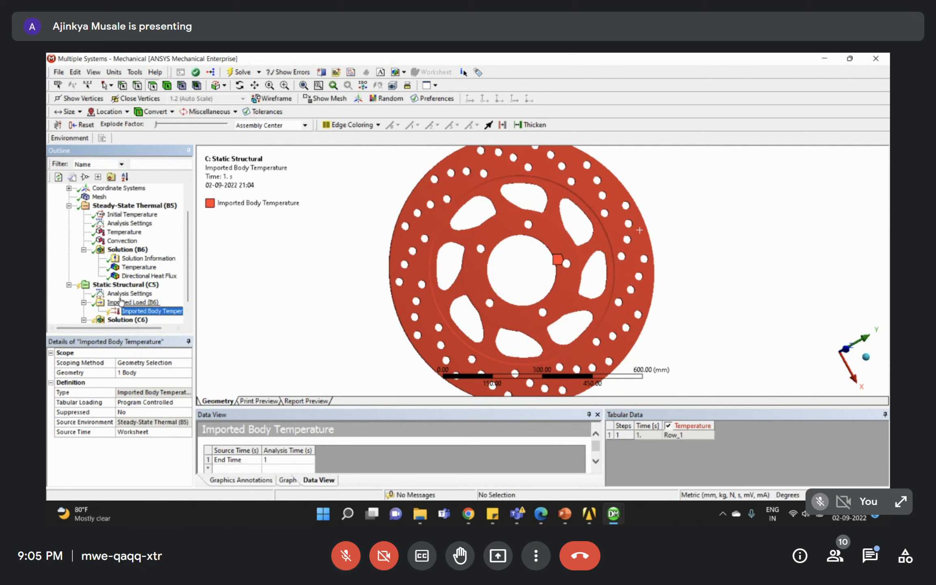
right_click(144, 310)
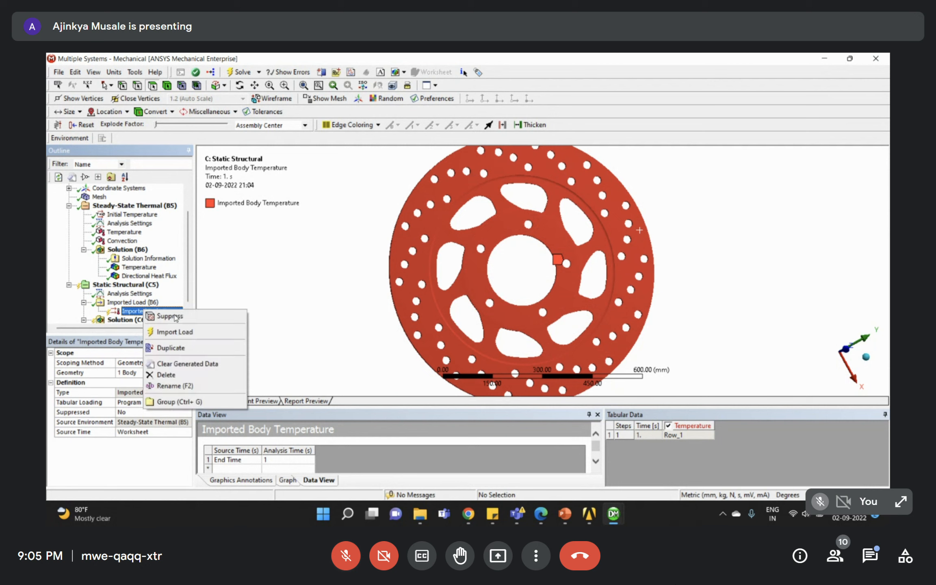
left_click(170, 332)
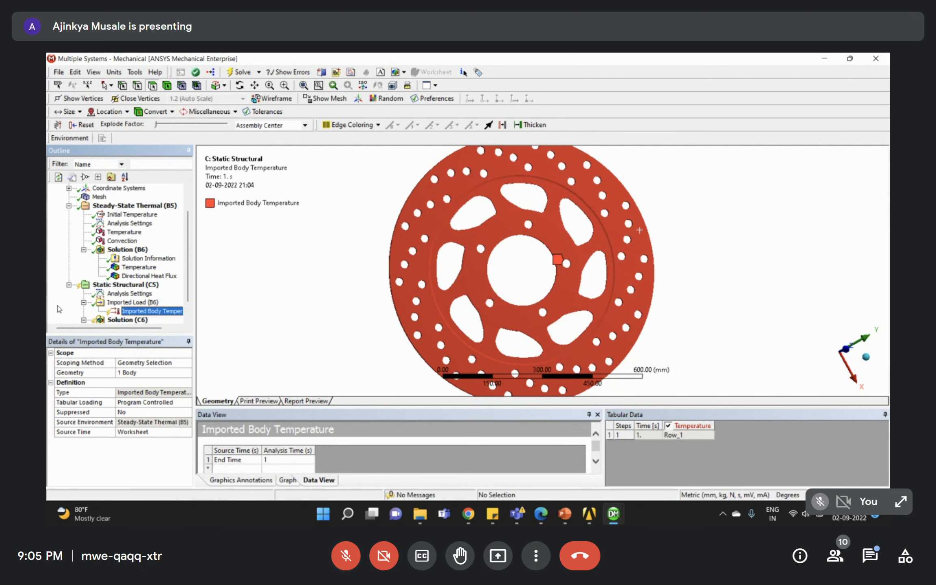
left_click(83, 302)
- Insert a Fixed Support in the Static Structural analysis
left_click(127, 285)
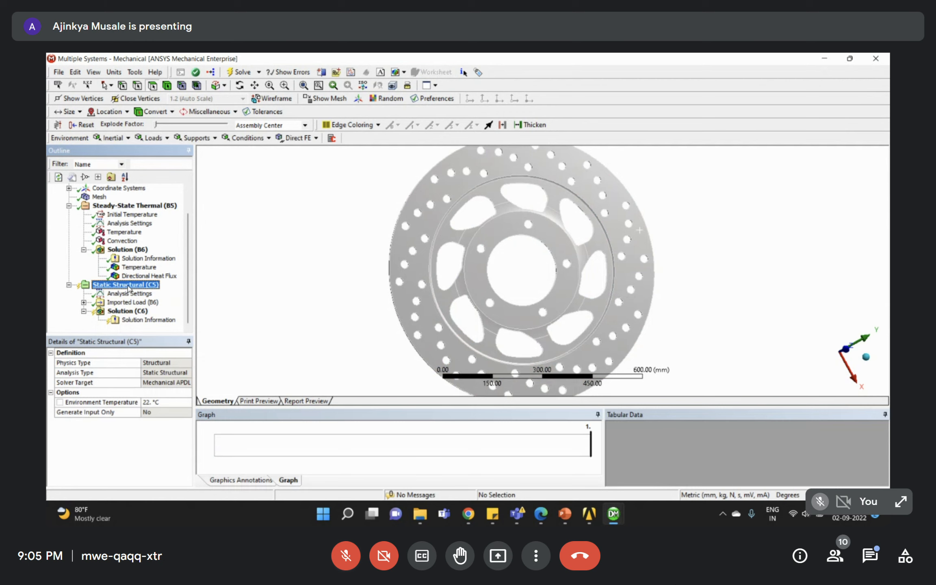
right_click(128, 285)
mouse_move(161, 294)
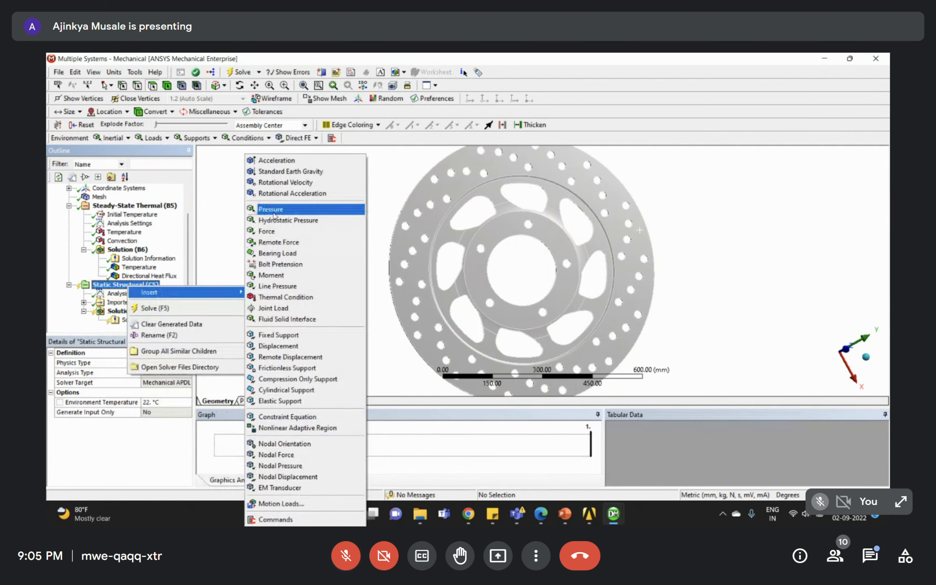
left_click(268, 336)
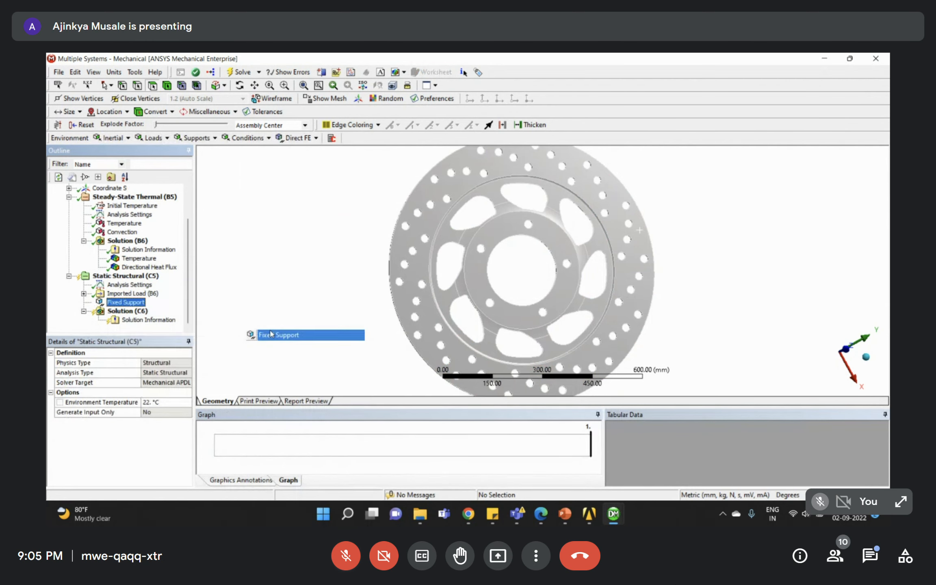
- Bring the disc's mounting holes into view and change the selection mode to Box Select
middle_click_drag(460, 267, 440, 242)
left_click_drag(454, 226, 597, 324)
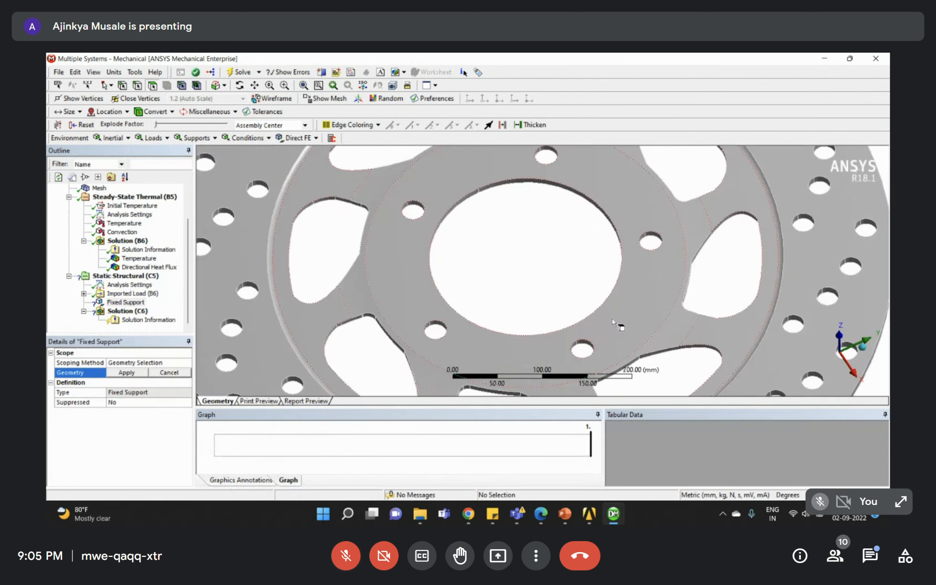
middle_click_drag(578, 282, 548, 296, "ctrl")
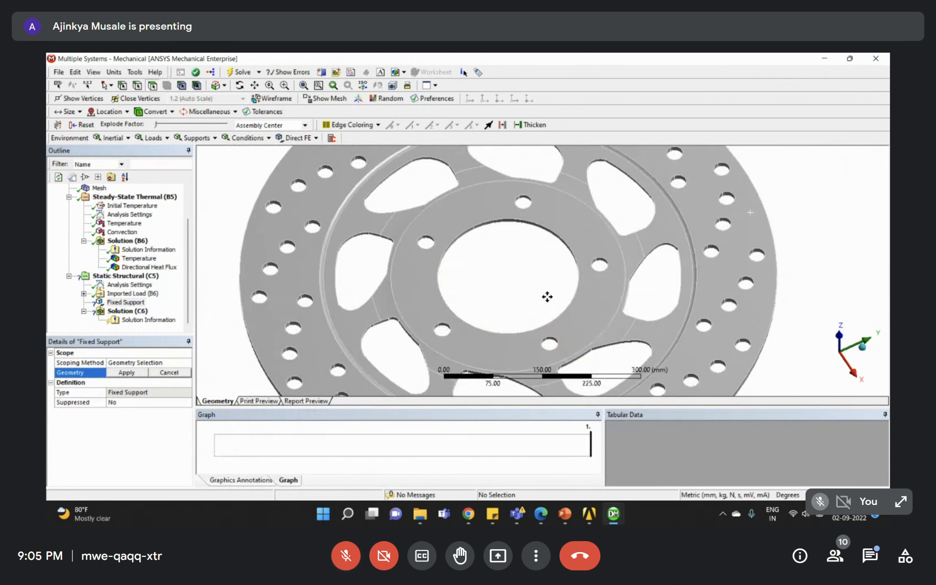
left_click(110, 86)
left_click(122, 109)
- Scope the Fixed Support to the inner faces of the five mounting holes around the central bore
middle_click_drag(450, 228, 448, 252)
left_click_drag(403, 242, 423, 255)
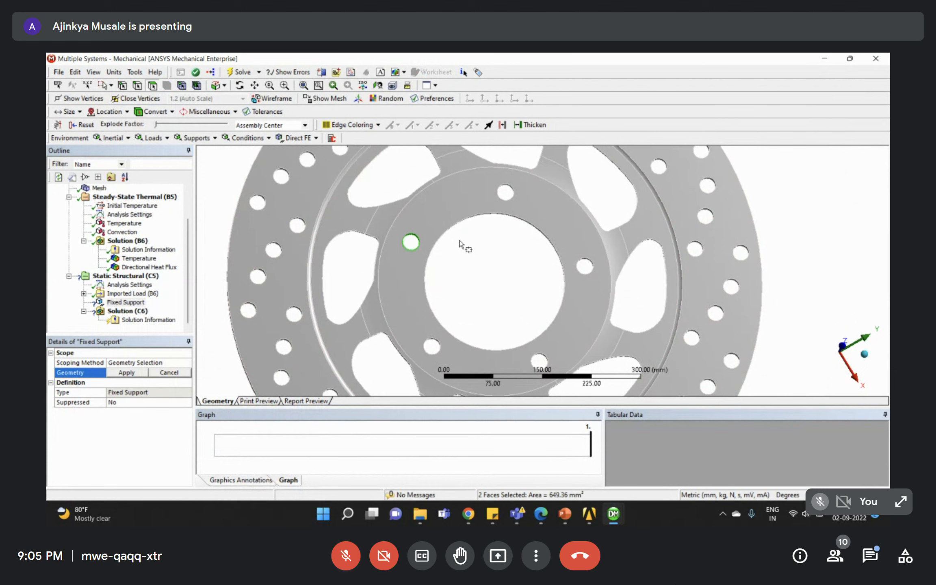
left_click_drag(521, 204, 522, 205)
left_click_drag(574, 254, 598, 280)
scroll(536, 335, "down", 2)
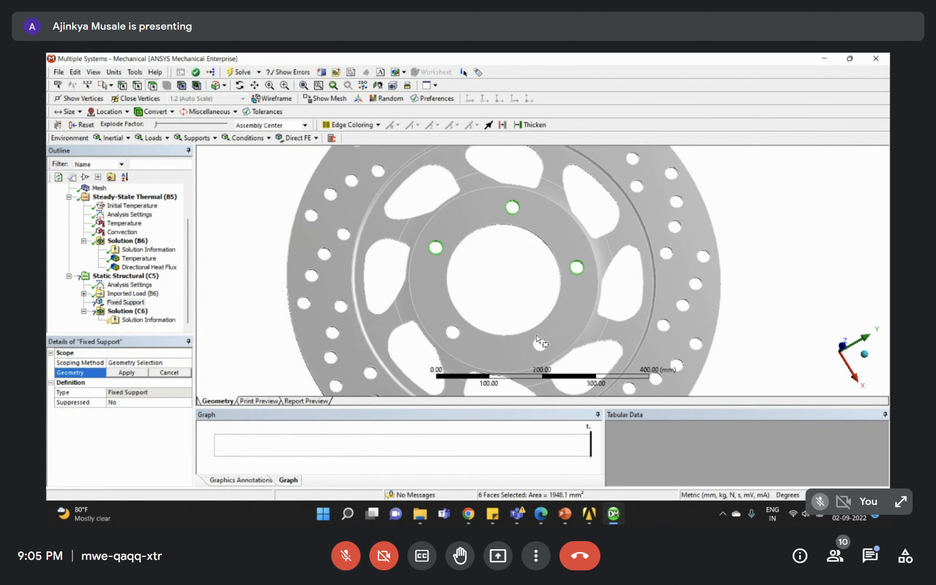
middle_click_drag(530, 318, 502, 274, "ctrl")
left_click_drag(520, 303, 520, 303)
left_click_drag(418, 277, 434, 298)
middle_click_drag(498, 294, 458, 274)
left_click_drag(491, 278, 507, 298)
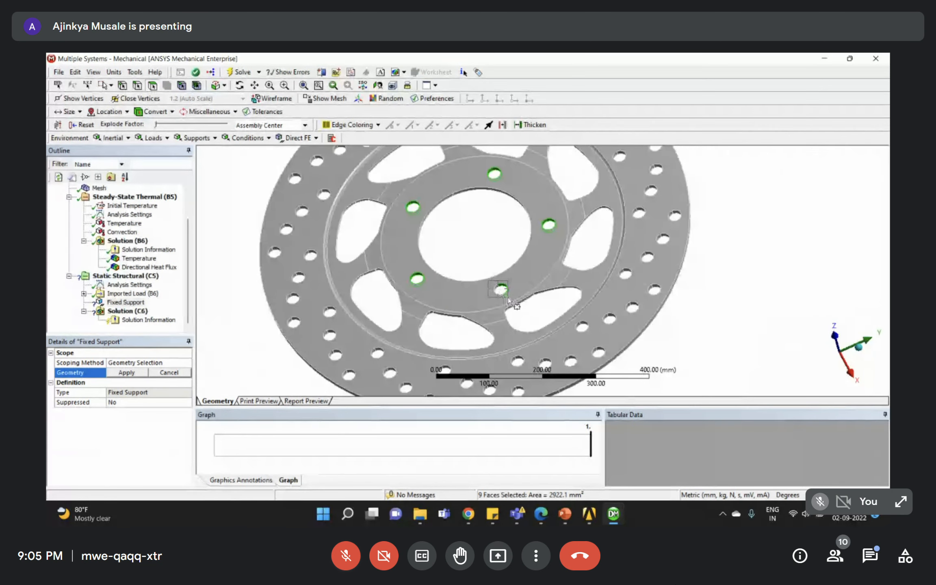
left_click(129, 372)
- Solve the Static Structural analysis
middle_click_drag(458, 256, 463, 276)
left_click(129, 276)
right_click(132, 276)
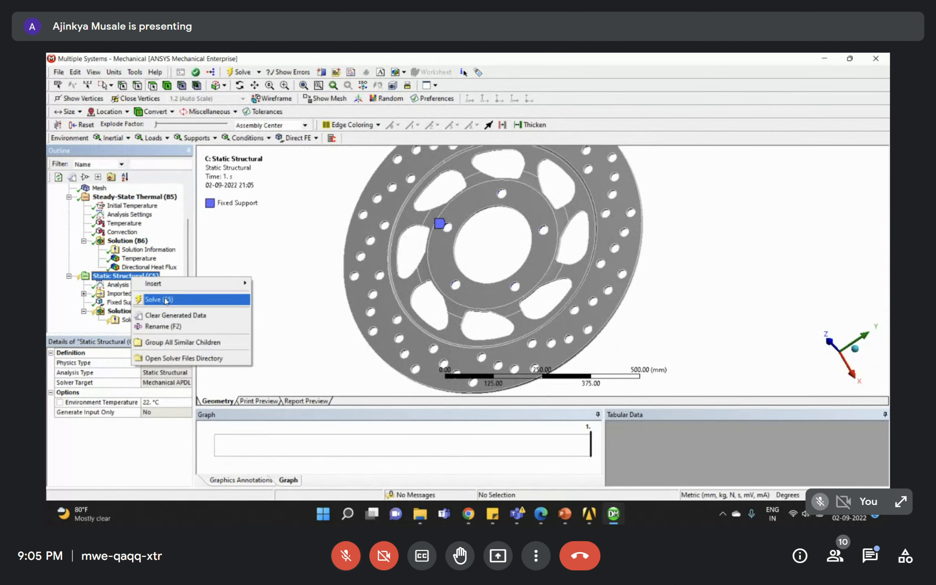
left_click(167, 301)
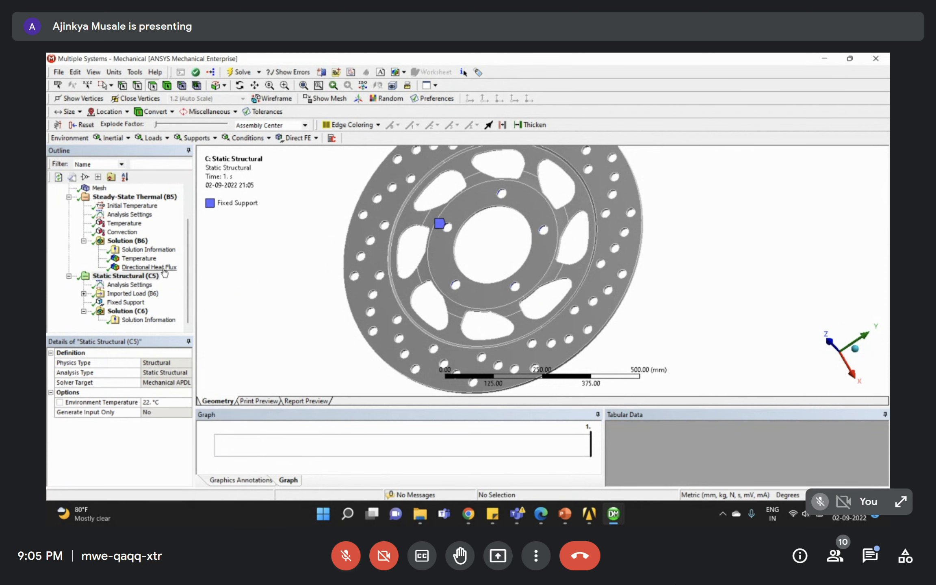
- Collapse the Steady-State Thermal branch and insert an Equivalent (von-Mises) Stress result under the Static Structural solution
scroll(79, 236, "up", 2)
left_click(69, 231)
left_click(118, 276)
right_click(117, 277)
mouse_move(183, 282)
mouse_move(286, 287)
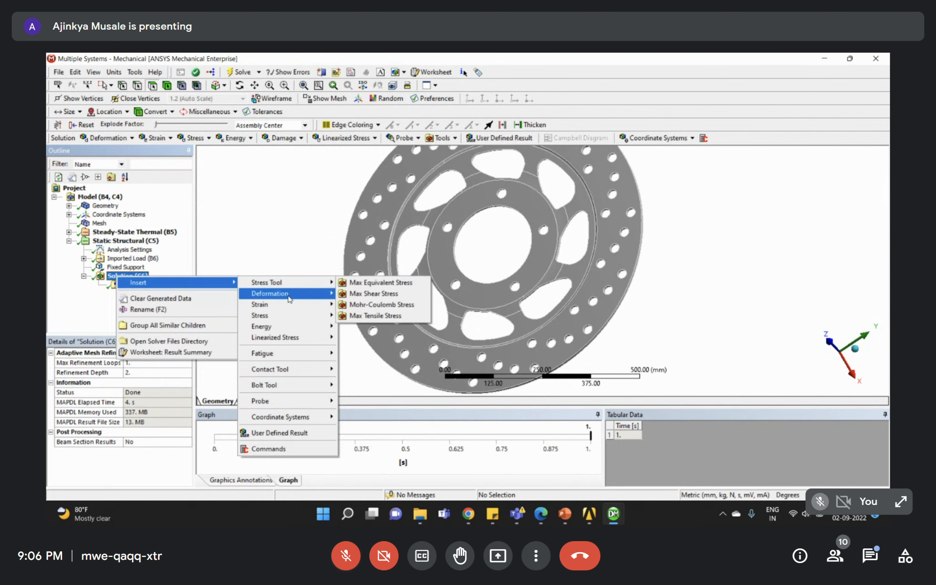
mouse_move(287, 318)
left_click(401, 317)
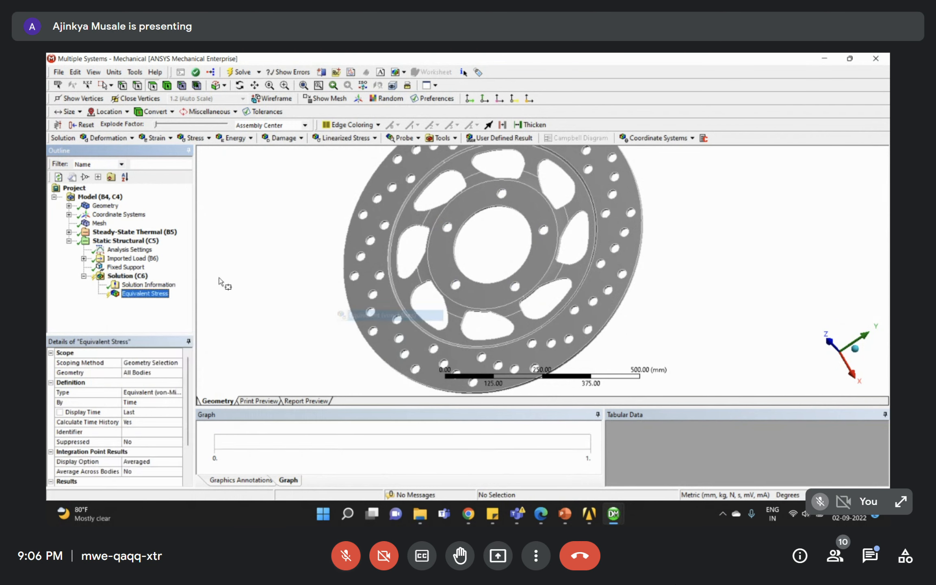
- Insert a Total Deformation result under the Static Structural solution and evaluate all results
right_click(136, 277)
mouse_move(207, 289)
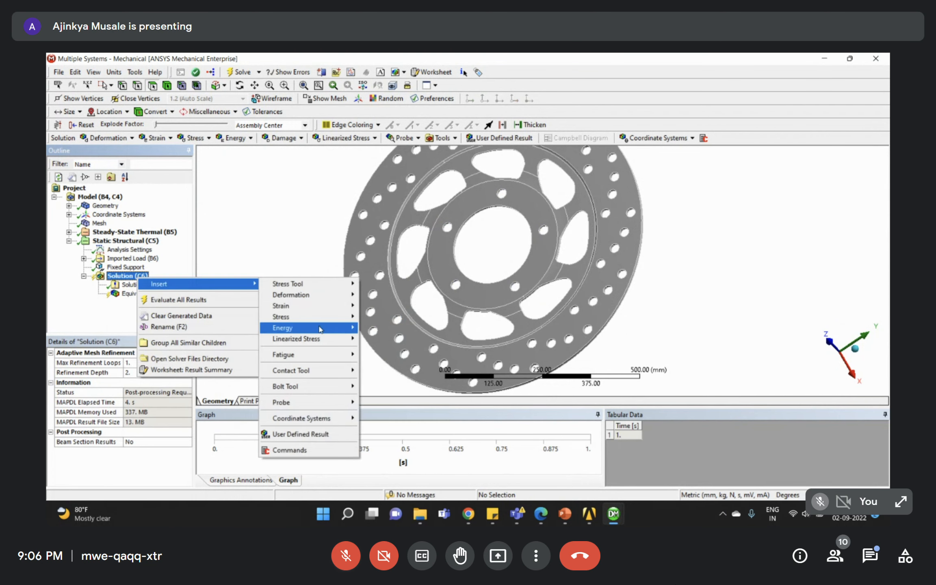
mouse_move(323, 303)
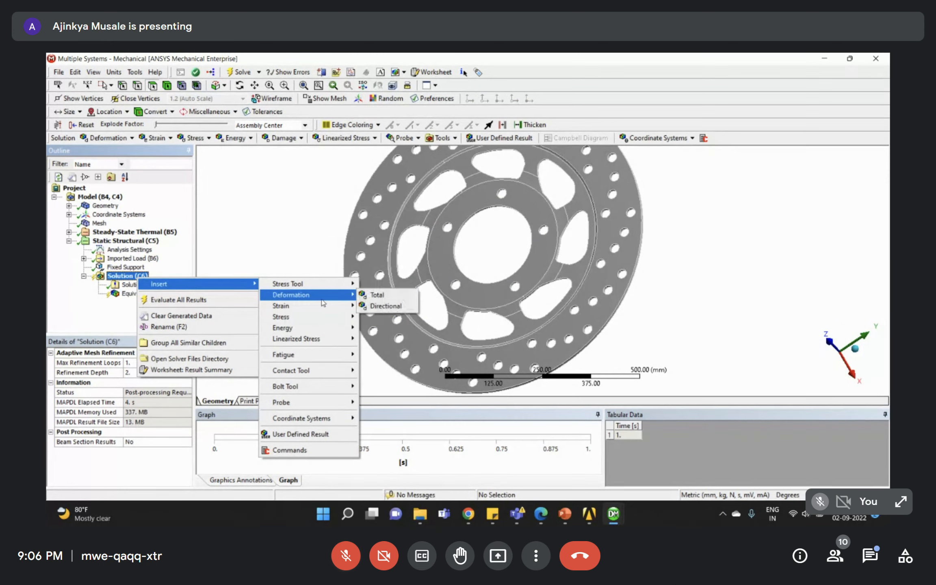
left_click(377, 294)
right_click(147, 301)
left_click(170, 321)
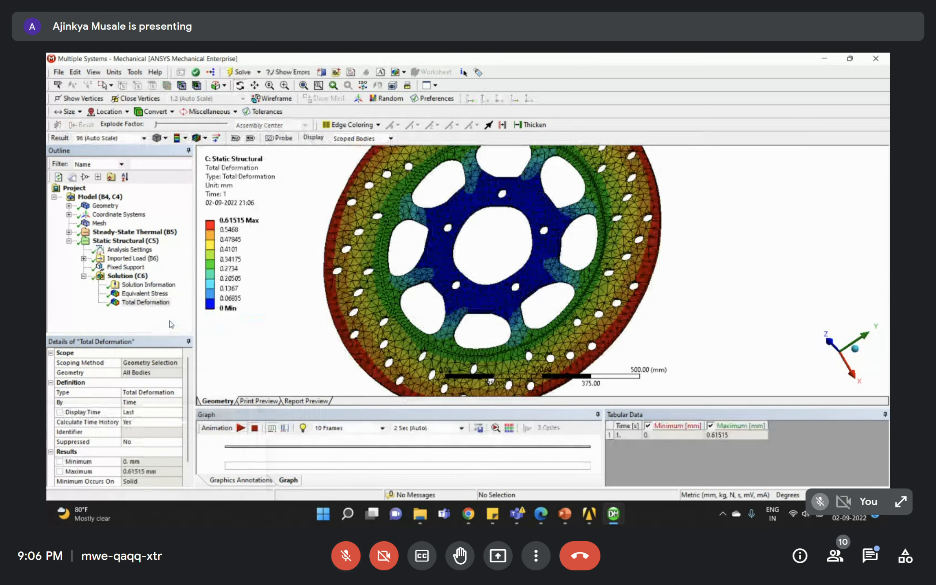
- Examine the Total Deformation contour across the brake disc from the outer rim to the mounting holes
left_click(152, 317)
middle_click_drag(434, 280, 493, 268)
scroll(505, 272, "down", 3)
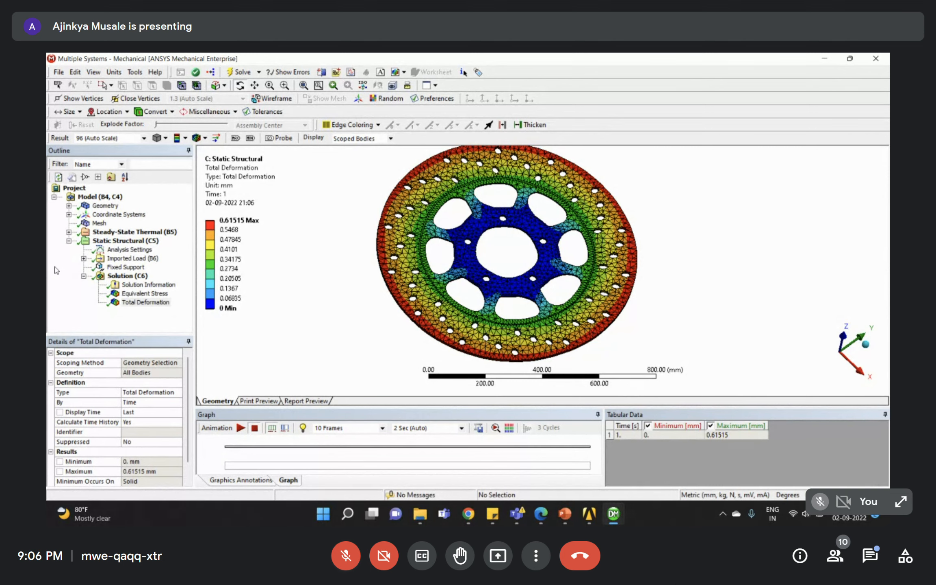
left_click(134, 302)
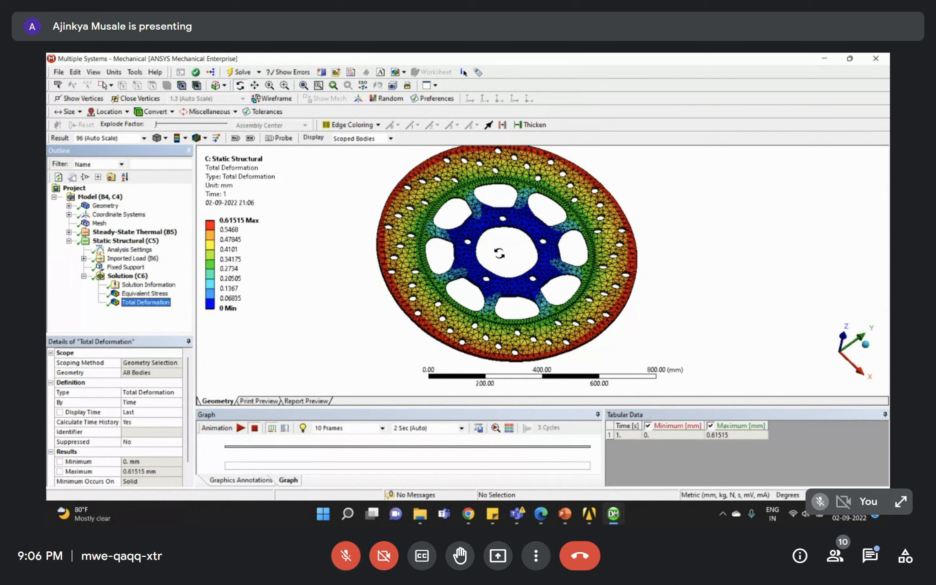
left_click_drag(503, 294, 384, 217)
right_click_drag(378, 200, 459, 275)
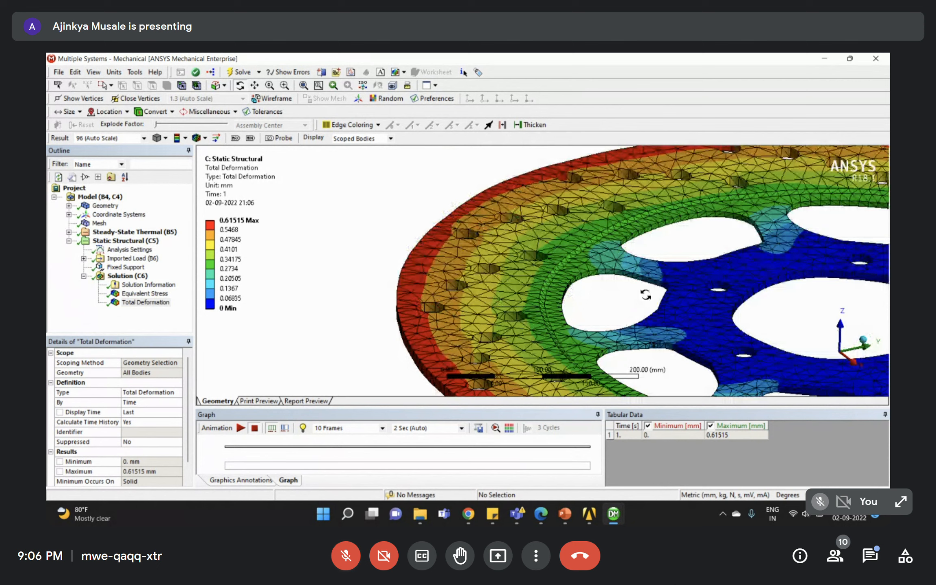
scroll(649, 299, "down", 2)
scroll(648, 298, "down", 1)
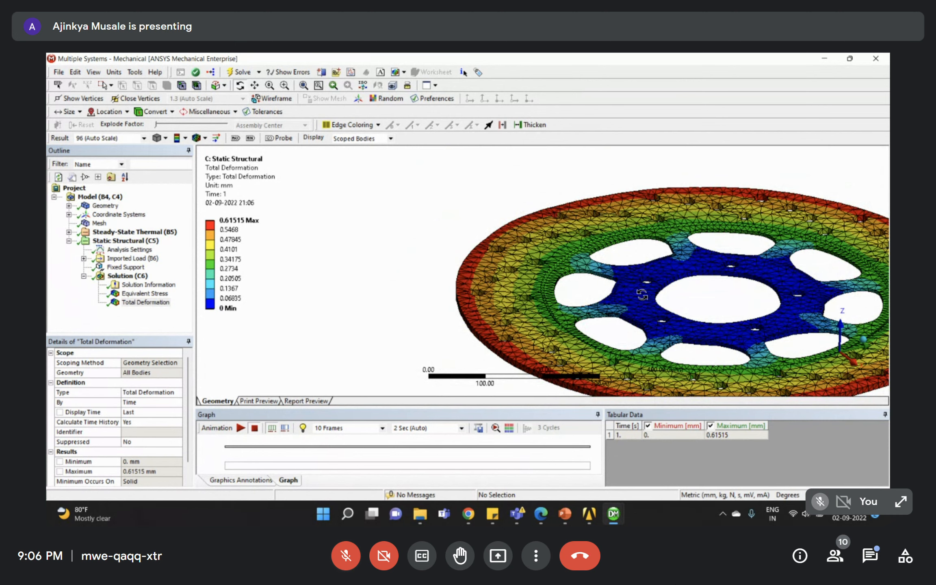
- Examine the Equivalent Stress contour on the disc, especially around the large cut-outs and the webs between them
left_click(141, 295)
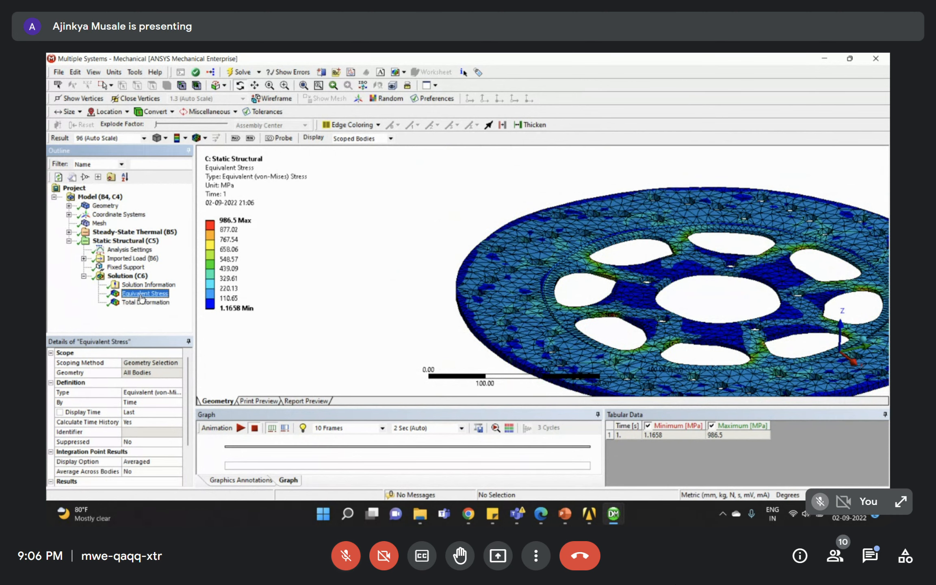
middle_click_drag(528, 203, 535, 252)
scroll(536, 252, "down", 5)
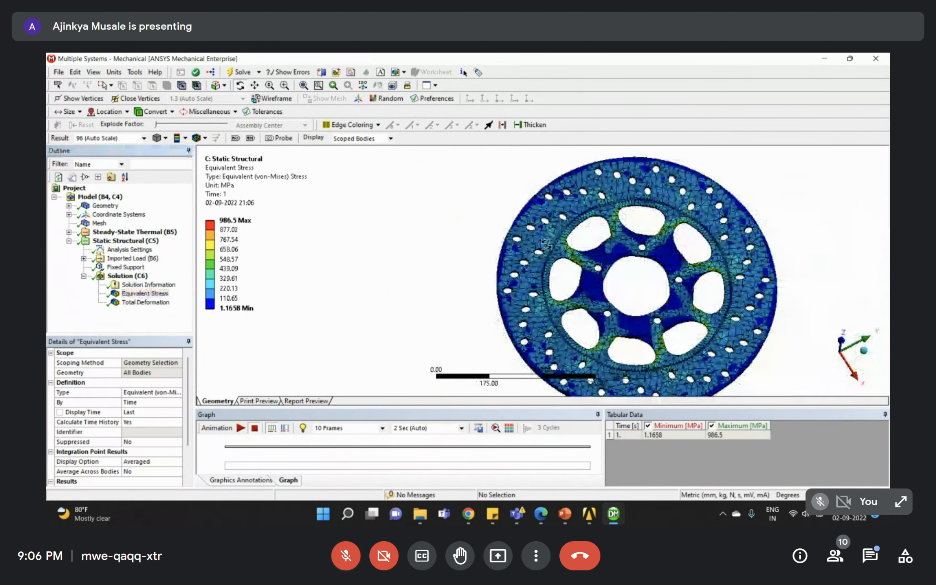
scroll(691, 313, "up", 6)
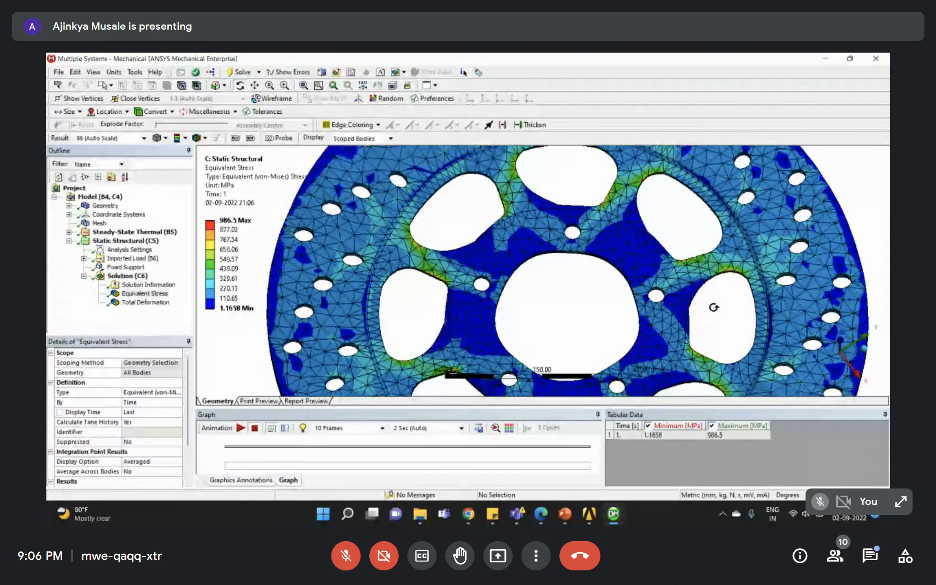
scroll(650, 305, "down", 5)
scroll(597, 268, "up", 4)
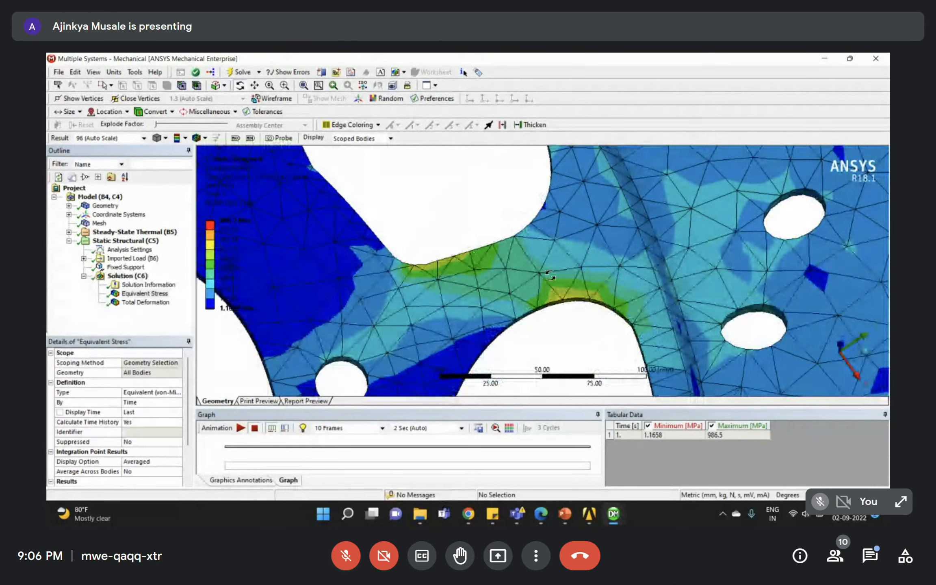
scroll(532, 291, "down", 4)
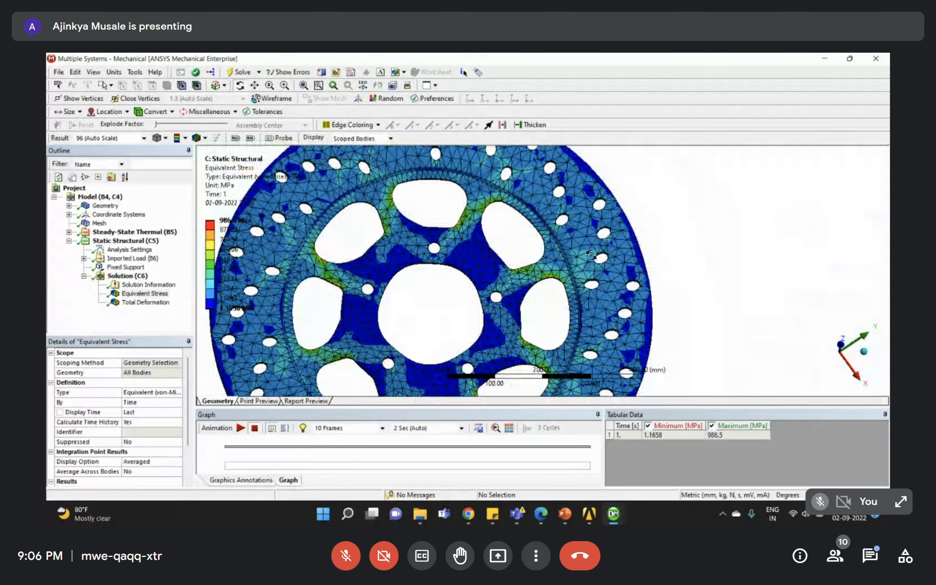
scroll(558, 270, "down", 3)
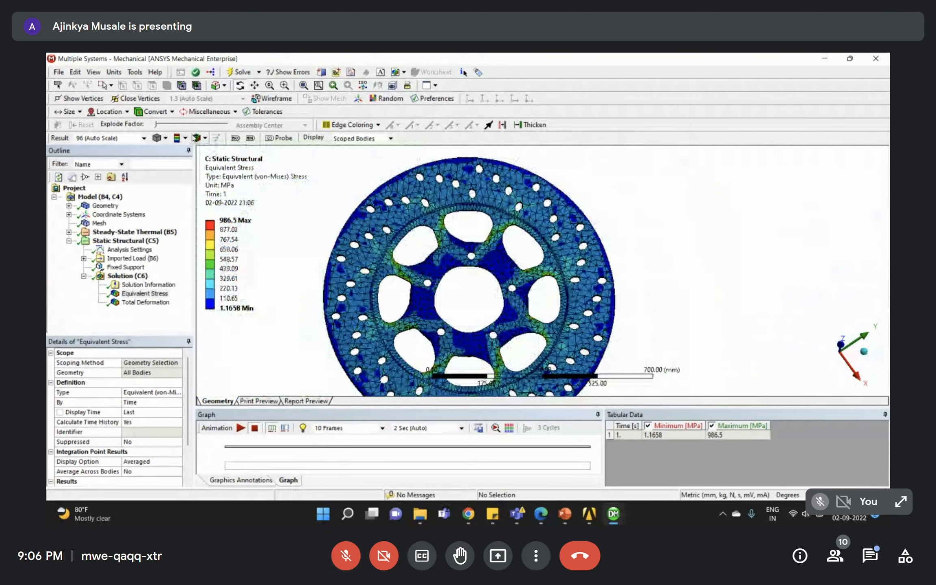
- Replace the element edges on the Equivalent Stress plot with the undeformed wireframe outline
left_click(199, 138)
left_click(207, 162)
scroll(493, 252, "down", 1)
middle_click_drag(494, 252, 471, 280)
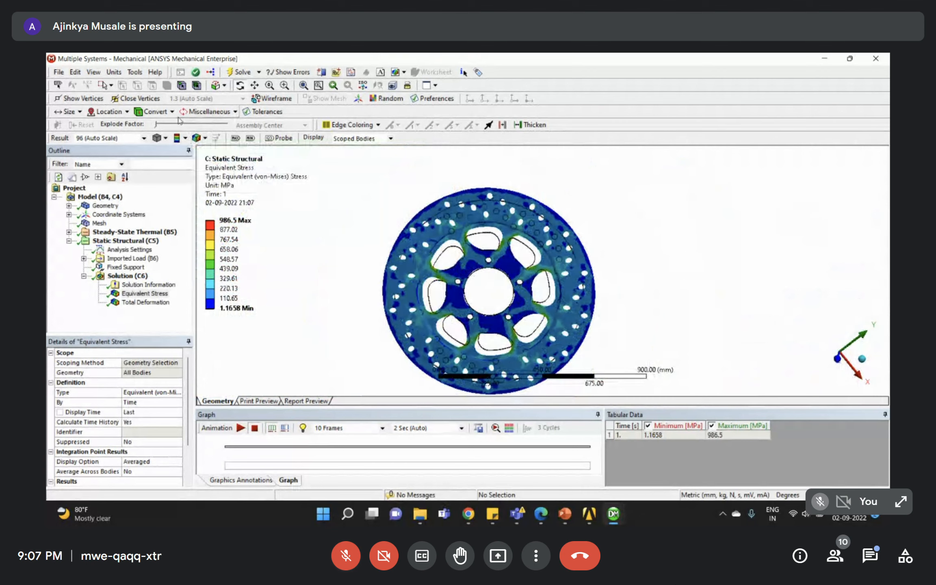
- Set the result display scale of the Equivalent Stress plot to 0.0 (Undeformed) and inspect the stress contour on the disc
left_click(199, 139)
left_click(97, 138)
left_click(97, 138)
left_click(96, 149)
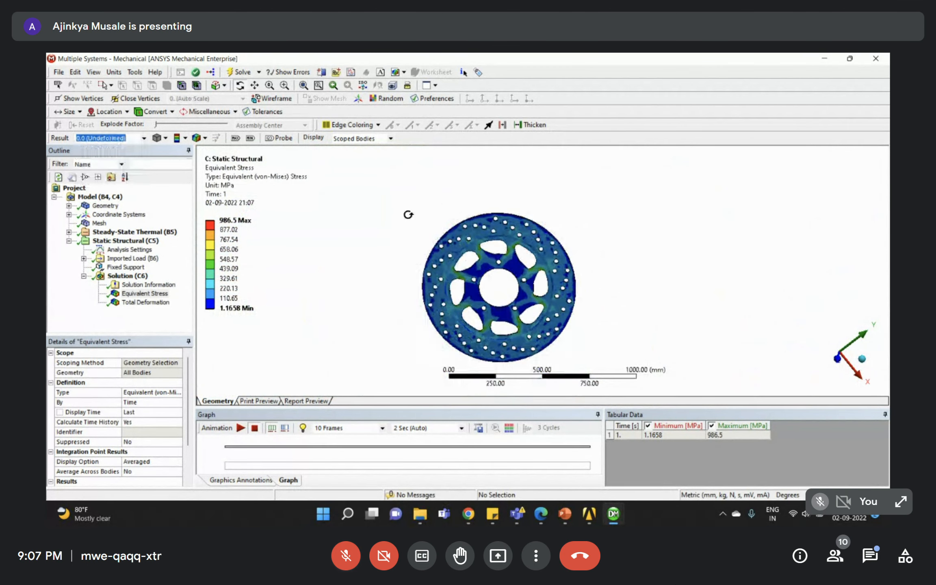
scroll(467, 284, "up", 3)
middle_click_drag(569, 309, 587, 306)
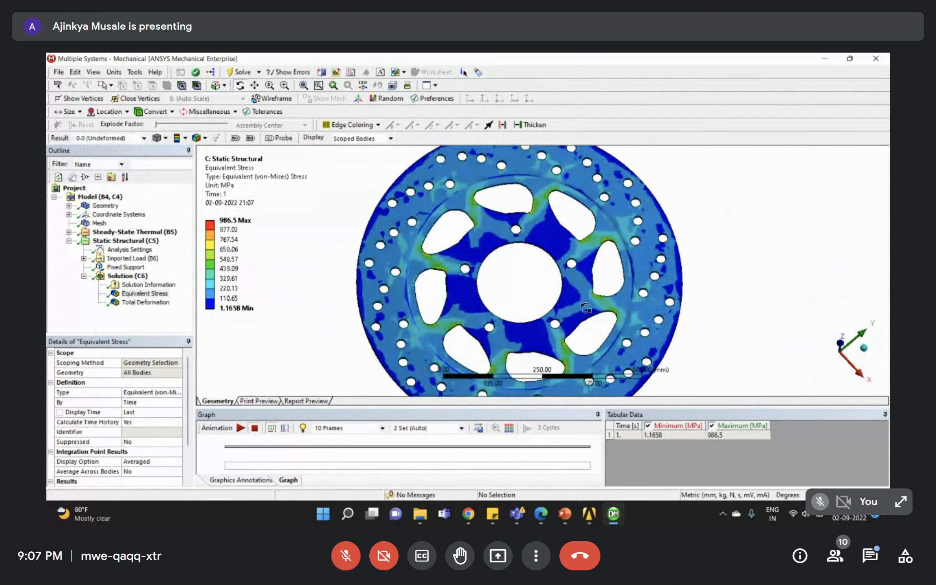
scroll(577, 286, "down", 3)
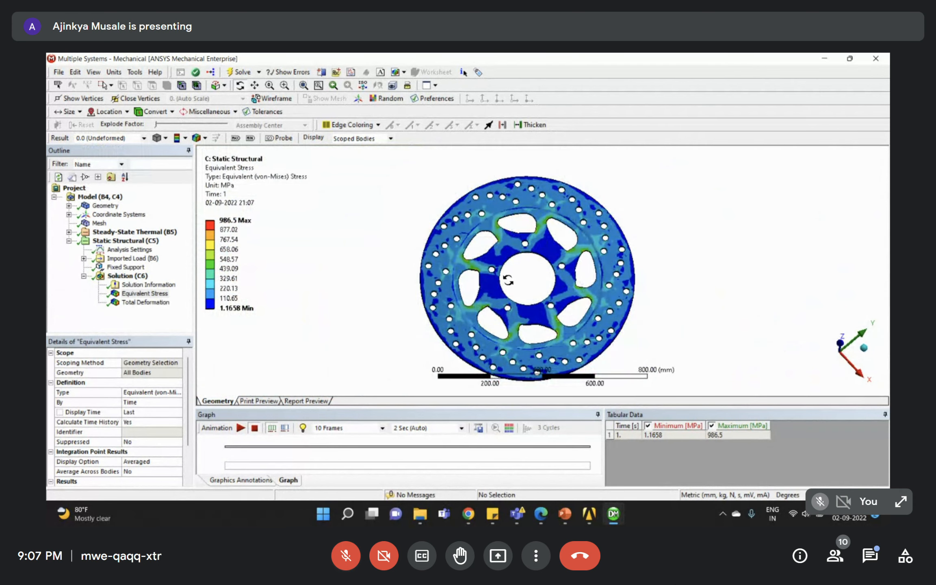
middle_click_drag(508, 281, 508, 291)
left_click(154, 293)
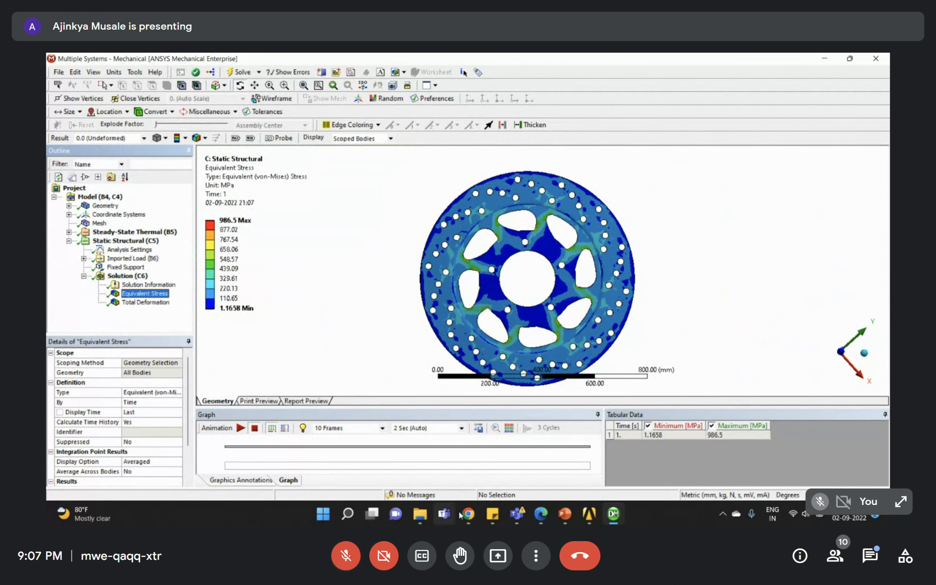
- Switch to the Workbench project and add the Thermal-Stress custom system to the schematic
left_click(595, 520)
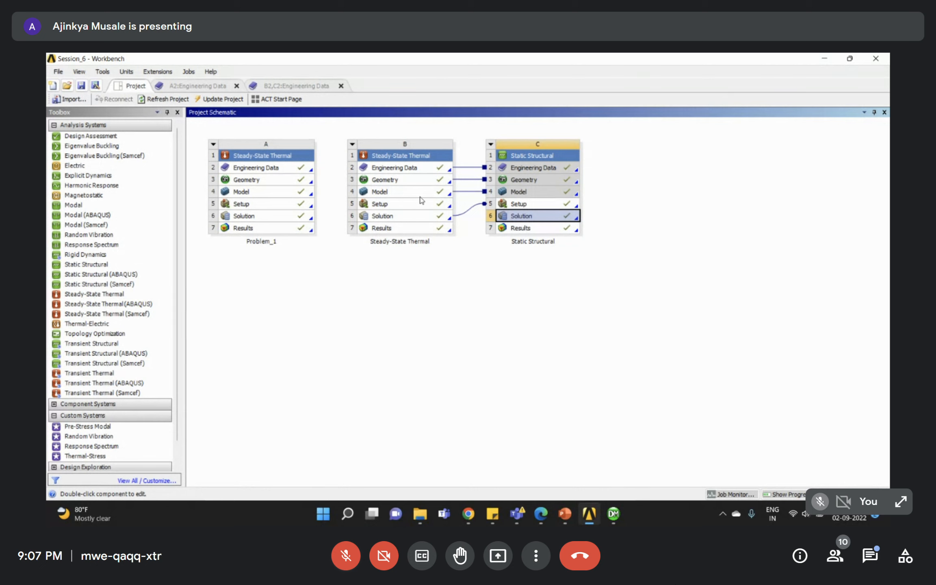
left_click(488, 276)
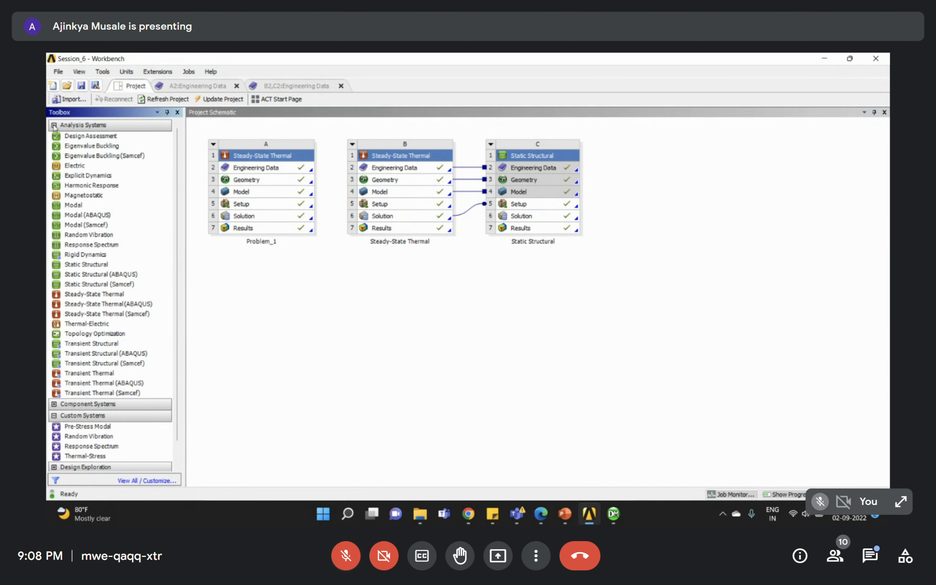
left_click(54, 126)
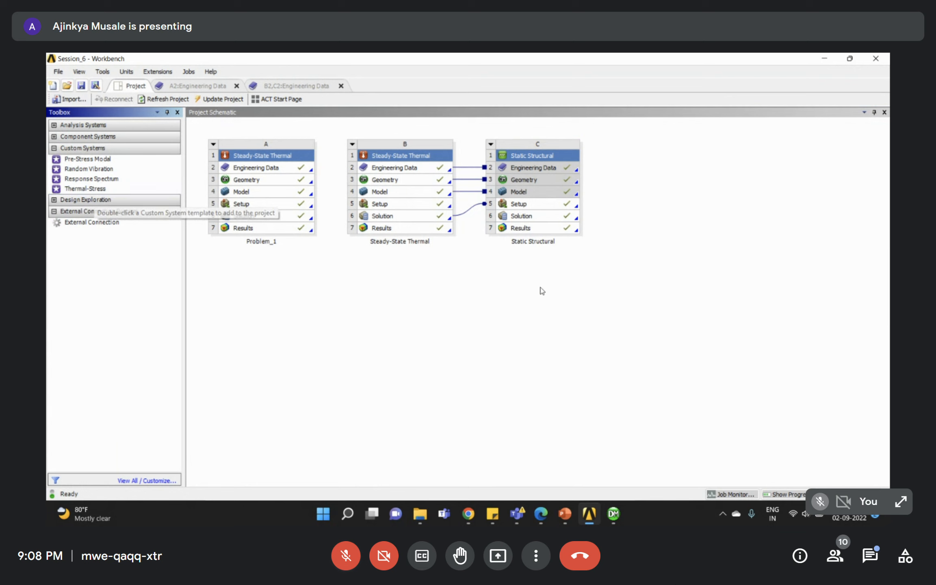
double_click(96, 190)
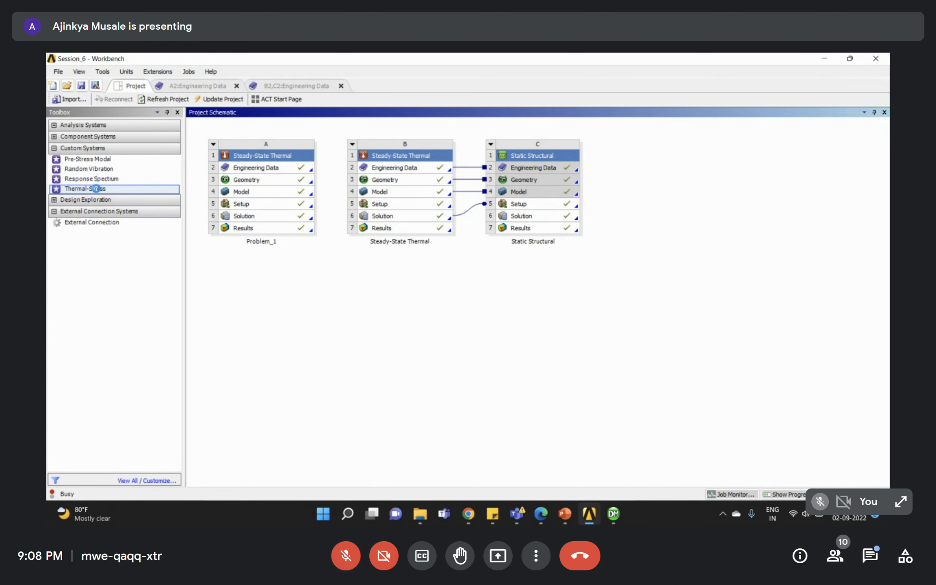
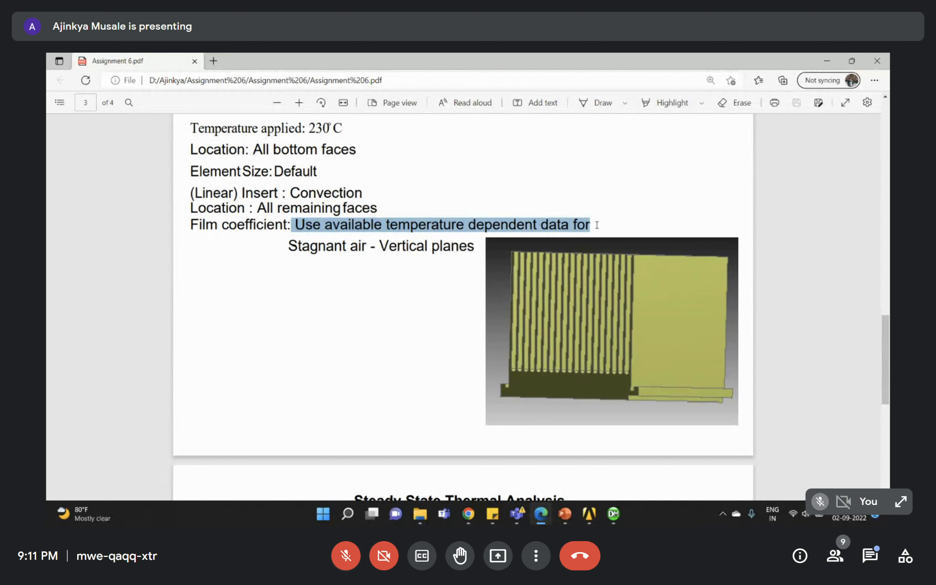
- Highlight "Stagnant air - Vertical planes" in the film coefficient requirement and review Problem Statement - 3 in the assignment PDF
left_click_drag(289, 246, 476, 268)
left_click(476, 268)
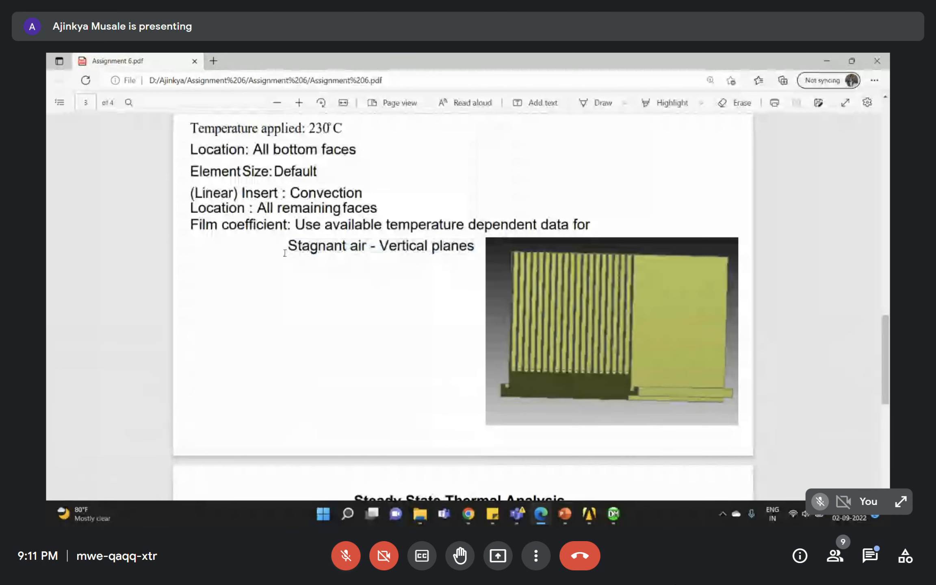
left_click_drag(287, 246, 457, 268)
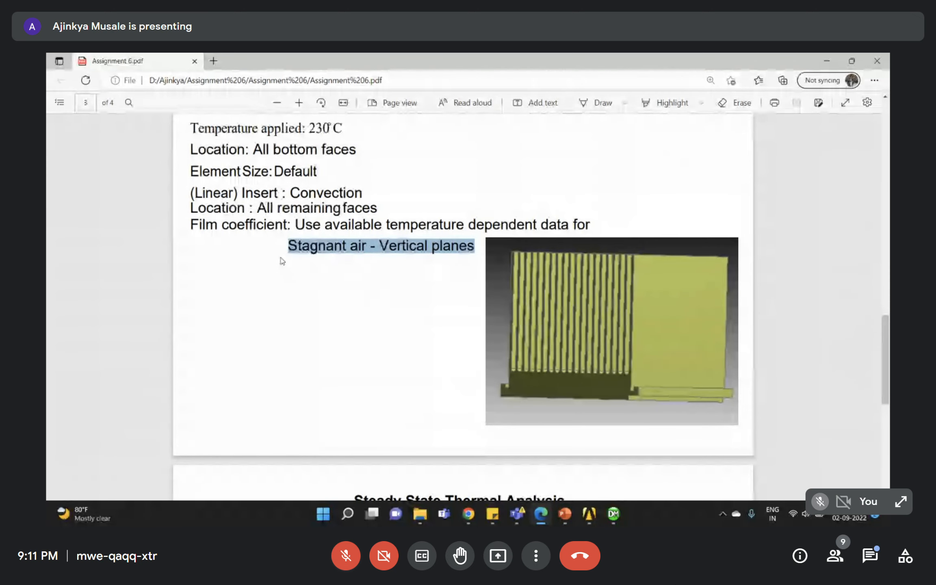
scroll(268, 266, "up", 2)
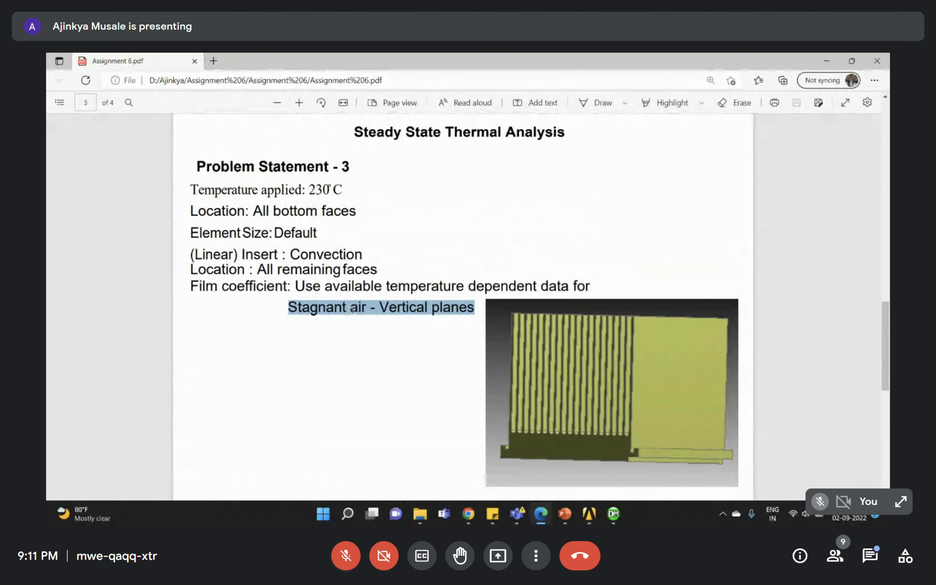
- Switch to the Workbench project and add a standalone Steady-State Thermal system beside the Static Structural system
mouse_move(590, 514)
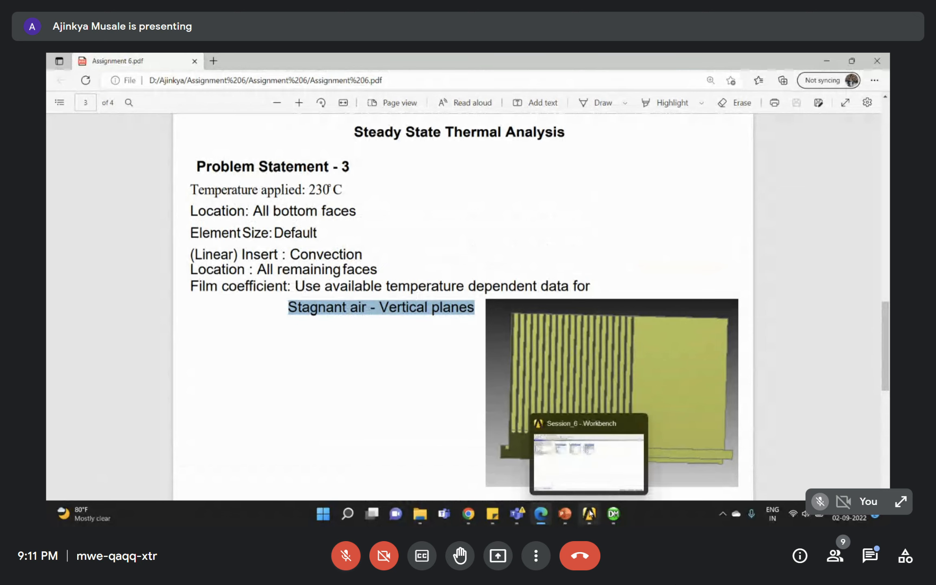
left_click(595, 469)
left_click(376, 320)
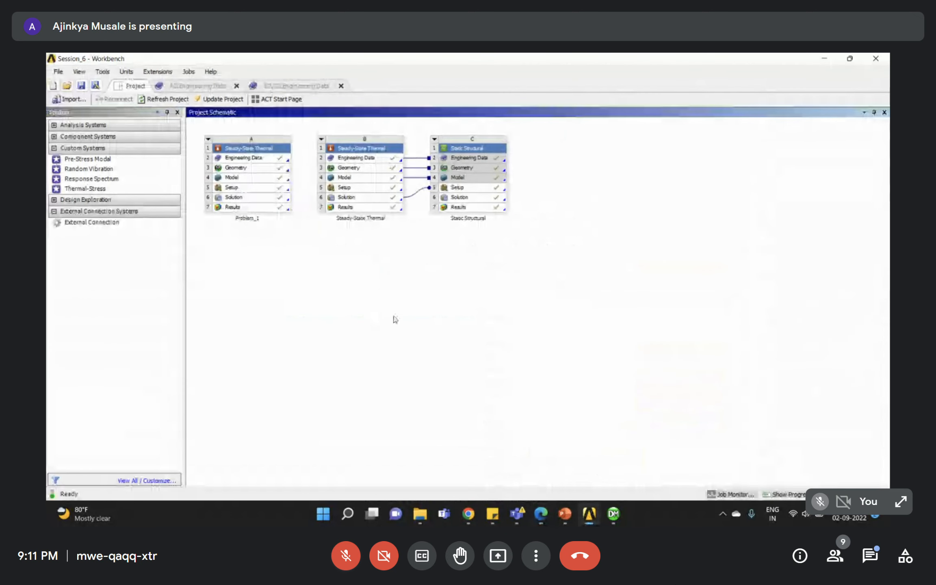
scroll(406, 323, "up", 3)
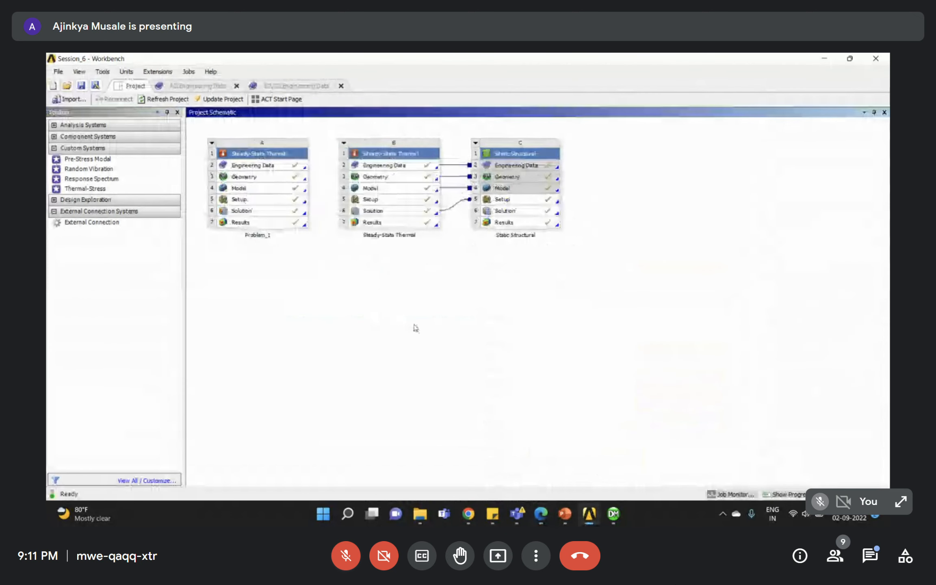
left_click(54, 128)
left_click(54, 126)
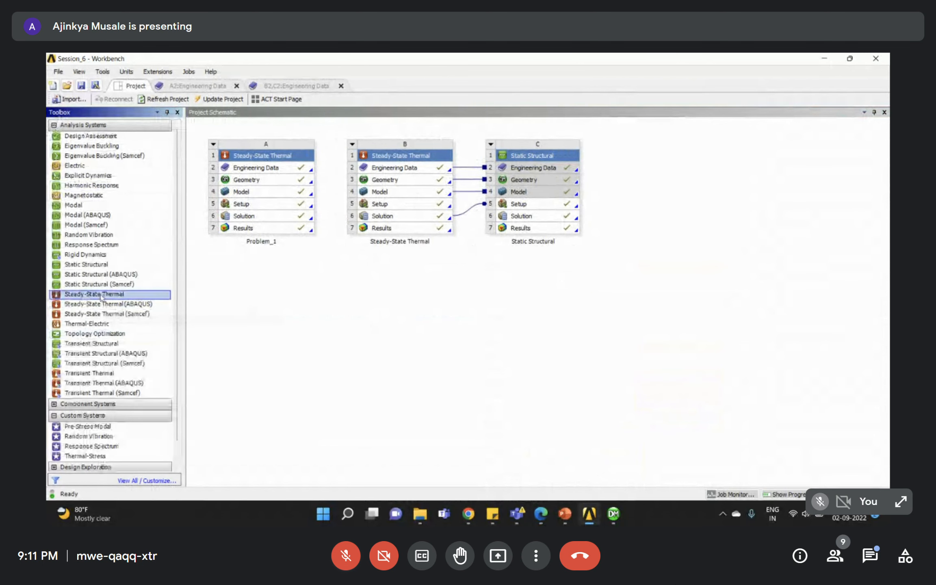
left_click_drag(100, 297, 647, 209)
key("Return")
- Rename the new standalone Steady-State Thermal system as Problem_3
double_click(657, 241)
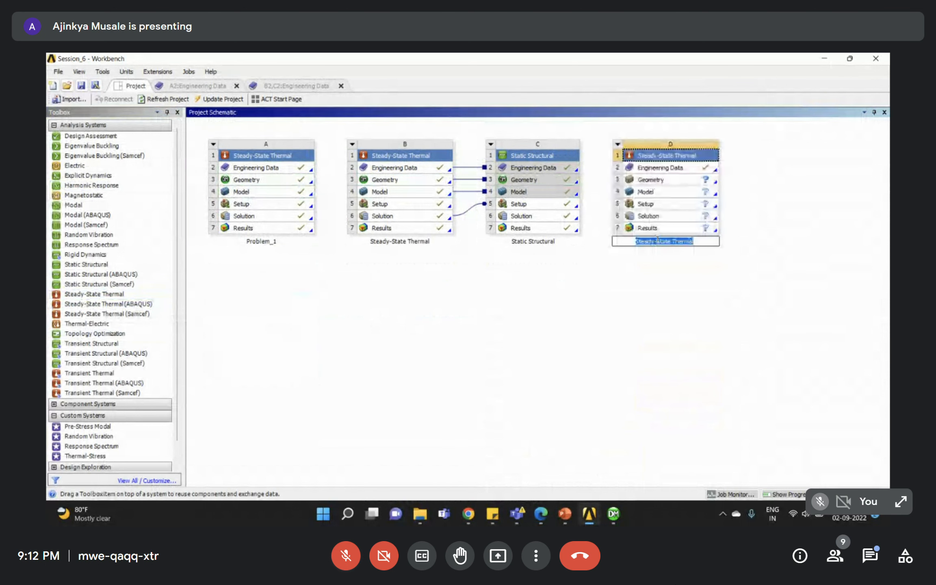
type("Problem_3")
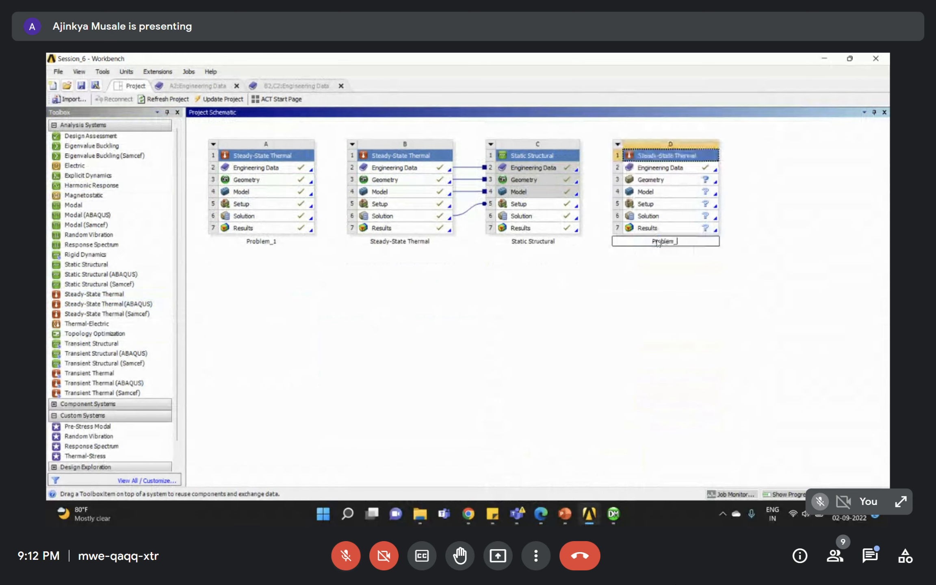
key("Return")
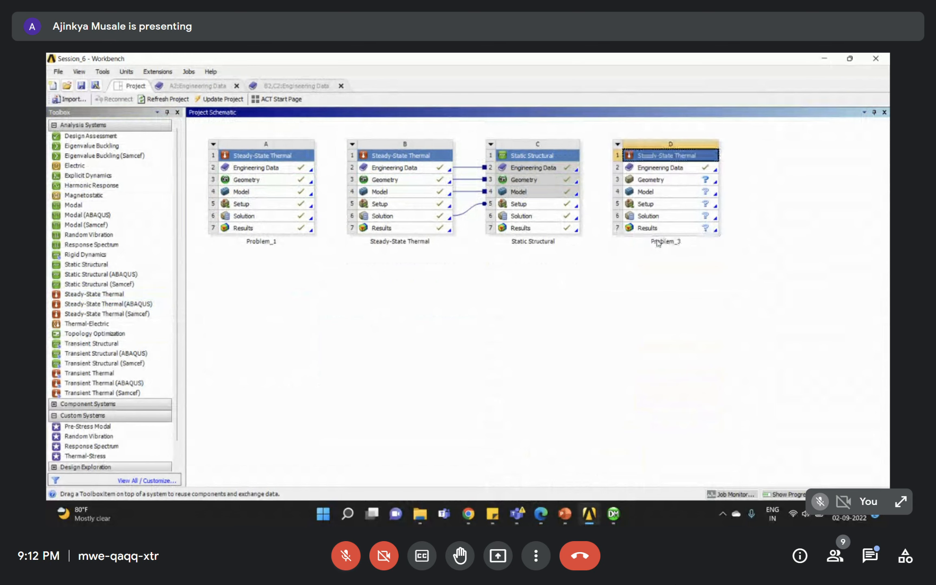
- Create a new DesignModeler geometry for the Problem_3 system and set its length unit to millimetres
left_click(674, 185)
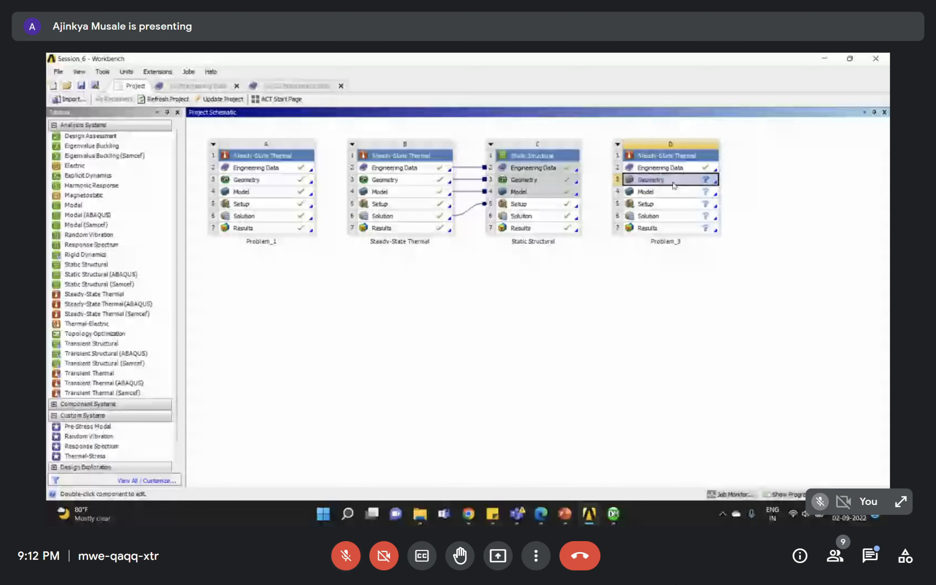
right_click(674, 185)
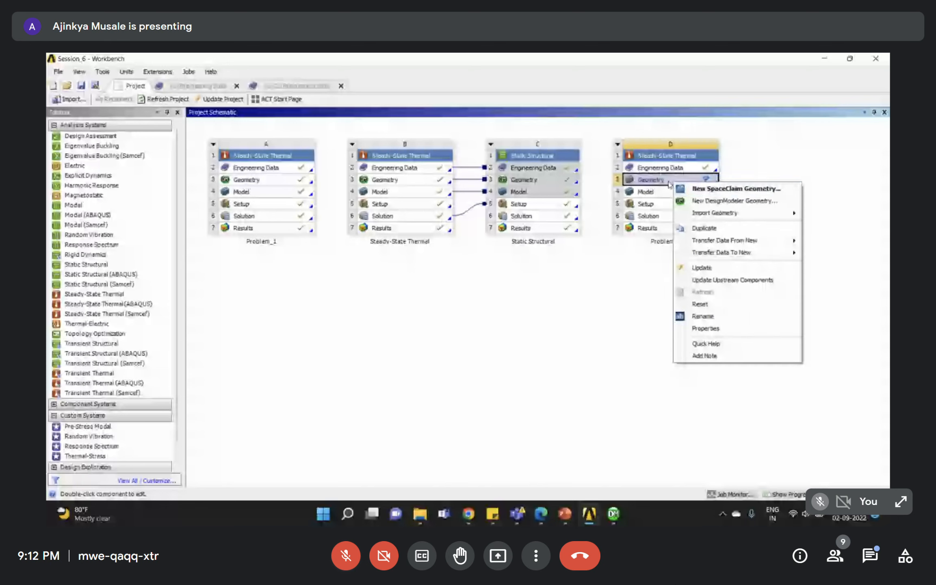
left_click(738, 202)
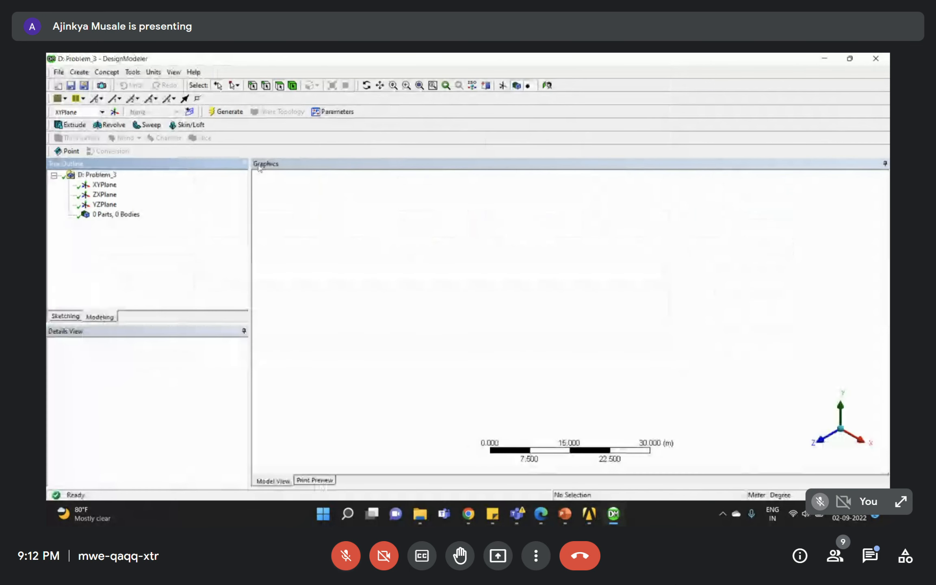
left_click(151, 74)
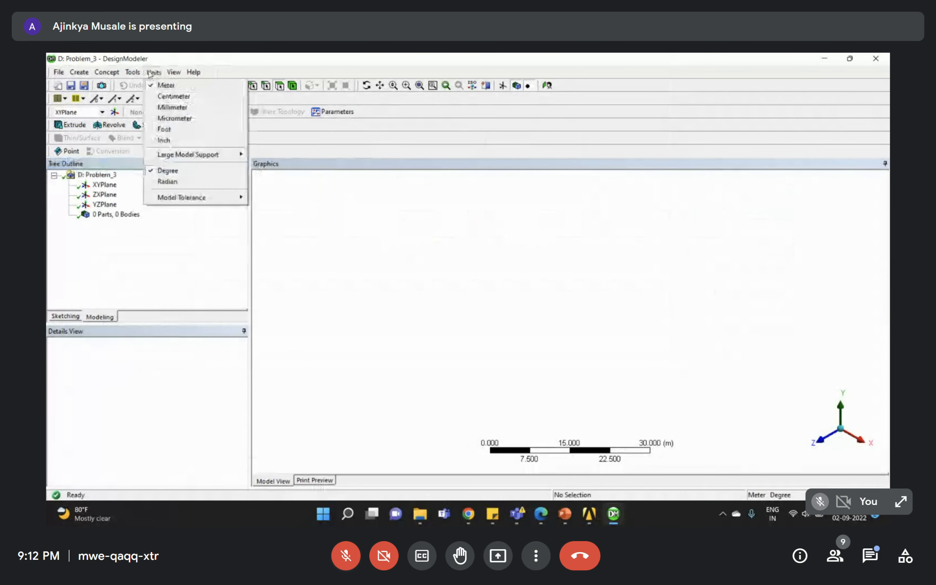
left_click(173, 107)
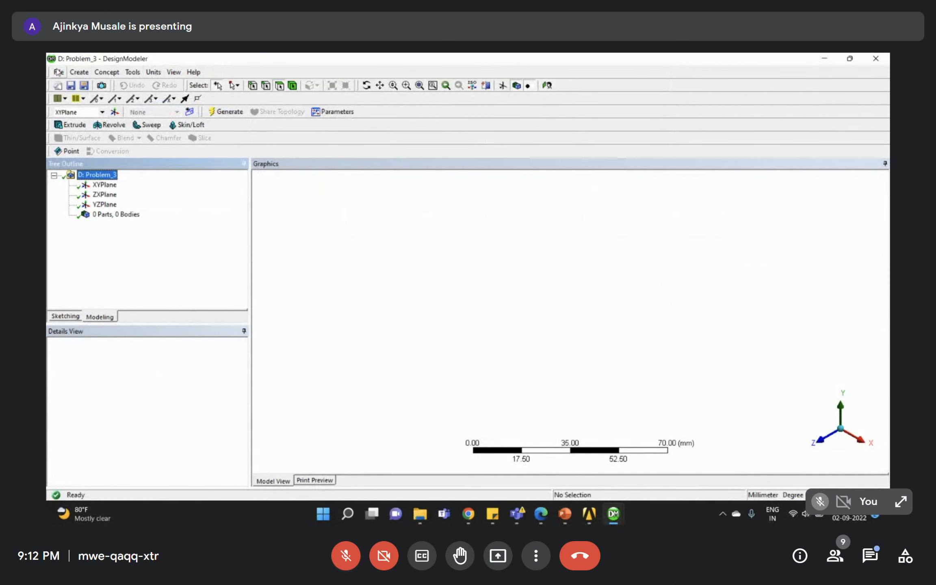
- Import the external geometry file Heatsink.STEP from the Assignment 7 folder with the default options and generate it
left_click(96, 185)
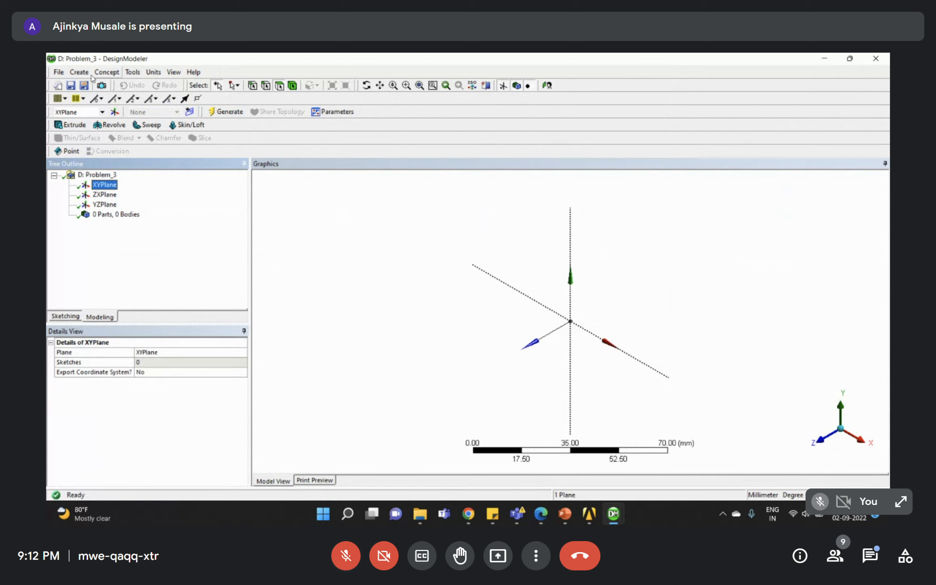
left_click(57, 73)
left_click(57, 72)
left_click(57, 72)
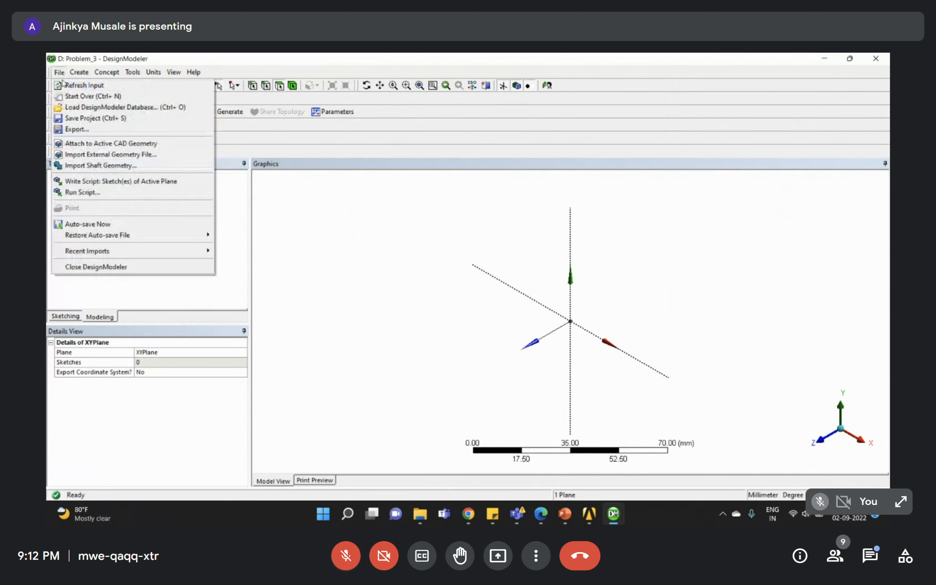
left_click(83, 154)
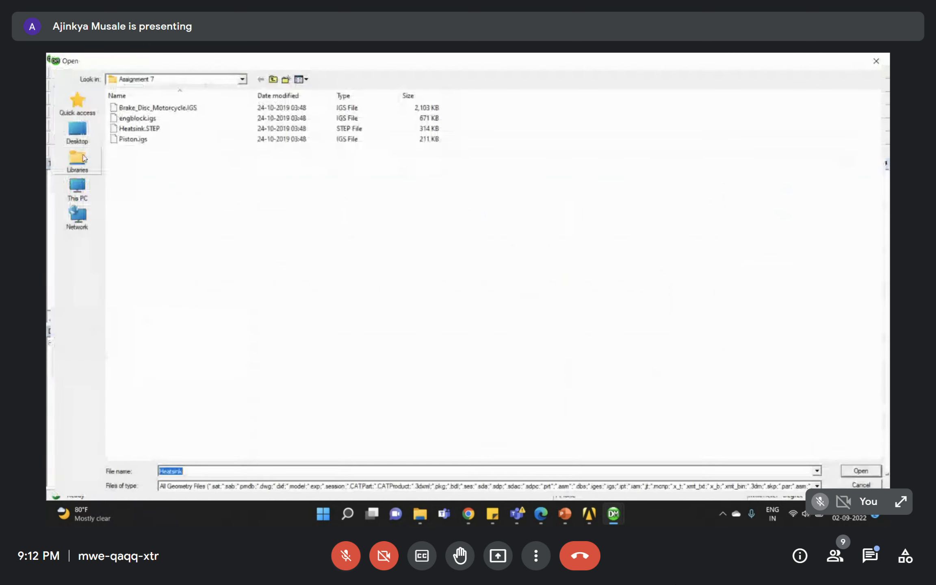
left_click(138, 129)
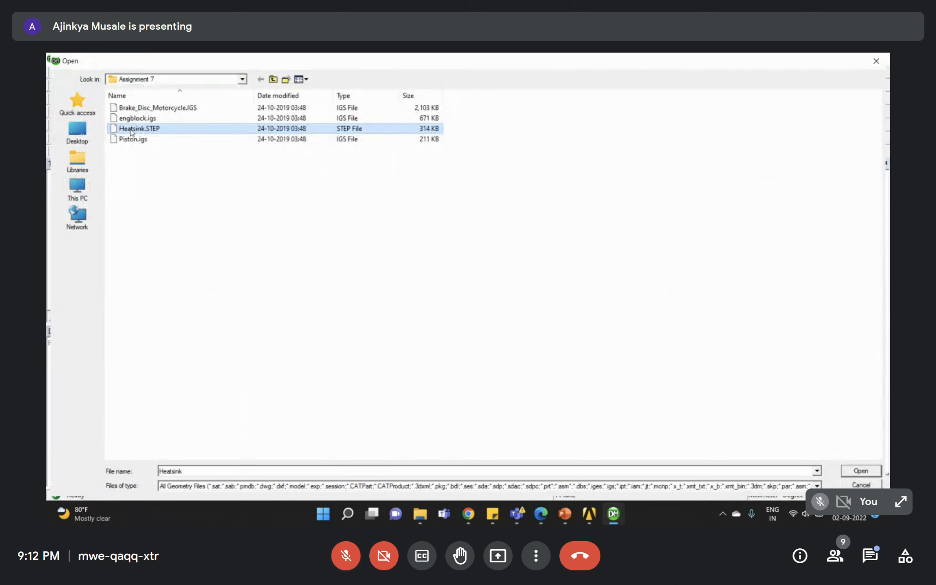
left_click(858, 471)
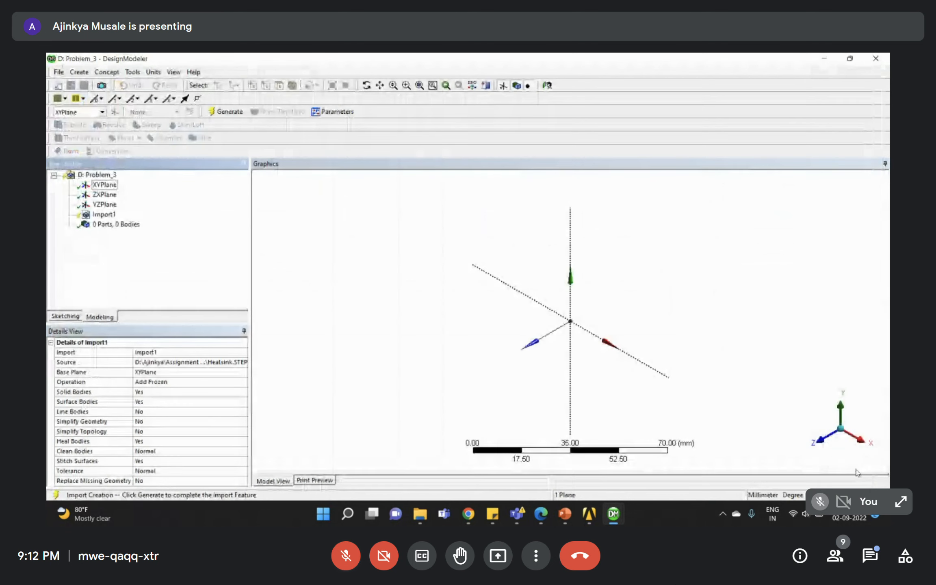
left_click(226, 112)
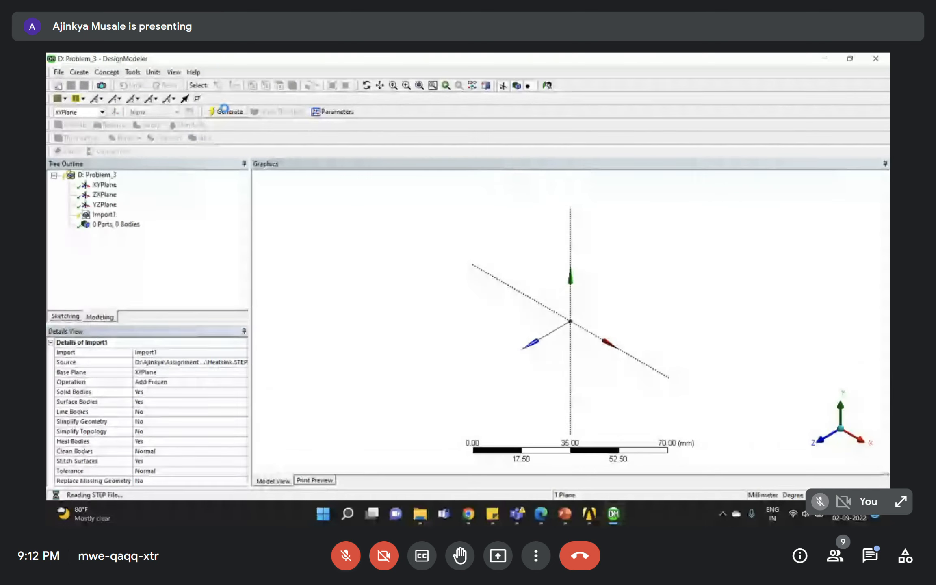
- Turn off frozen body transparency so the imported heatsink displays as an opaque solid
left_click(173, 72)
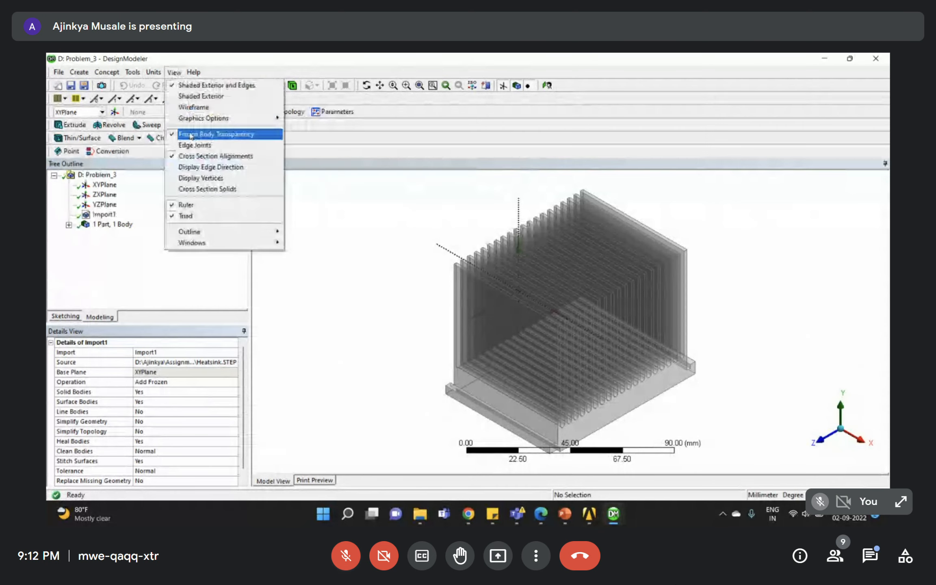
left_click(192, 136)
middle_click_drag(481, 249, 372, 233)
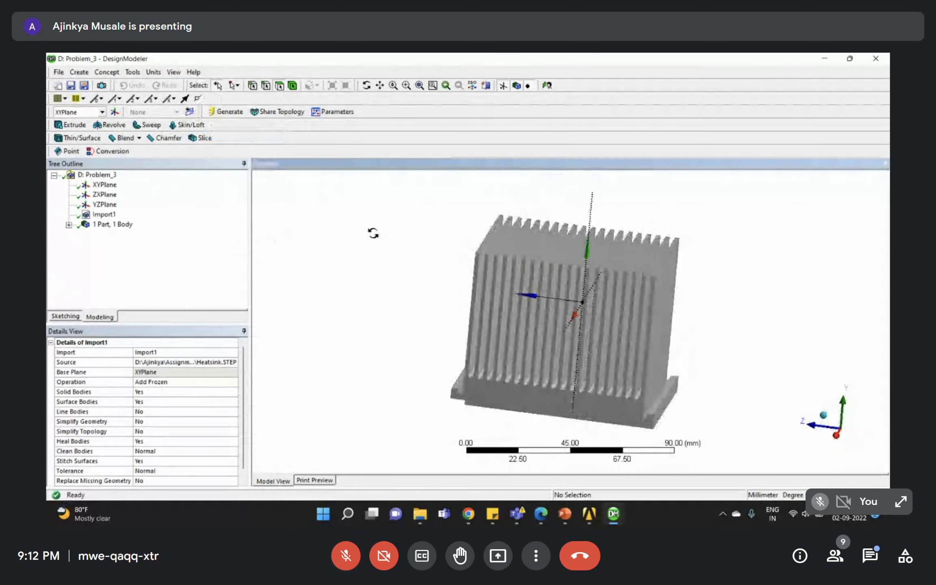
- Examine the heatsink from several angles, picking out its flat bottom face and the vertical fins
scroll(522, 256, "down", 3)
right_click_drag(477, 206, 683, 402)
mouse_move(683, 401)
middle_mouse_down()
mouse_move(669, 334)
mouse_move(582, 351)
mouse_move(512, 319)
mouse_move(508, 343)
middle_mouse_up()
scroll(524, 400, "down", 2)
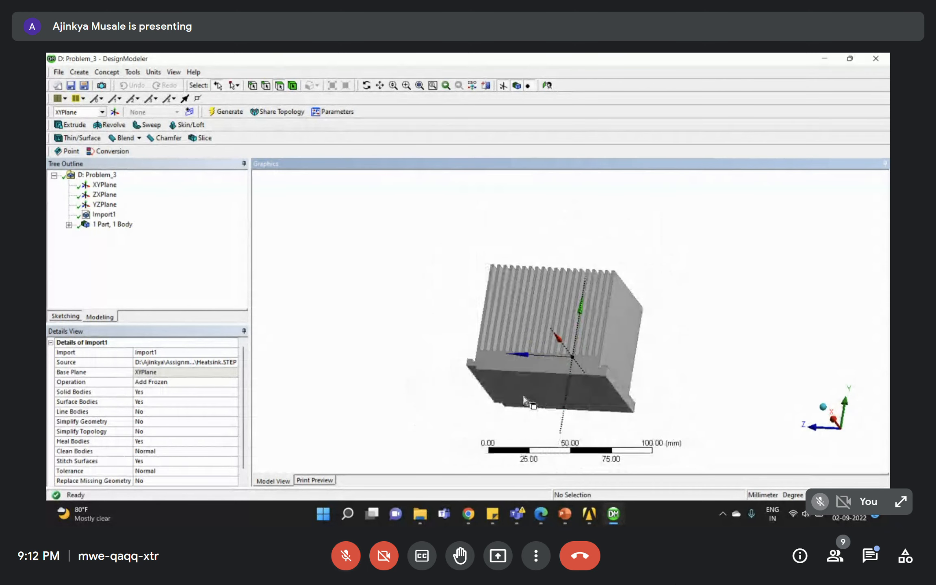
middle_click_drag(524, 400, 528, 311)
right_click_drag(472, 225, 650, 410)
left_click(533, 435)
middle_click_drag(558, 428, 560, 380)
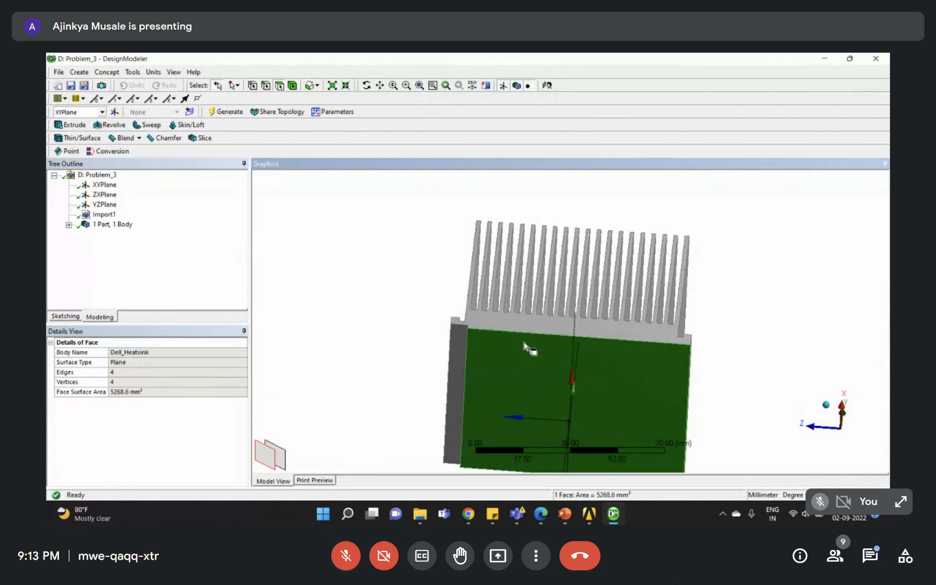
middle_click_drag(686, 357, 605, 382)
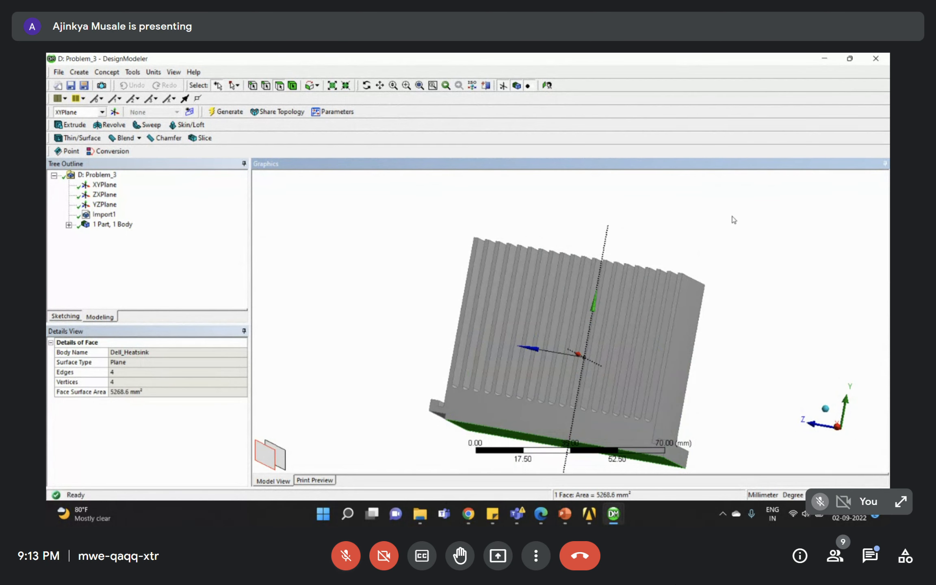
scroll(576, 354, "down", 2)
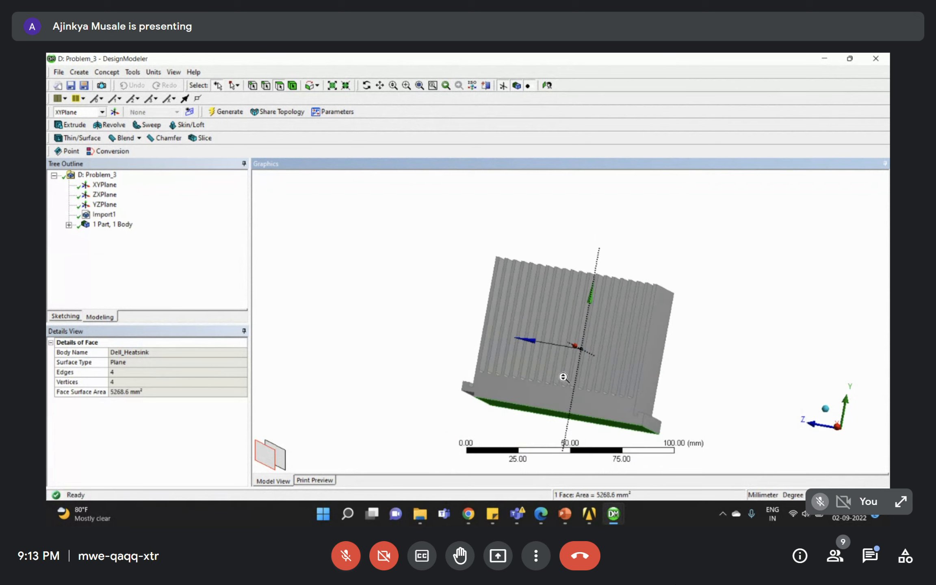
middle_click_drag(598, 327, 617, 333)
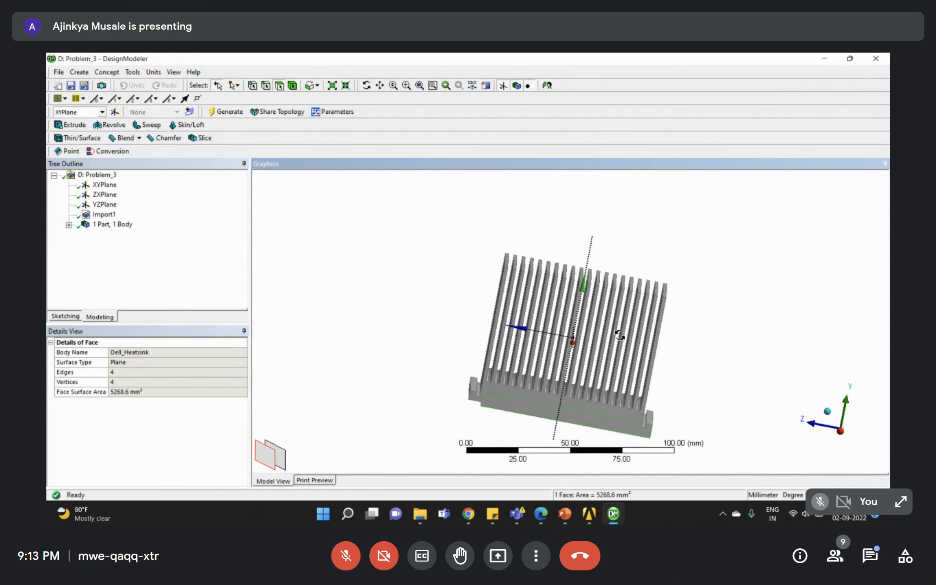
- Switch to the Workbench project and open the Problem_3 model in Mechanical
left_click(205, 278)
left_click(592, 514)
left_click(577, 311)
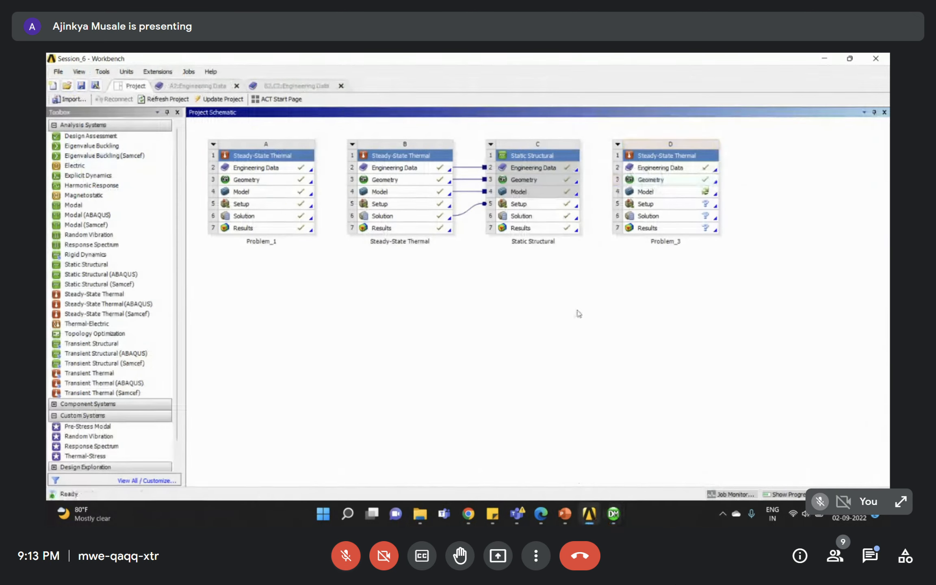
double_click(664, 195)
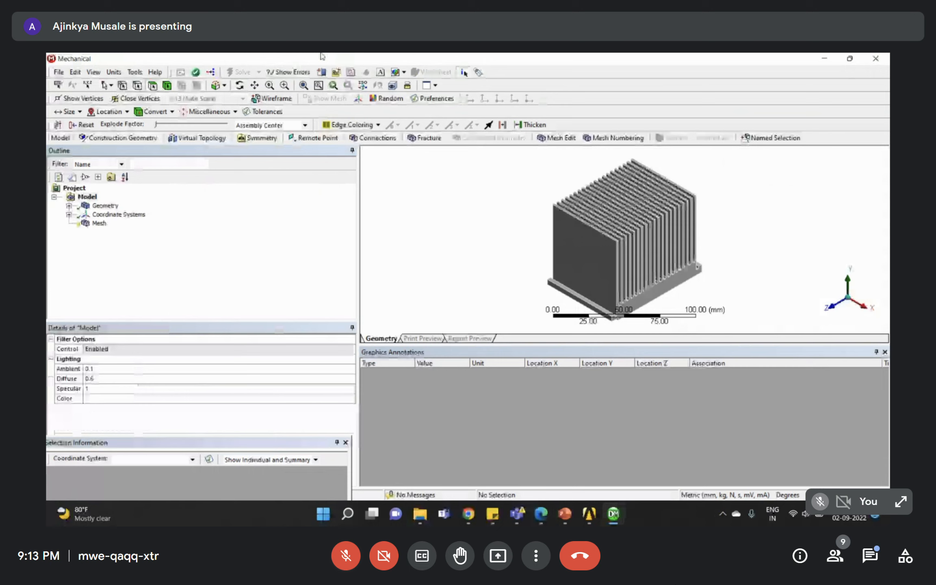
- Check the available unit systems and the material assigned to the Dell_Heatsink body
left_click(114, 72)
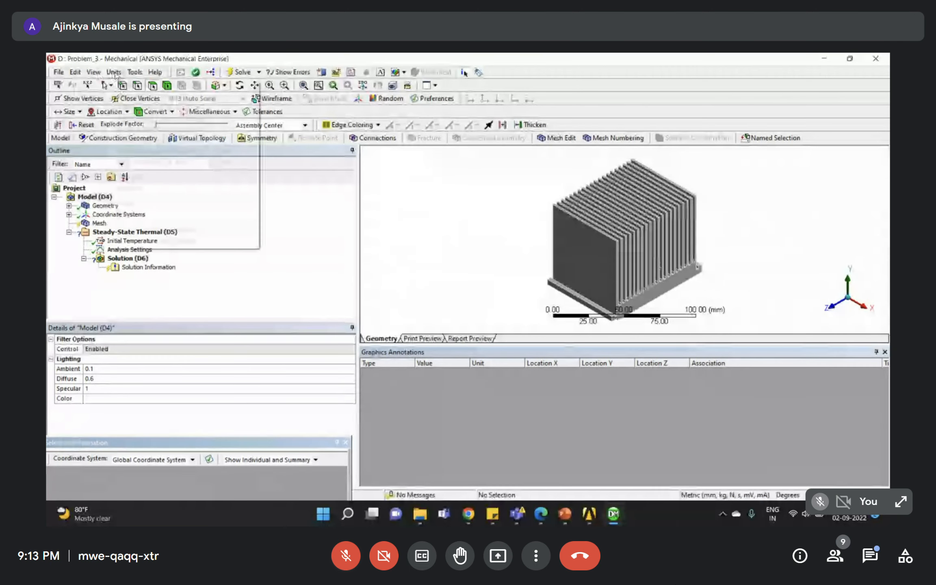
left_click(303, 238)
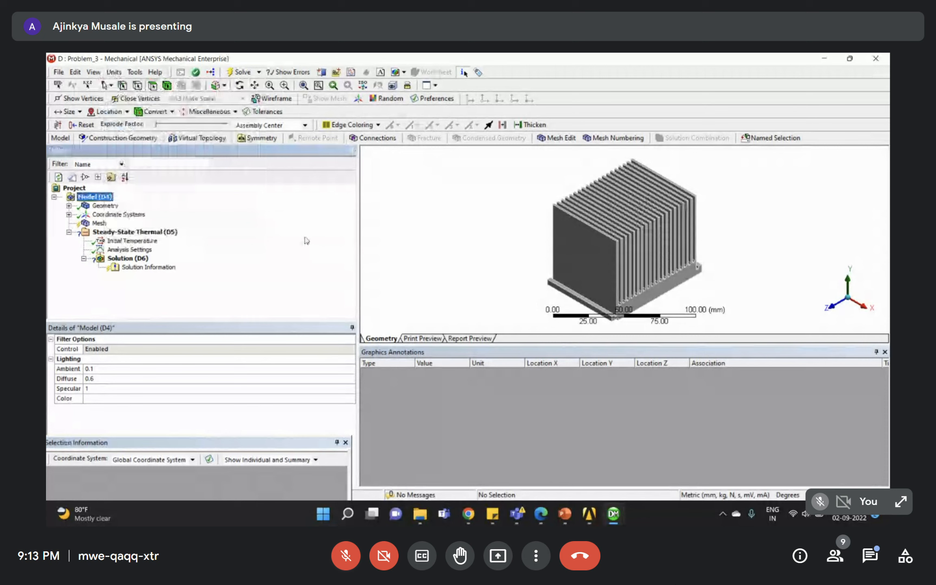
left_click(69, 206)
left_click(116, 215)
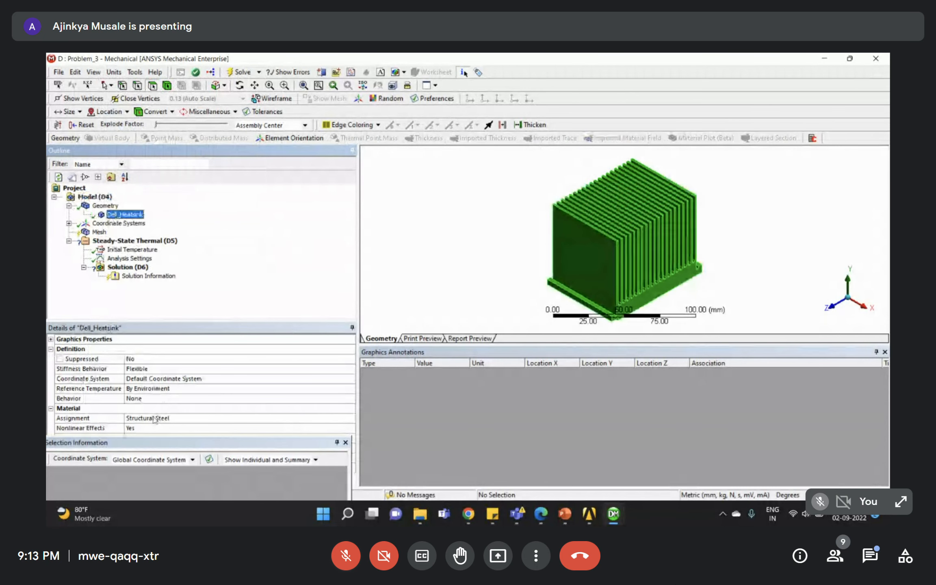
left_click(69, 205)
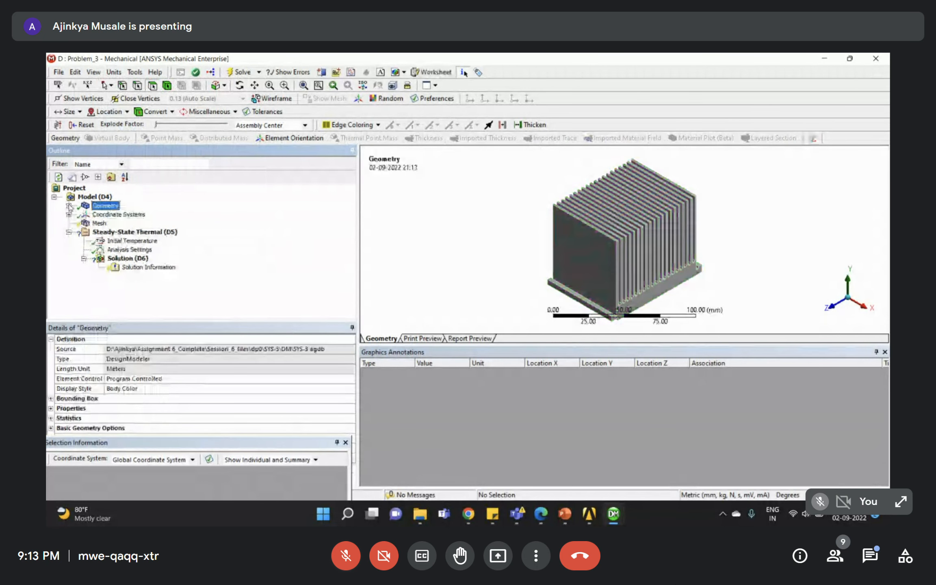
- Generate the heatsink mesh with the default element size
left_click(100, 223)
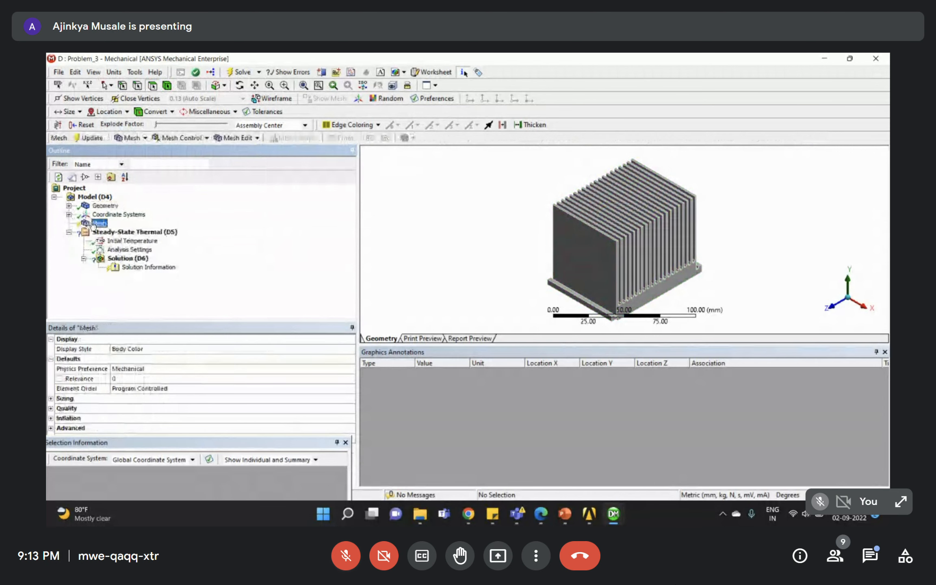
right_click(117, 223)
left_click(126, 257)
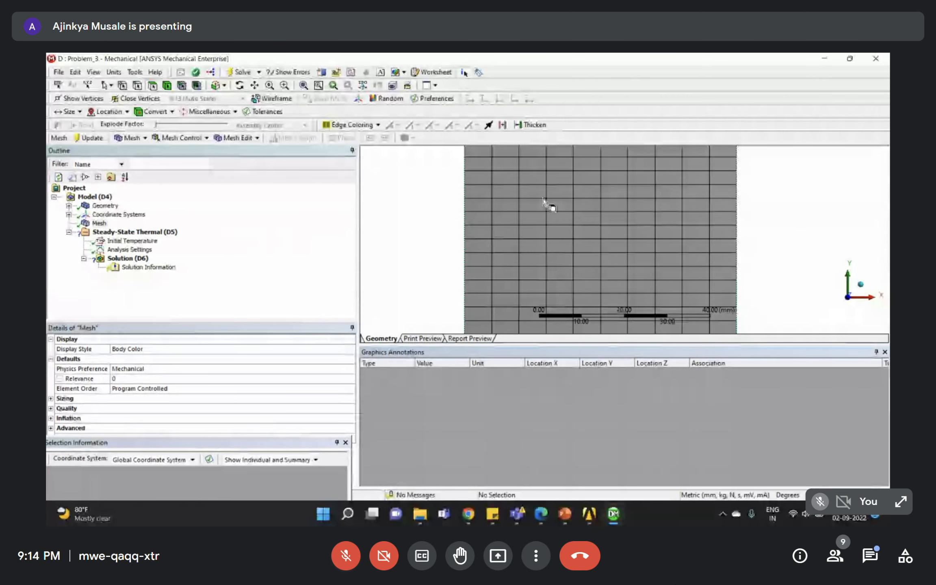
- Examine the generated mesh on the fins, the base plate and the bottom of the heatsink
middle_click_drag(543, 207, 601, 217)
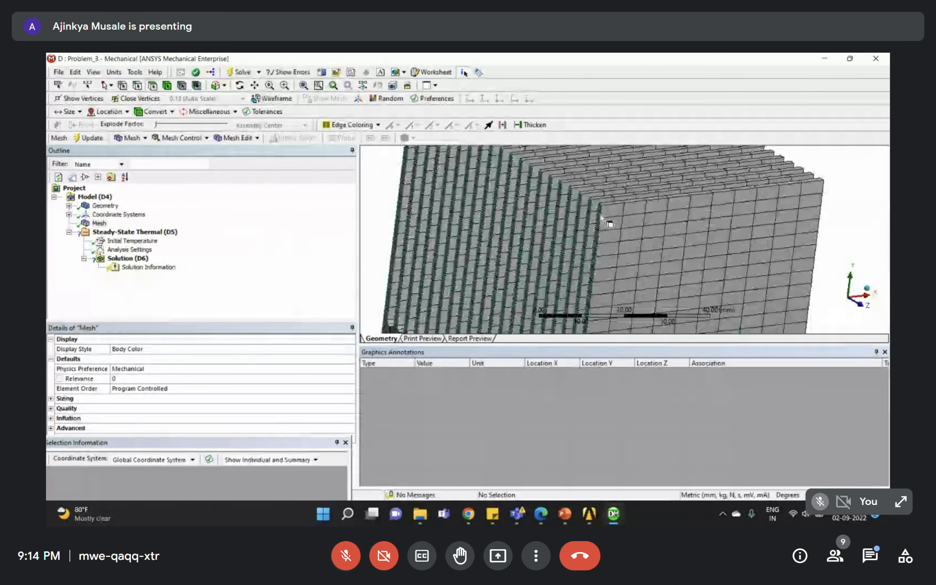
scroll(602, 217, "up", 5)
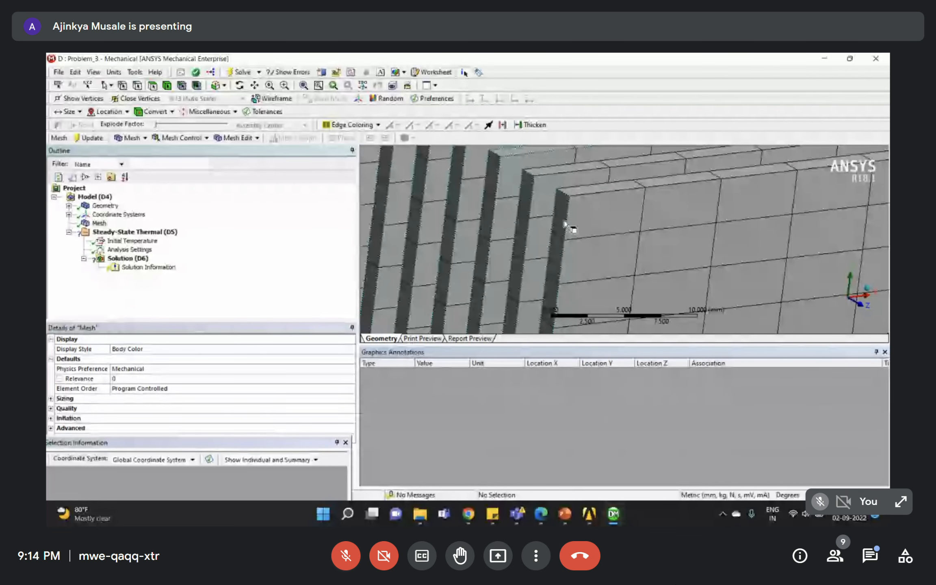
scroll(600, 270, "down", 10)
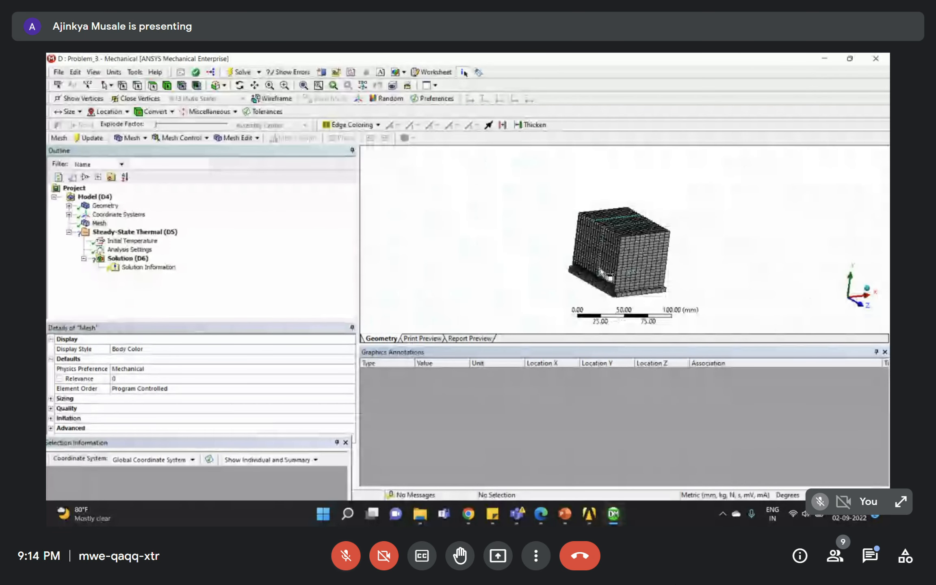
scroll(600, 271, "up", 10)
middle_click_drag(570, 255, 525, 258)
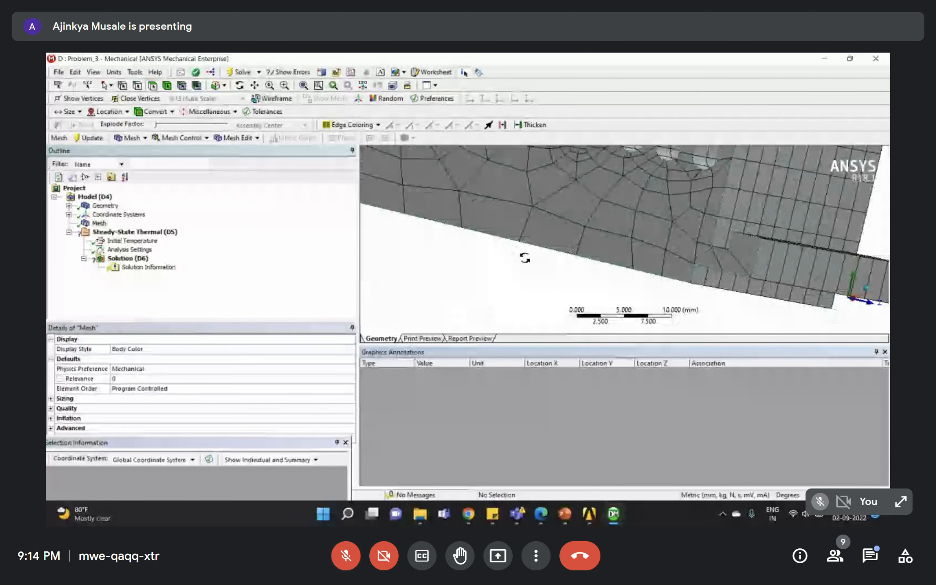
middle_click_drag(525, 257, 616, 208)
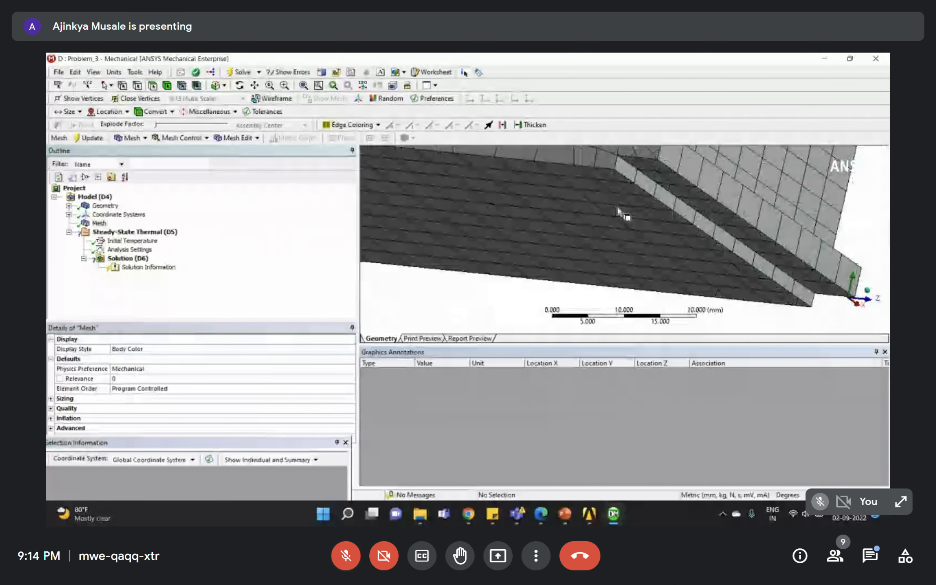
scroll(617, 208, "down", 8)
middle_click_drag(614, 236, 603, 226)
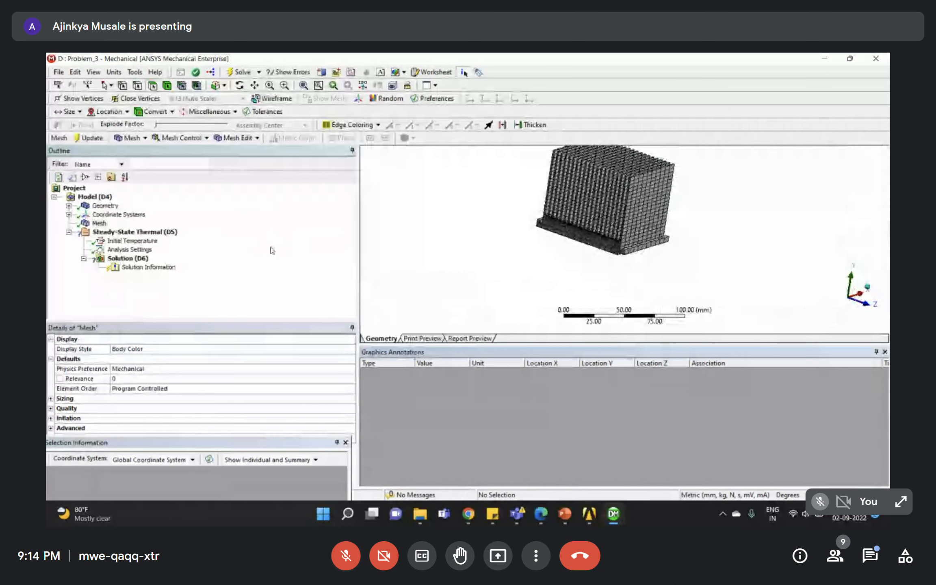
- Check the loading requirements of Problem Statement - 3 in the assignment PDF and return to Mechanical
left_click(262, 251)
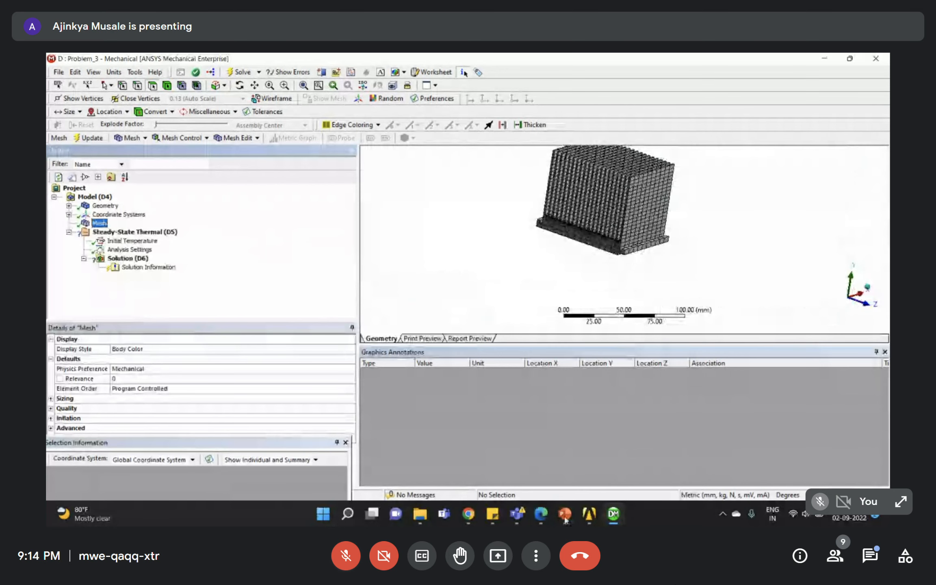
left_click(541, 514)
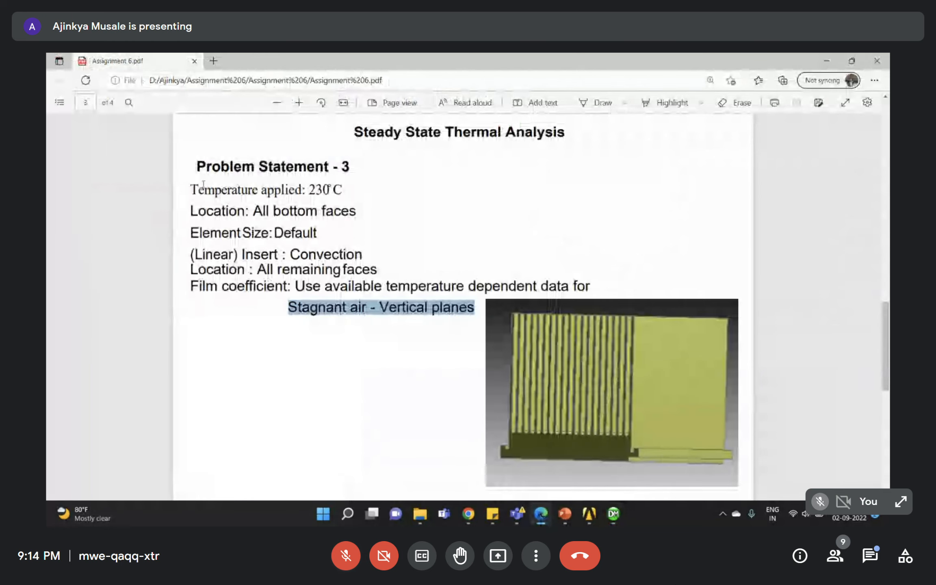
left_click(825, 59)
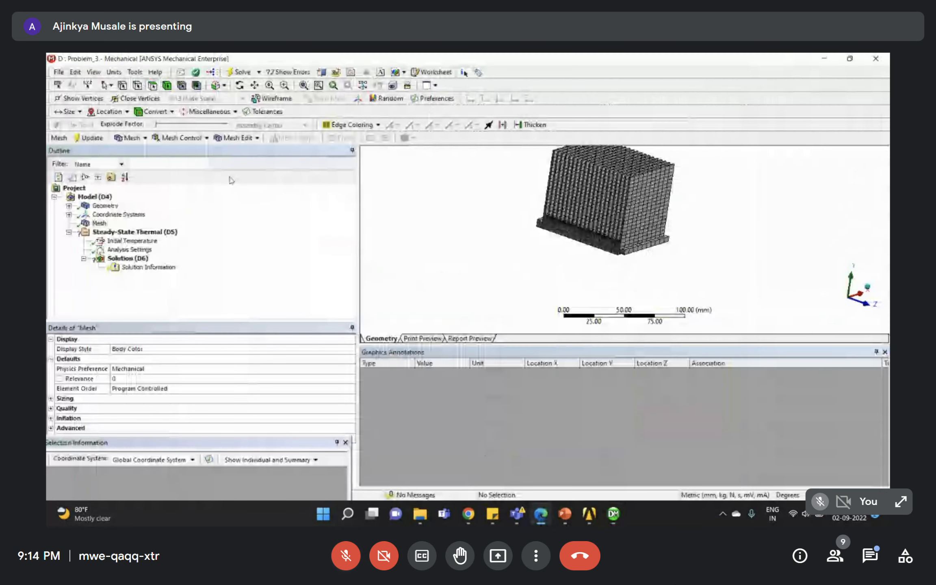
- Add a Temperature load to the steady-state thermal analysis and scope it to the bottom face of the heatsink base
left_click(122, 232)
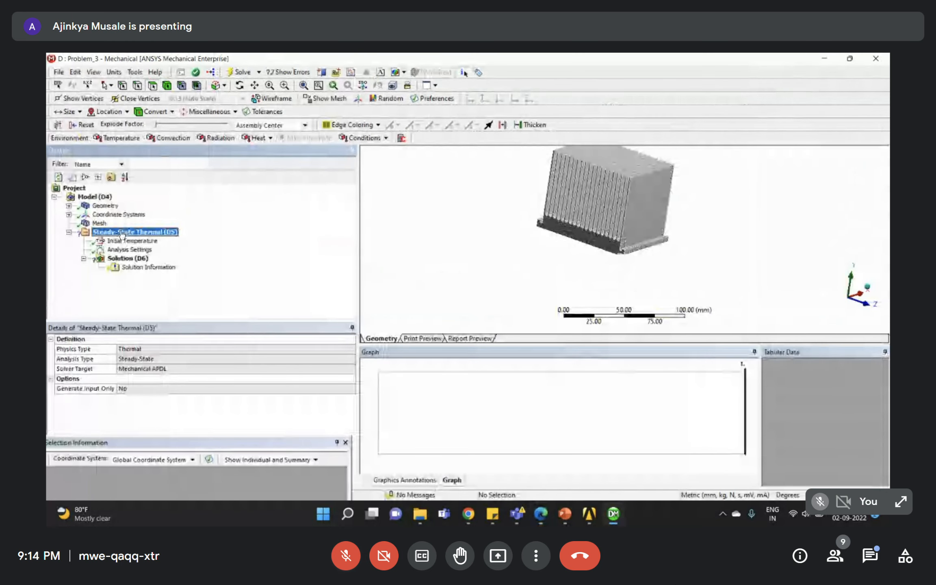
right_click(122, 232)
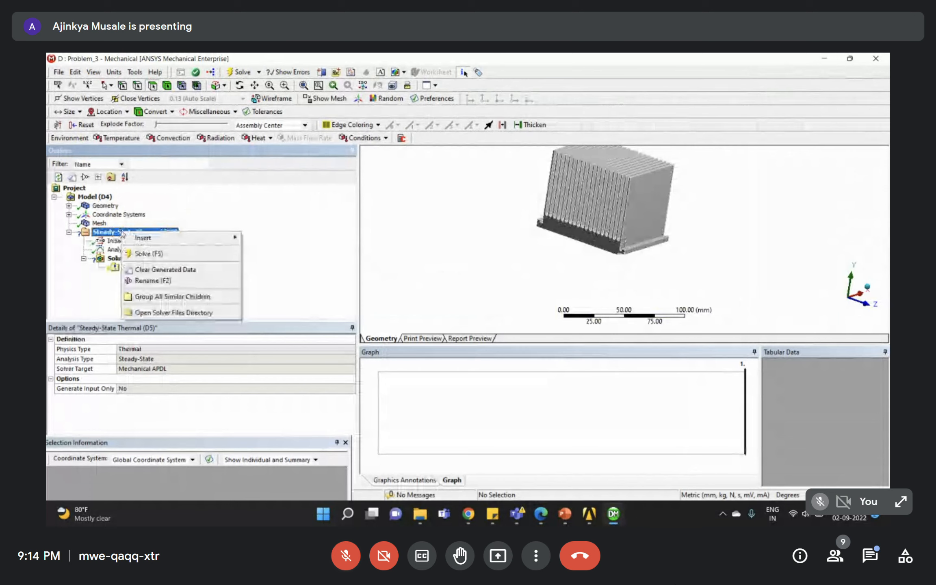
mouse_move(156, 237)
left_click(271, 269)
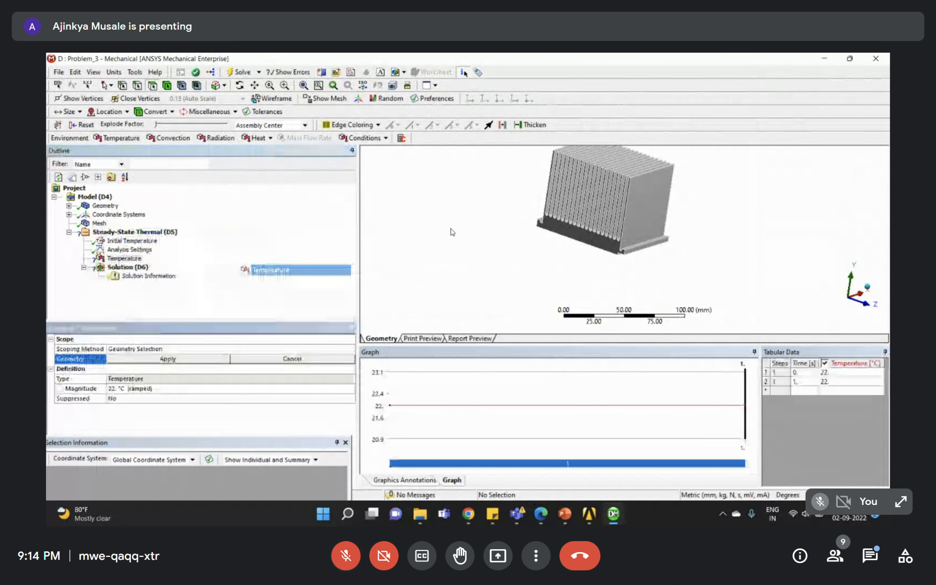
middle_click_drag(452, 232, 610, 202)
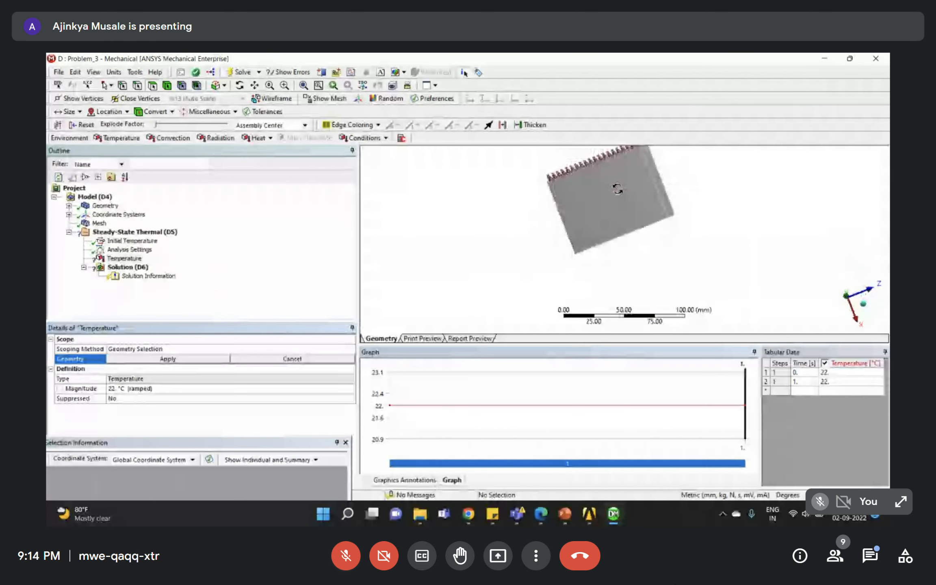
left_click(614, 218)
middle_click_drag(615, 218, 635, 244)
scroll(546, 185, "up", 5)
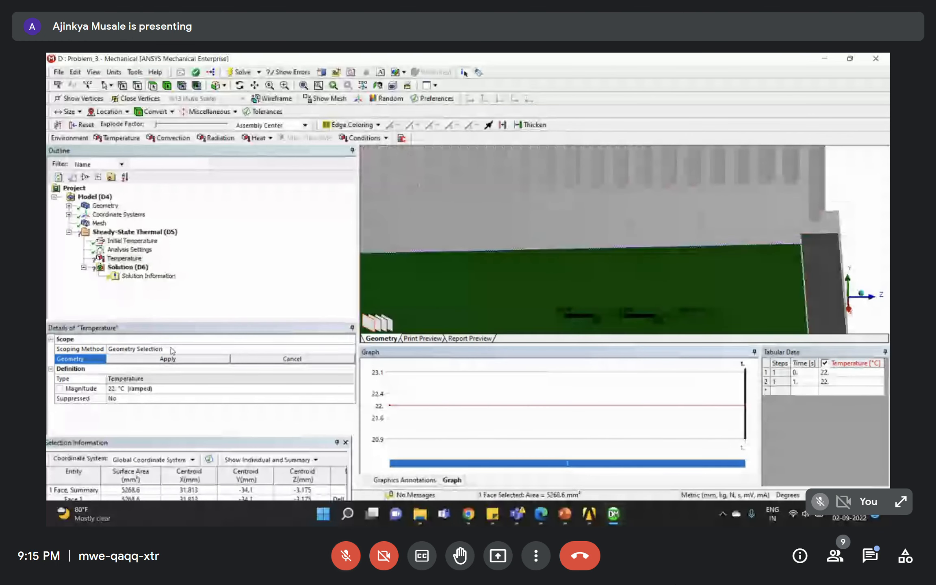
left_click(170, 359)
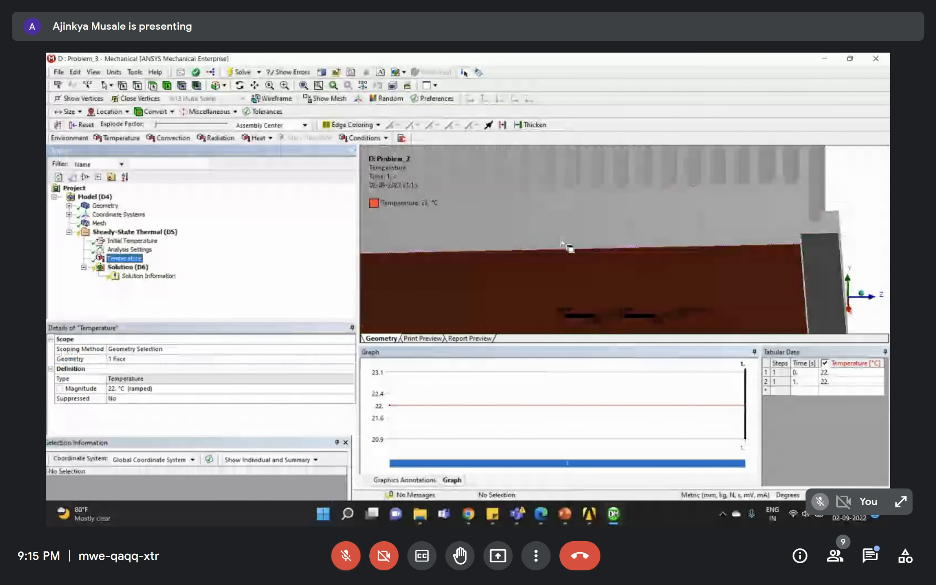
- Box-select all heatsink faces, exclude the bottom face, and add a Convection load to the remaining faces
scroll(561, 239, "down", 5)
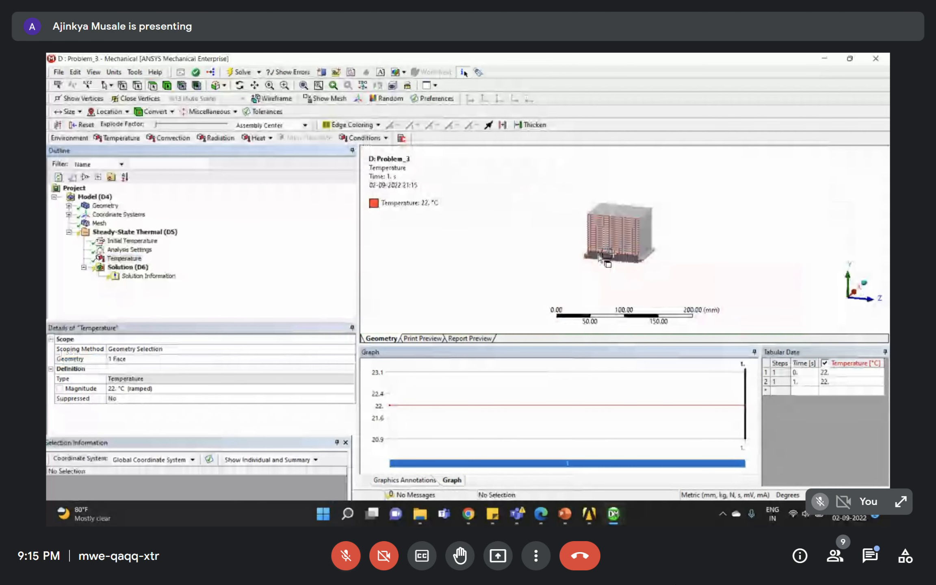
middle_click_drag(599, 257, 609, 221)
scroll(599, 243, "up", 3)
left_click(583, 251)
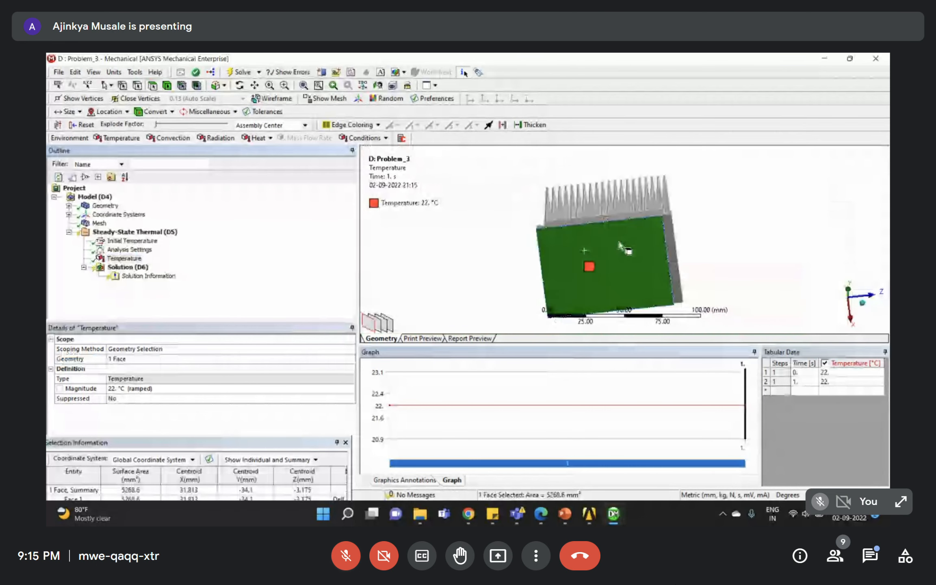
left_click(108, 86)
left_click(121, 111)
left_click_drag(585, 206, 675, 270)
scroll(629, 260, "up", 5)
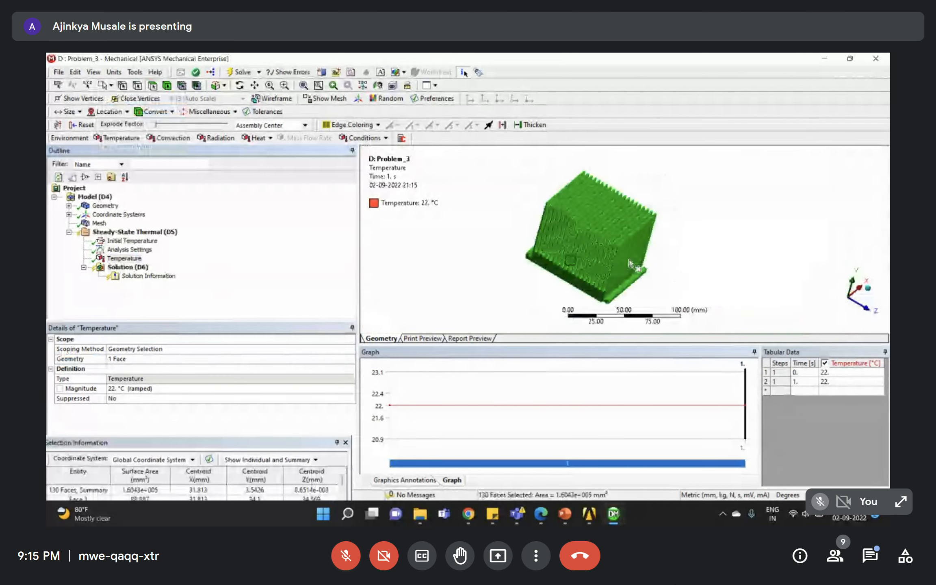
middle_click_drag(629, 260, 628, 167)
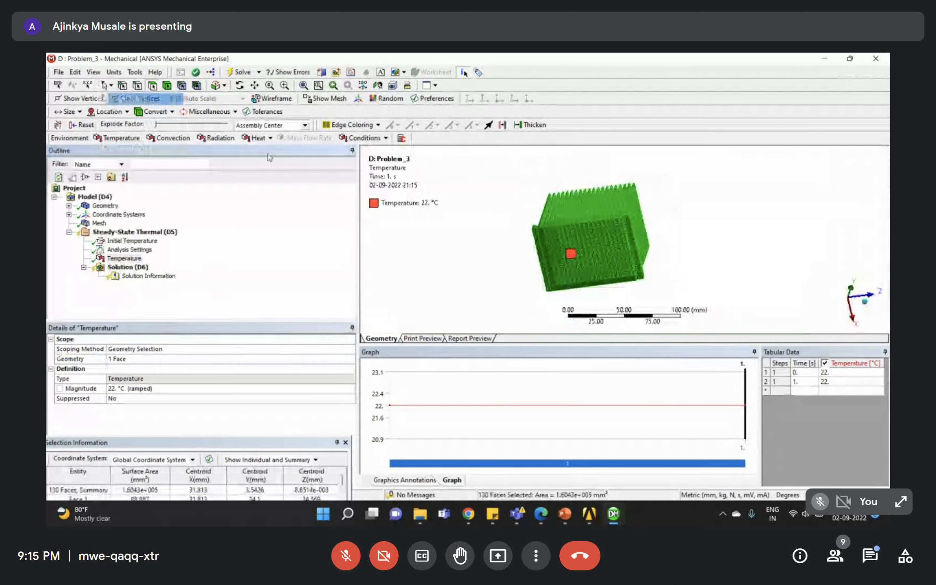
right_click(113, 232)
mouse_move(182, 237)
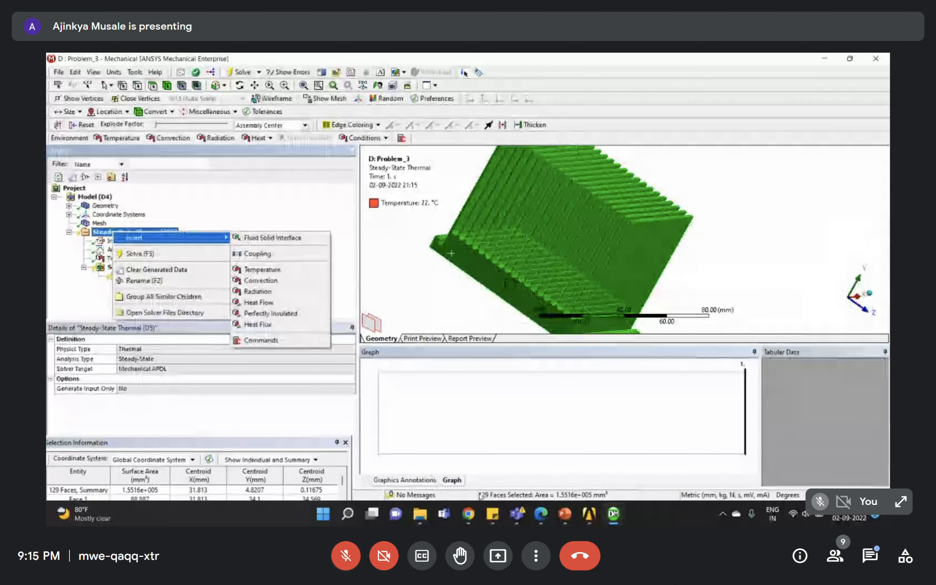
left_click(258, 280)
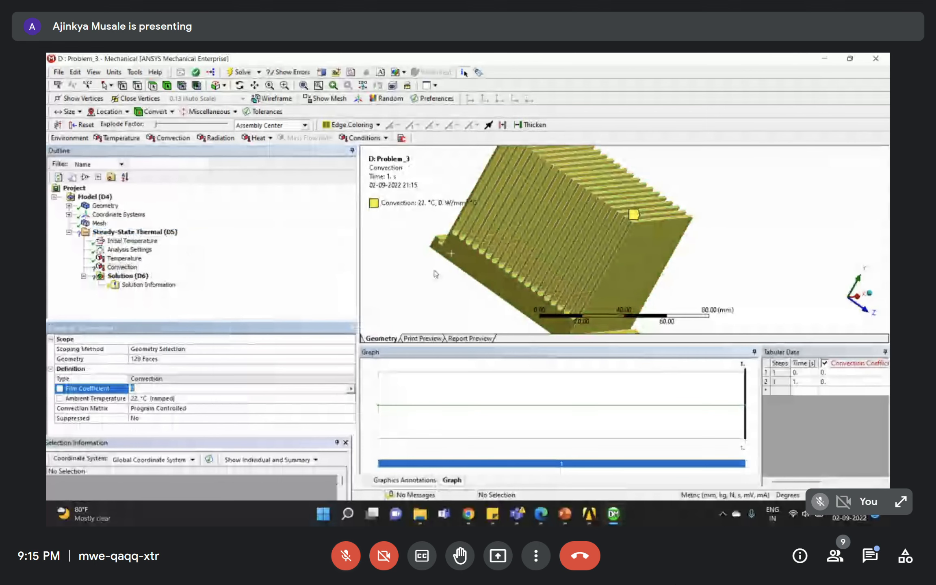
middle_click_drag(435, 274, 569, 301)
scroll(568, 301, "down", 4)
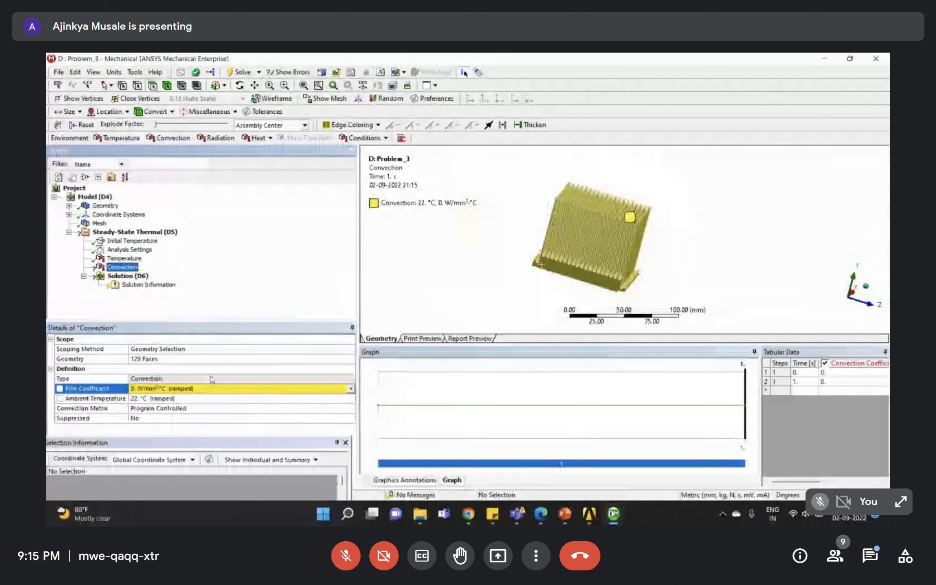
- Check the film coefficient requirement of Problem Statement - 3 in the assignment PDF and return to Mechanical
left_click(539, 520)
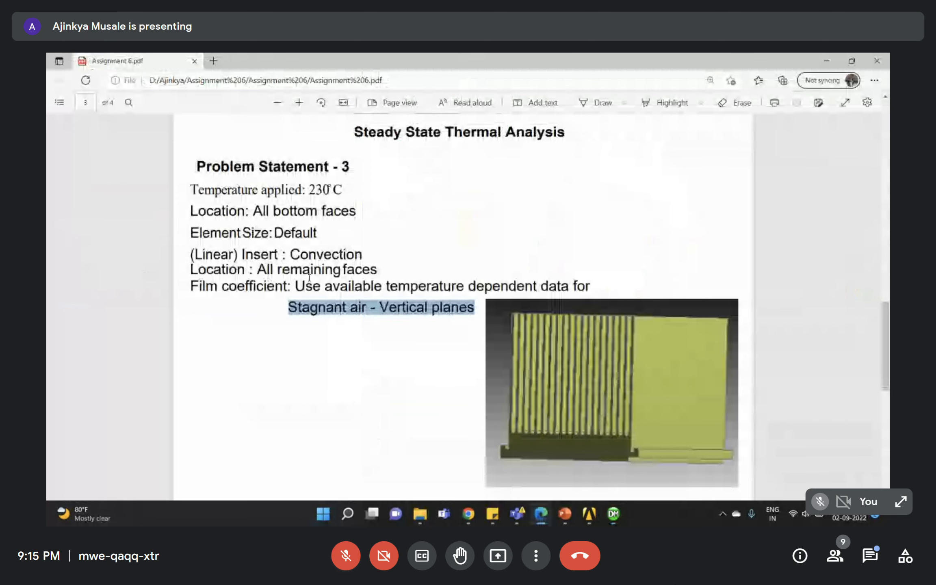
left_click_drag(310, 278, 295, 286)
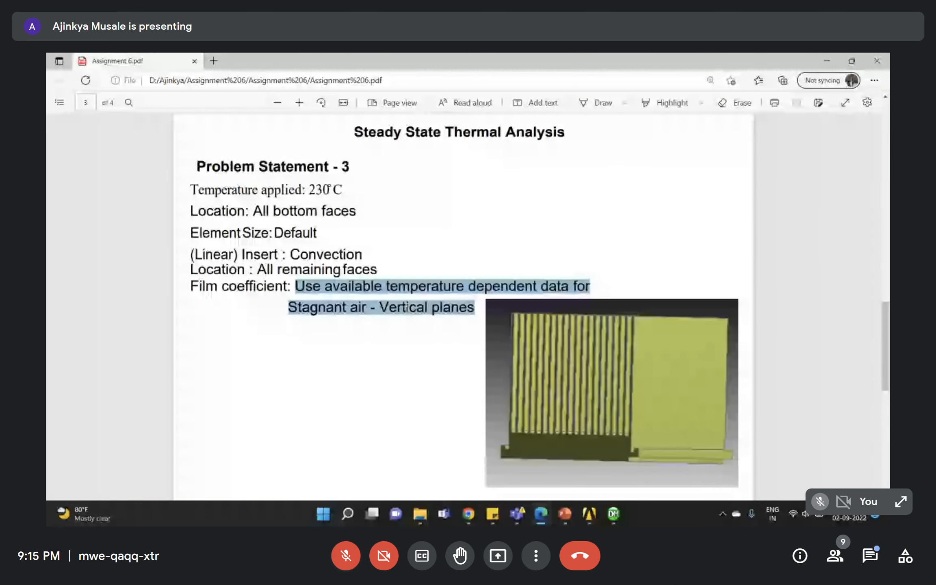
left_click(398, 345)
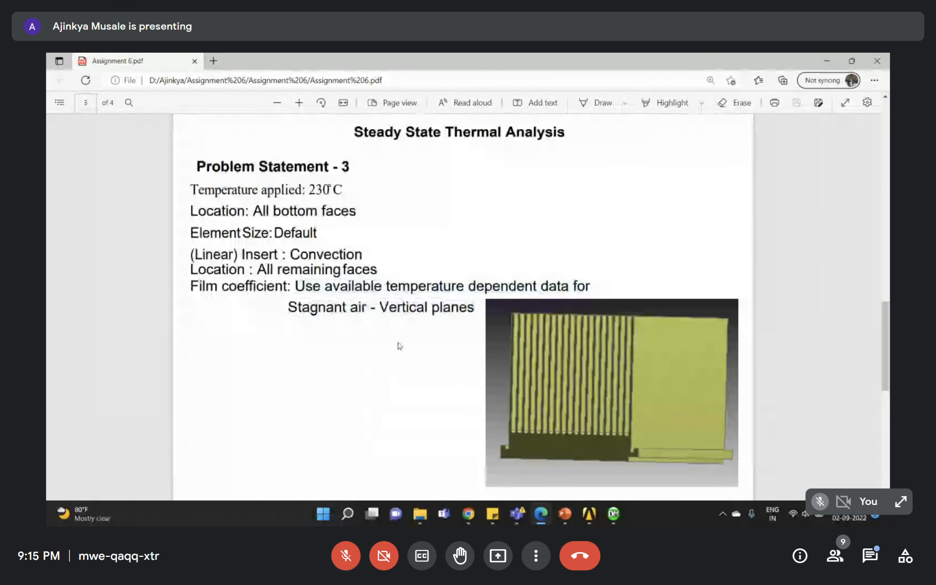
left_click(827, 60)
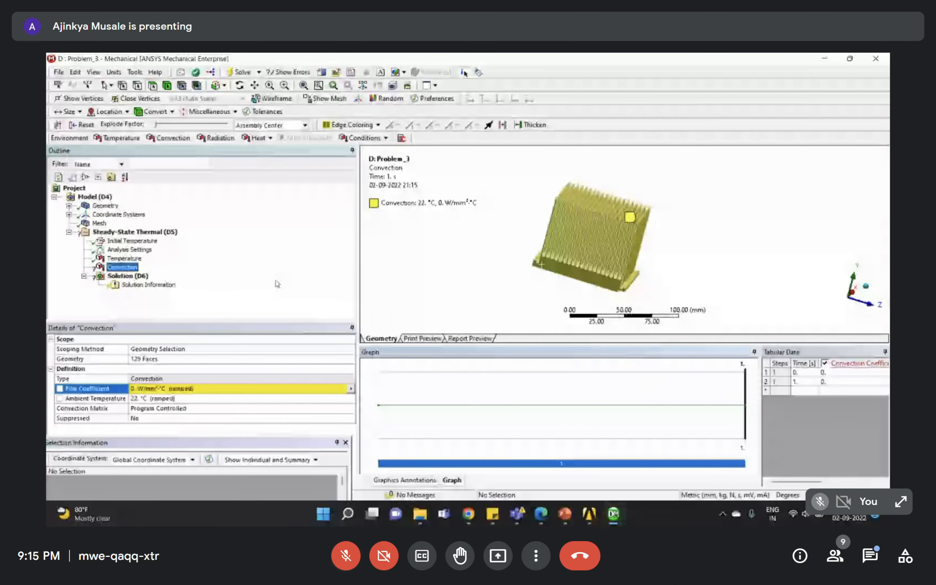
left_click(276, 281)
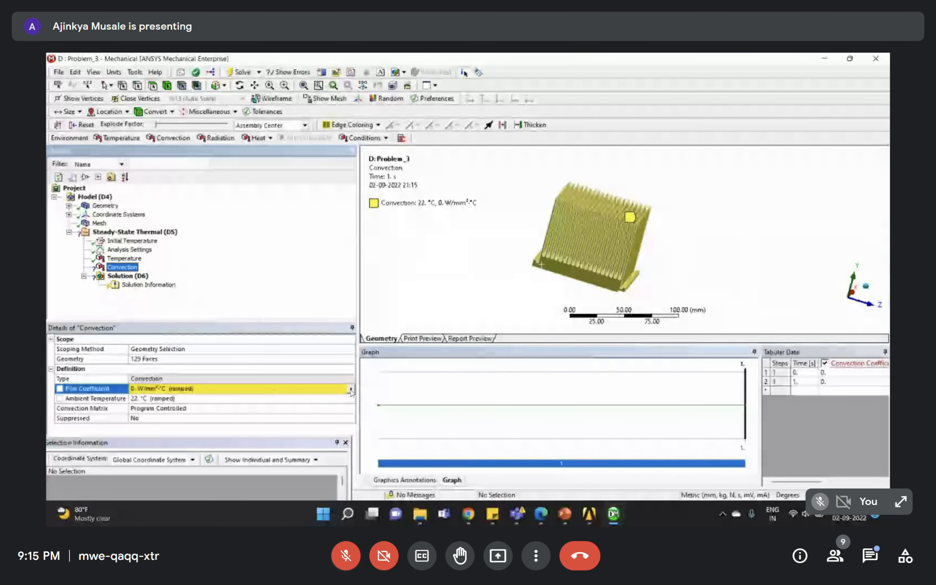
left_click(132, 389)
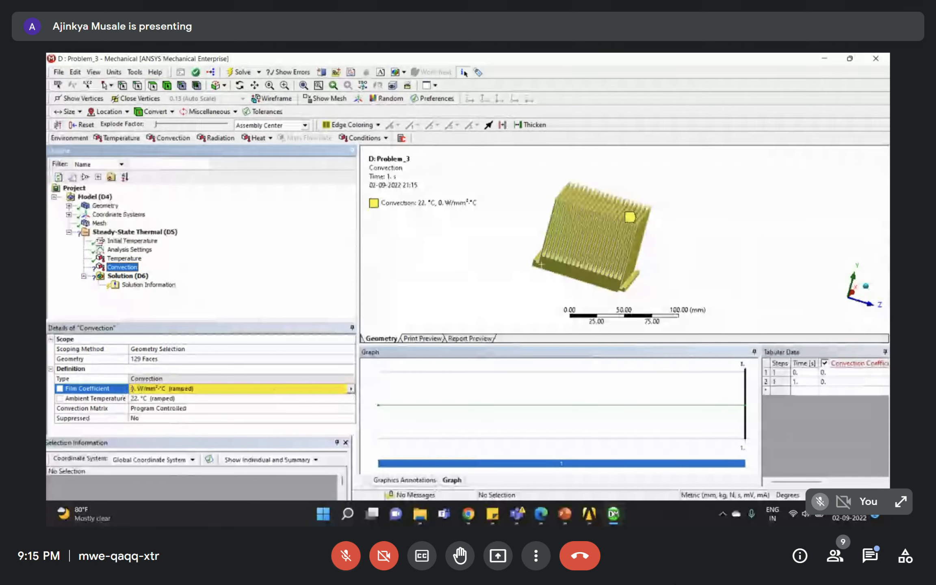
left_click(351, 390)
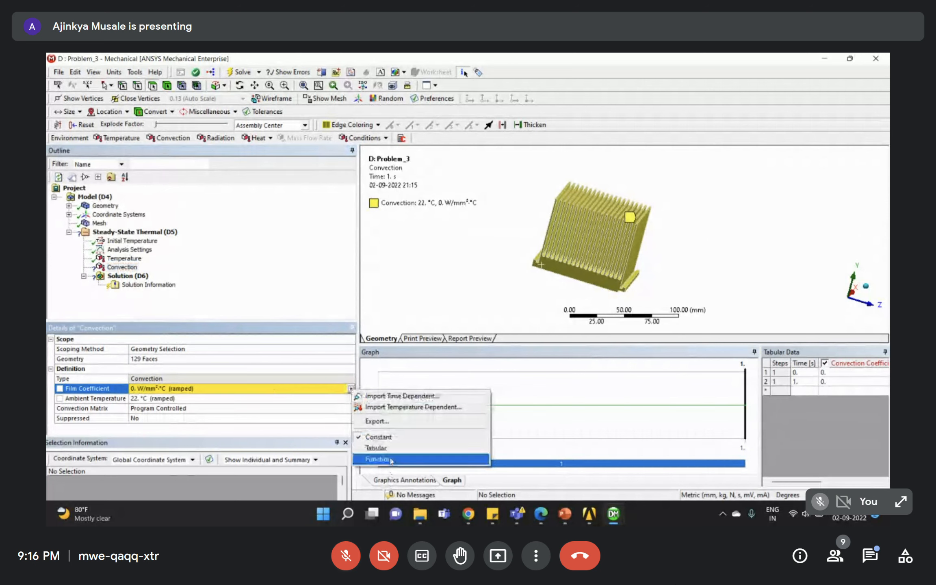
left_click(393, 408)
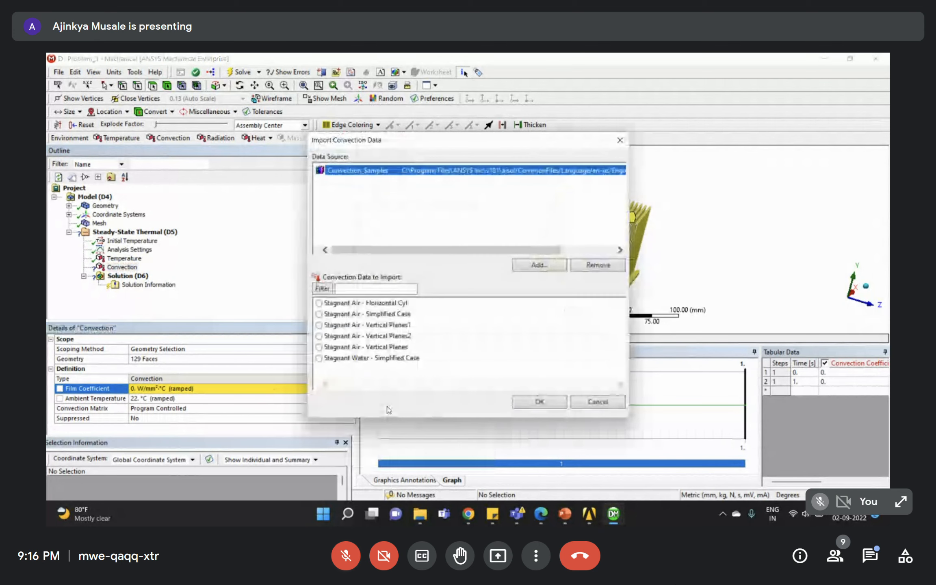
left_click_drag(428, 148, 599, 156)
left_click(767, 408)
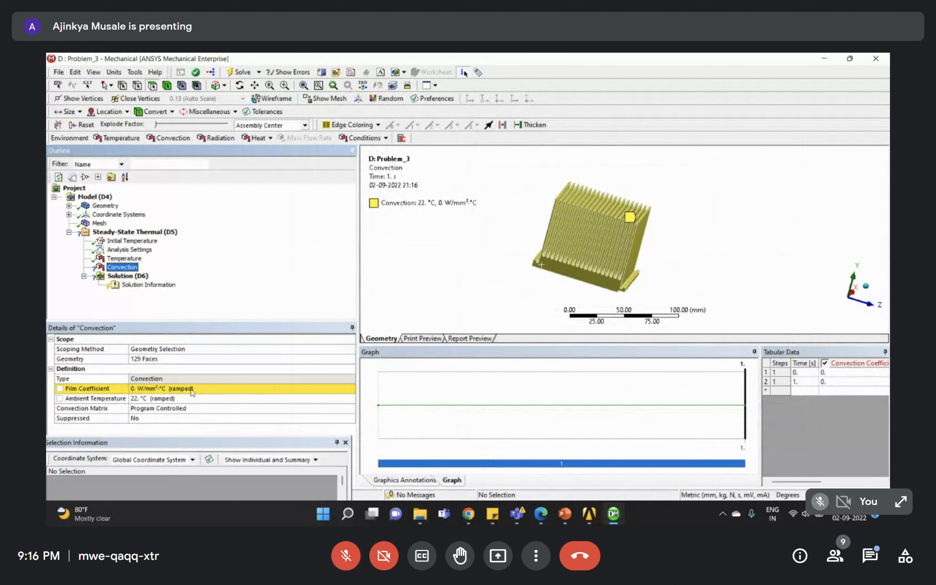
- Import the temperature-dependent Stagnant Air - Vertical Planes data from Convection_Samples as the convection film coefficient
left_click(345, 389)
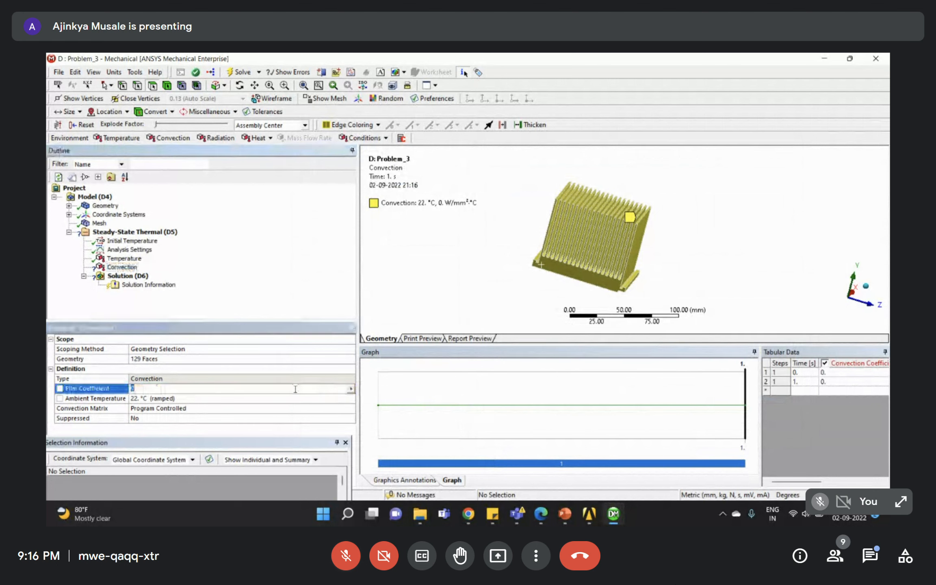
left_click(352, 389)
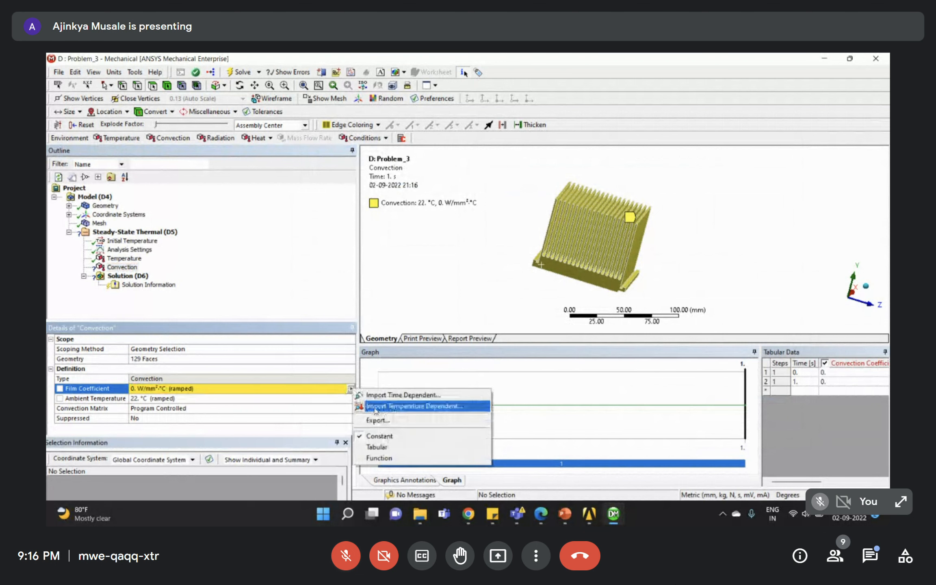
left_click(371, 407)
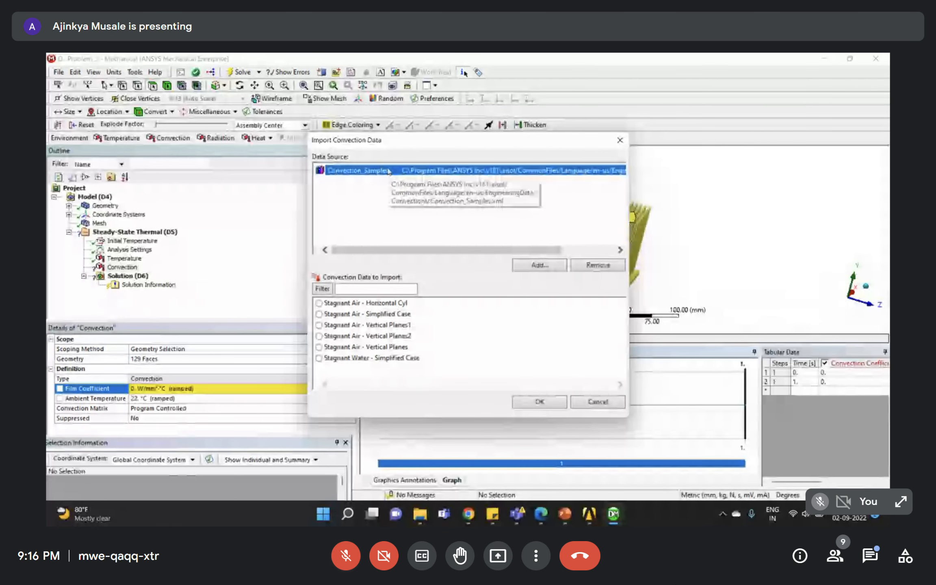
left_click(328, 325)
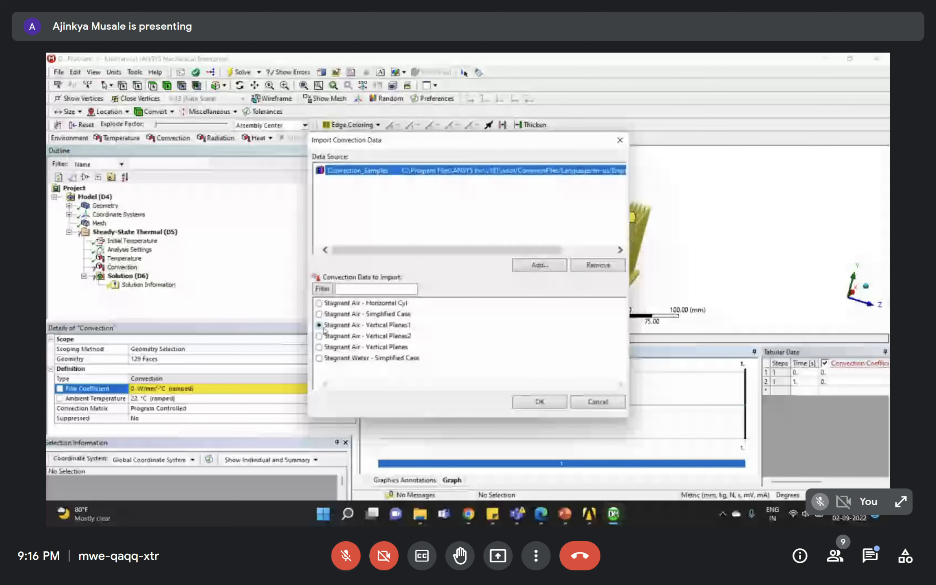
left_click(319, 348)
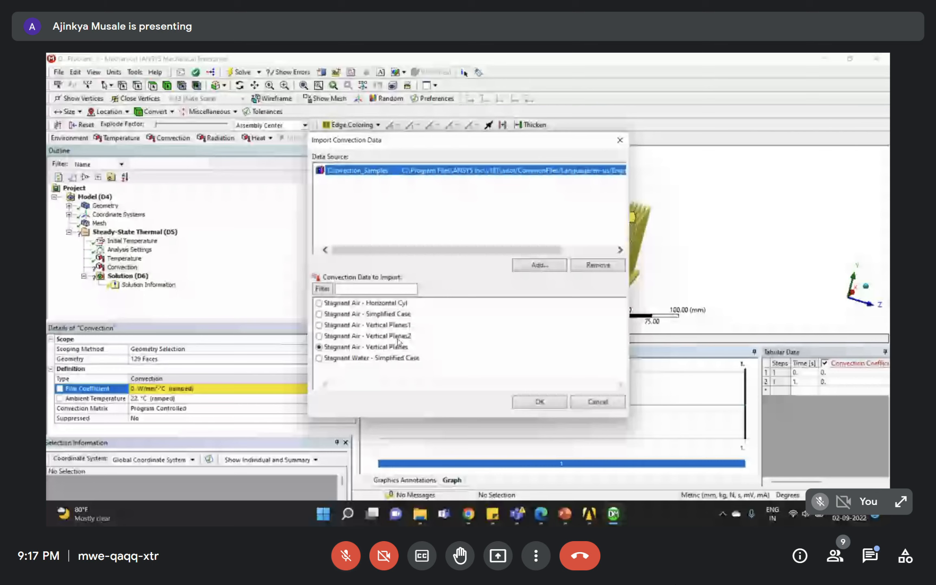
left_click(535, 402)
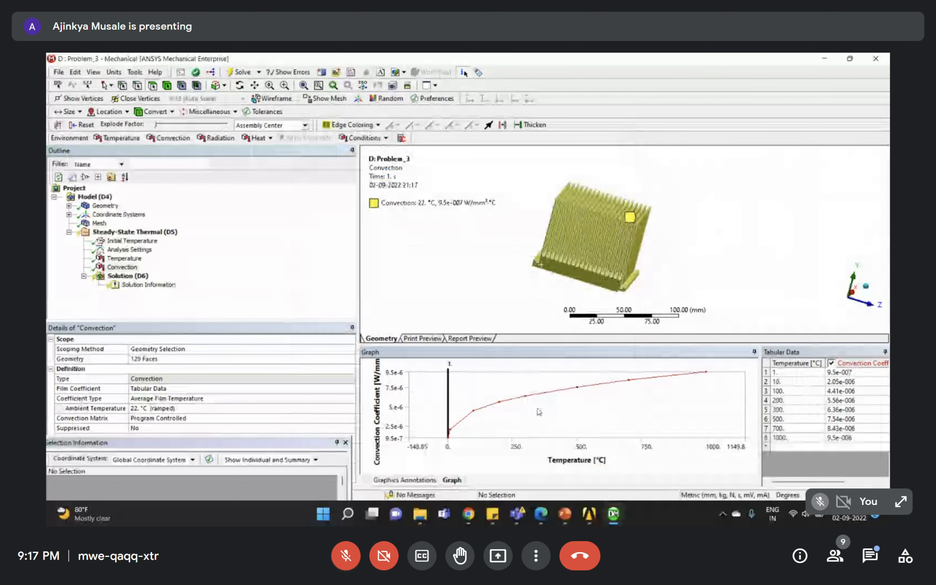
- Widen the convection data table and examine the imported coefficients against temperature in the table and graph
left_click(121, 267)
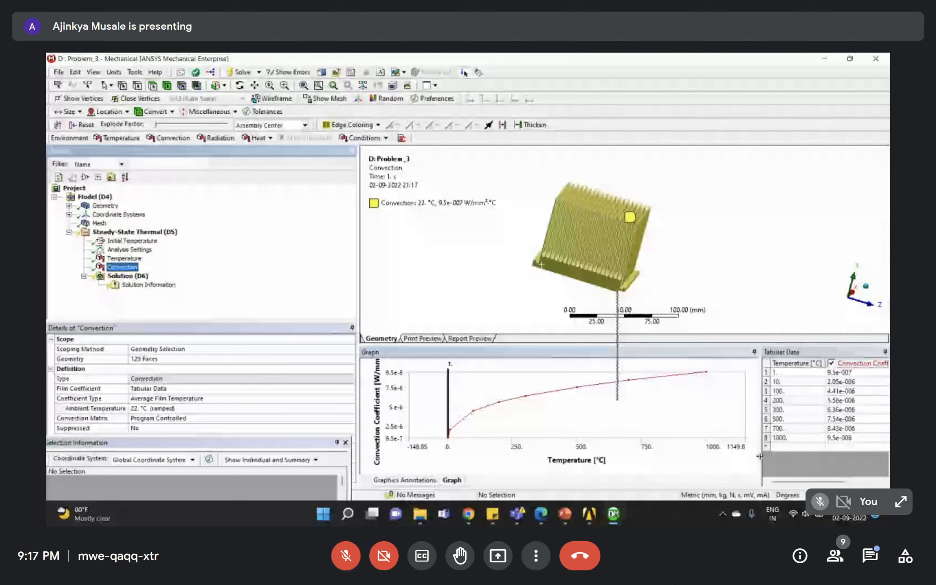
left_click_drag(660, 452, 660, 452)
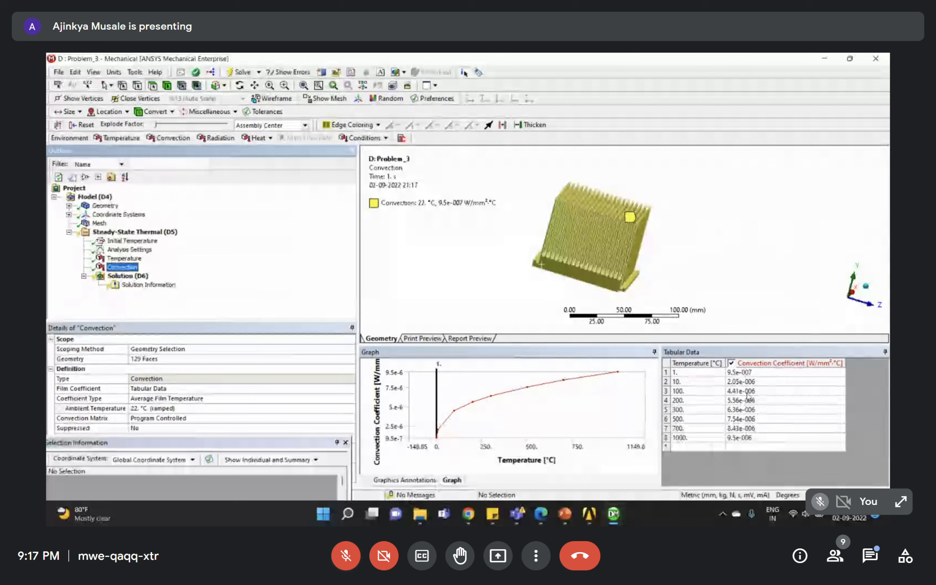
left_click(773, 364)
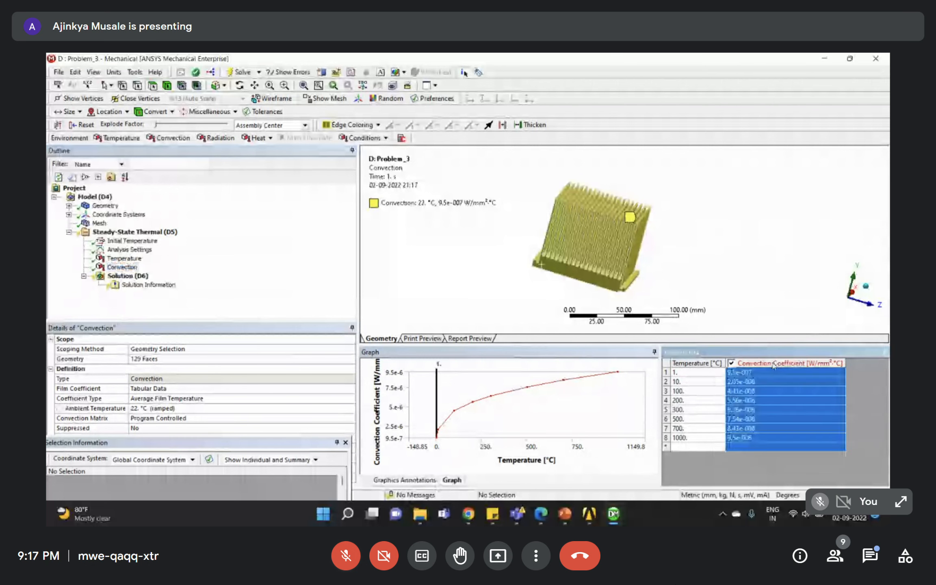
left_click(84, 382)
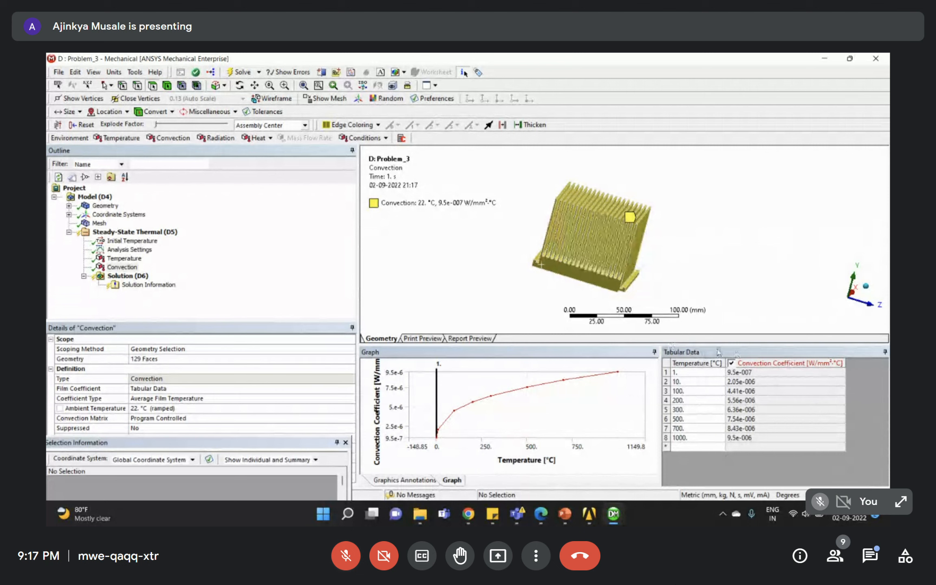
scroll(603, 252, "down", 2)
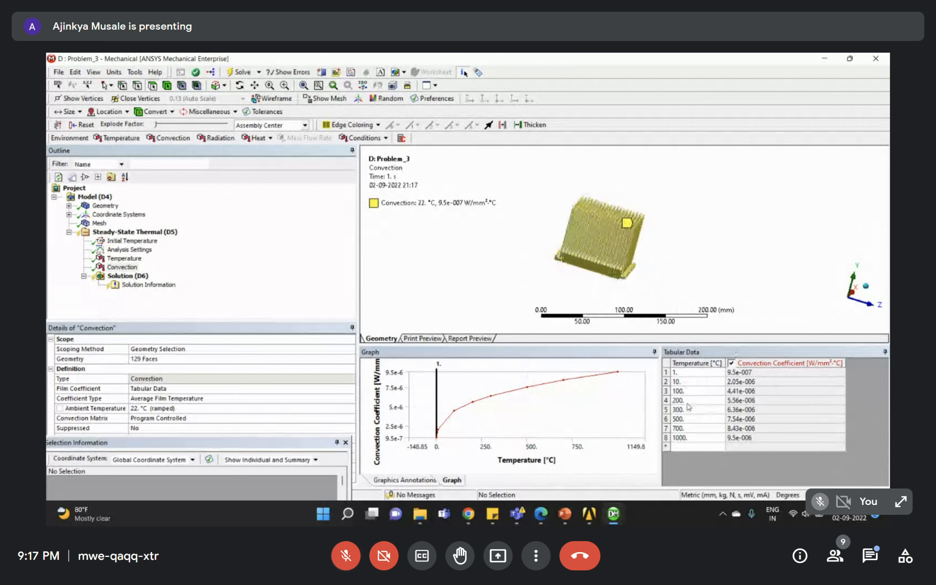
left_click(273, 258)
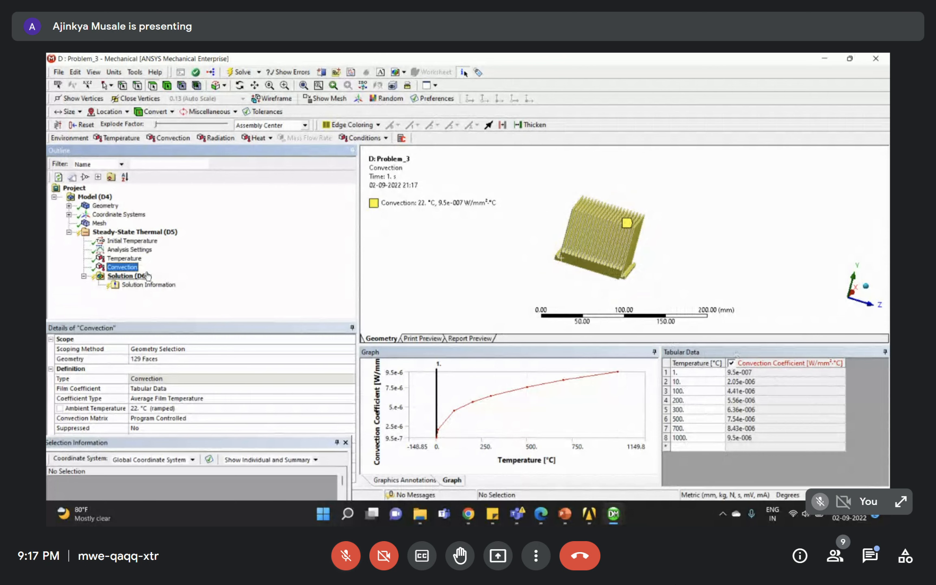
left_click(128, 267)
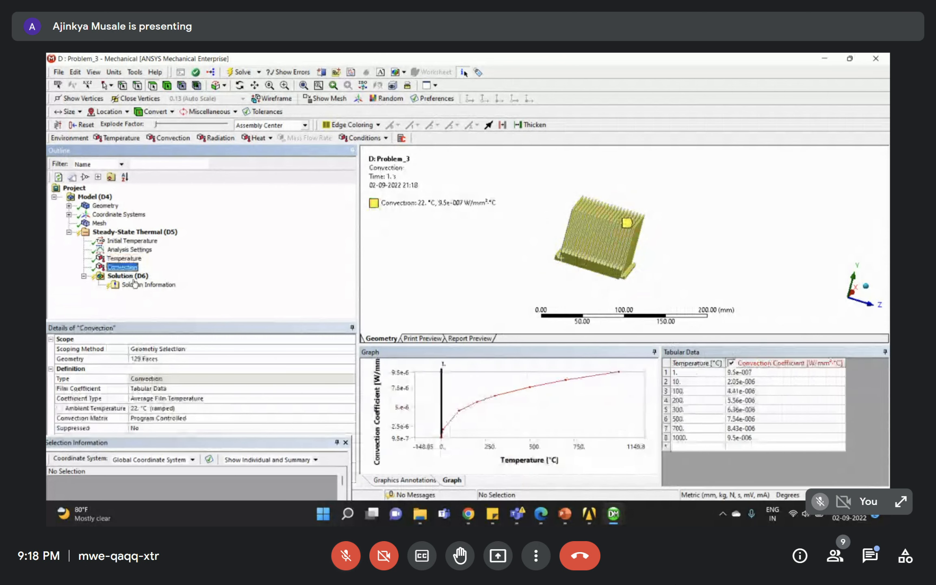
- Recheck Problem Statement - 3 in the assignment PDF, return to Mechanical and solve the steady-state thermal analysis
left_click(114, 278)
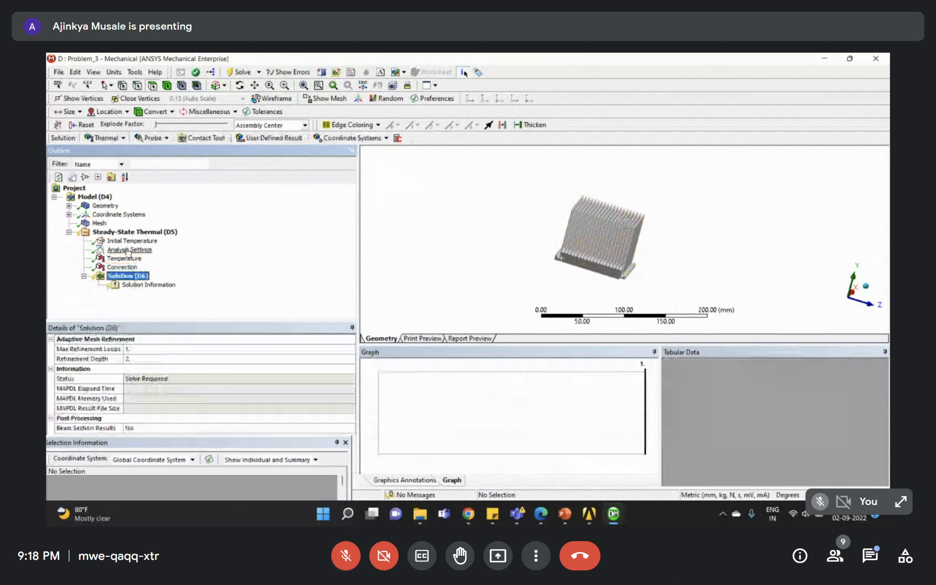
left_click(539, 519)
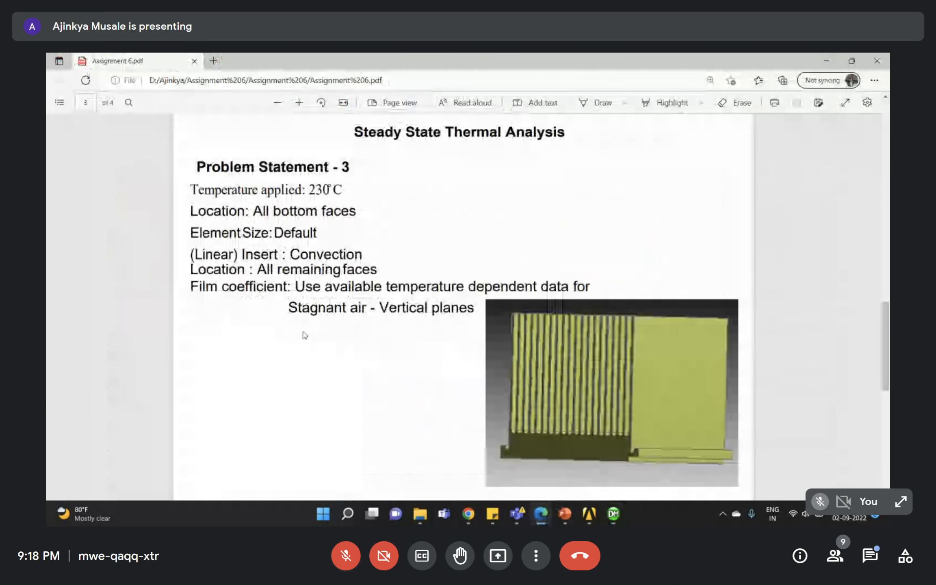
key("alt+Tab")
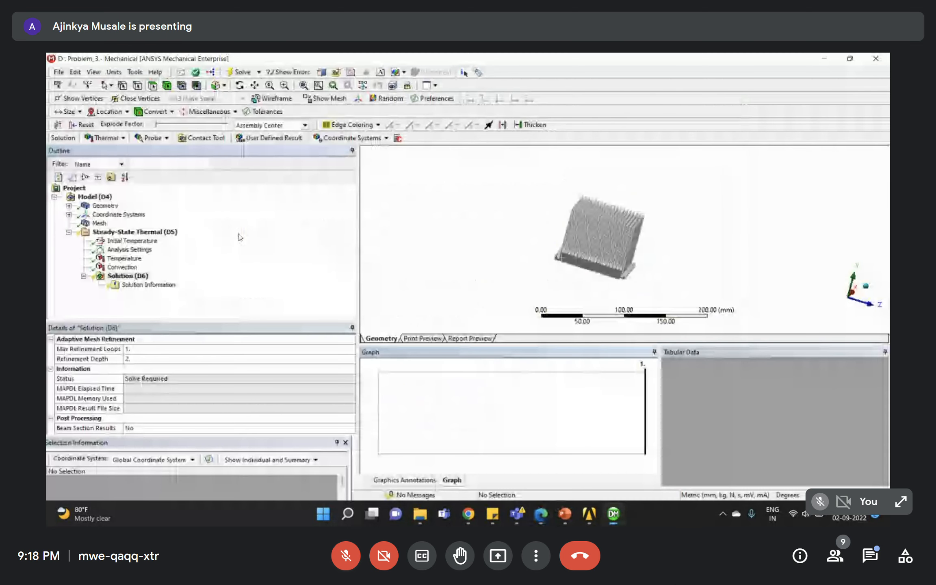
right_click(128, 276)
left_click(254, 243)
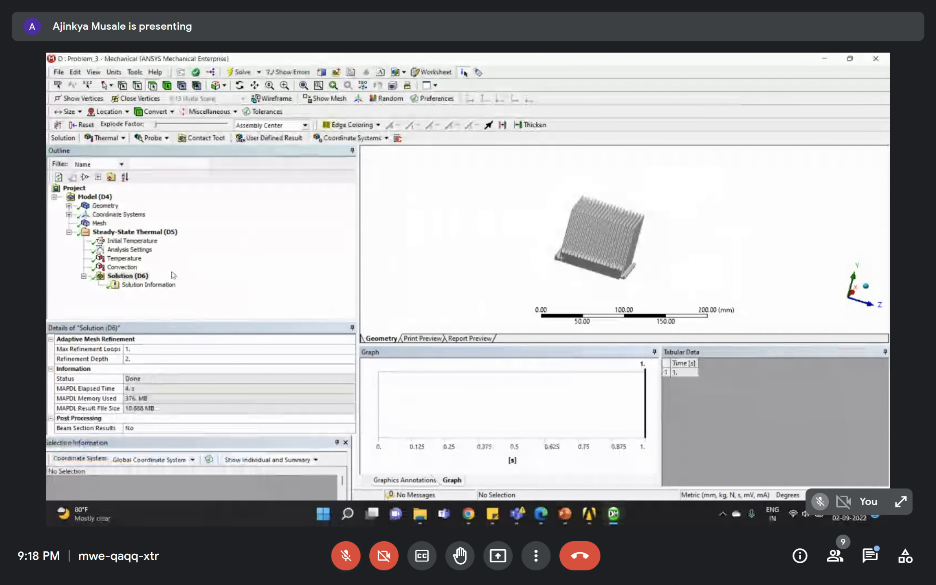
- Insert a thermal Temperature result for all bodies under the solution
right_click(124, 277)
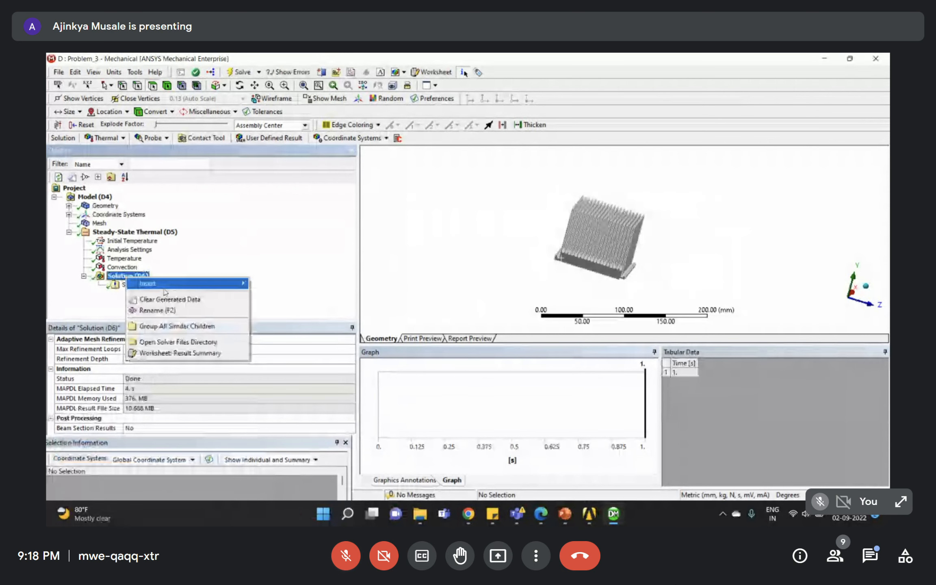
mouse_move(183, 283)
mouse_move(284, 283)
left_click(396, 283)
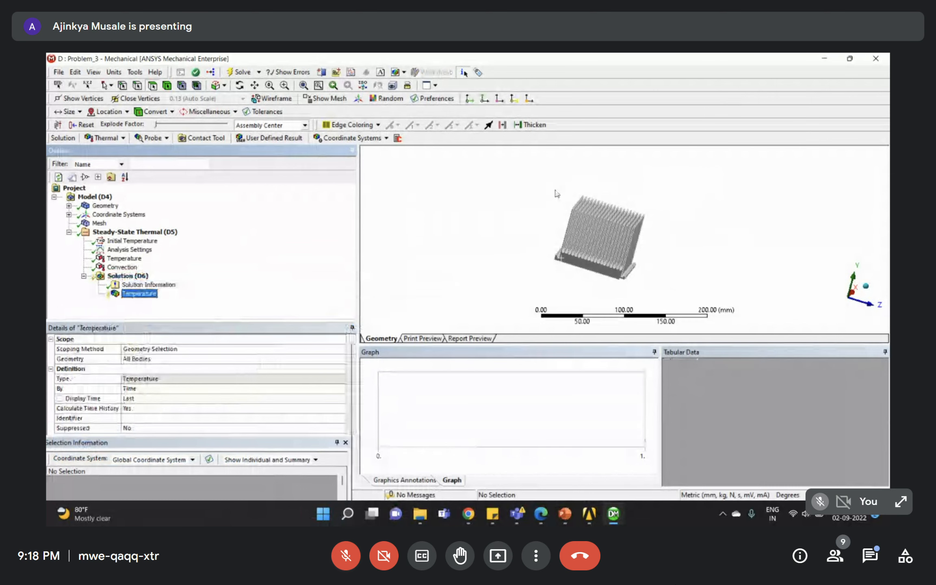
- Insert a Directional Heat Flux result, set its orientation to the Y axis and evaluate all results
left_click(143, 276)
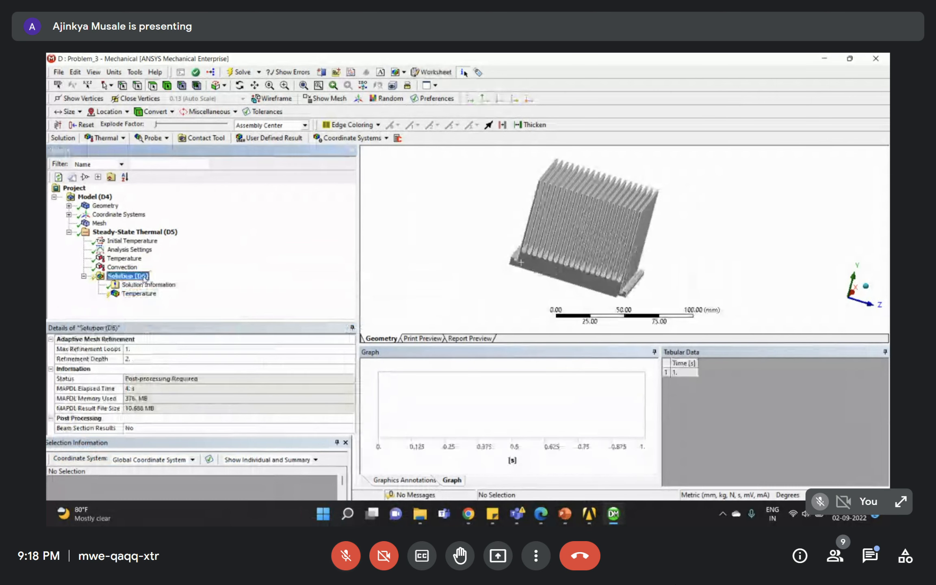
right_click(143, 279)
mouse_move(183, 283)
mouse_move(284, 283)
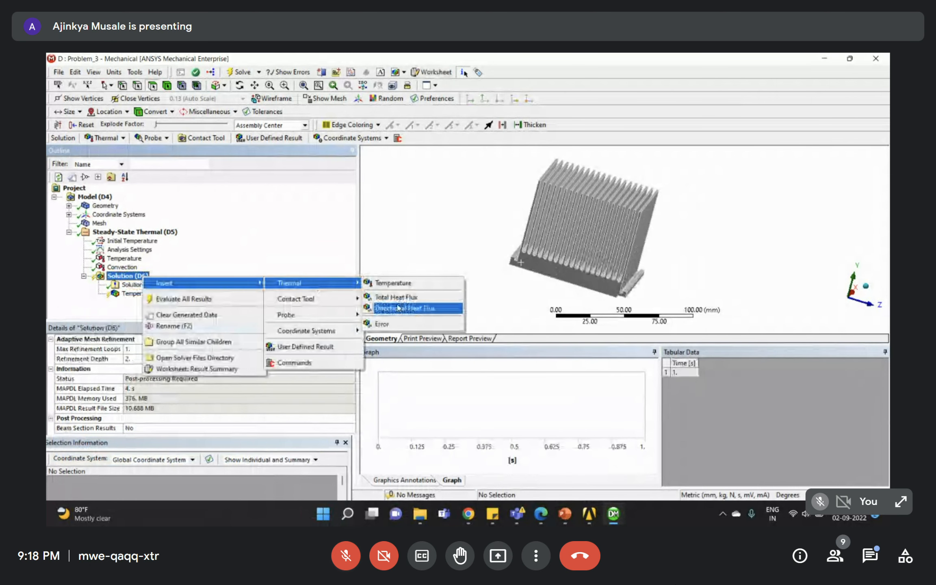
left_click(409, 308)
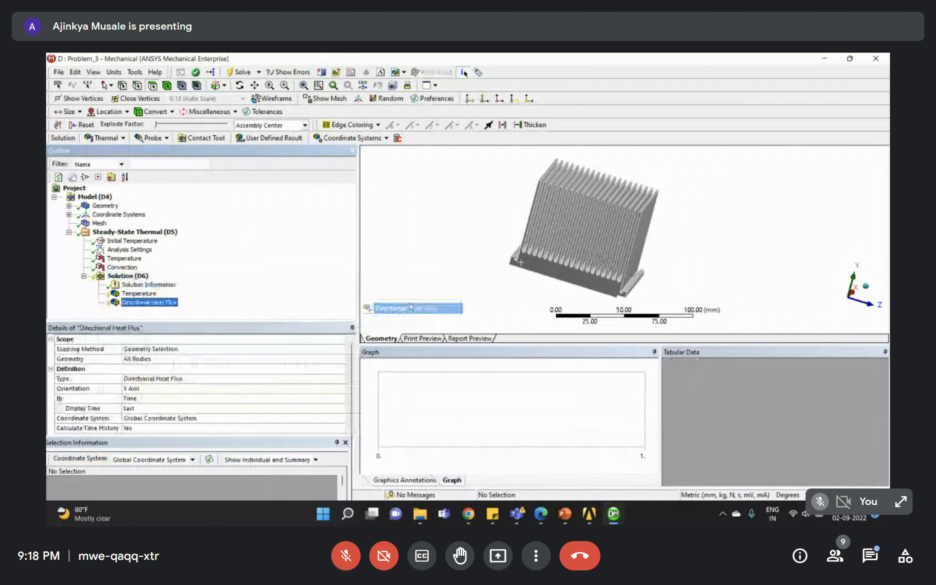
double_click(131, 388)
right_click(155, 302)
left_click(182, 325)
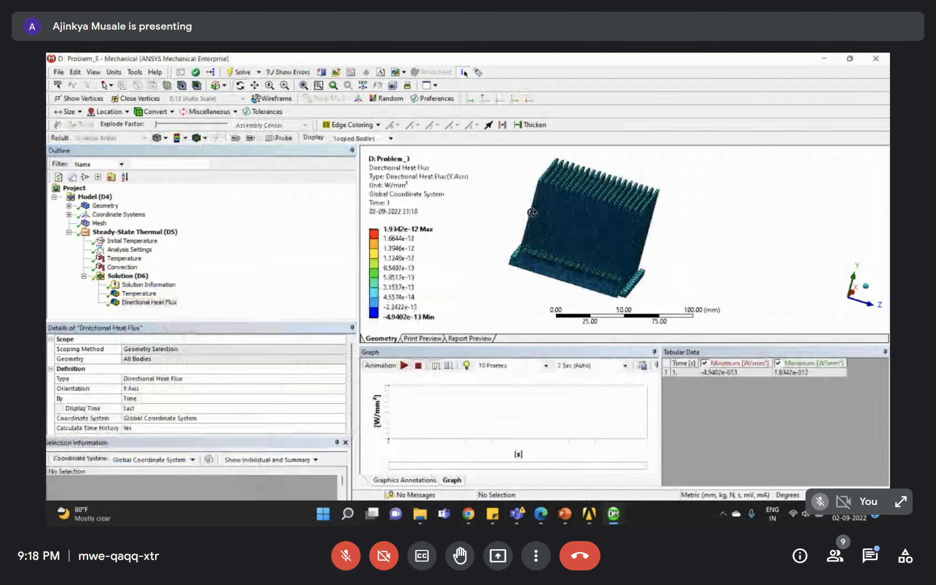
- Inspect the Directional Heat Flux contour around the fins and base of the heatsink
left_click_drag(531, 212, 491, 221)
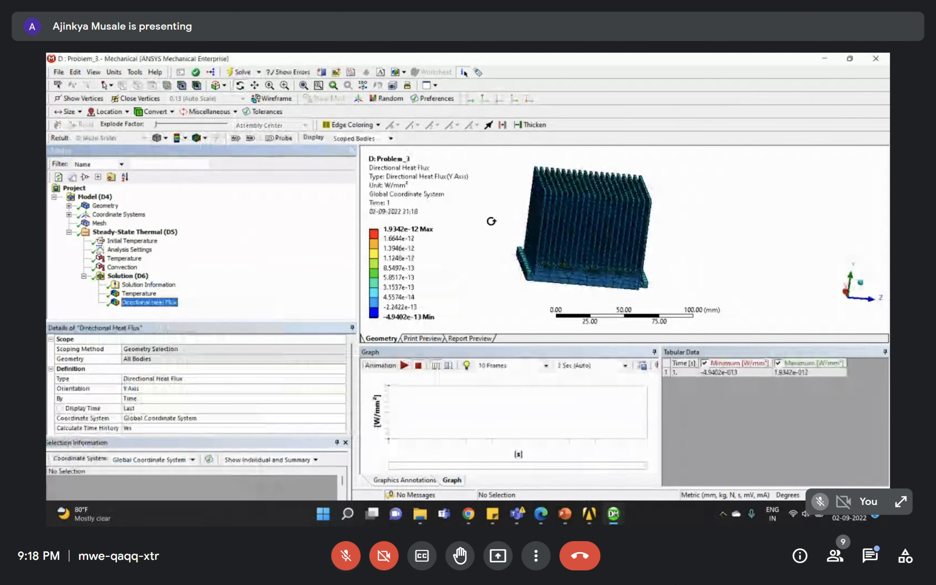
scroll(527, 278, "up", 5)
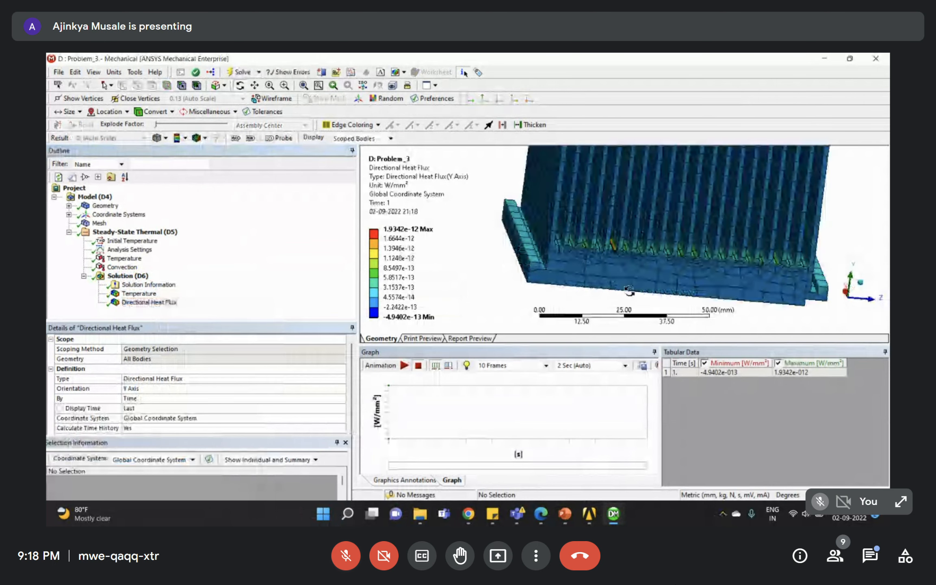
left_click_drag(629, 290, 652, 301)
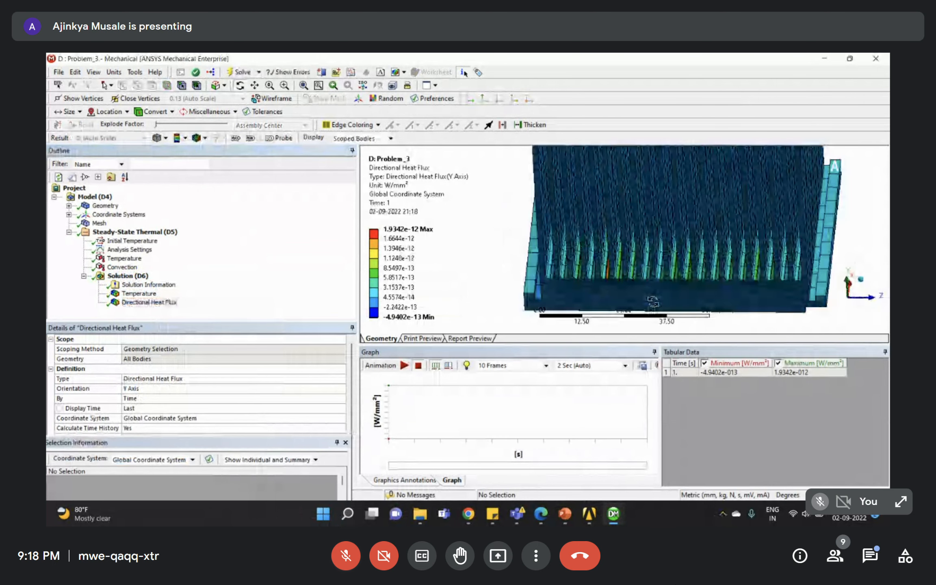
scroll(641, 236, "down", 4)
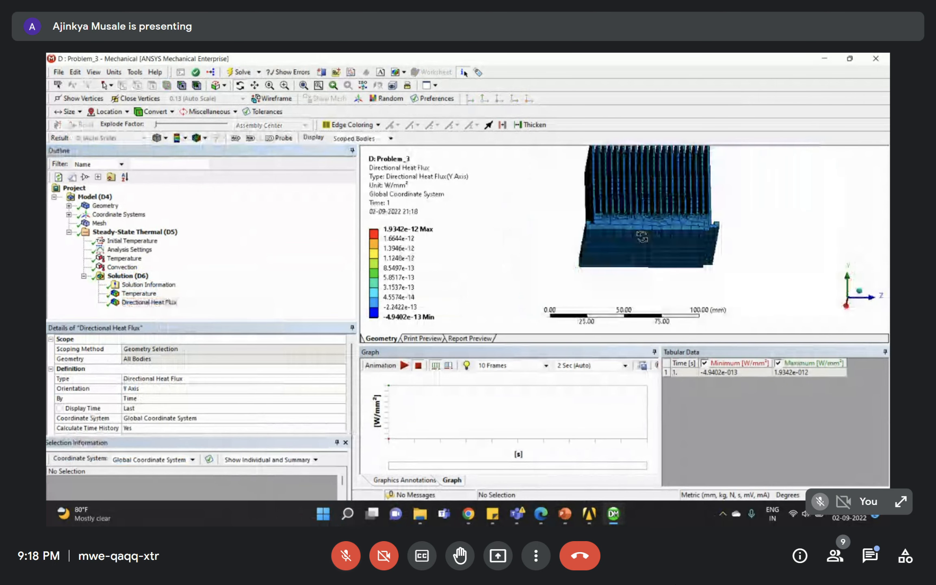
scroll(641, 236, "down", 1)
left_click_drag(642, 236, 639, 272)
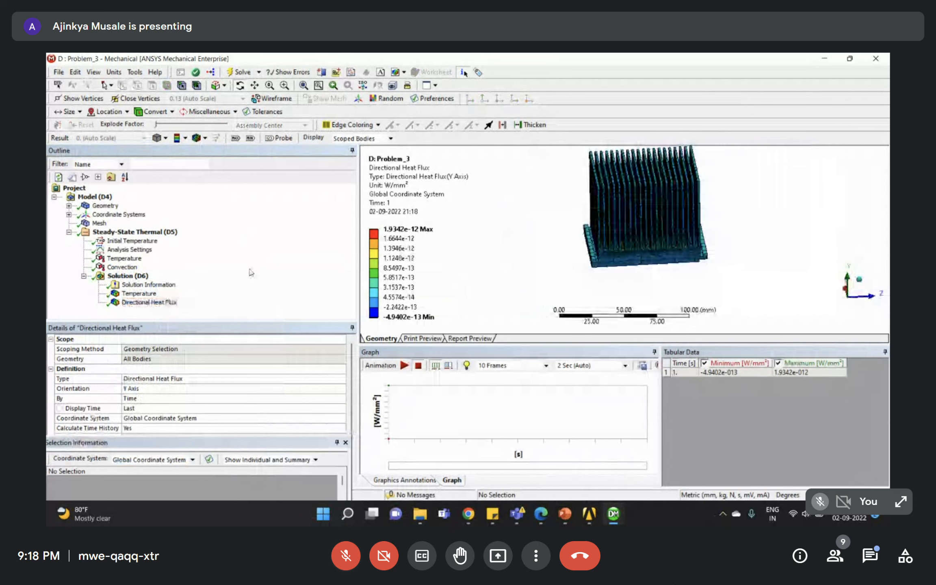
- Examine the Temperature result on the heatsink, including its underside
left_click(139, 294)
left_click_drag(563, 254, 563, 216)
right_click_drag(589, 163, 694, 265)
middle_click_drag(694, 266, 546, 285)
scroll(597, 264, "down", 3)
mouse_move(525, 177)
right_mouse_down()
mouse_move(634, 255)
mouse_move(743, 300)
right_mouse_up()
mouse_move(743, 301)
middle_mouse_down()
mouse_move(733, 276)
mouse_move(672, 276)
mouse_move(634, 247)
mouse_move(569, 239)
middle_mouse_up()
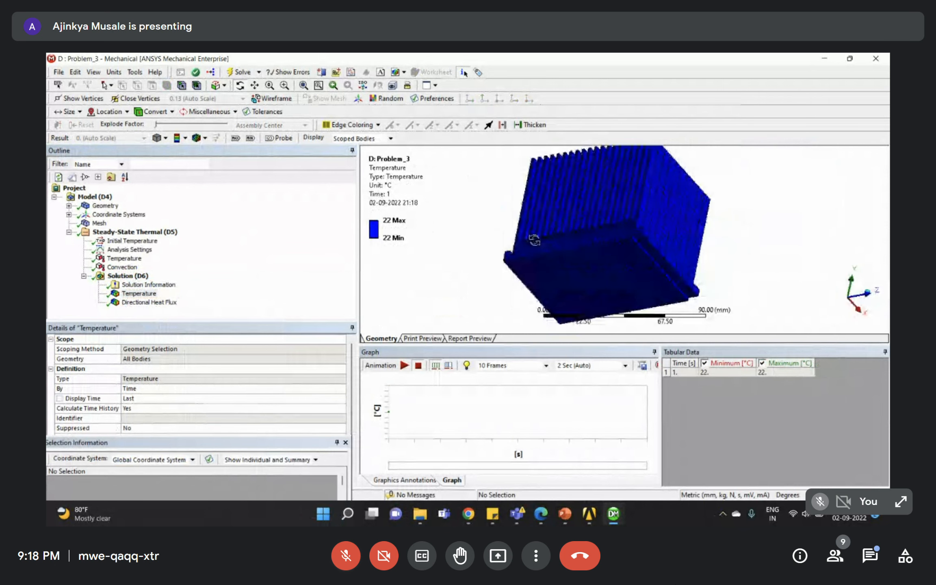
scroll(547, 275, "up", 2)
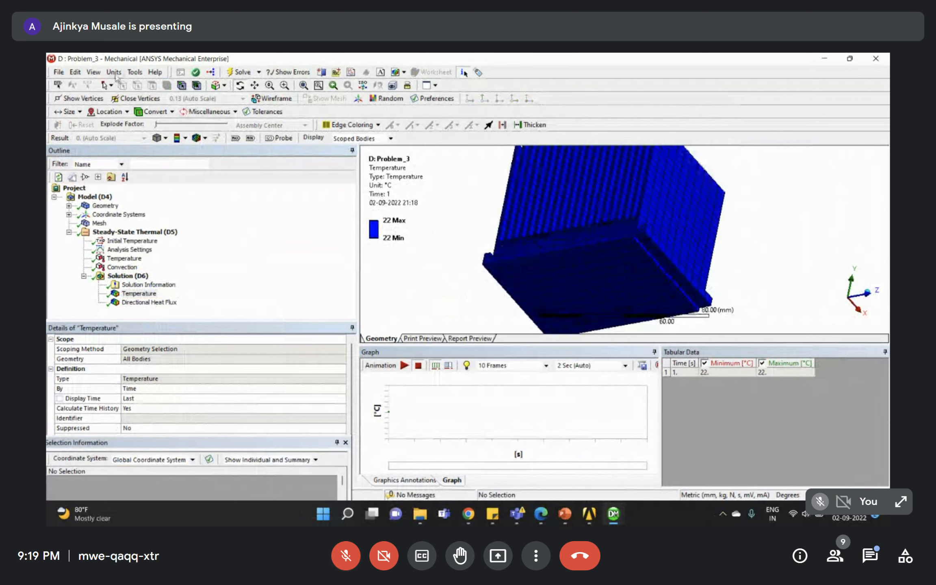
- Reset the Mechanical window layout to its default arrangement
left_click(135, 72)
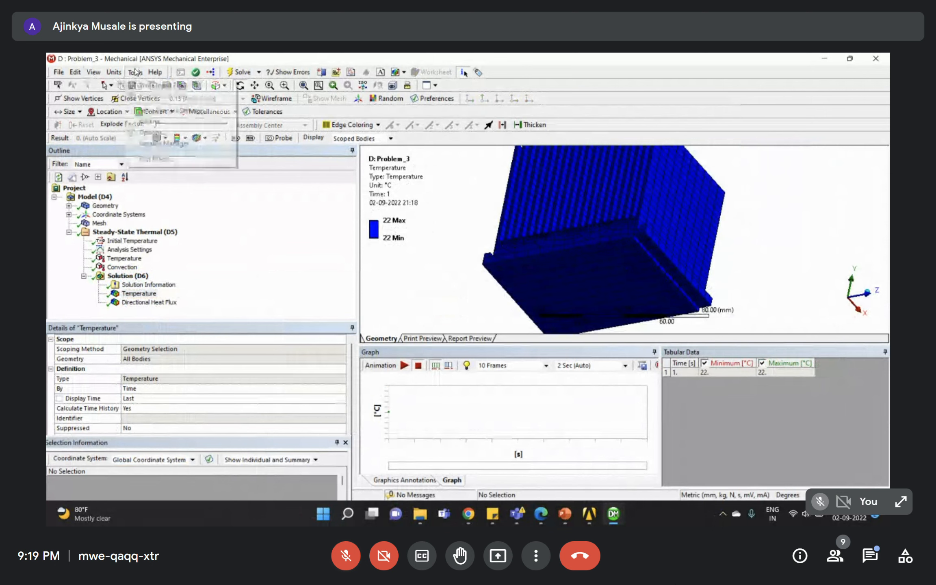
mouse_move(109, 71)
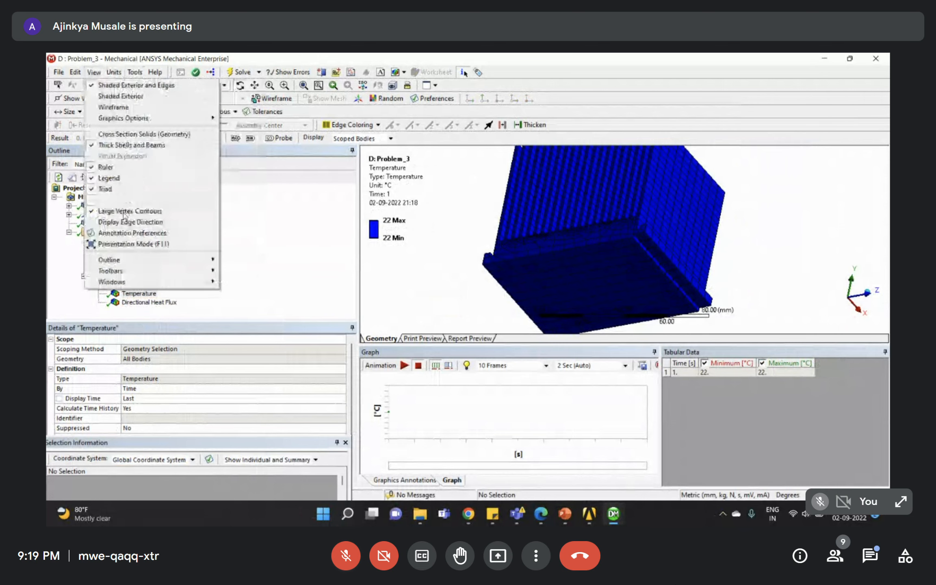
mouse_move(122, 281)
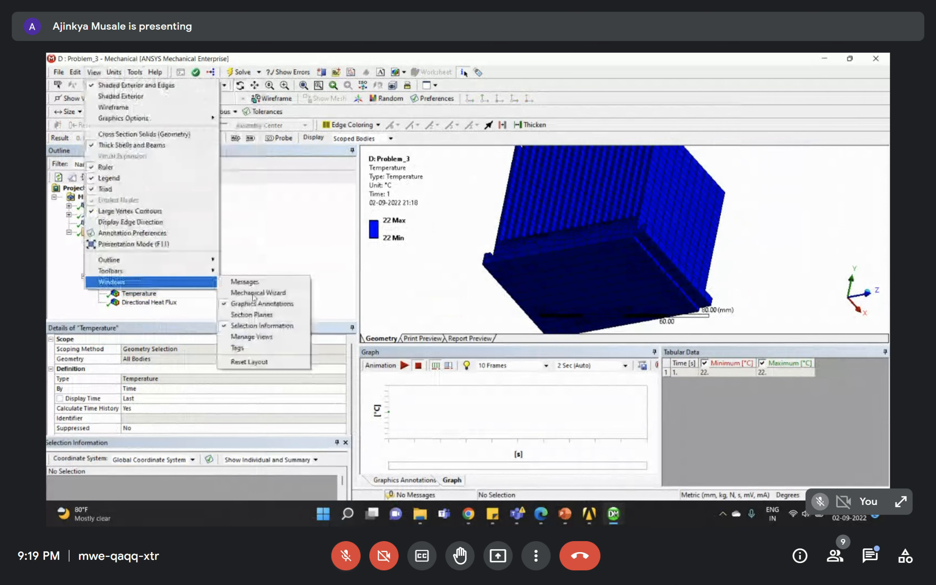
left_click(262, 363)
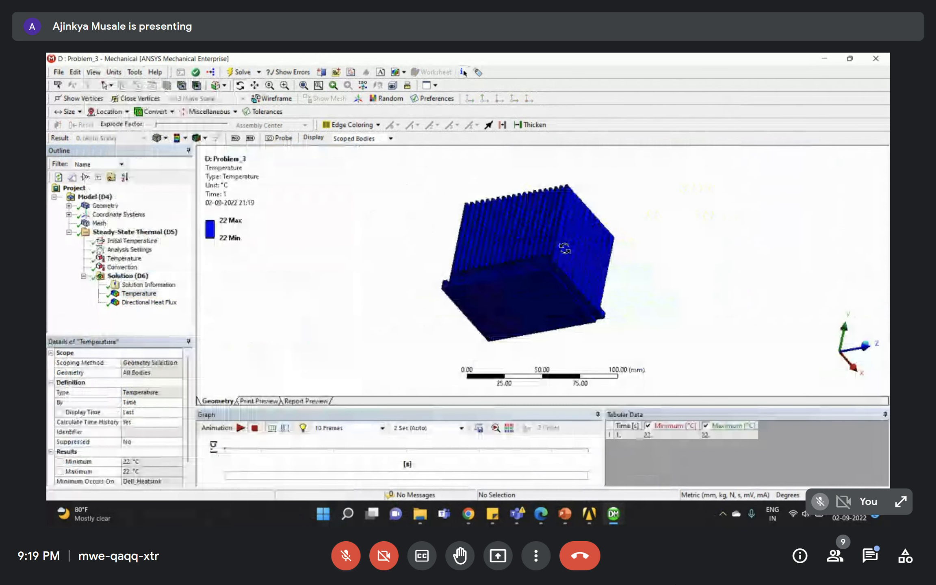
middle_click_drag(564, 249, 566, 231)
left_click(469, 515)
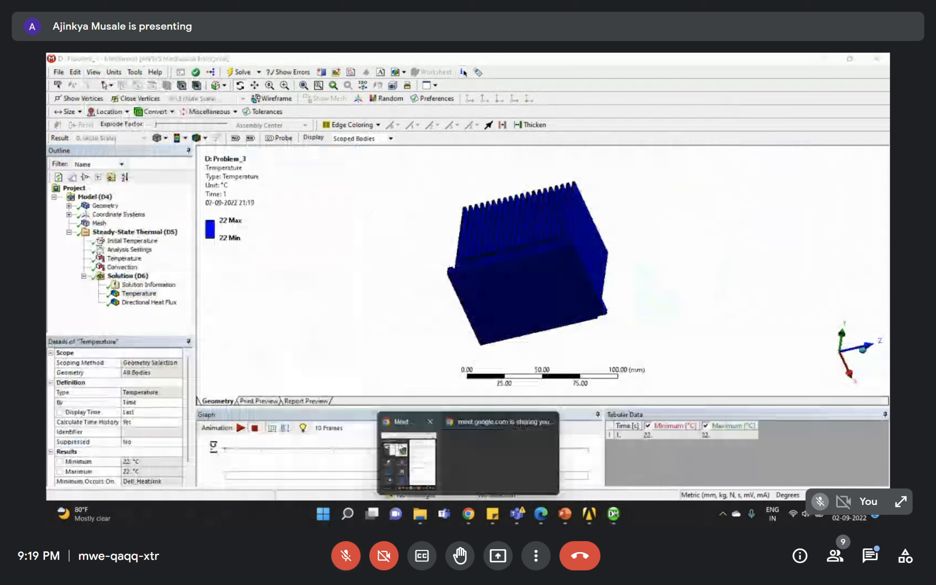
left_click(406, 455)
left_click(538, 272)
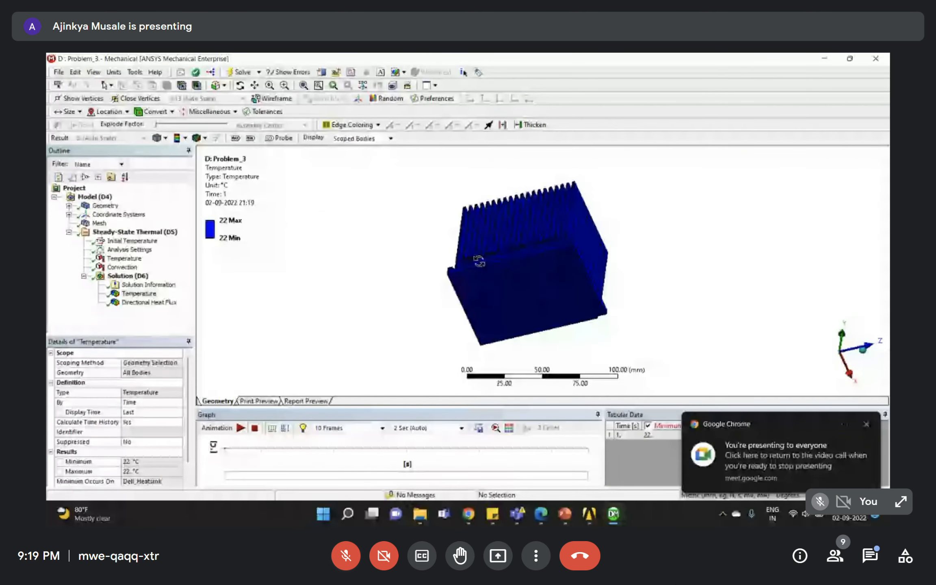
middle_click_drag(480, 261, 509, 260)
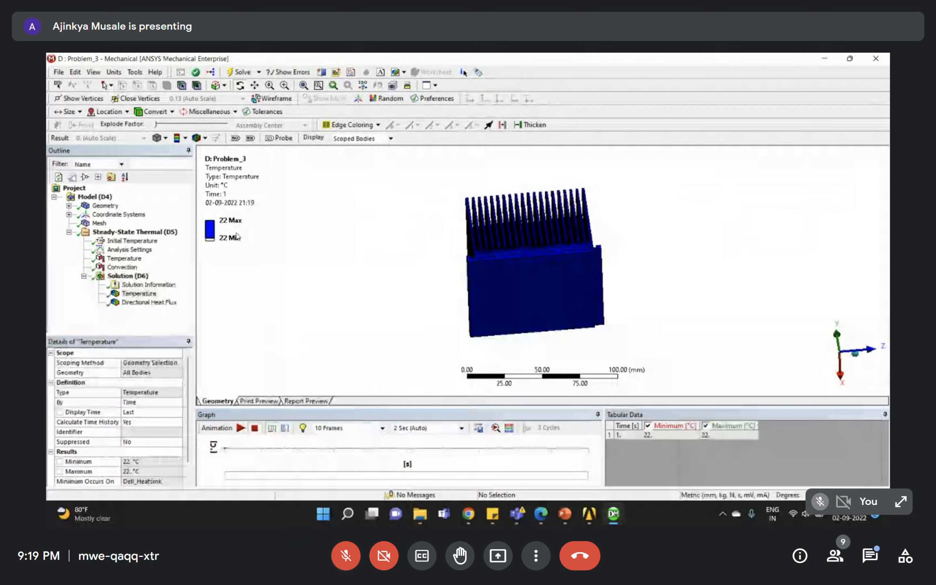
- Check the required temperature in the assignment PDF and set the bottom-face Temperature load's magnitude to 230 °C
left_click(124, 259)
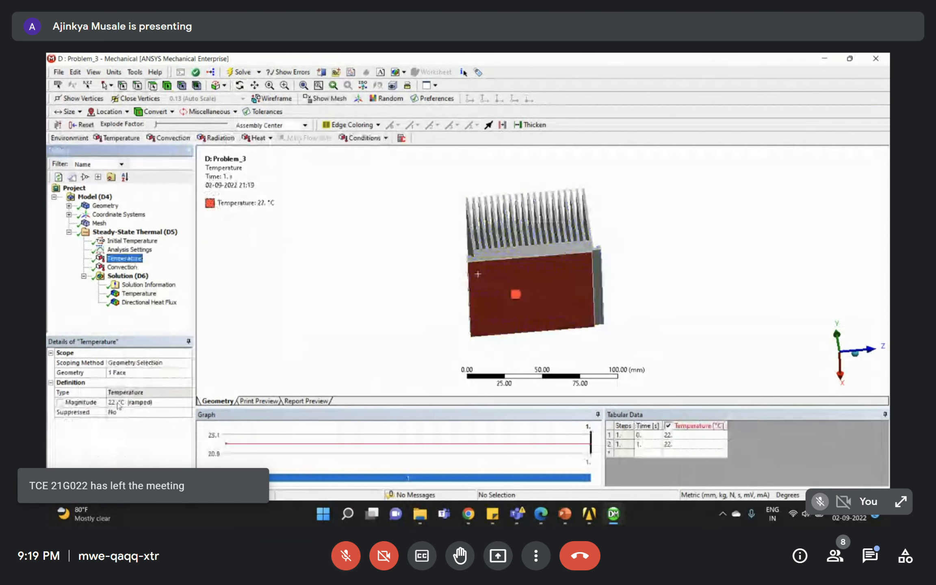
mouse_move(420, 514)
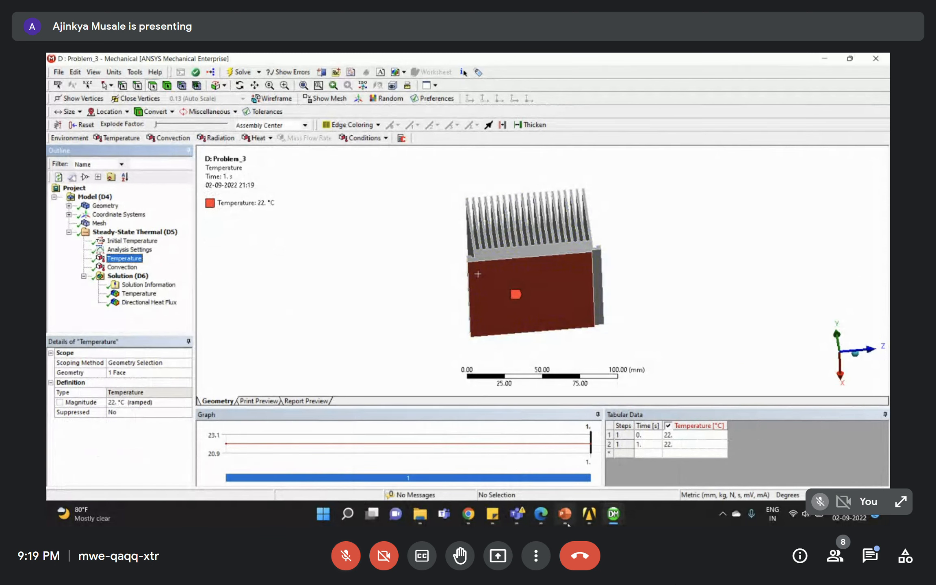
left_click(541, 514)
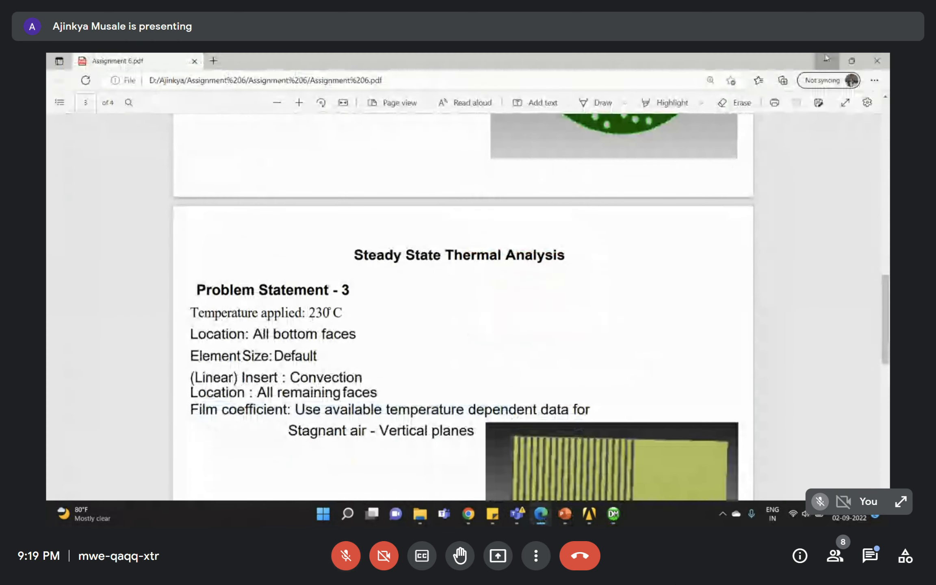
left_click(542, 514)
left_click(143, 402)
type("230")
key("Return")
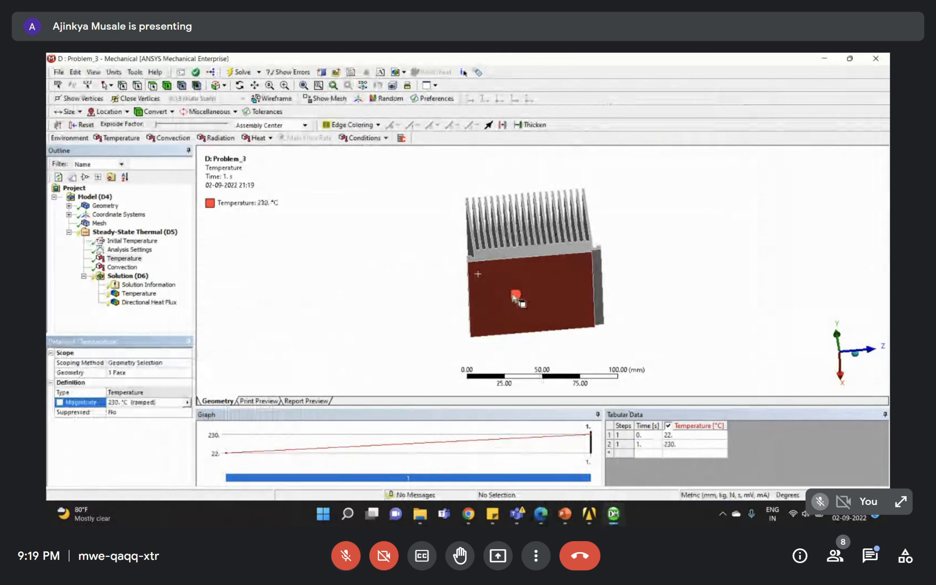
- Solve the analysis again with the corrected load and open the Temperature result
right_click(134, 277)
left_click(152, 301)
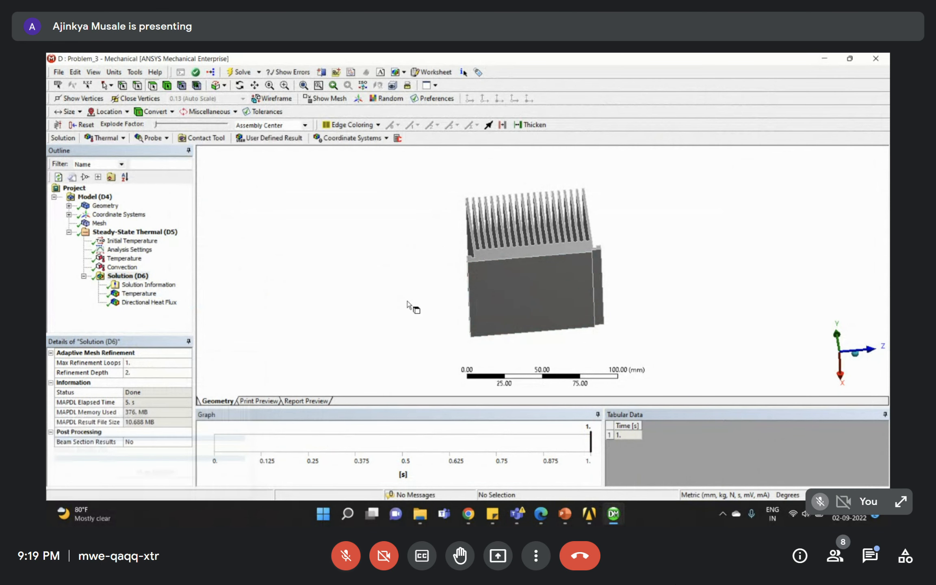
left_click(137, 295)
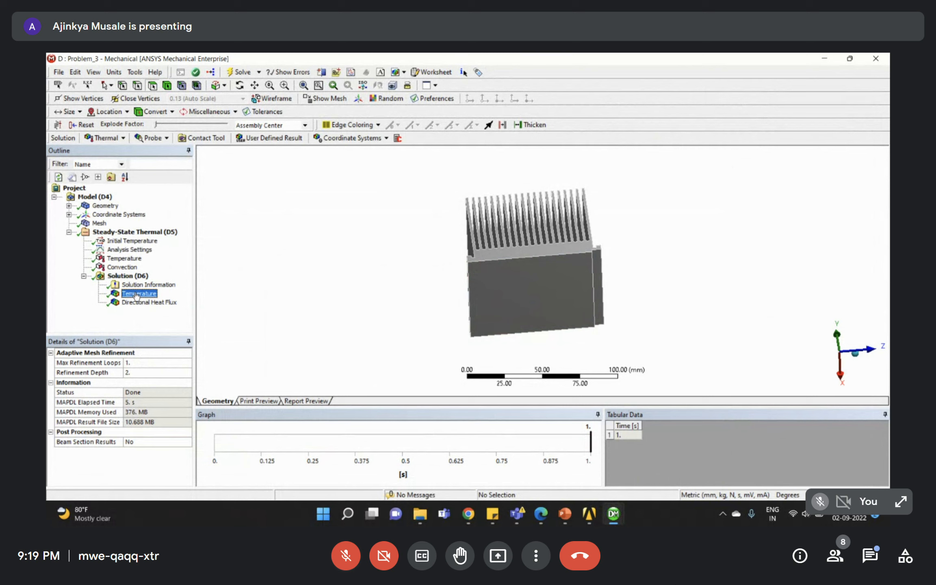
- Examine the temperature contour face-on along the X axis and the Z axis to see the gradient from base to fin tips
middle_click_drag(528, 245, 799, 353)
scroll(652, 264, "down", 5)
left_click(817, 346)
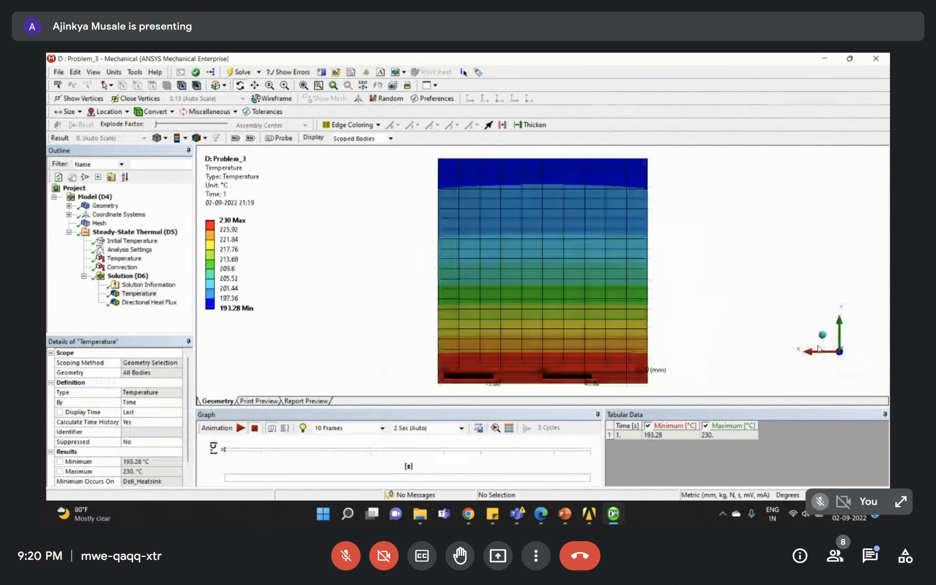
scroll(773, 322, "down", 2)
left_click(814, 345)
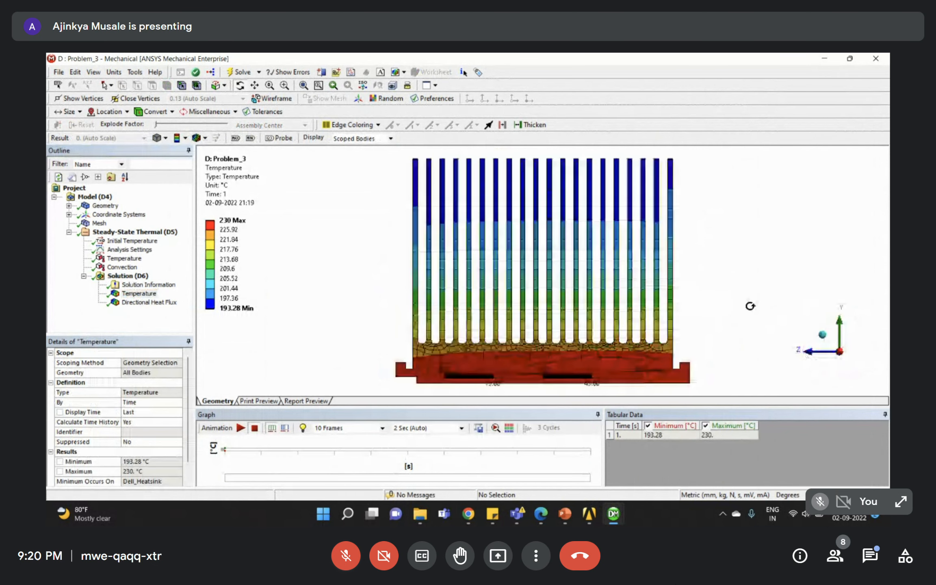
scroll(682, 264, "down", 2)
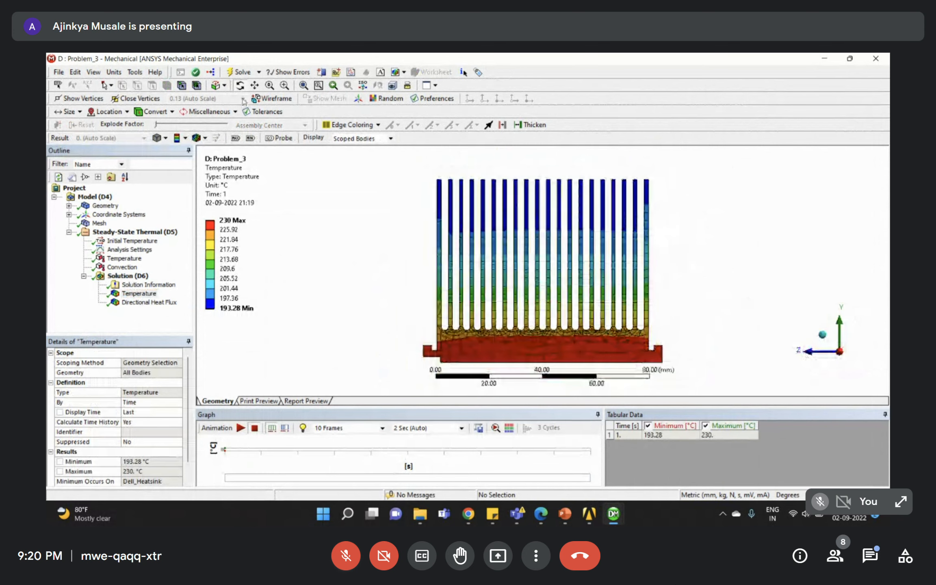
- Display the Temperature contour on the heatsink without element mesh edges
left_click(199, 139)
left_click(227, 181)
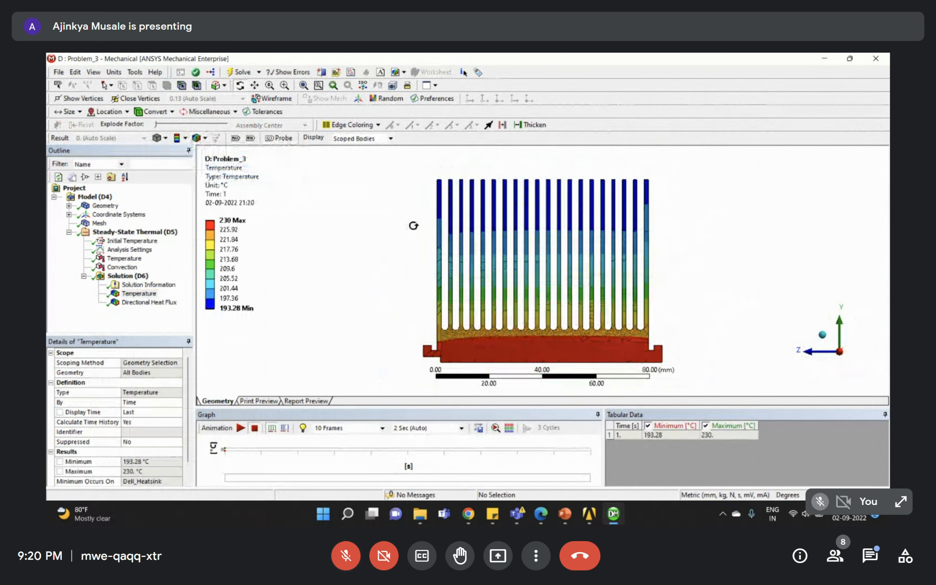
mouse_move(478, 301)
middle_mouse_down("ctrl")
mouse_move(504, 293)
mouse_move(470, 287)
middle_mouse_up("ctrl")
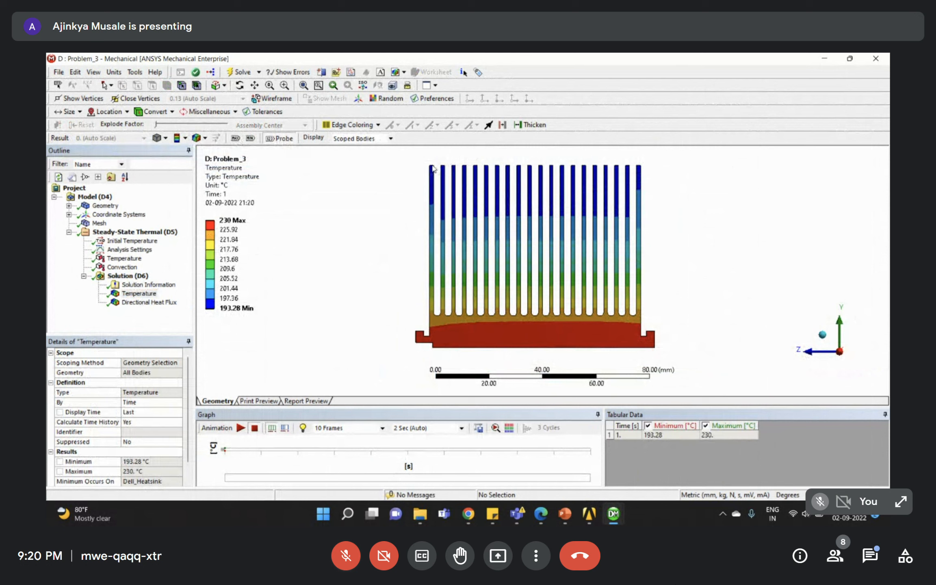
- Probe the temperature at an outer fin's tip and at the bottom of the base, and inspect the contour in 3D
mouse_move(433, 169)
left_click(433, 169)
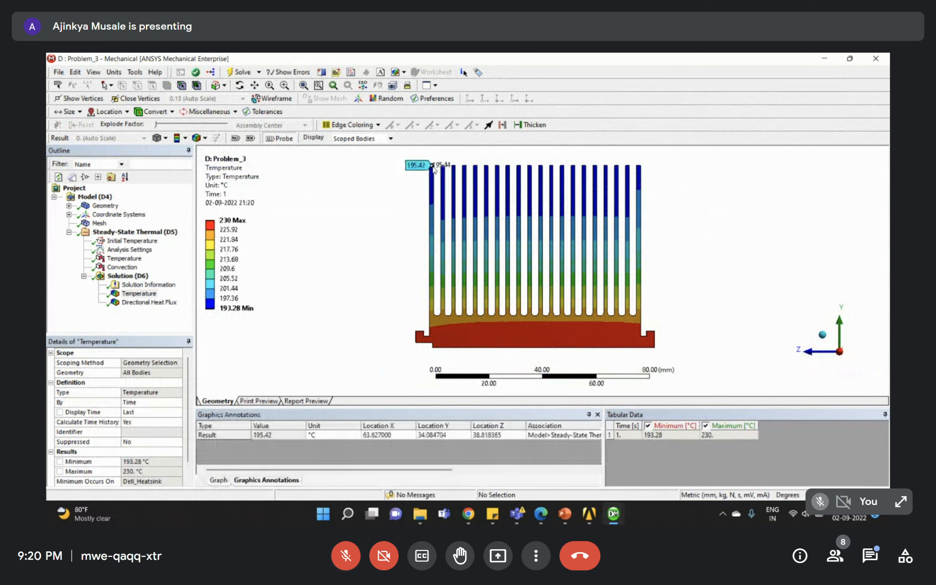
left_click(438, 348)
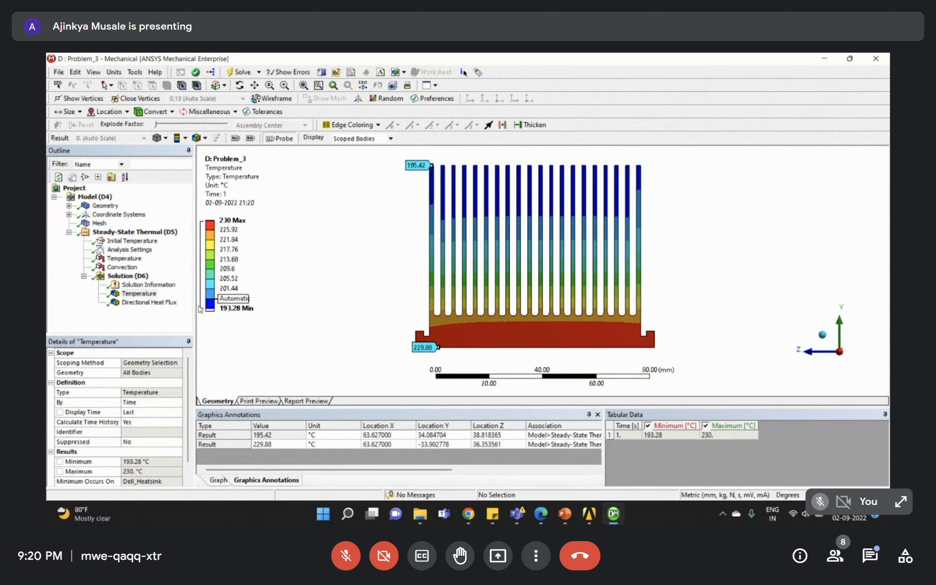
left_click(139, 293)
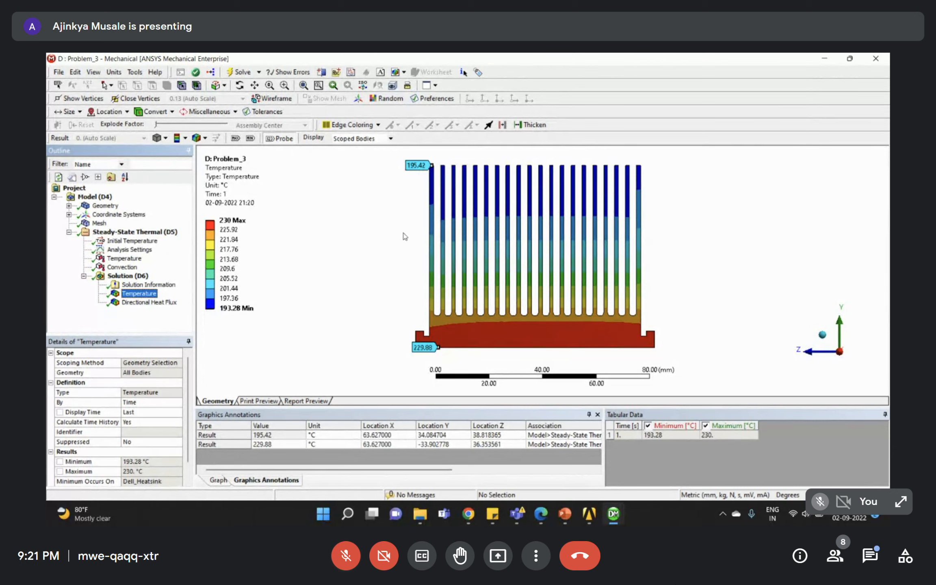
middle_click_drag(404, 236, 472, 239)
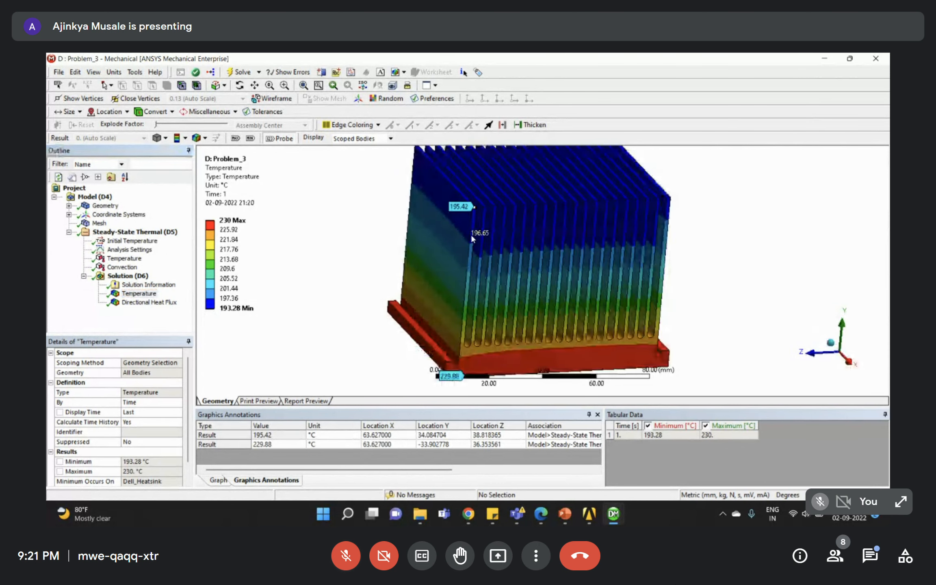
middle_click_drag(473, 239, 443, 221)
left_click(85, 326)
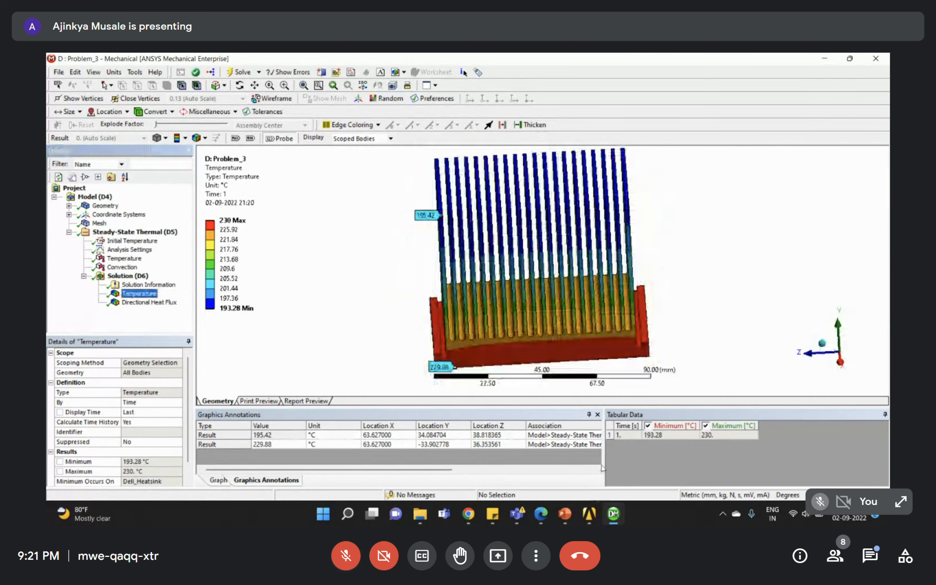
- Switch to the assignment PDF and read Problem Statement - 4 with its loads, convection data and engine block picture
left_click(542, 515)
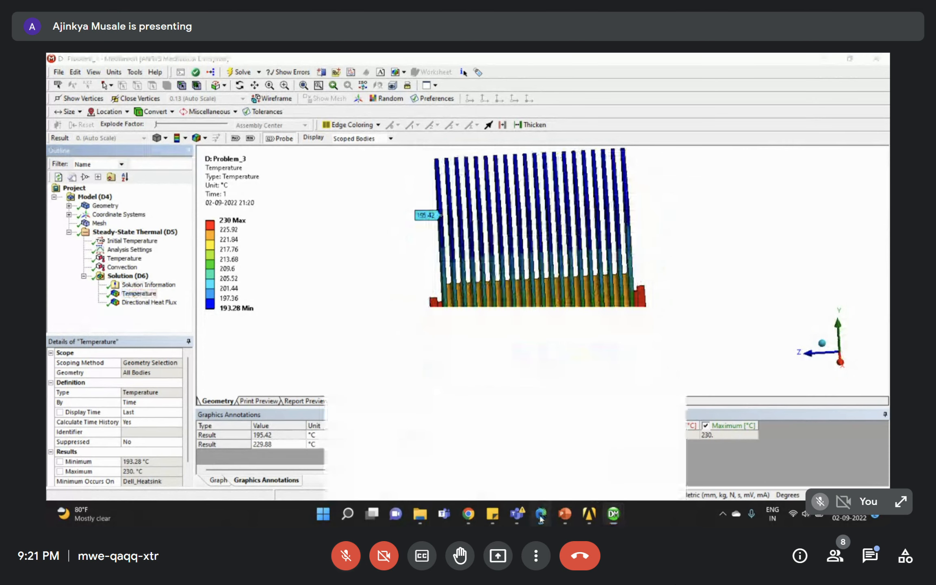
scroll(382, 286, "down", 6)
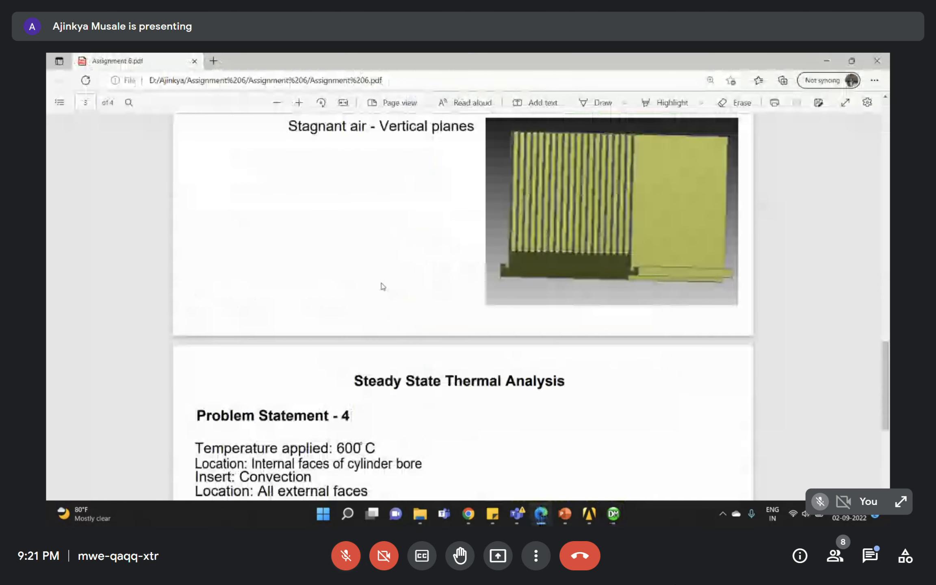
scroll(382, 286, "down", 5)
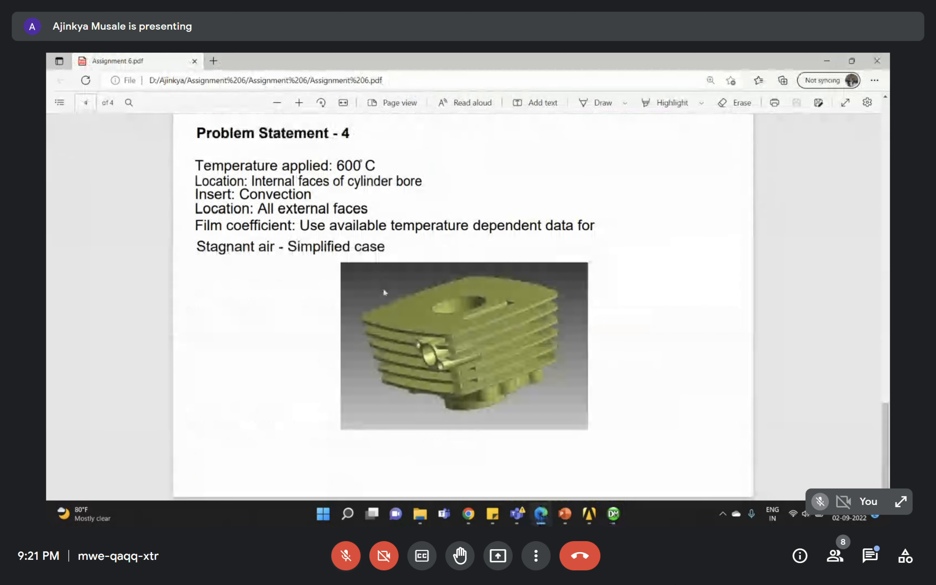
scroll(384, 292, "up", 1)
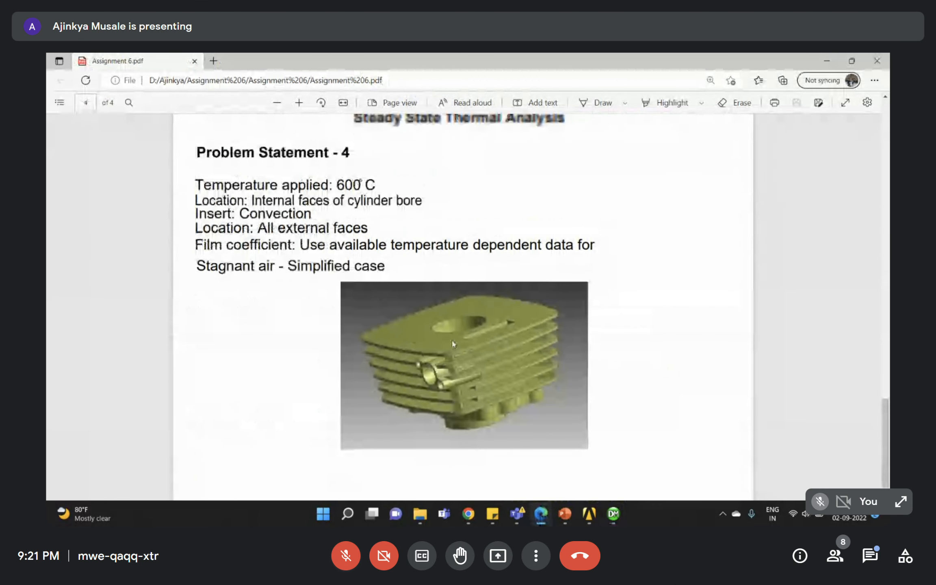
scroll(452, 343, "down", 1)
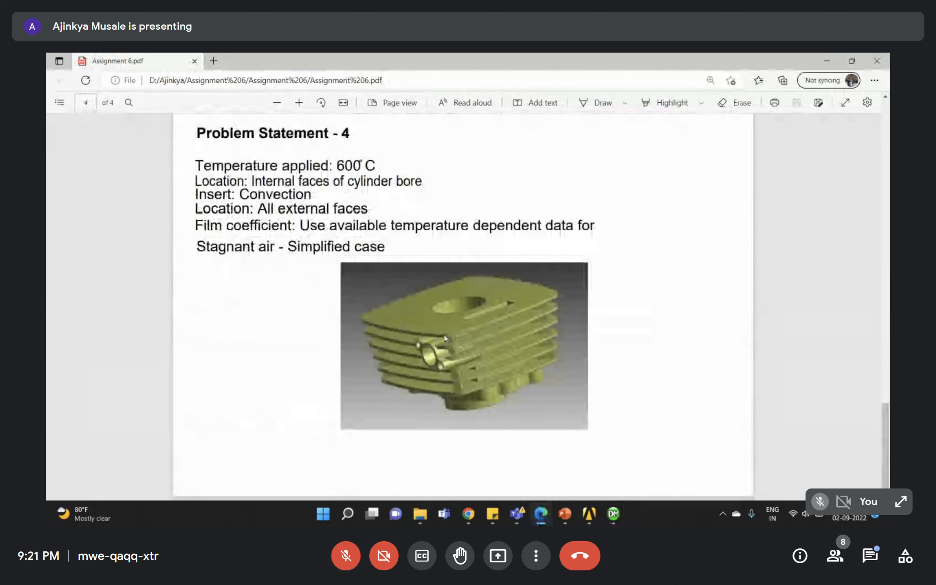
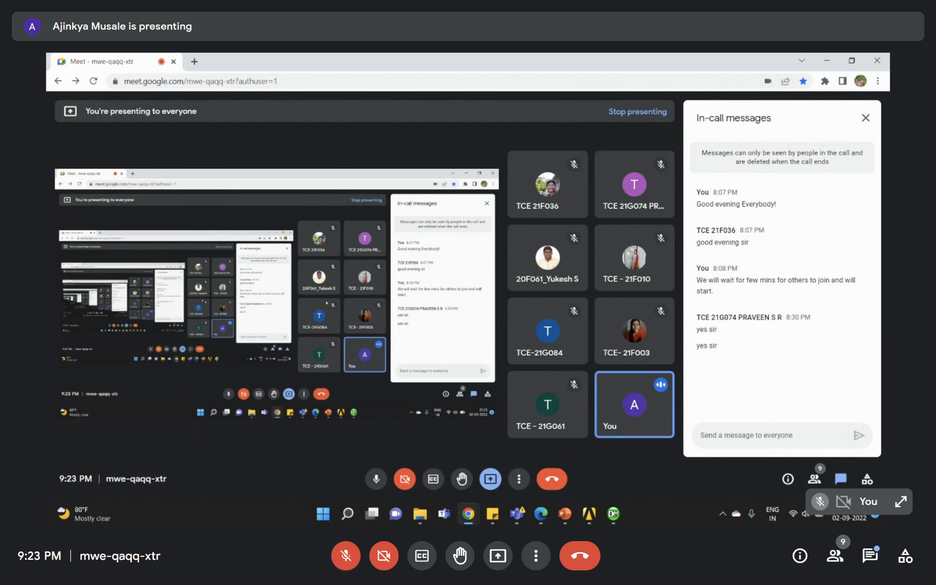
mouse_move(590, 517)
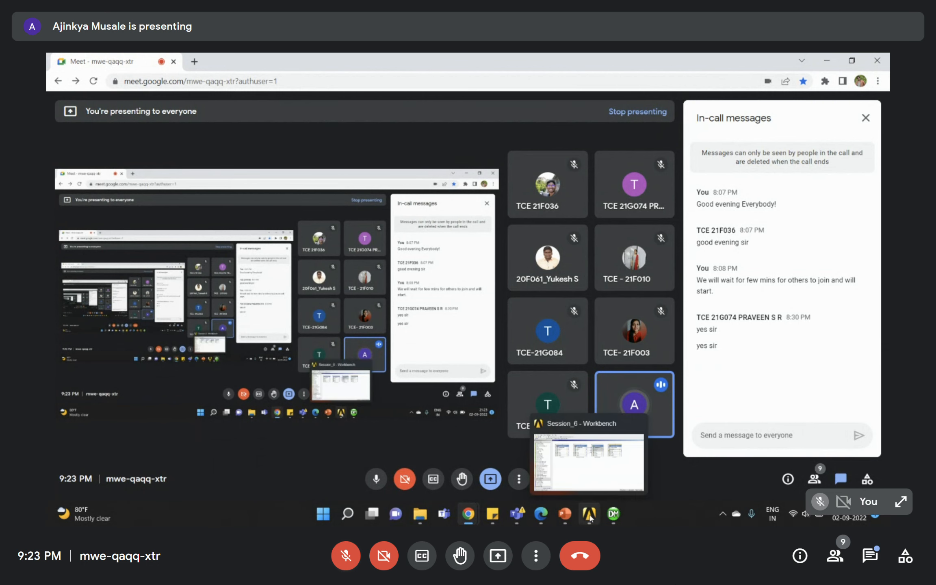
left_click(590, 515)
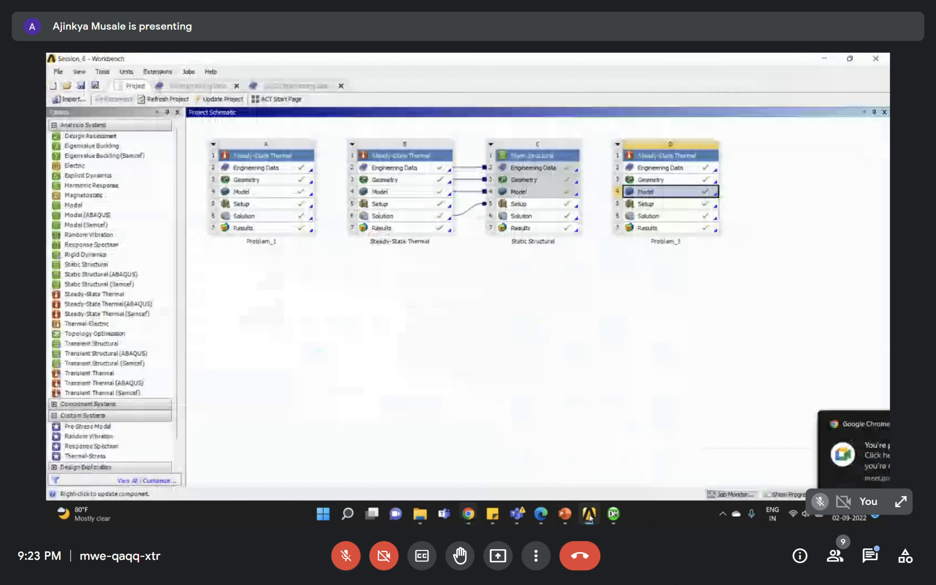
left_click(542, 514)
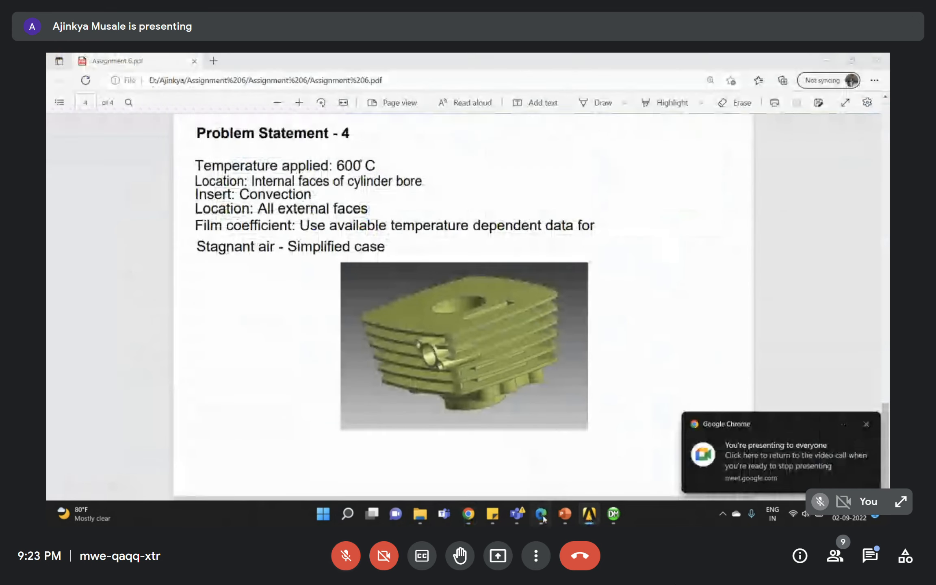
scroll(421, 349, "down", 2)
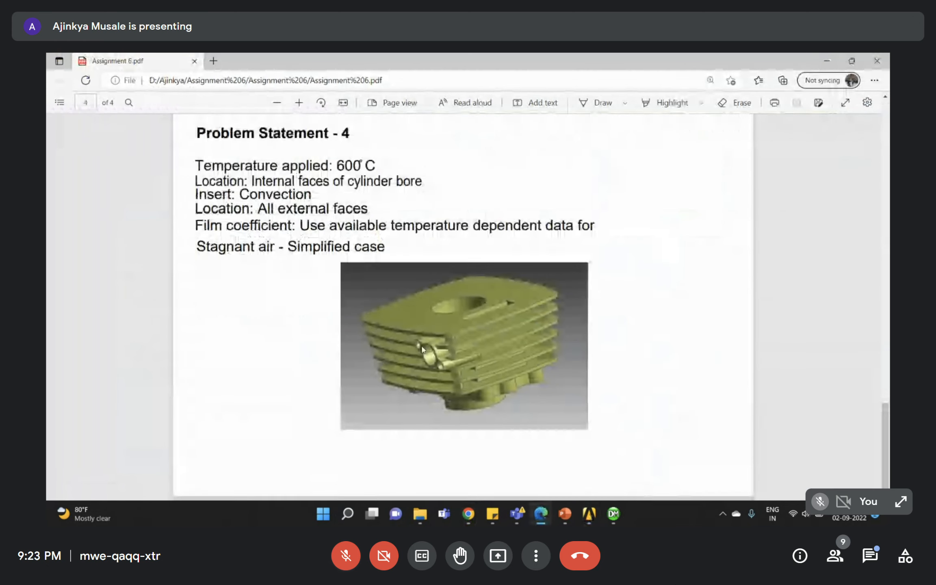
mouse_move(468, 514)
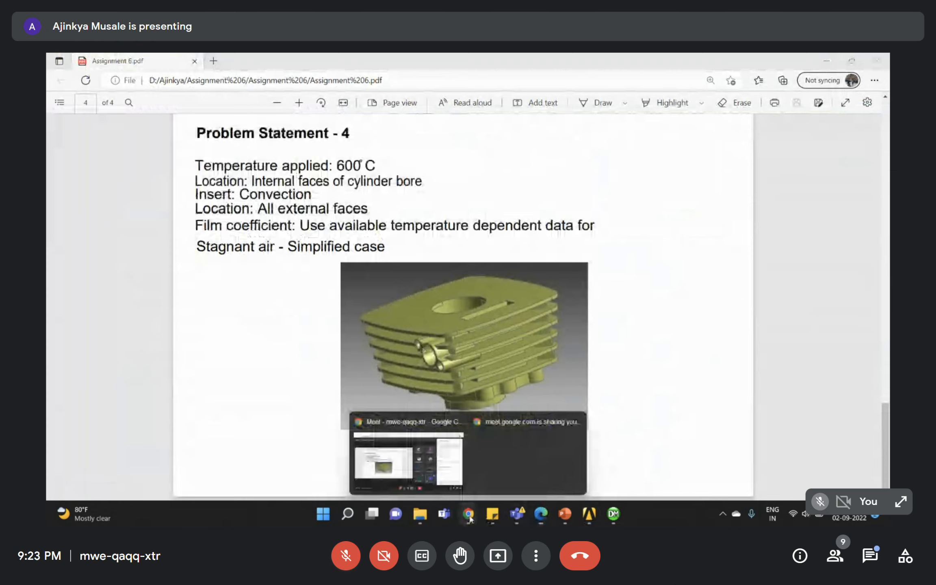
left_click(421, 462)
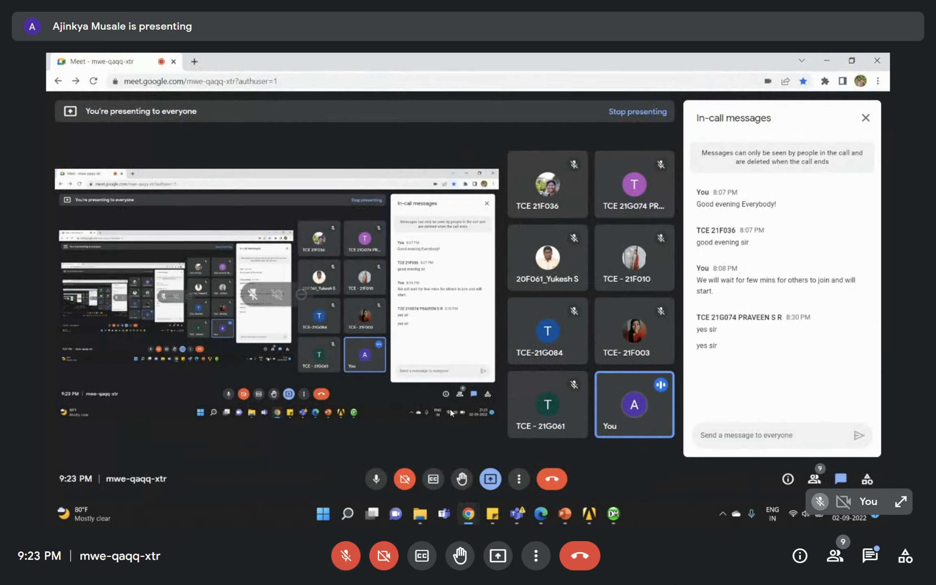
mouse_move(582, 407)
left_click(524, 183)
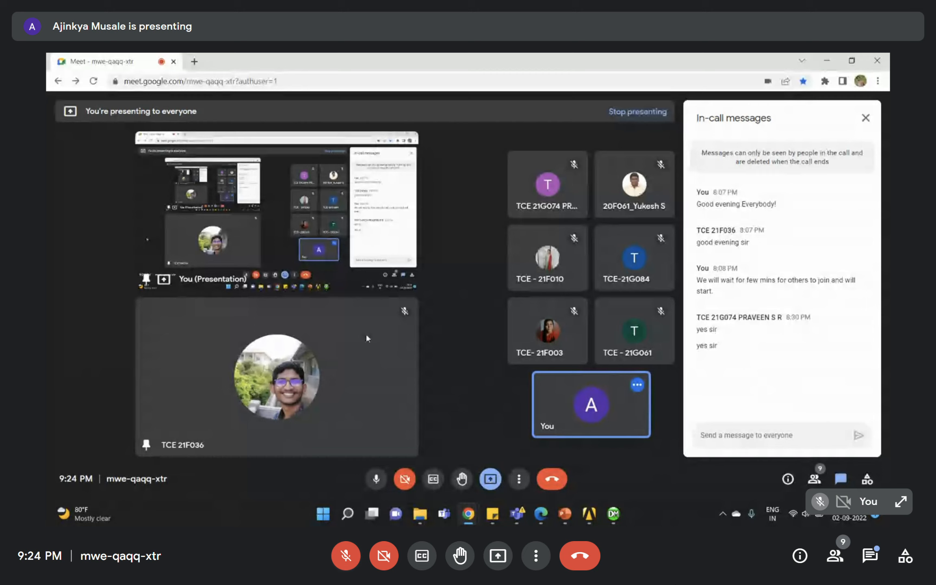
- Switch to Workbench and add a standalone Steady-State Thermal system below Problem_1 in the project schematic
left_click(589, 516)
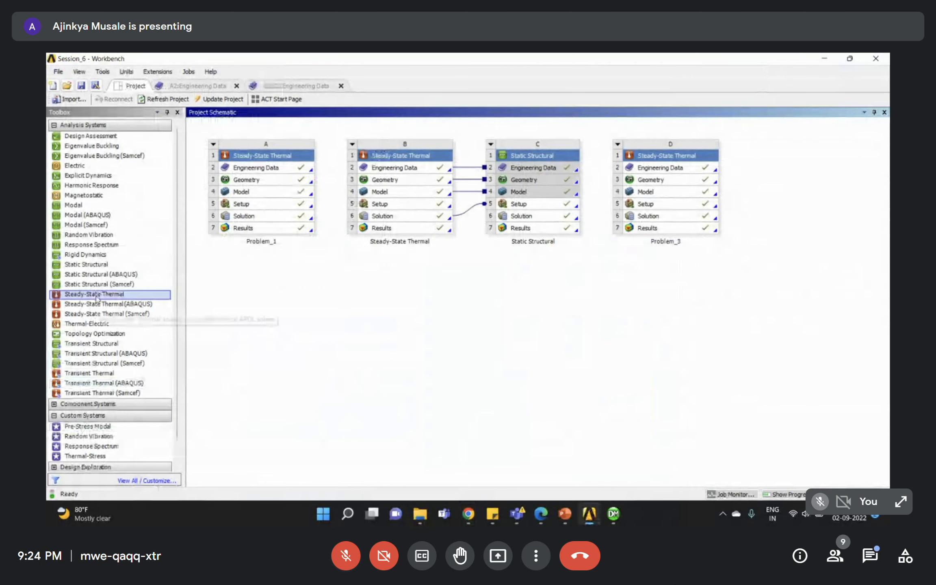
left_click_drag(96, 299, 264, 257)
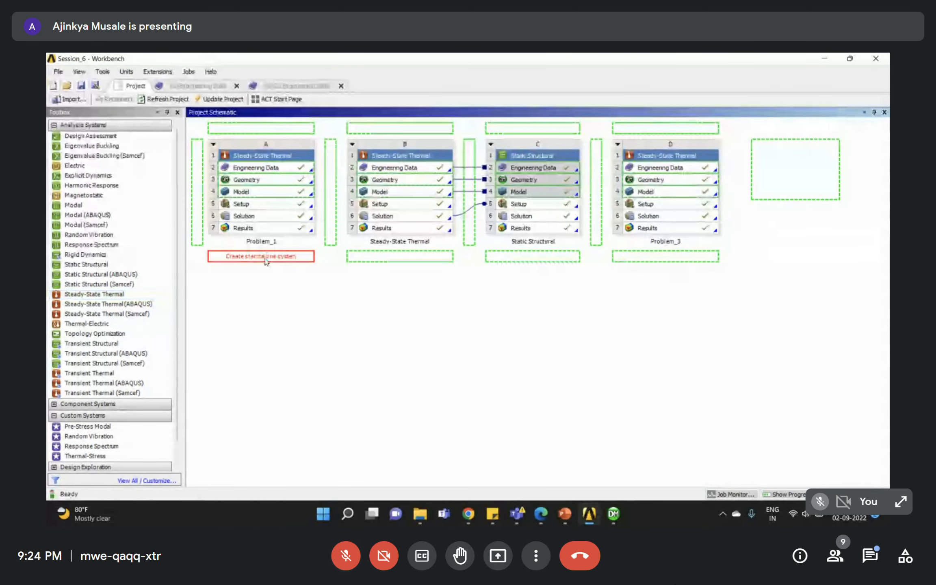
left_click_drag(266, 260, 266, 262)
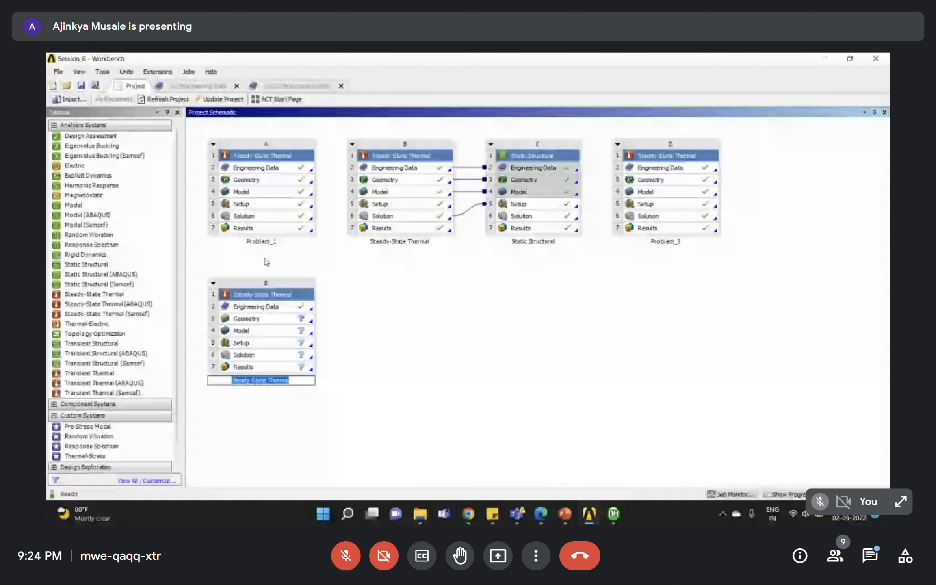
- Recheck the part and boundary conditions of Problem Statement - 4 in the assignment PDF, then return to the project schematic
left_click(540, 514)
scroll(361, 303, "up", 4)
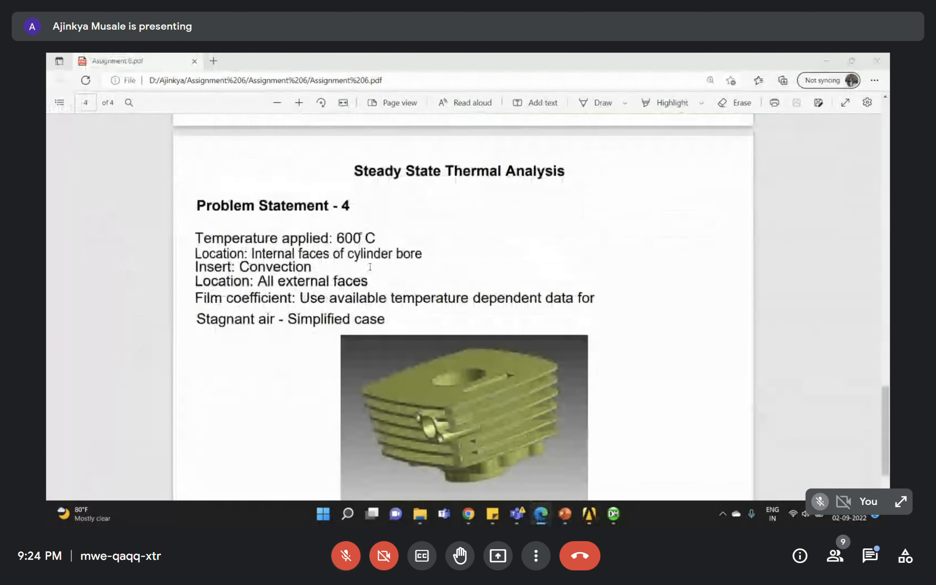
scroll(387, 324, "down", 3)
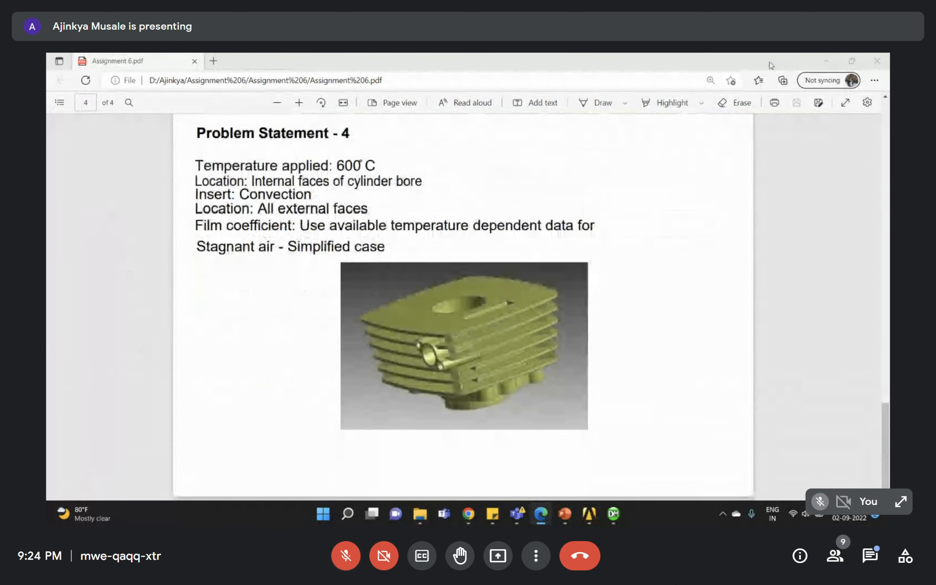
left_click(826, 61)
- Start a new DesignModeler geometry for Steady-State Thermal system E and set its units to millimetres
left_click(267, 309)
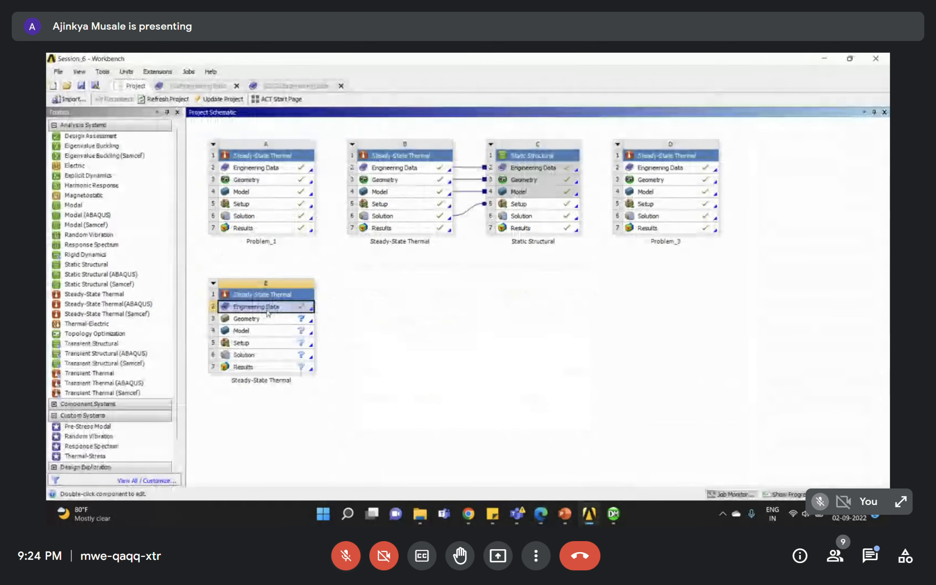
left_click(246, 318)
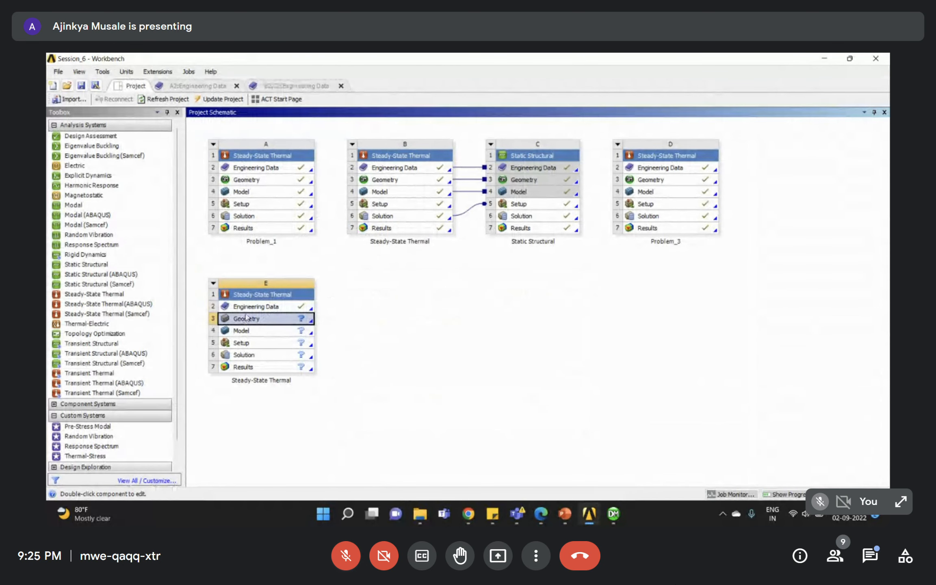
right_click(246, 318)
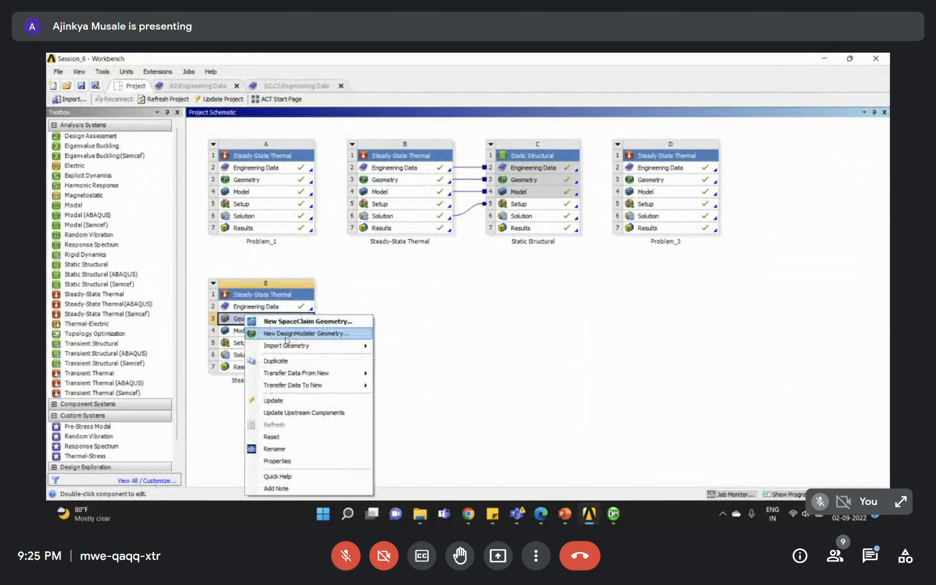
left_click(328, 336)
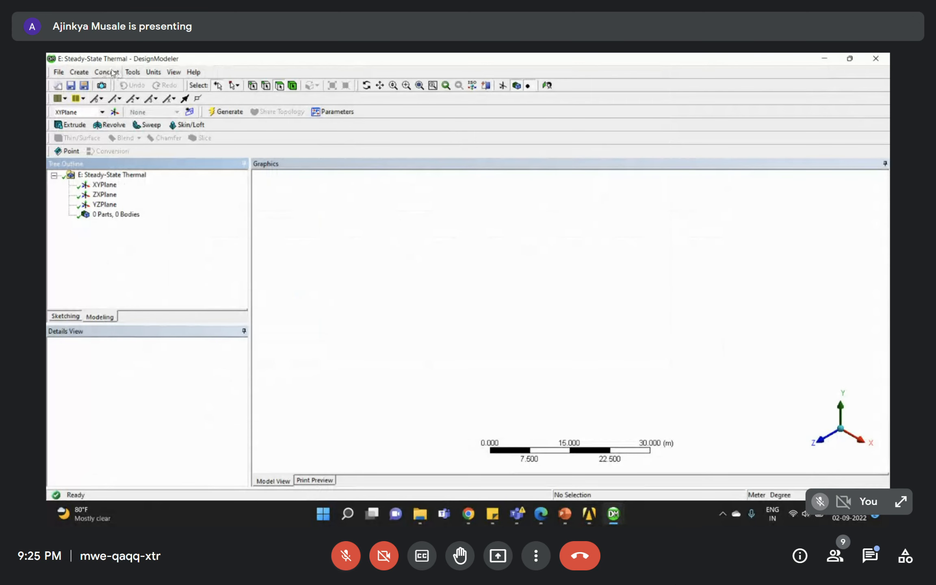
left_click(153, 72)
left_click(173, 107)
- Import the external geometry file engblock.igs from the Assignment 7 folder on the XYPlane
left_click(104, 185)
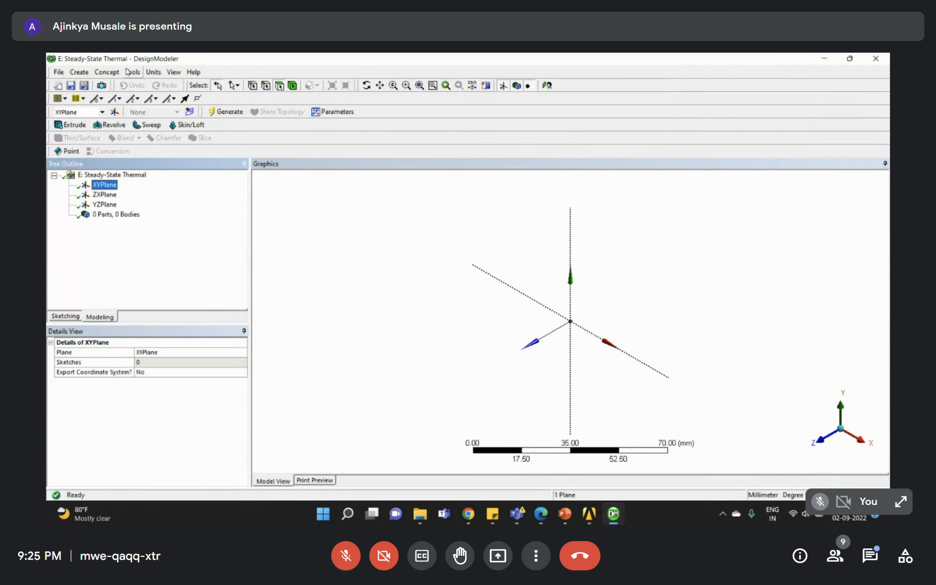
left_click(59, 72)
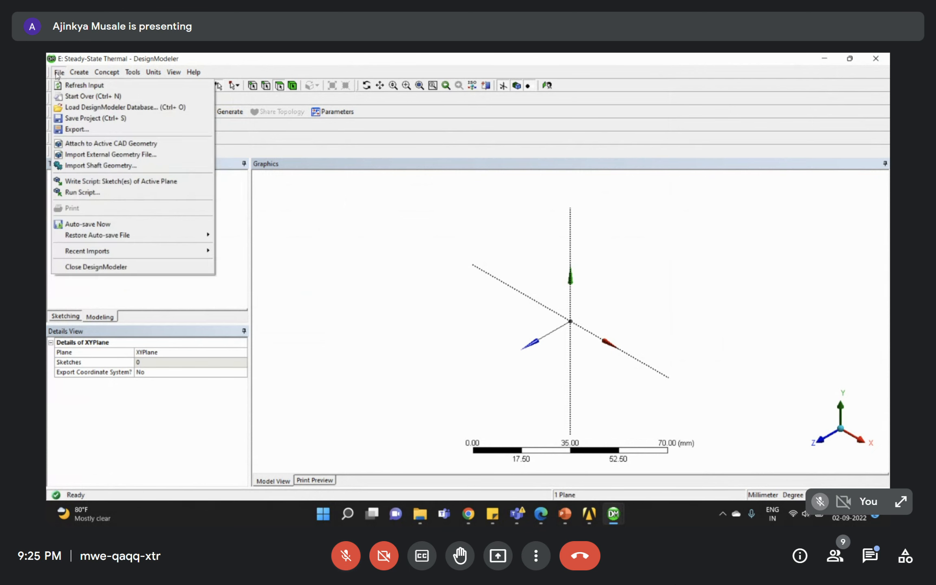
left_click(68, 155)
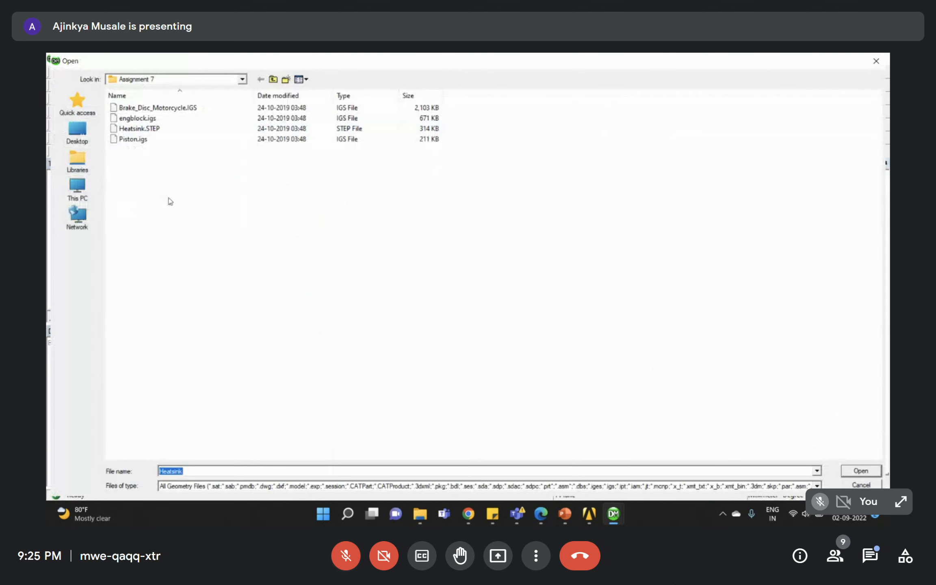
left_click(135, 162)
left_click(137, 119)
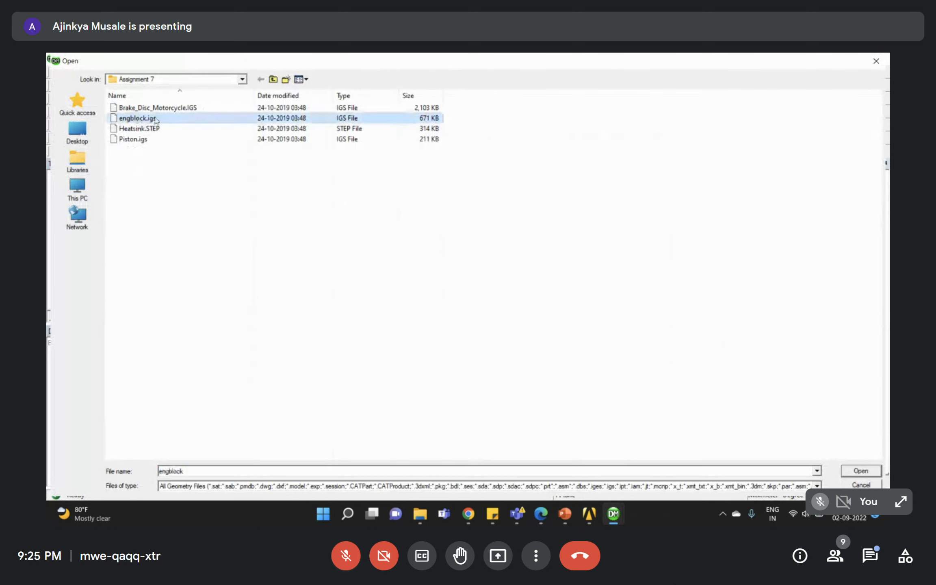
left_click(861, 471)
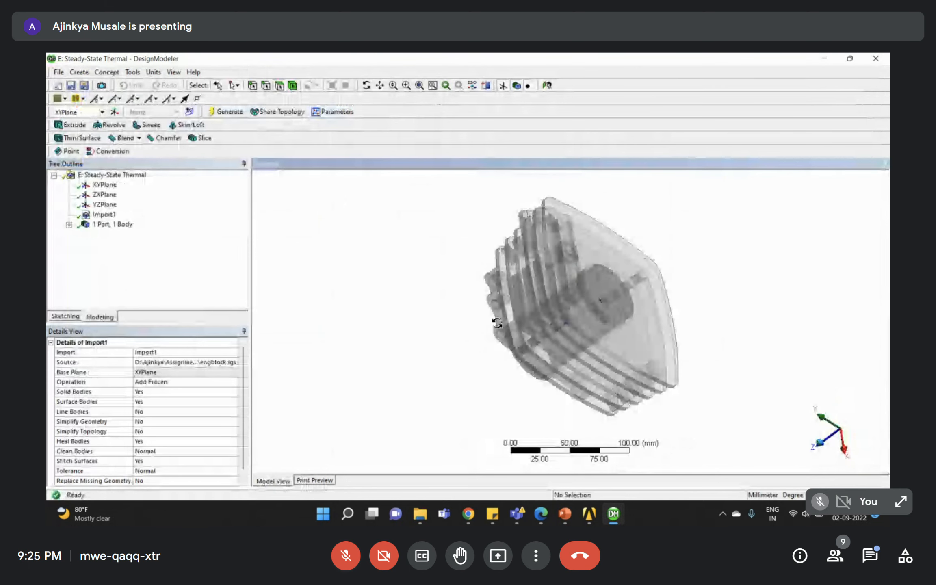
- Display the imported frozen engine block as opaque instead of transparent and select the inner face of its cylinder bore
middle_click_drag(497, 323, 451, 346)
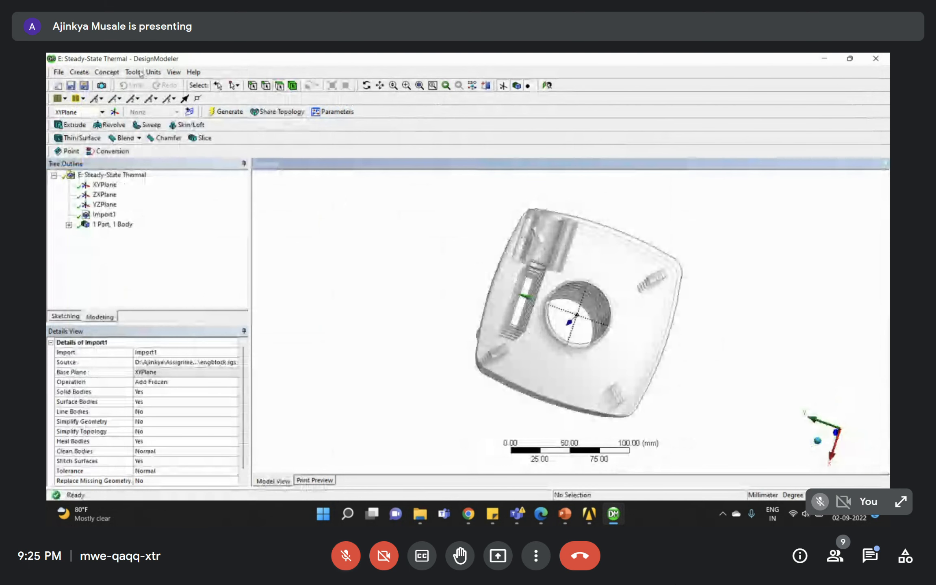
left_click(174, 72)
left_click(202, 134)
middle_click_drag(661, 299, 581, 313)
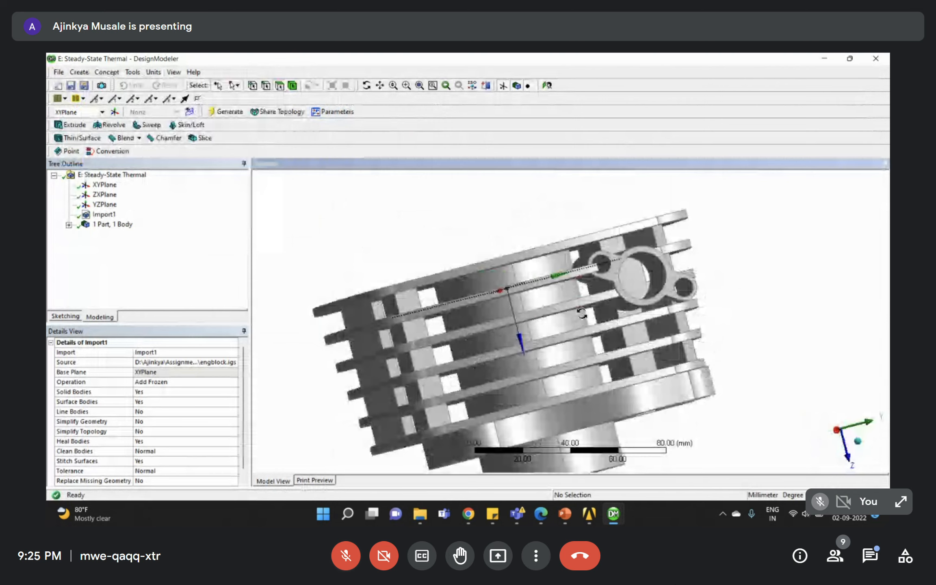
middle_click_drag(581, 314, 547, 373)
left_click(566, 323)
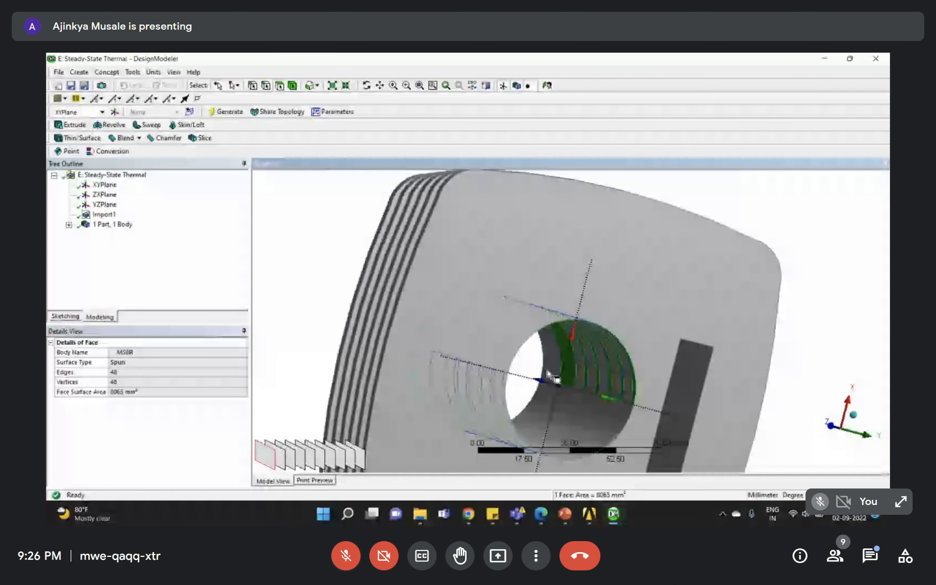
- Add the second half of the bore surface to the selection and examine the engine block from several sides
left_click(561, 417, "ctrl")
middle_click_drag(561, 416, 500, 338)
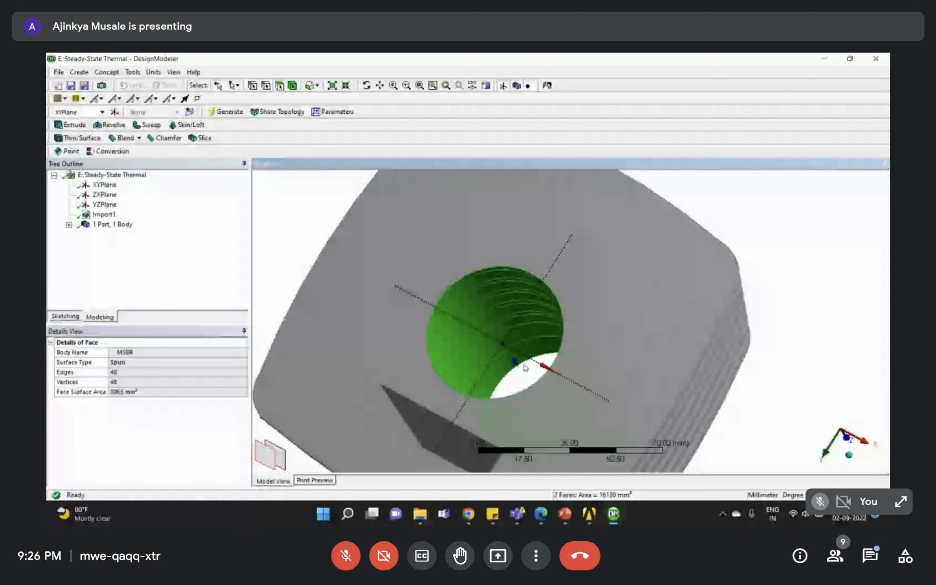
middle_click_drag(525, 368, 445, 381)
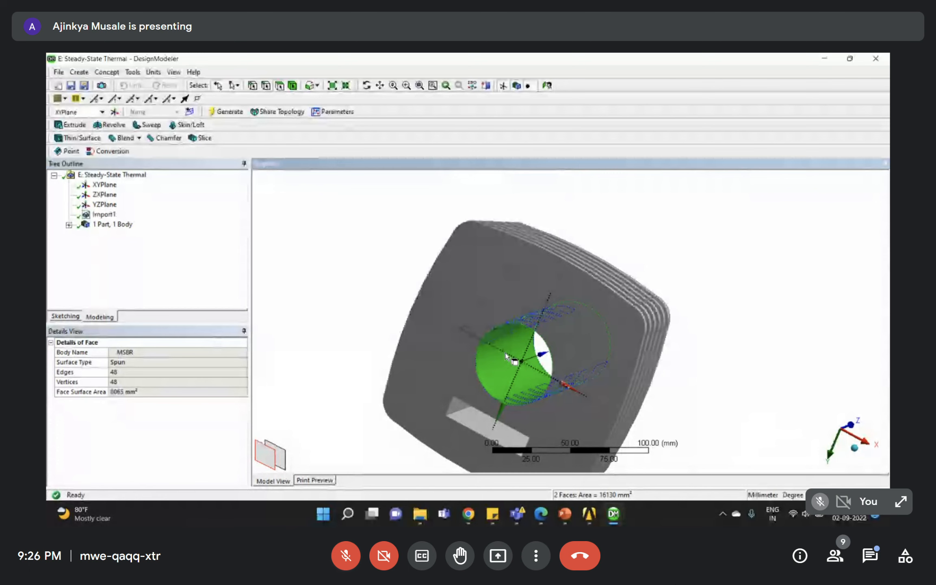
middle_click_drag(595, 326, 629, 422)
scroll(628, 422, "down", 3)
left_click(220, 269)
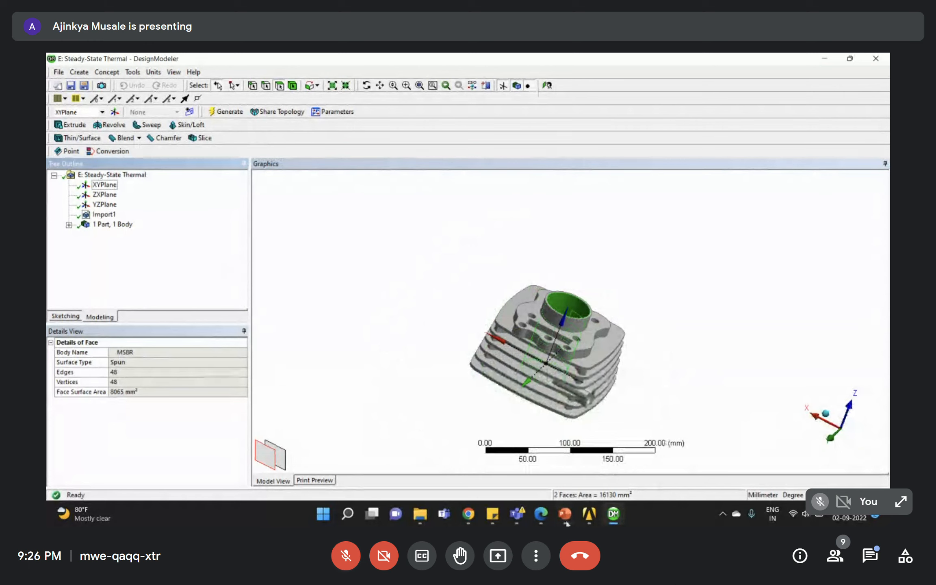
- Open the Model of Steady-State Thermal system E from the project schematic and orient the engine block with its bore facing up
left_click(589, 514)
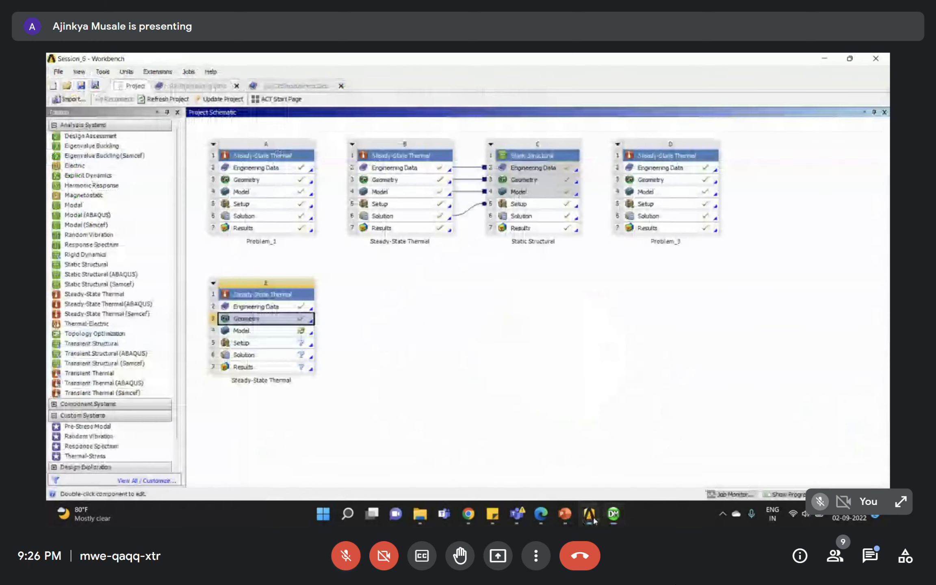
double_click(267, 332)
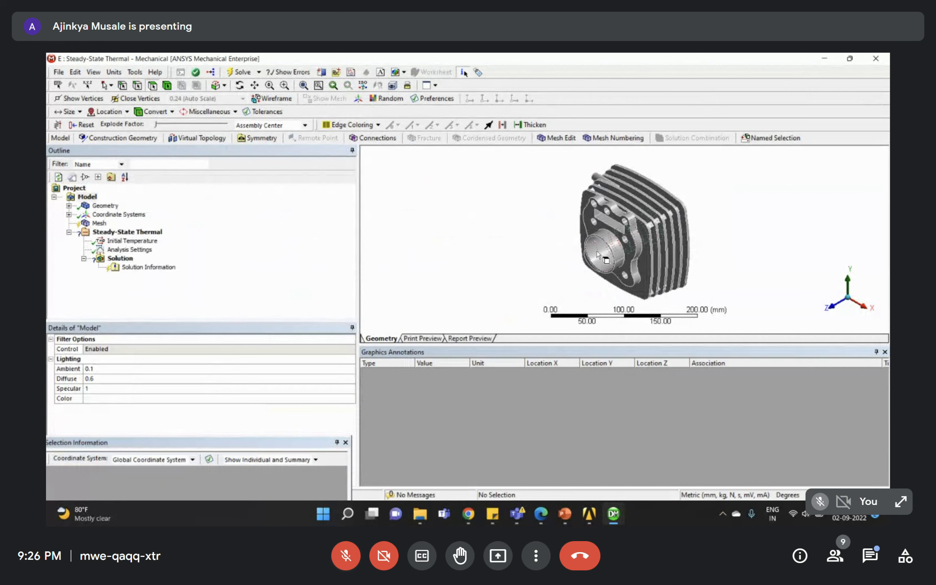
middle_click_drag(597, 255, 710, 209)
scroll(674, 207, "down", 4)
right_click_drag(579, 198, 671, 281)
middle_click_drag(671, 282, 637, 260)
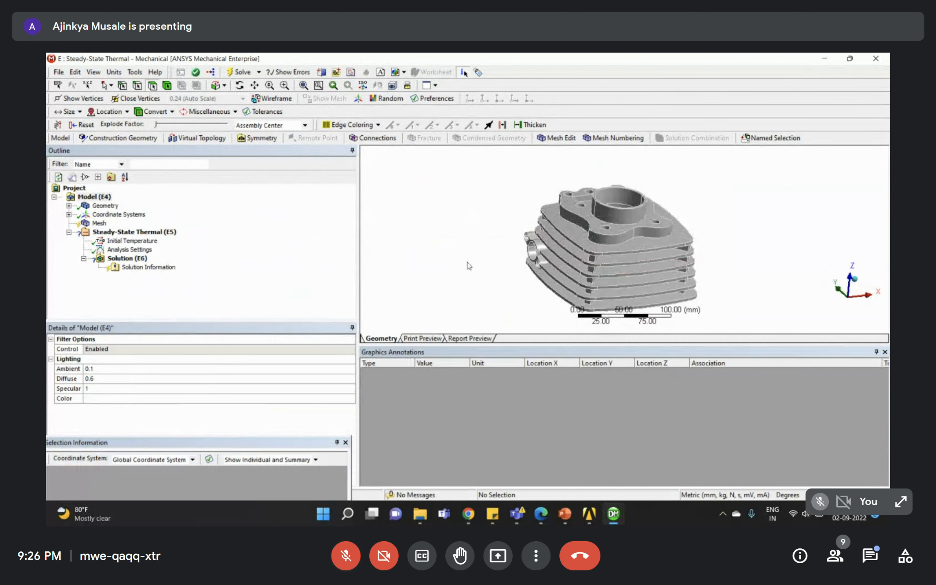
- Review the MSBR body's properties, the coordinate systems and the unit system of the model
left_click(94, 197)
left_click(69, 205)
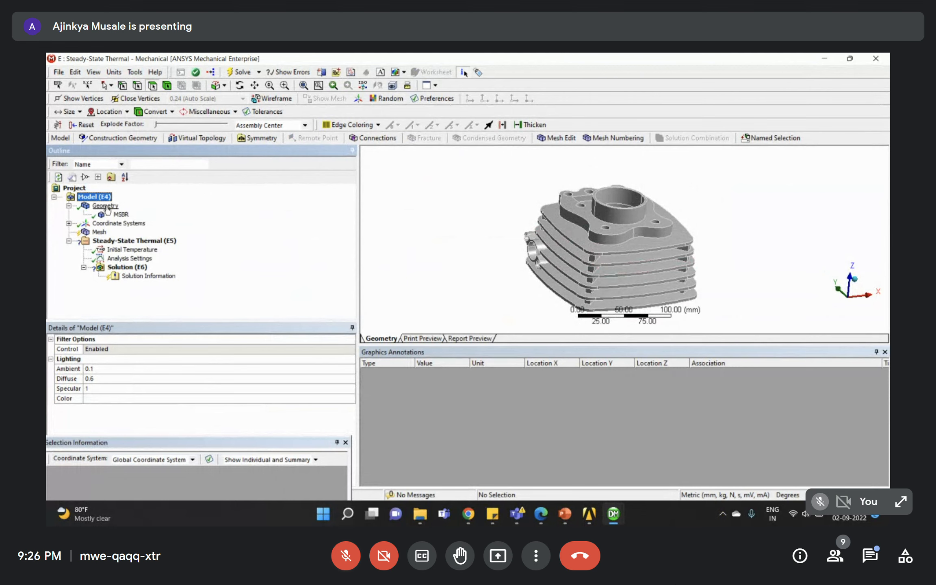
left_click(114, 214)
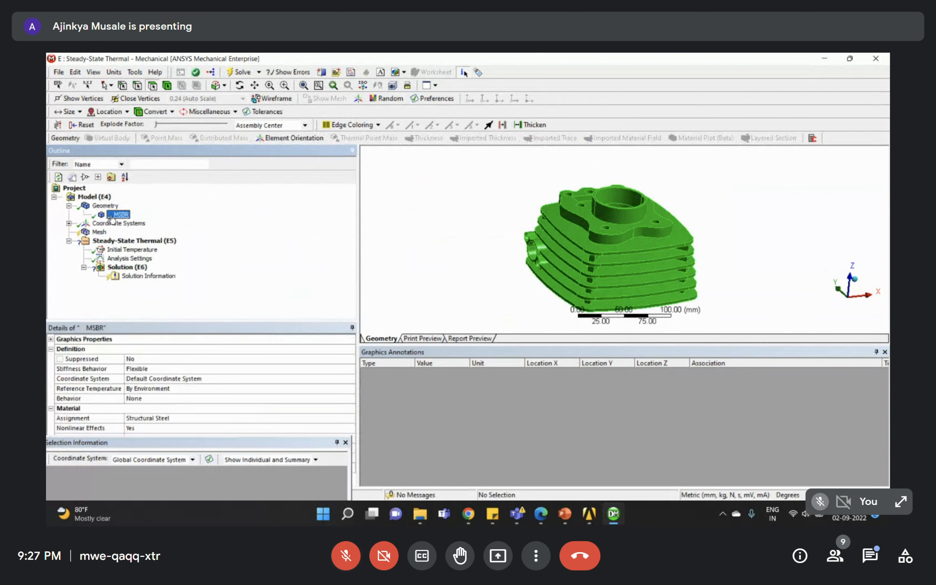
left_click(69, 223)
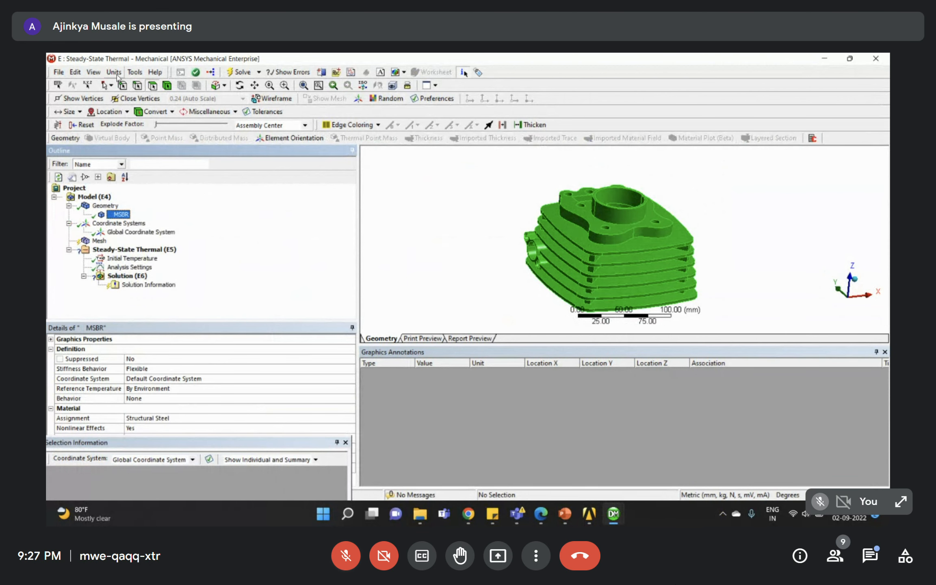
left_click(135, 72)
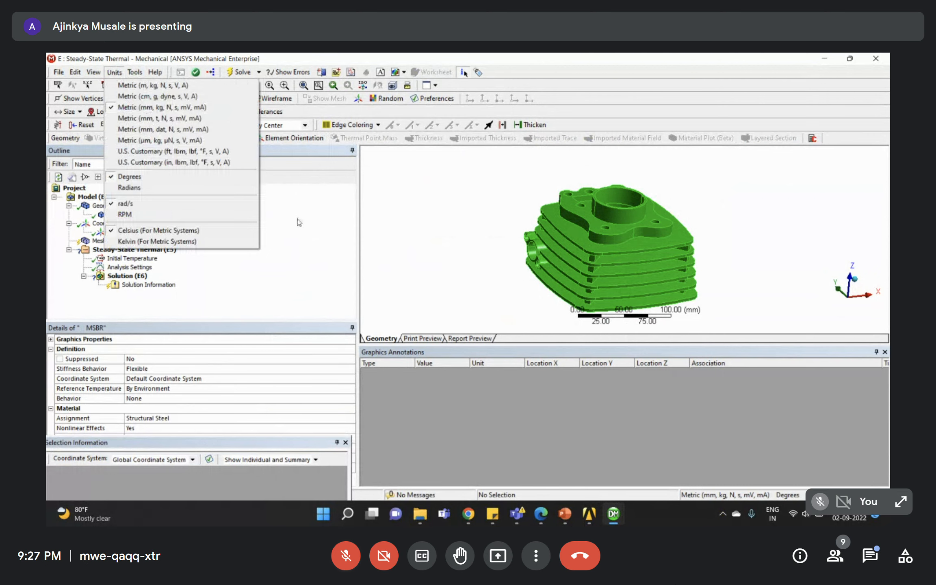
left_click(298, 218)
left_click(105, 205)
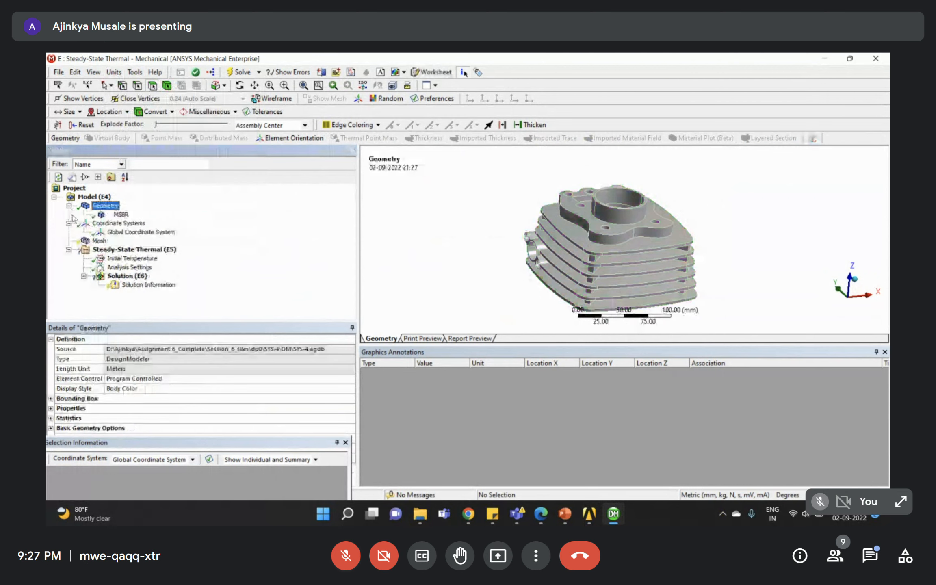
- Generate the mesh with default settings and inspect it around the engine block's bore and fins
right_click(93, 243)
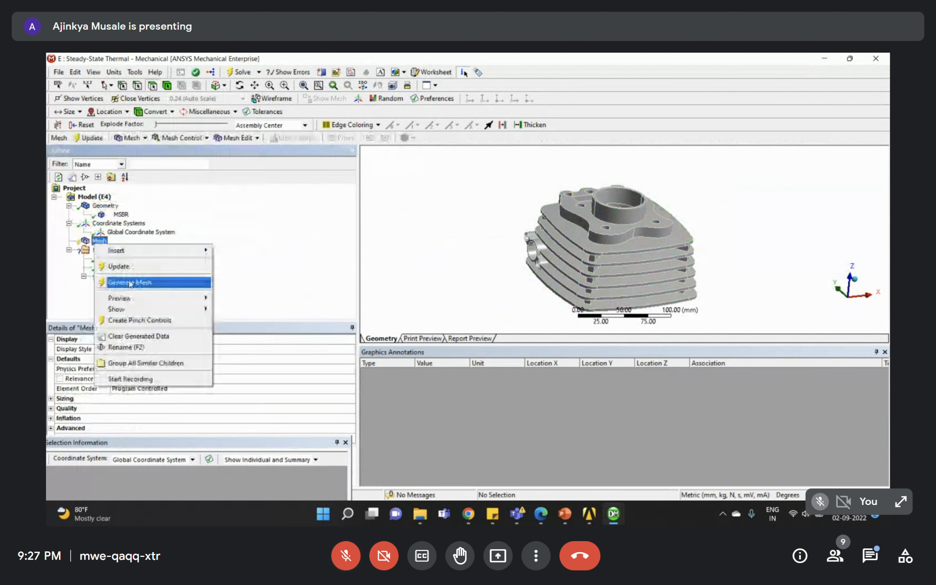
left_click(131, 280)
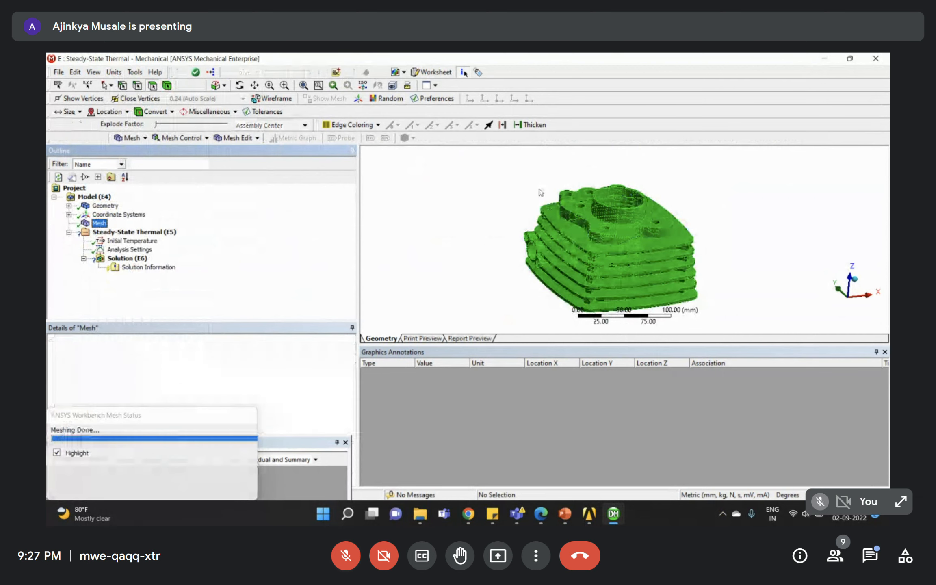
left_click_drag(527, 177, 661, 279)
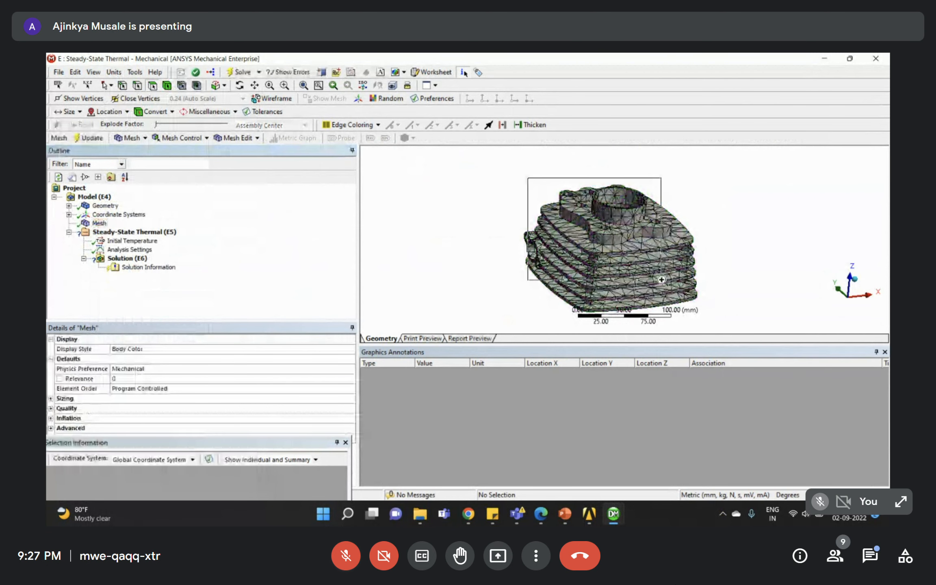
middle_click_drag(642, 181, 656, 217)
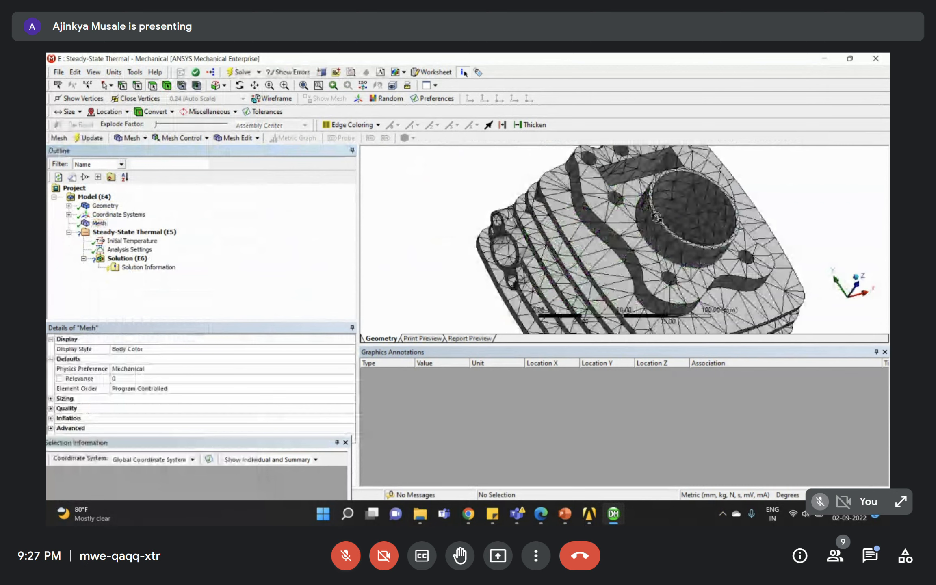
middle_click_drag(656, 217, 777, 246)
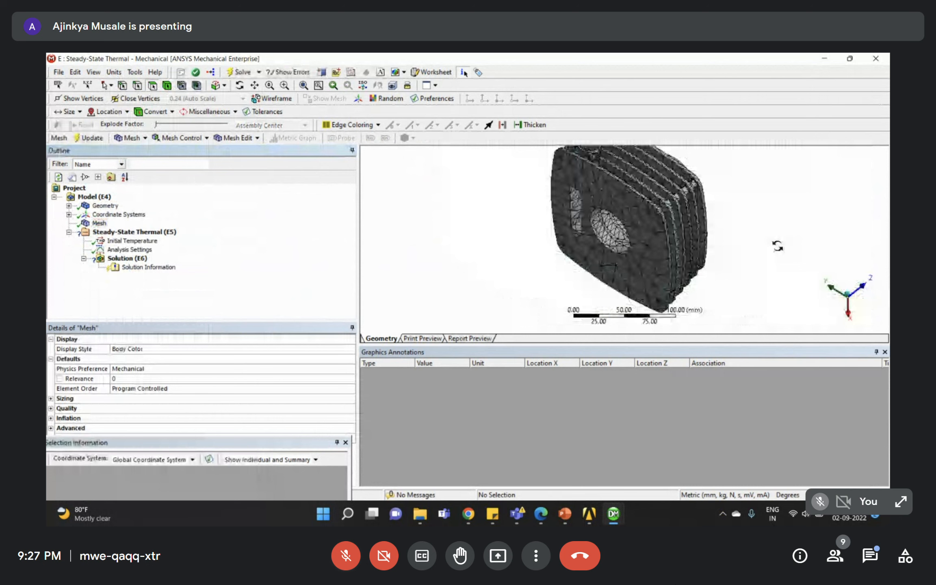
middle_click_drag(778, 246, 690, 243)
- Set the mesh element size to 5 mm, regenerate the mesh and inspect it on the cooling fins
left_click(99, 223)
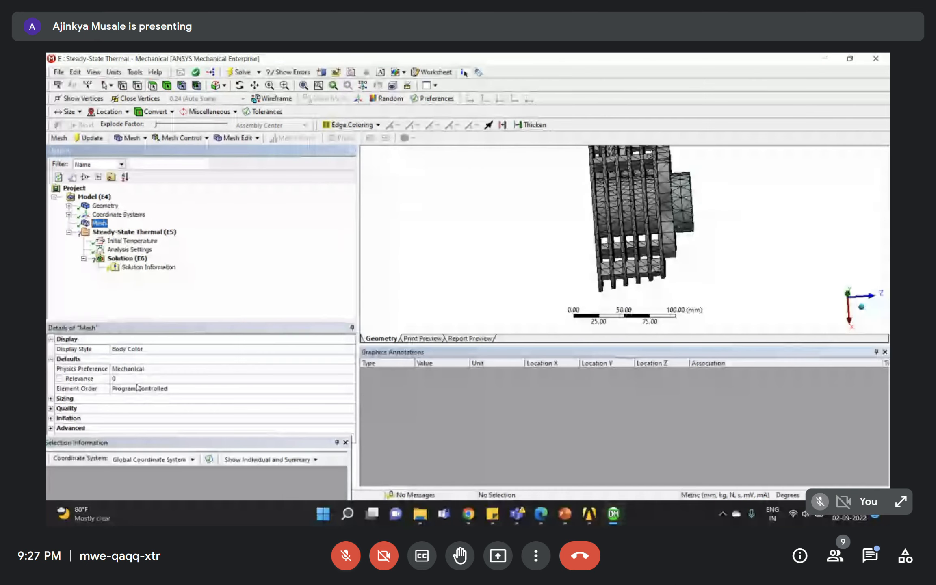
left_click(51, 399)
left_click(133, 429)
type("5")
key("Return")
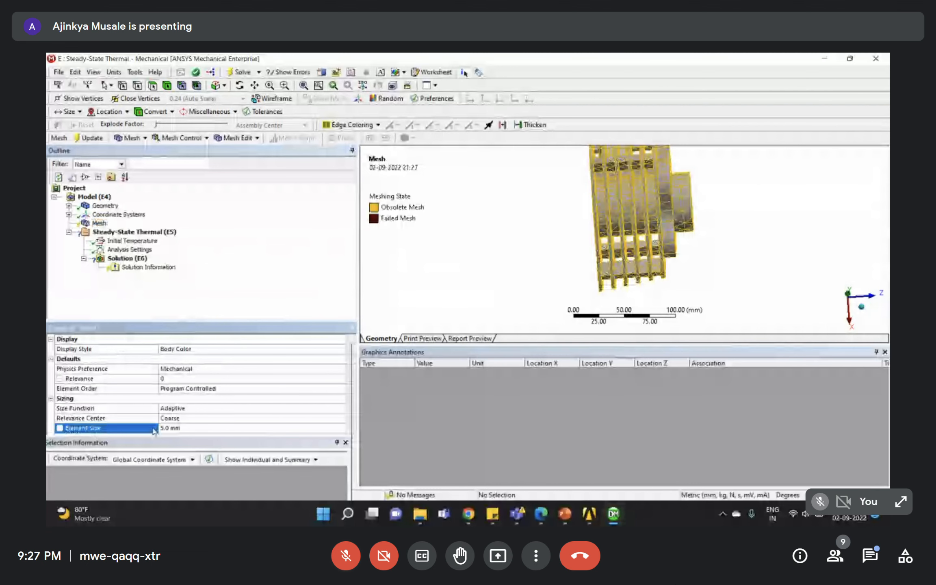
right_click(100, 223)
left_click(124, 261)
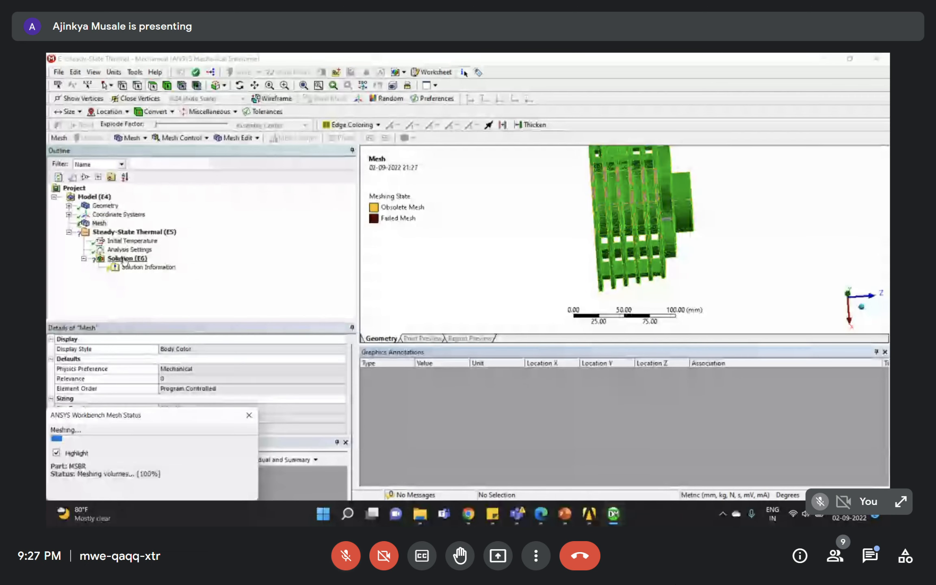
scroll(624, 211, "up", 5)
middle_click_drag(624, 211, 673, 297)
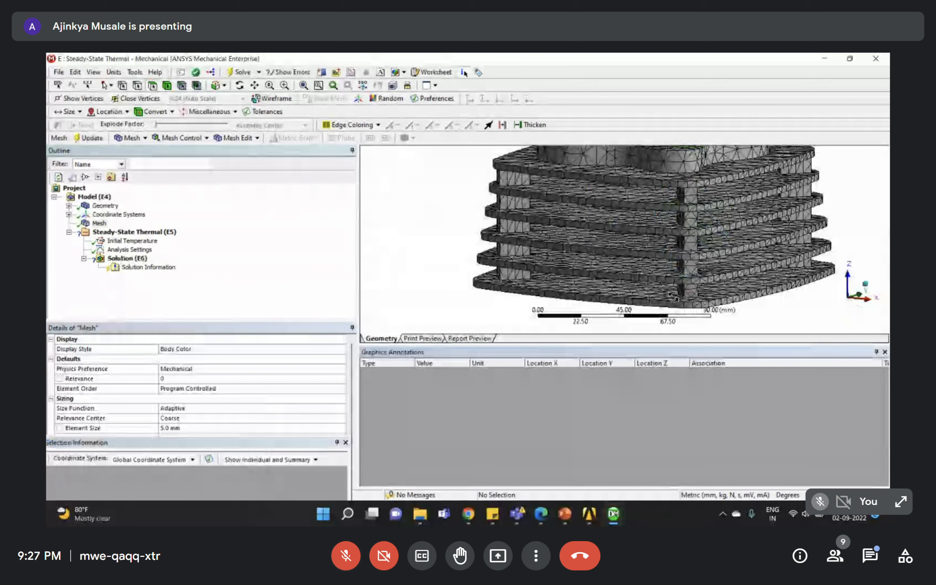
left_click(99, 223)
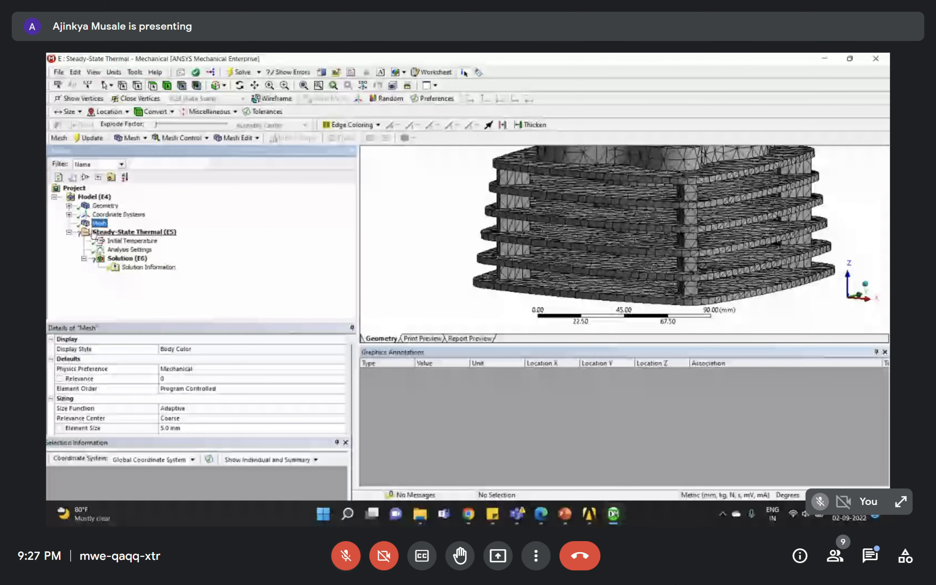
- Insert a Temperature load in the steady-state thermal analysis and scope it to the two inner bore faces
mouse_move(552, 517)
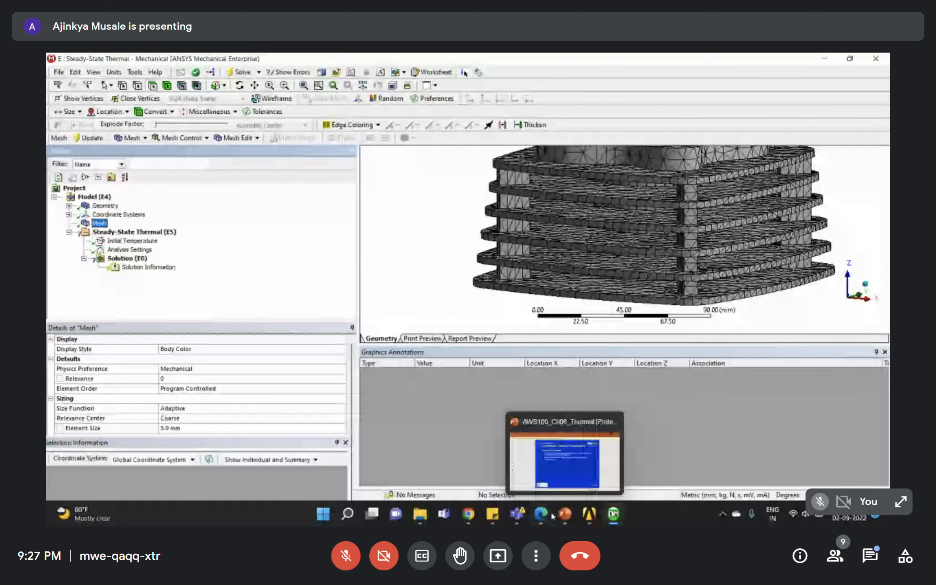
left_click(133, 233)
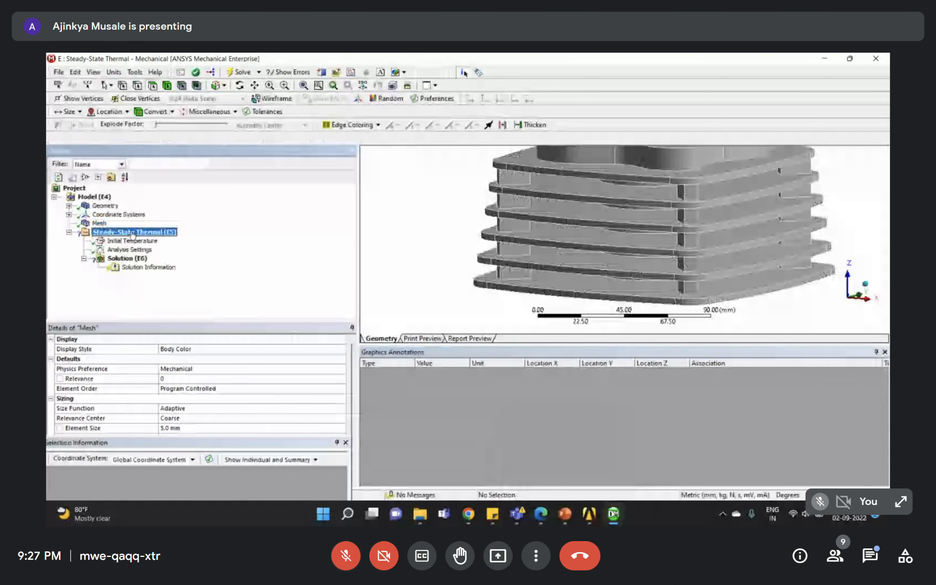
right_click(133, 233)
mouse_move(156, 238)
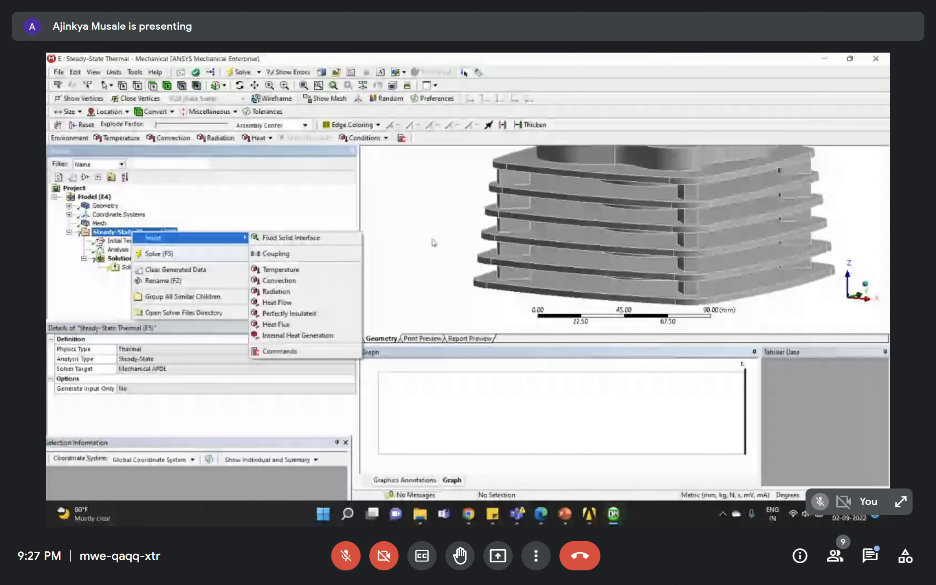
left_click(280, 270)
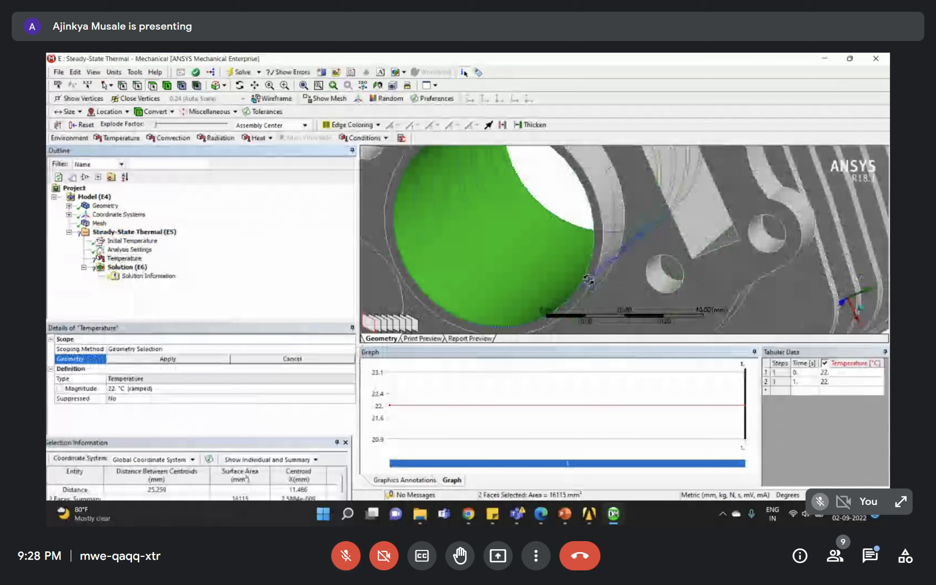
left_click(167, 359)
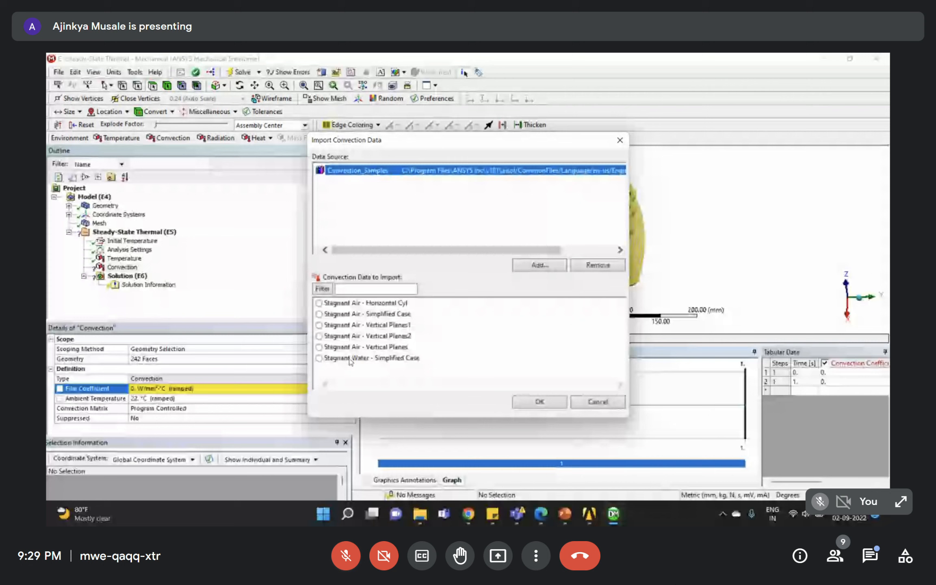
- Import the Stagnant Air - Simplified Case convection data as the film coefficient of the Convection load
left_click(319, 358)
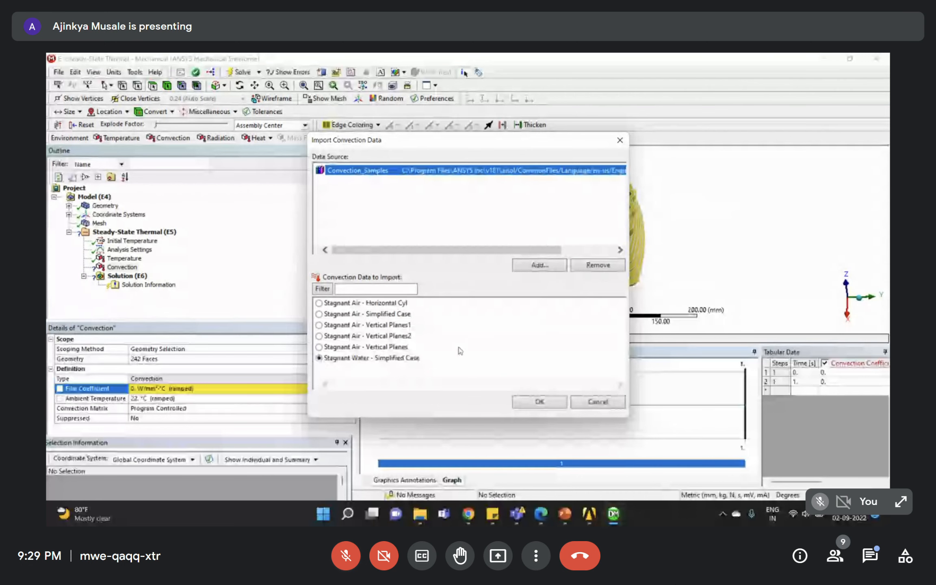
left_click(320, 314)
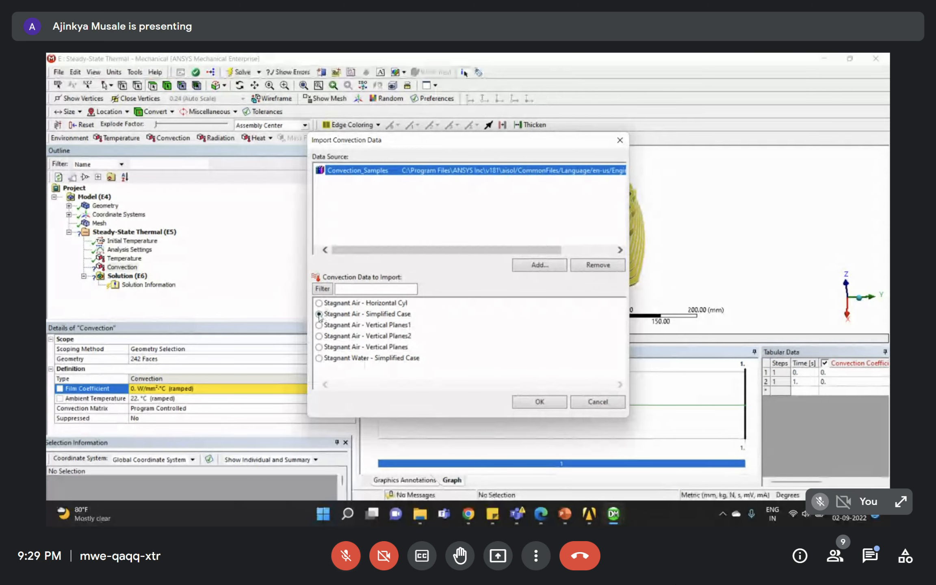
left_click(540, 402)
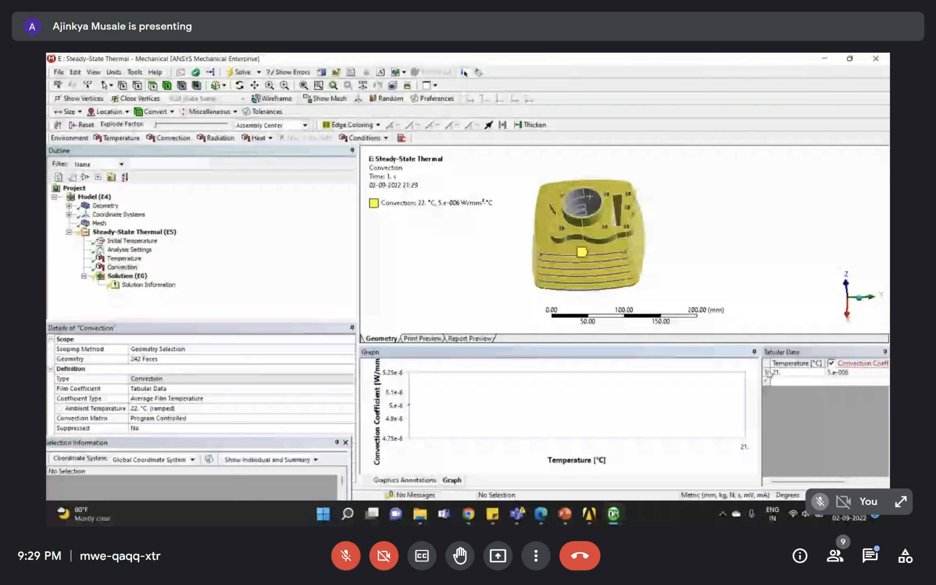
- Review the tabular film coefficient data of the Convection load, the faces it covers and the bore's Temperature load
left_click(250, 284)
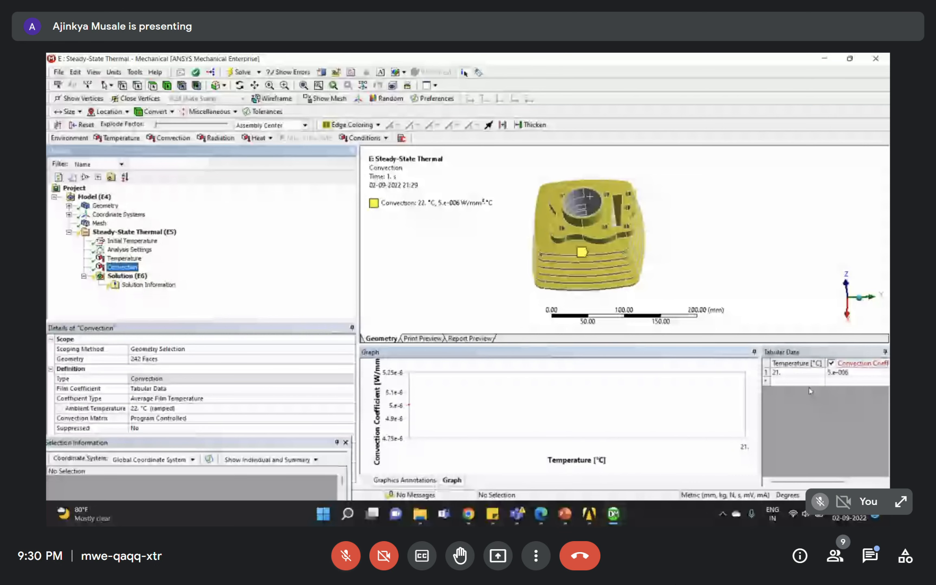
left_click(808, 377)
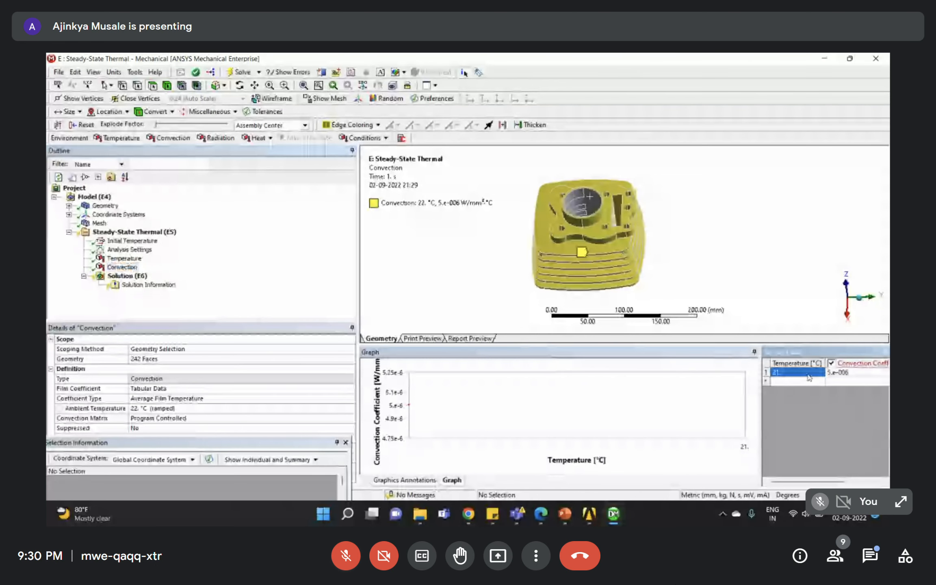
left_click(843, 378)
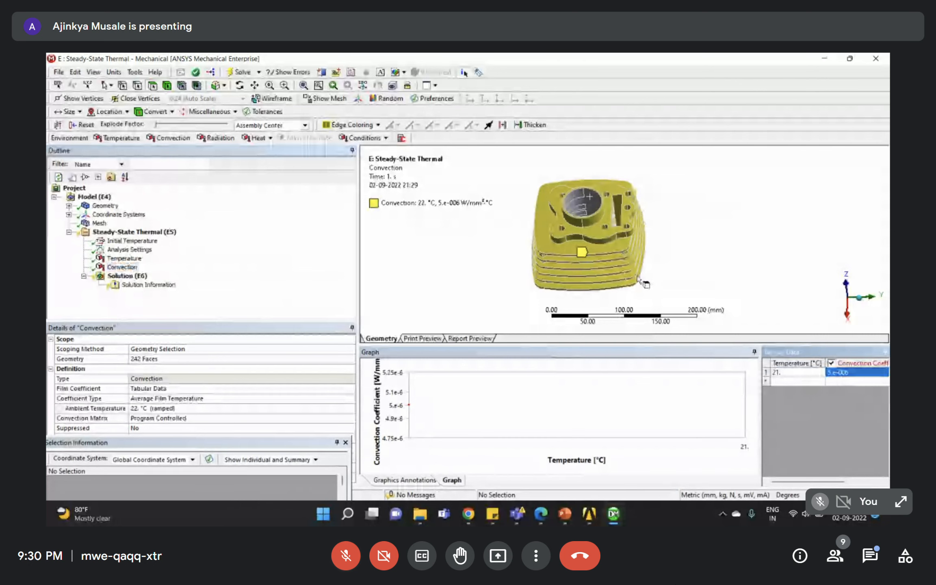
middle_click_drag(638, 280, 617, 247)
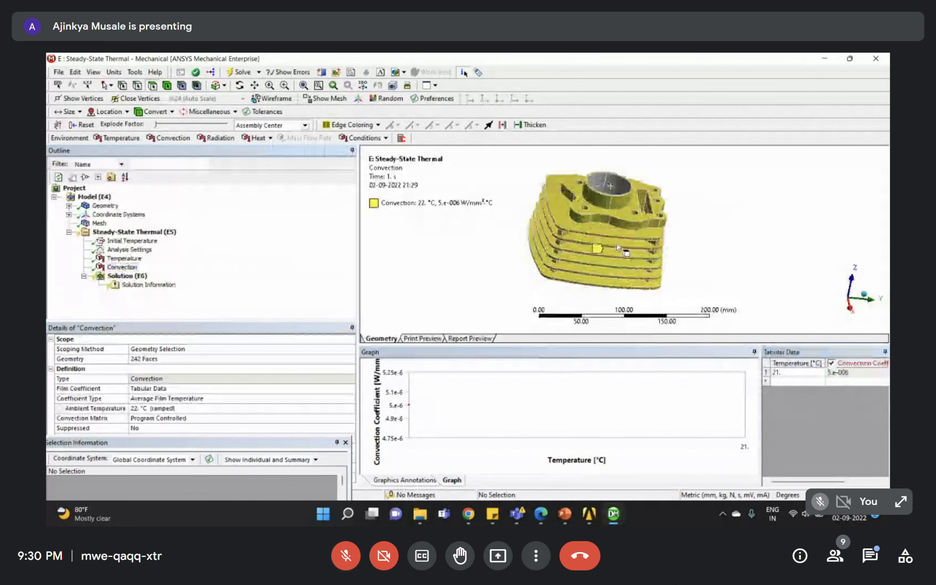
left_click(257, 240)
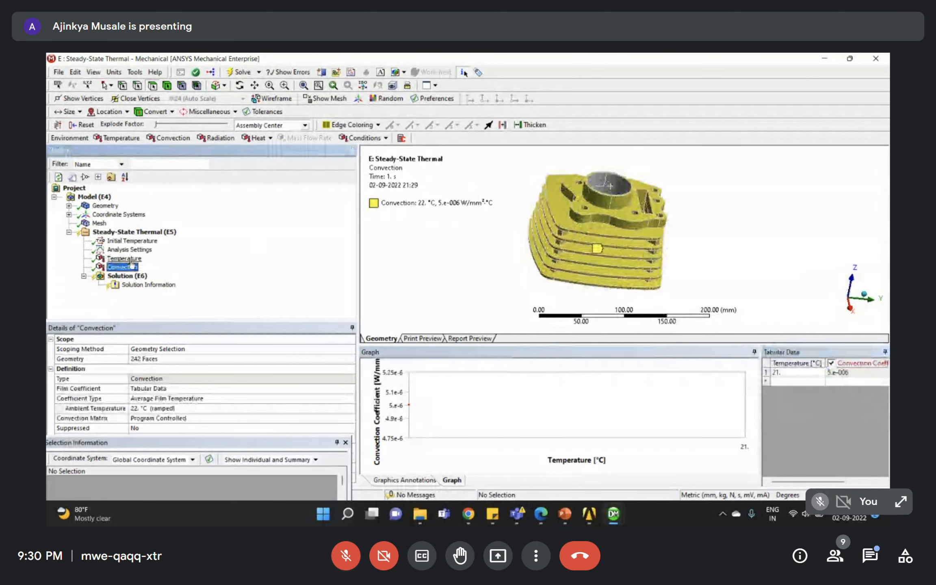
left_click(129, 260)
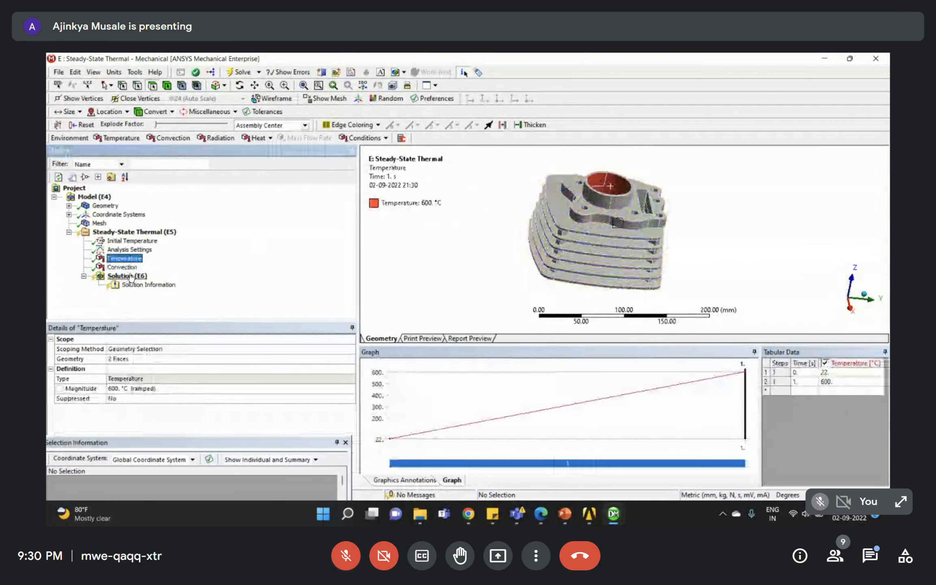
- Solve the steady-state thermal analysis and check the Convection load on the outer faces
left_click(134, 276)
right_click(138, 277)
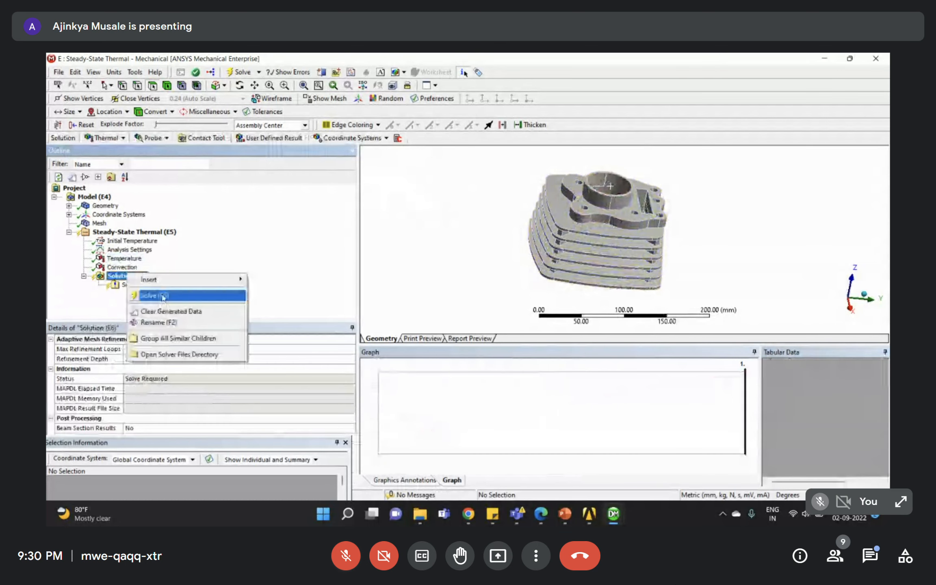
left_click(163, 298)
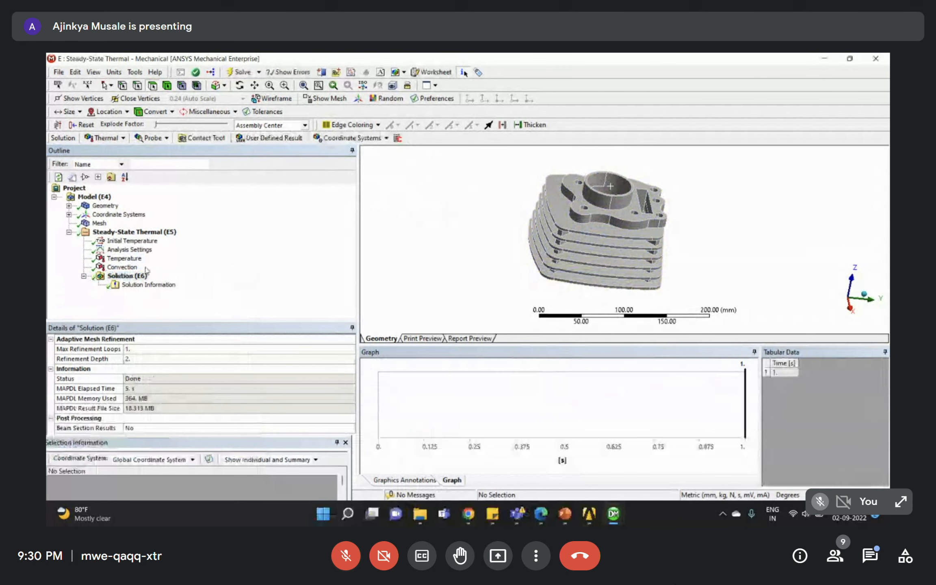
left_click(118, 269)
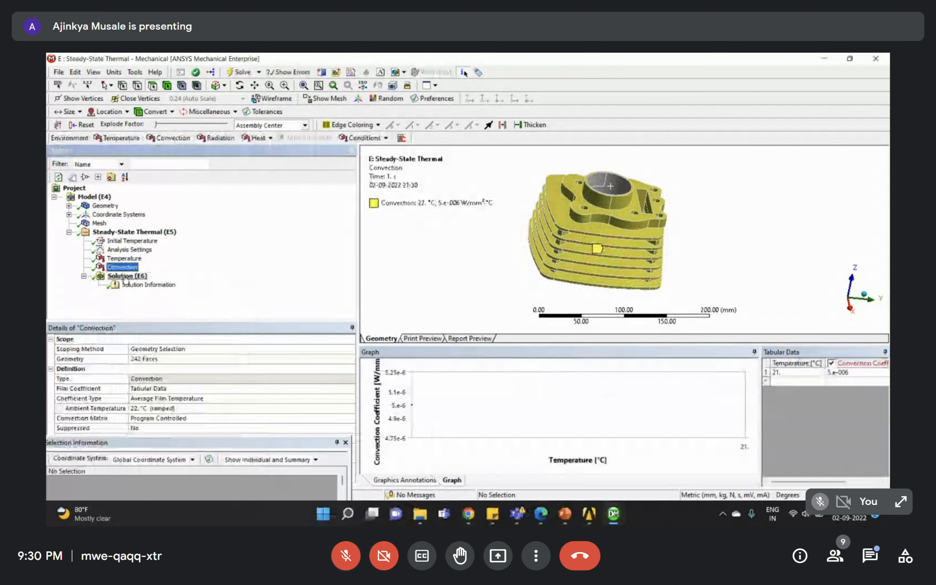
- Insert a Temperature result and a Directional Heat Flux result under the solution
right_click(126, 276)
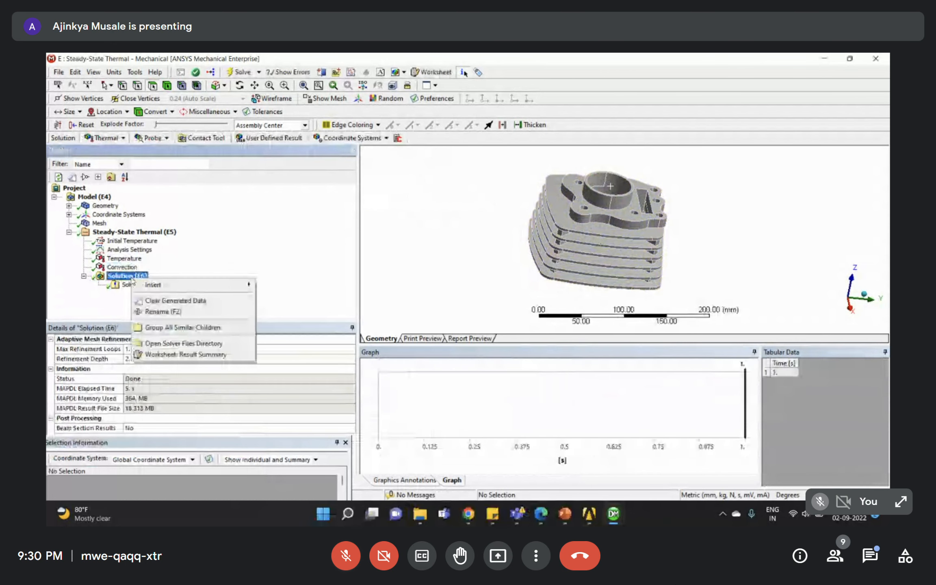
mouse_move(191, 284)
mouse_move(311, 291)
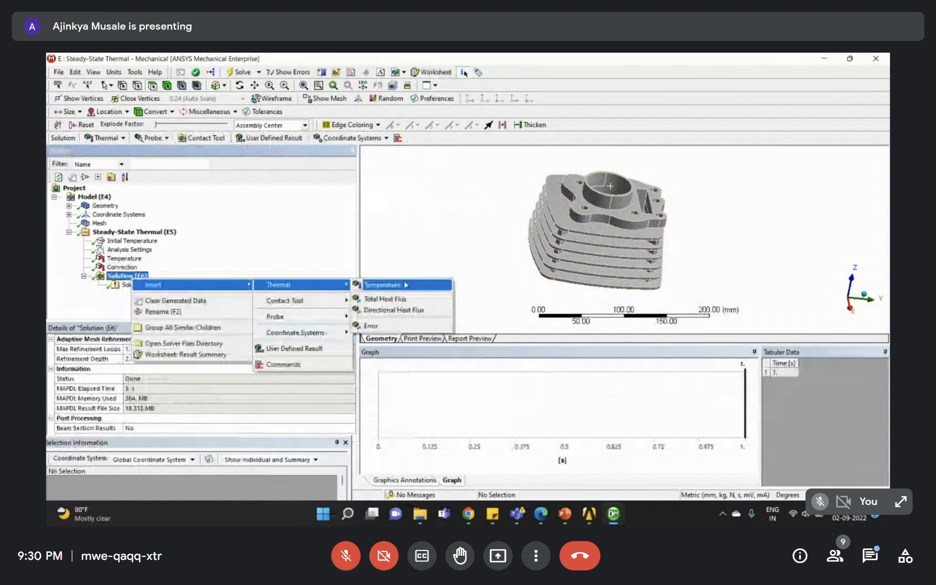
left_click(382, 284)
left_click(126, 276)
right_click(128, 276)
mouse_move(171, 283)
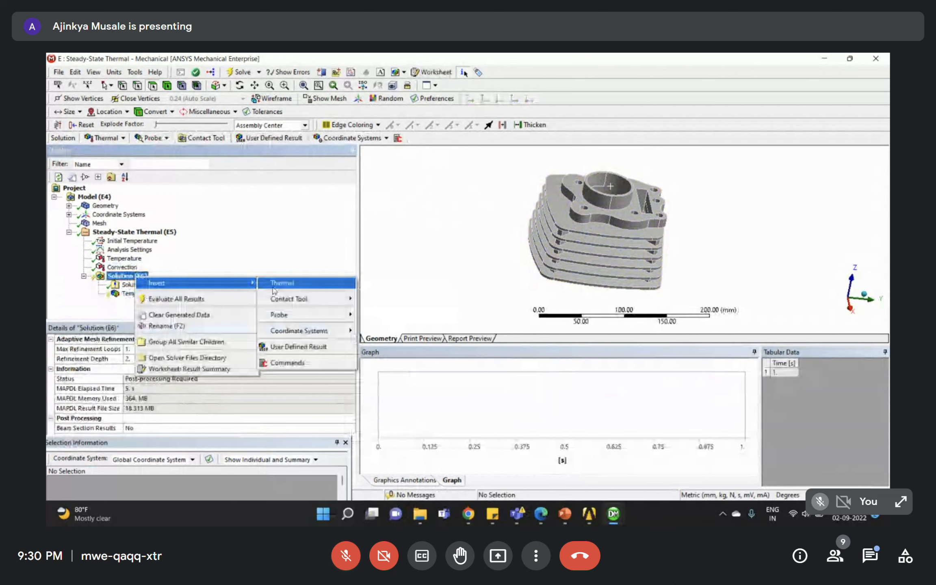
mouse_move(274, 289)
left_click(397, 310)
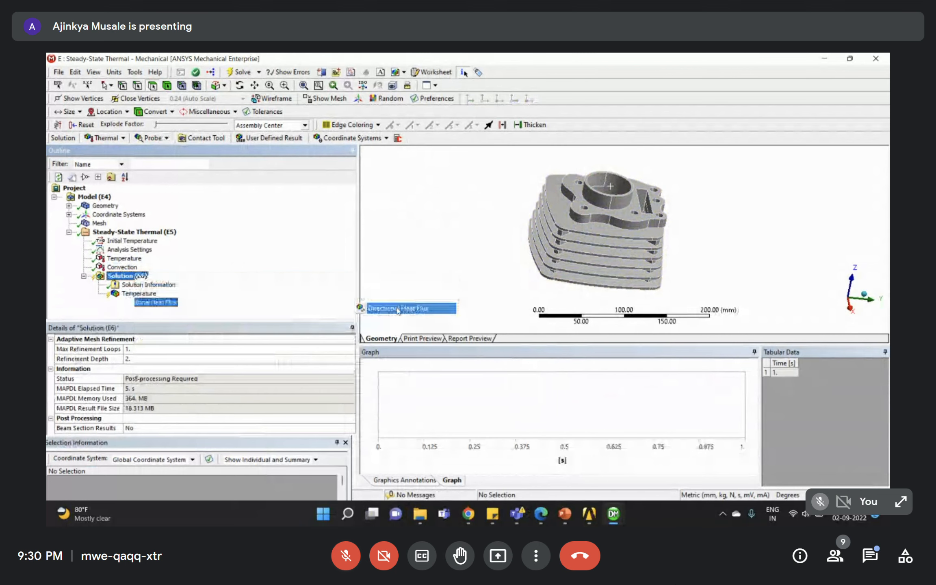
- Orient the Directional Heat Flux result along the Y Axis and evaluate all results
left_click(150, 389)
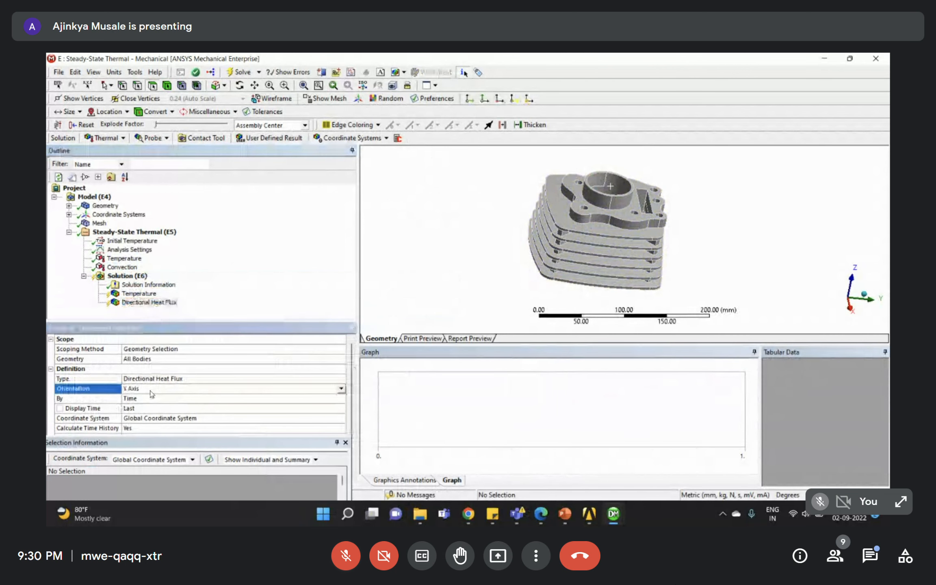
right_click(140, 305)
left_click(186, 327)
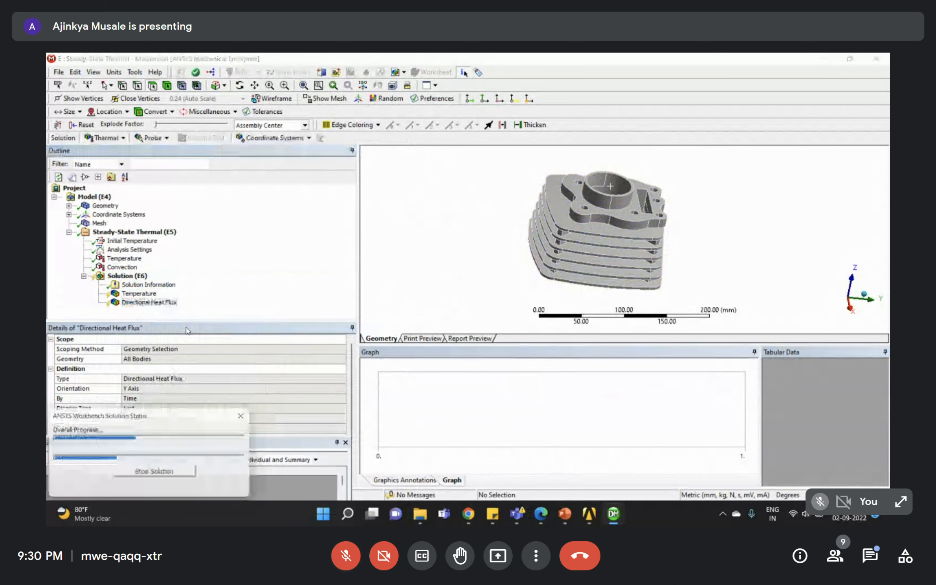
- Examine the directional heat flux and temperature contours on the engine block from above, below and the side
middle_click_drag(605, 203, 605, 260)
right_click_drag(531, 178, 676, 287)
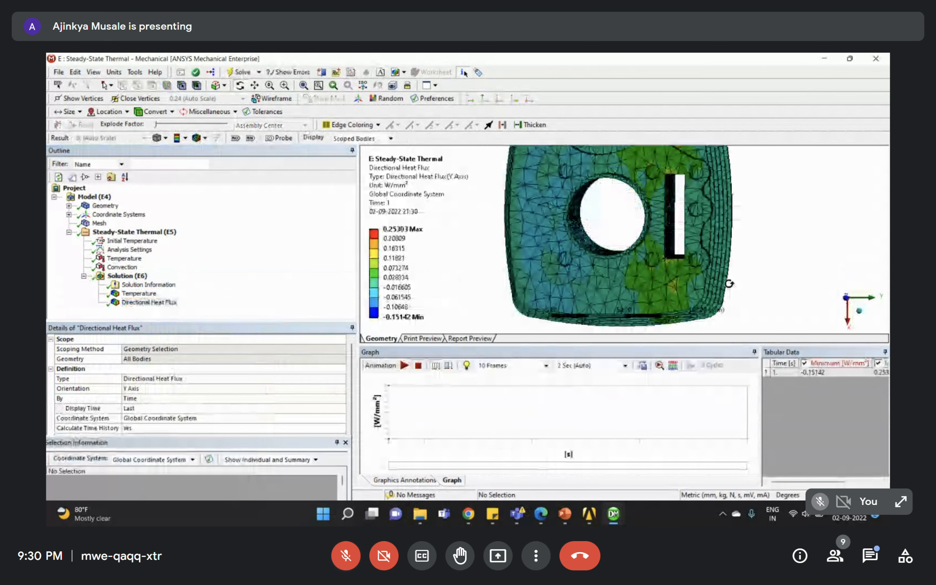
middle_click_drag(730, 284, 174, 279)
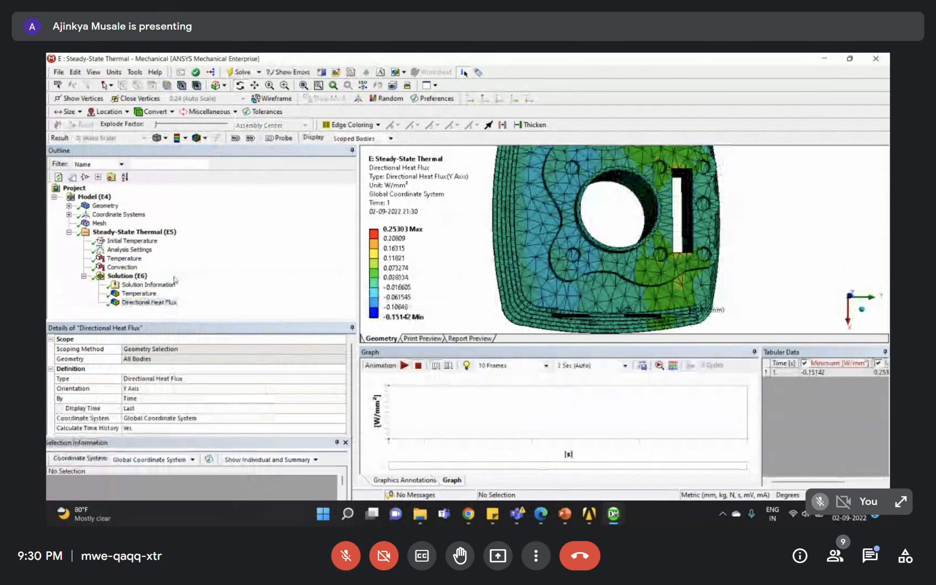
left_click(138, 293)
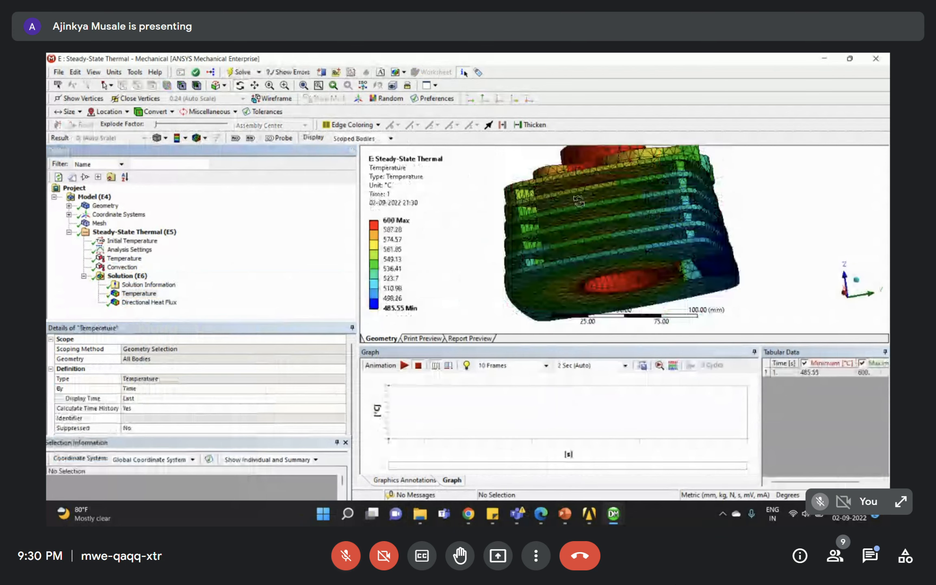
left_click_drag(579, 200, 609, 189)
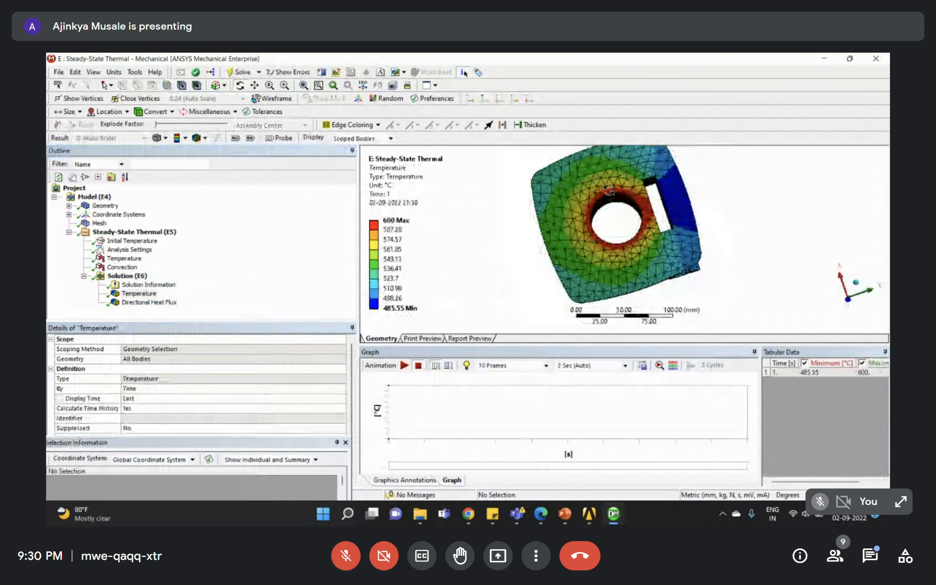
scroll(608, 189, "up", 3)
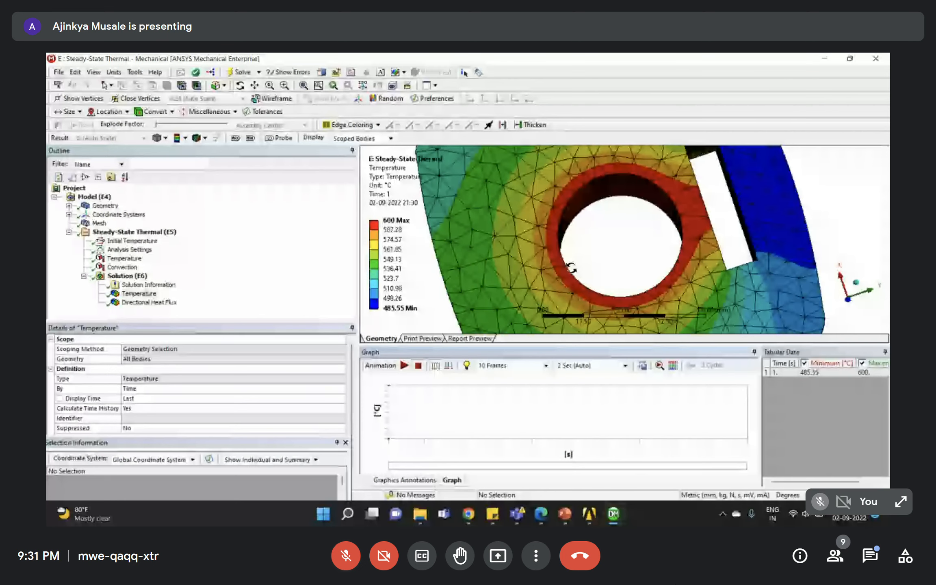
scroll(571, 268, "down", 3)
left_click_drag(571, 268, 580, 281)
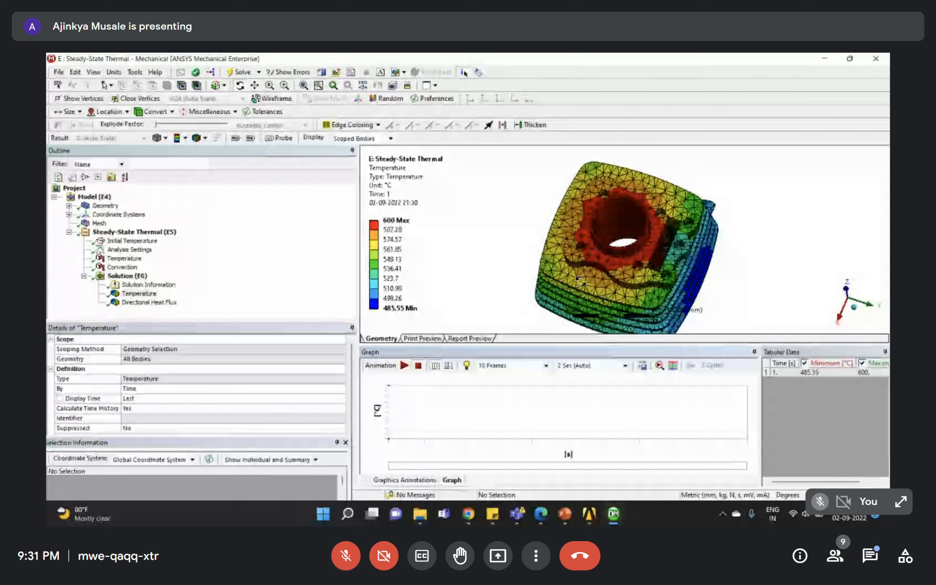
- Probe the temperature result on the bore wall, at the four corners of the top face and on two opposite finned sides
left_click(610, 219)
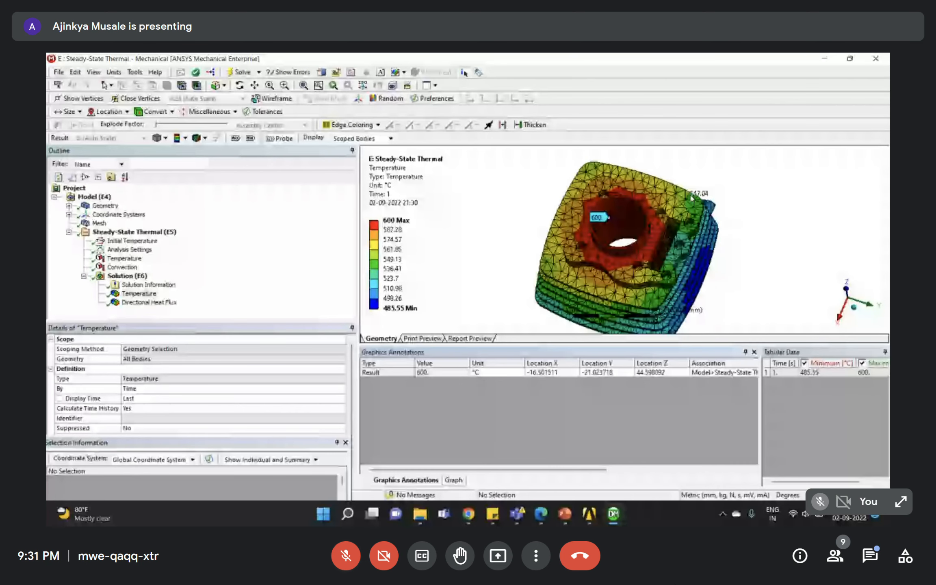
left_click(695, 202)
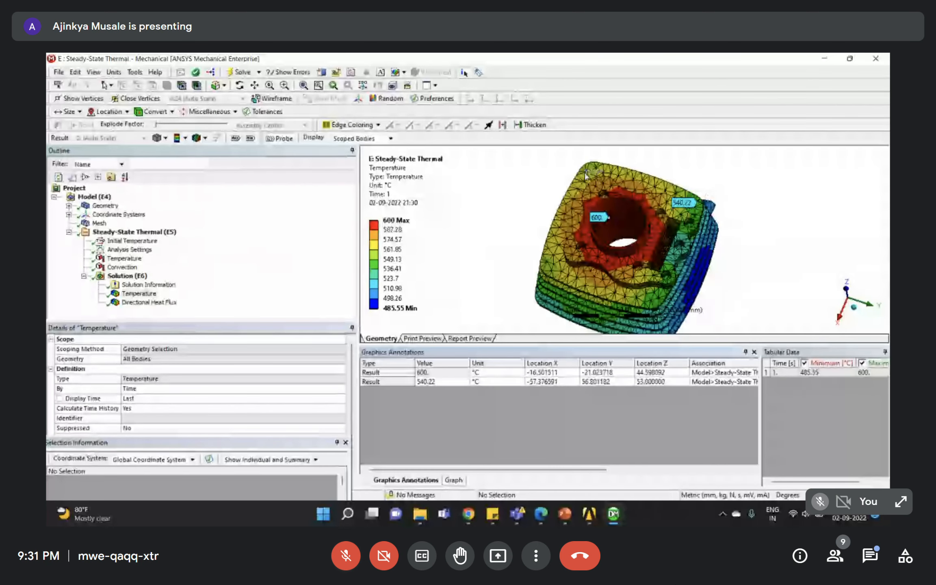
left_click(586, 175)
left_click(548, 269)
left_click(656, 303)
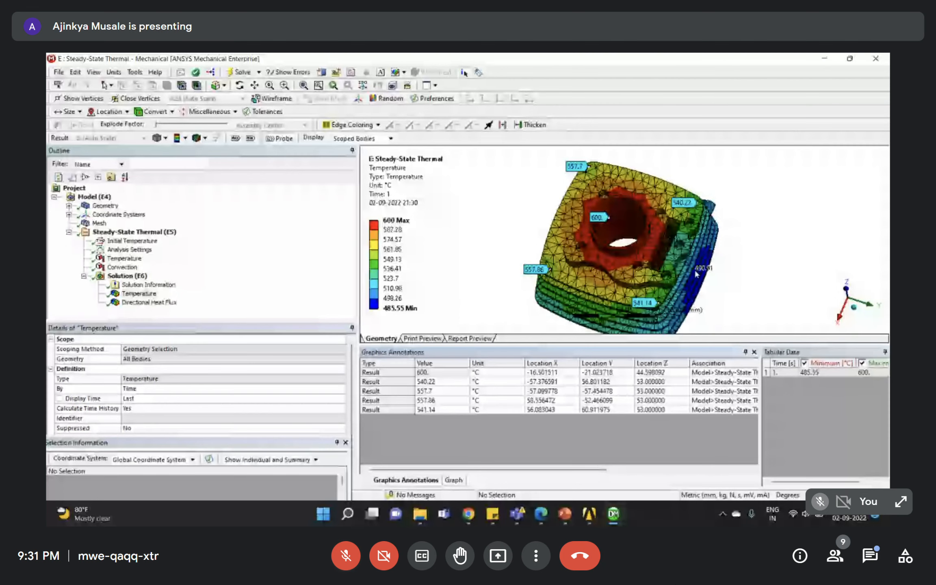
left_click(694, 268)
middle_click_drag(581, 211, 620, 246)
left_click(542, 221)
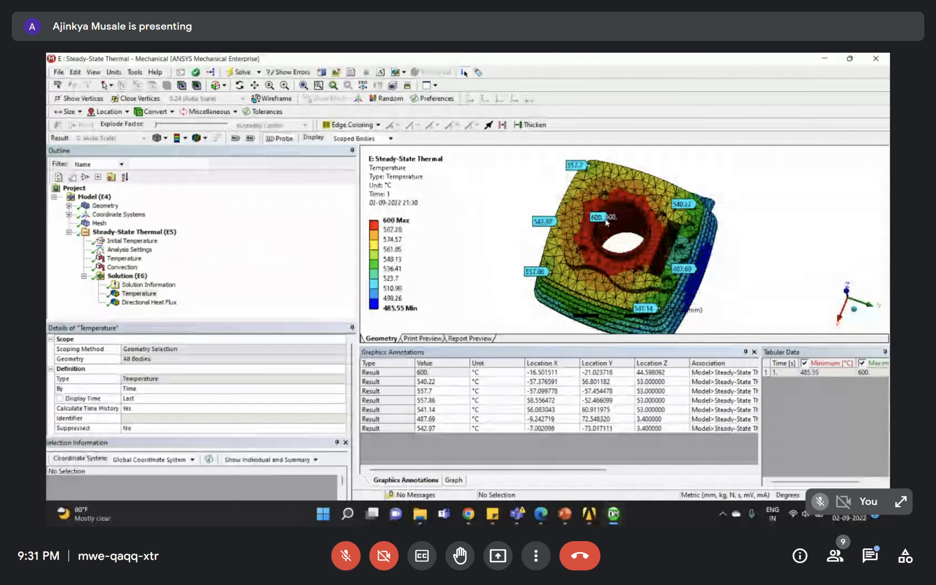
left_click(263, 281)
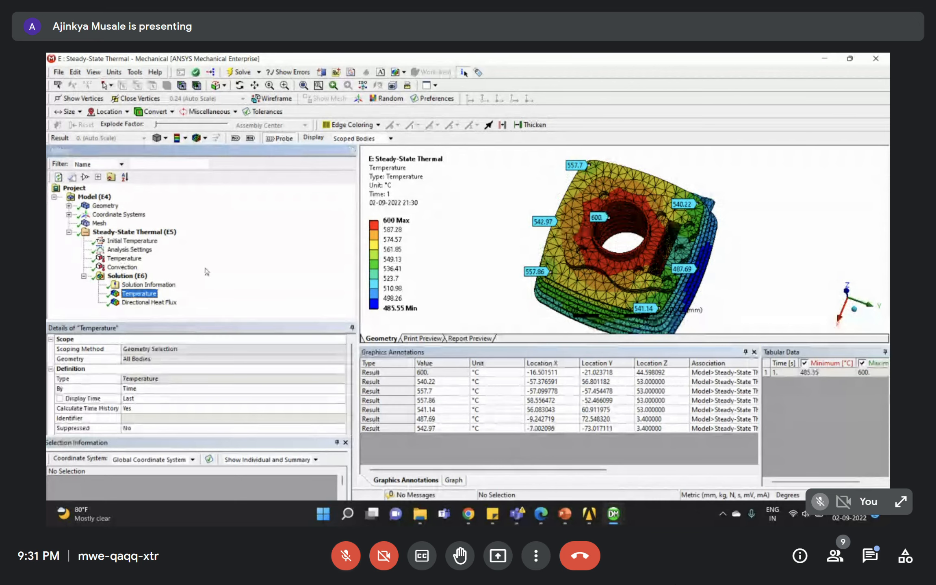
- Review Problem Statement 4 in the Assignment 6 PDF and return to the thermal results in ANSYS Mechanical
key("alt+Tab")
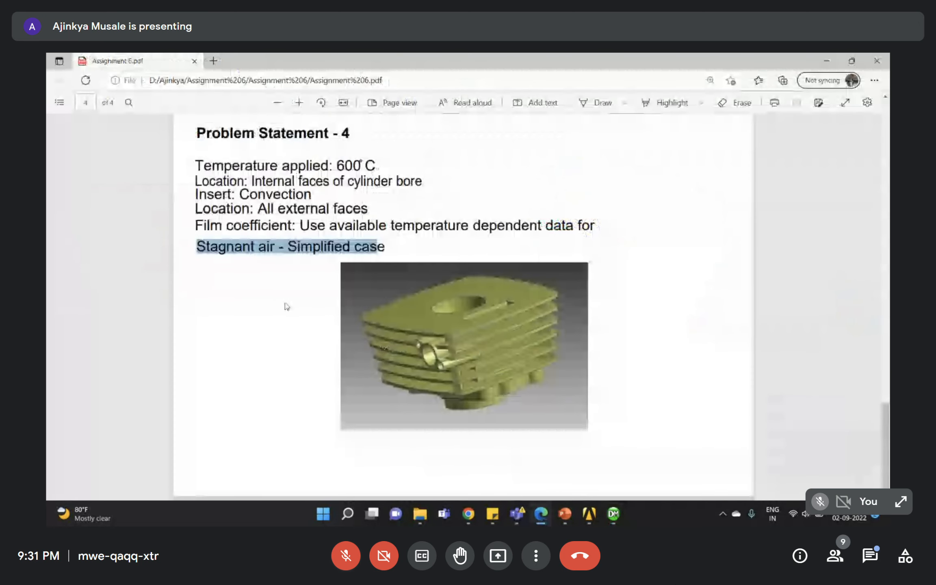
left_click(286, 307)
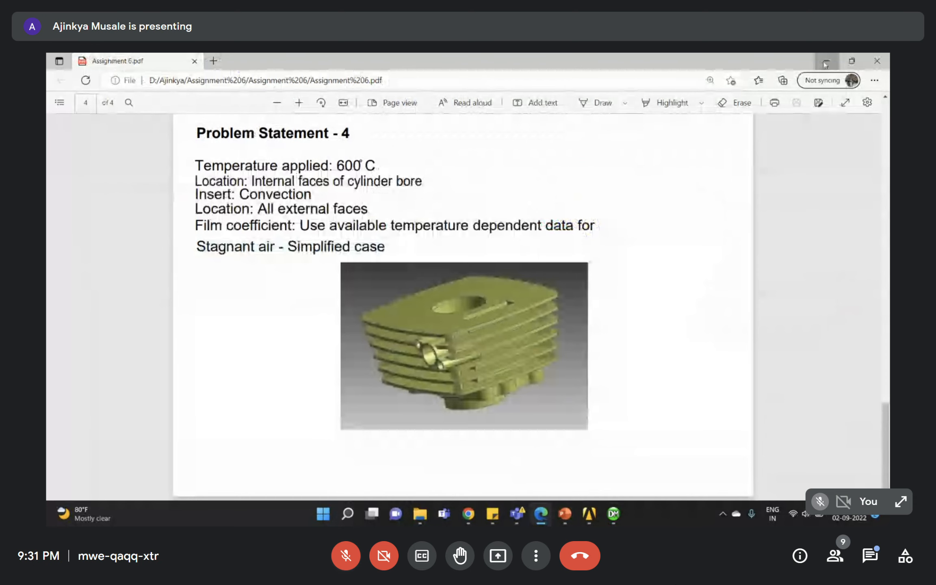
left_click(825, 64)
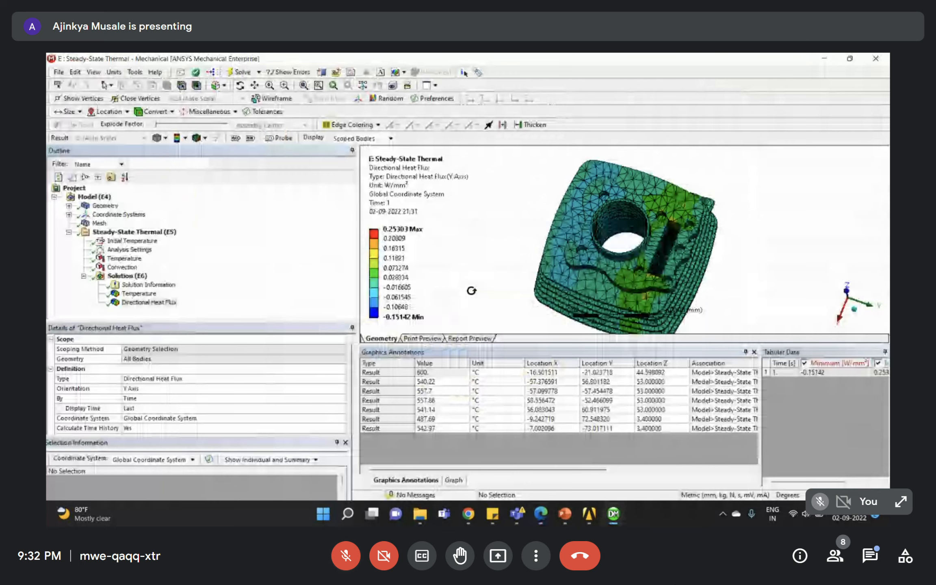
- View Problem Statement 1 in the Assignment 7 PDF, minimize it to the Assignment 7 folder and bring up the open Chrome windows
key("alt+Tab")
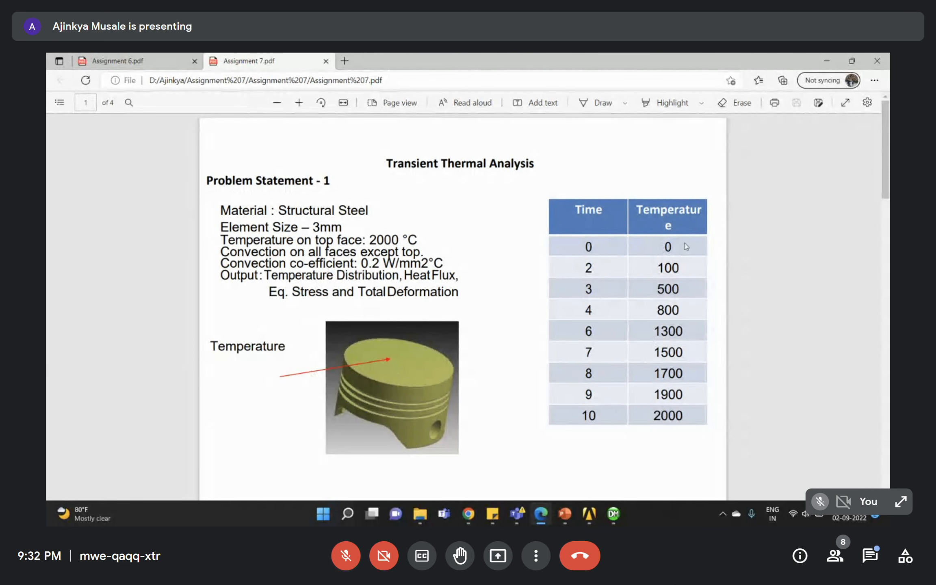
left_click(828, 59)
mouse_move(565, 511)
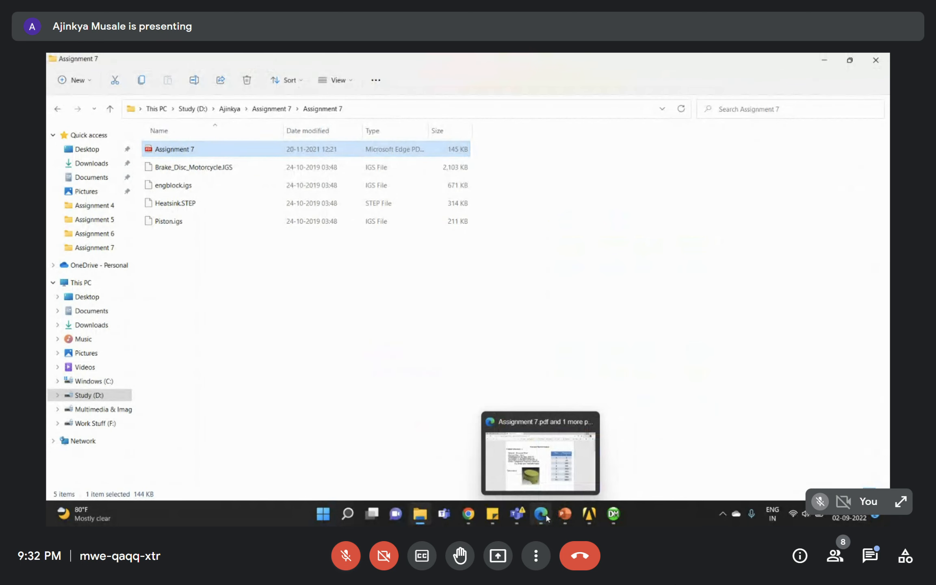
left_click(468, 514)
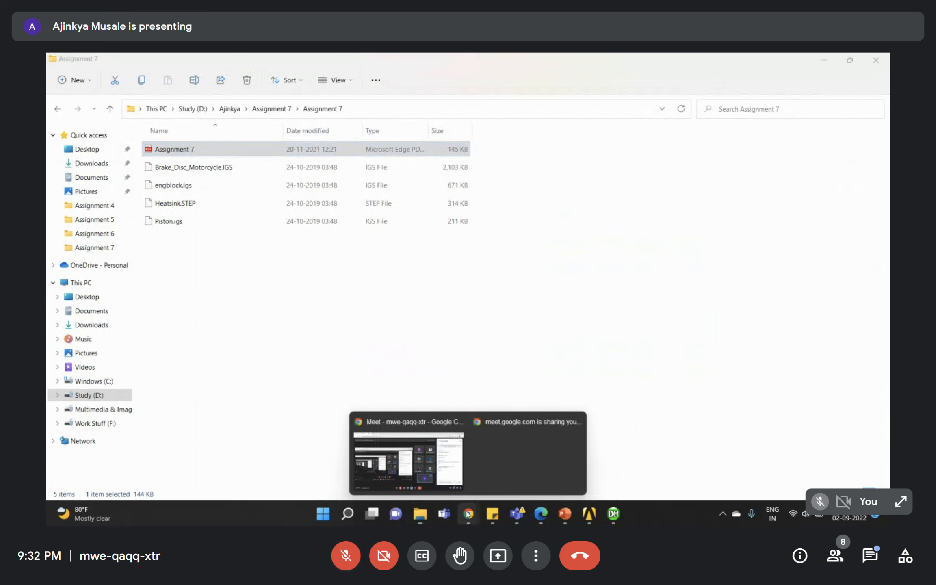